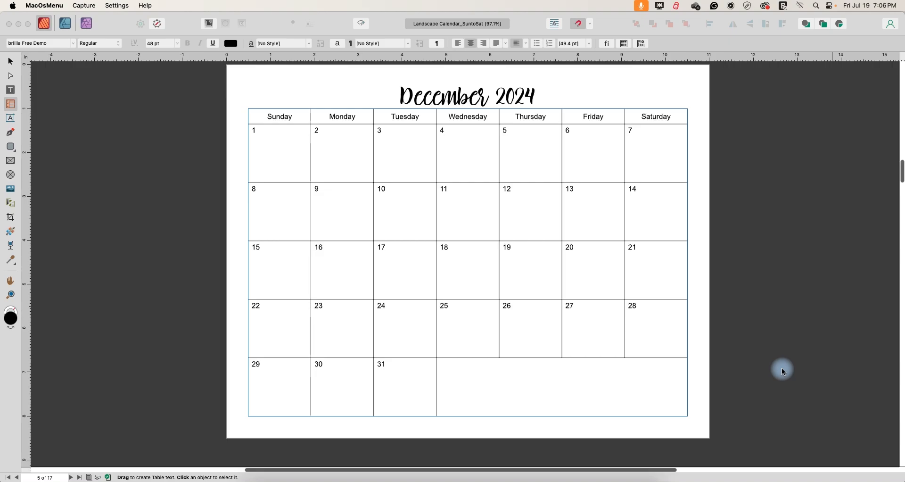
Switch to Chrome, start the online stopwatch, and return to Affinity Publisher.
left_click(581, 477)
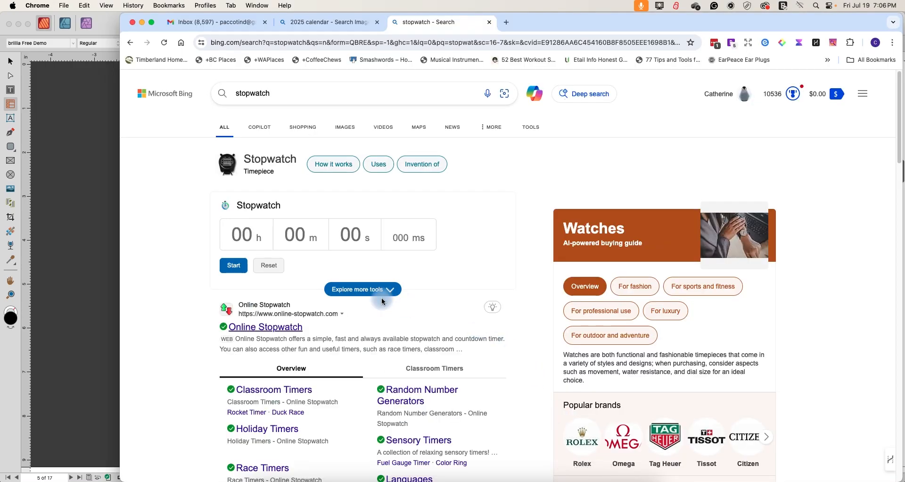
left_click(232, 268)
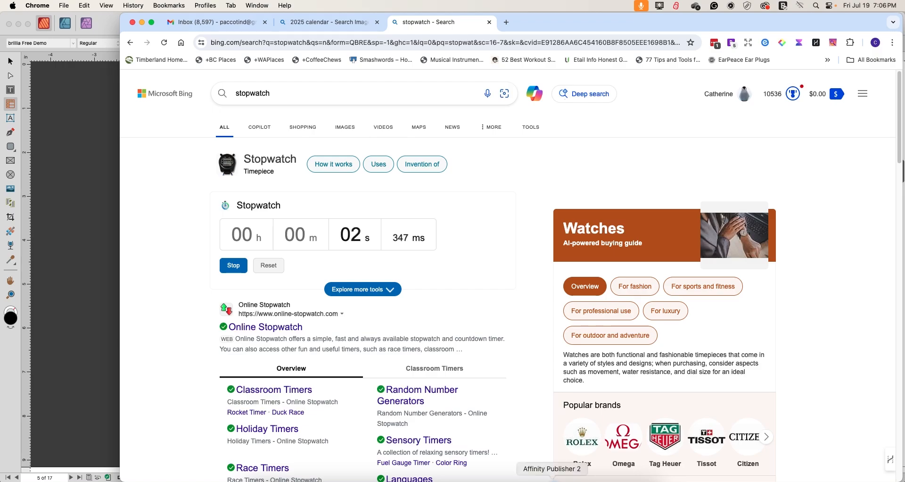
left_click(551, 478)
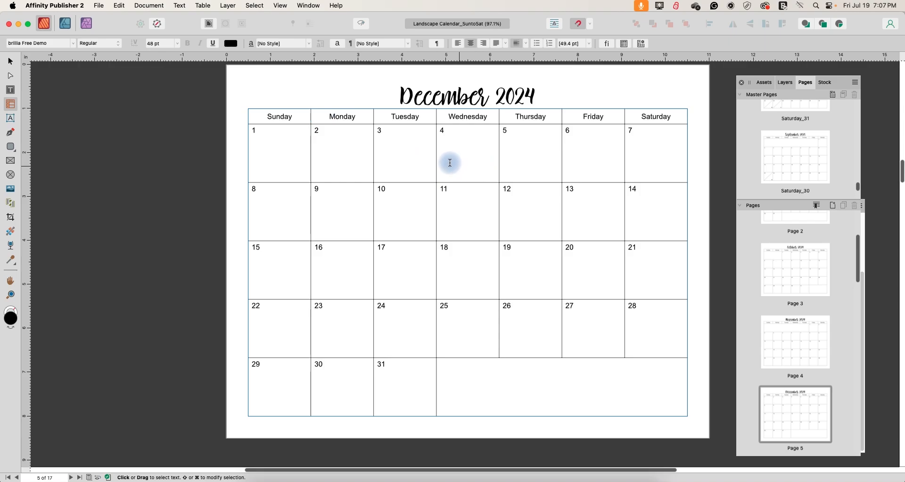
Start a new Letter print document in landscape orientation, 11 in by 8.5 in.
left_click(99, 6)
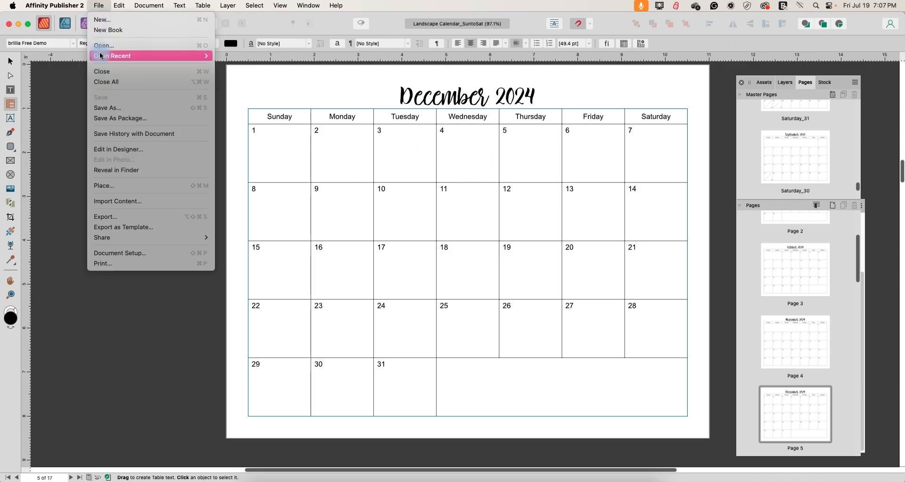
left_click(100, 21)
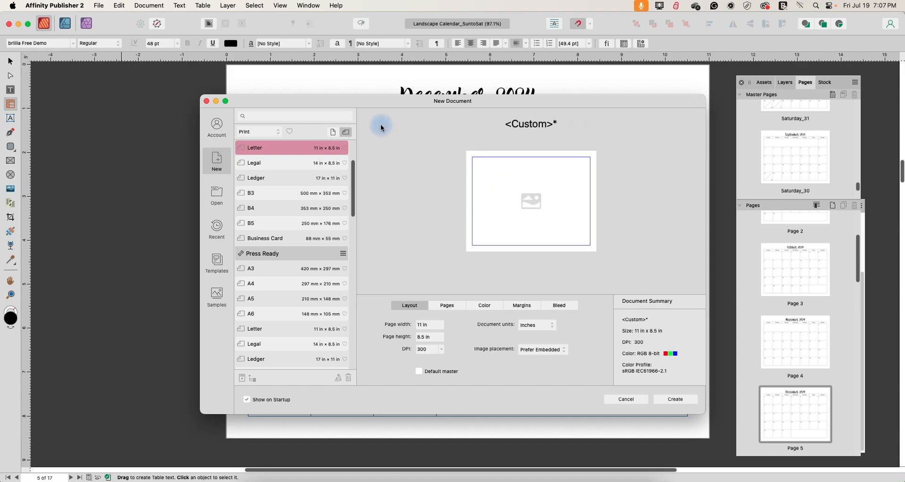
left_click(332, 131)
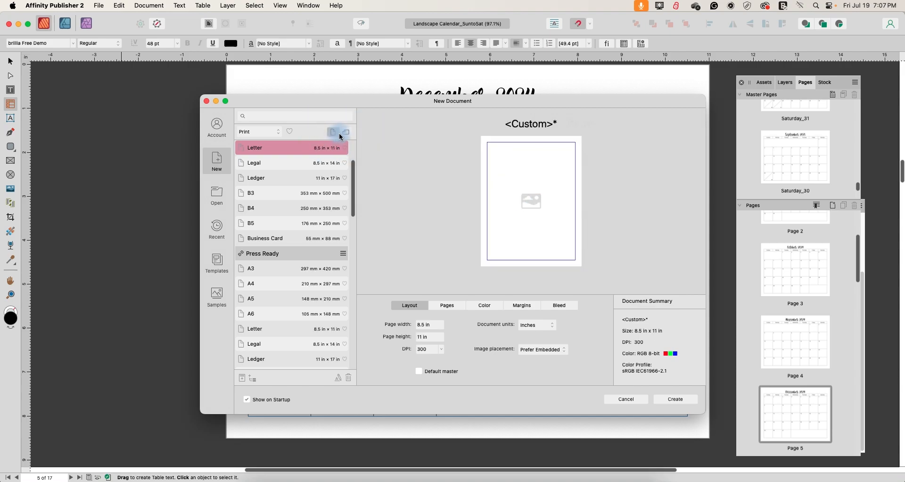
left_click(346, 133)
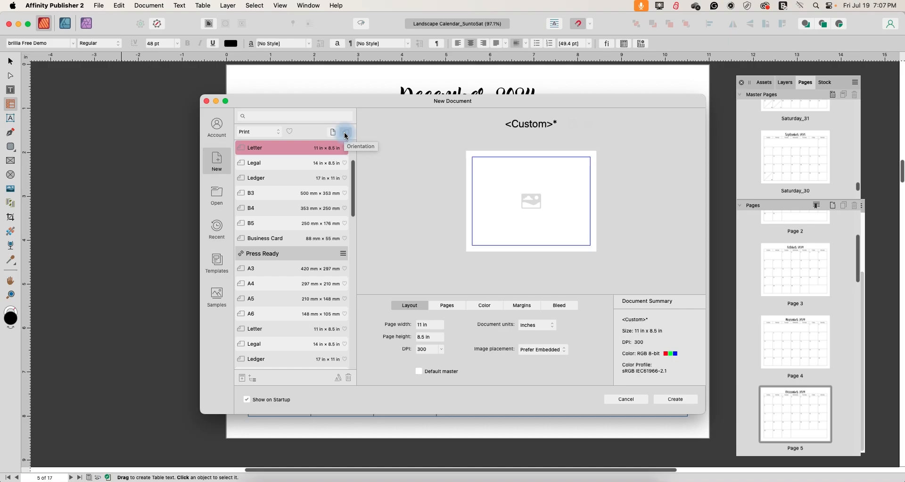
Unlink the margins, set only the top margin to 1 in, and create the document.
left_click(522, 306)
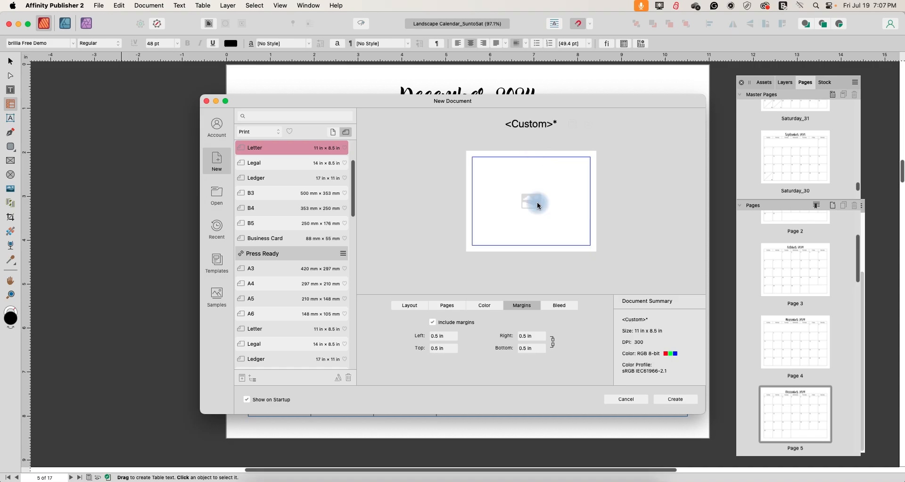
left_click(554, 343)
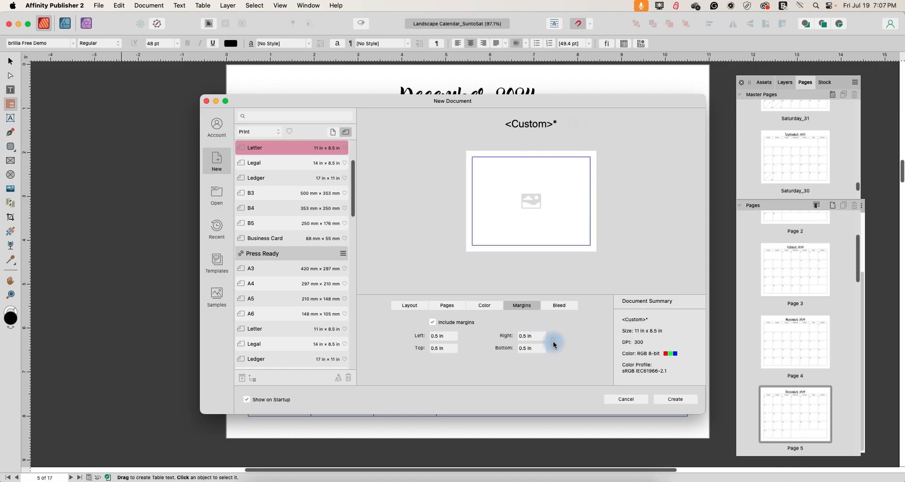
left_click(445, 350)
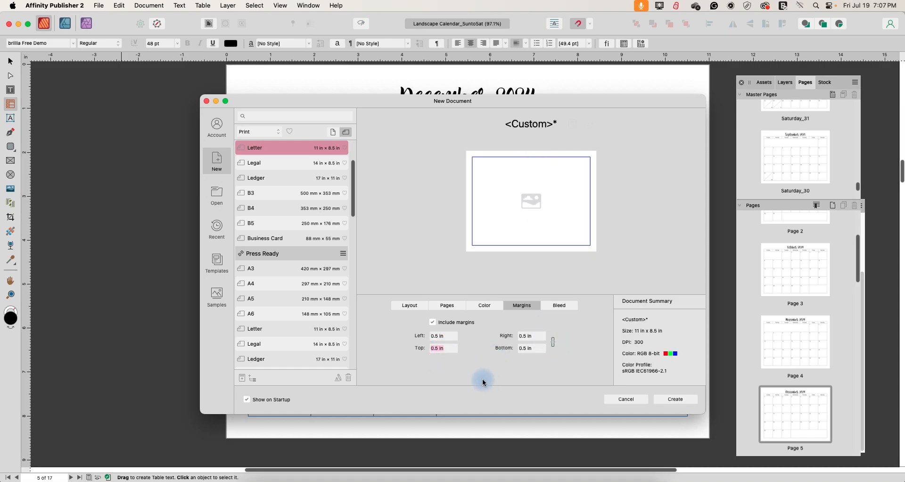
type("1")
key("Return")
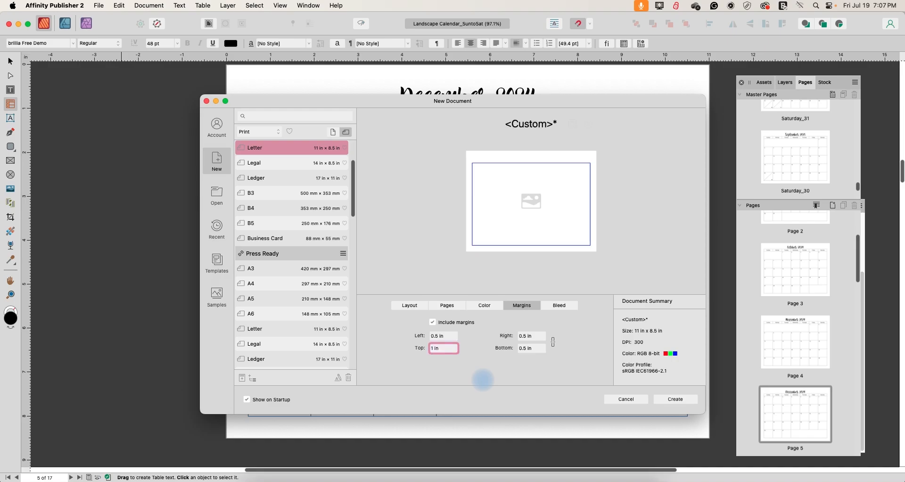
left_click(677, 398)
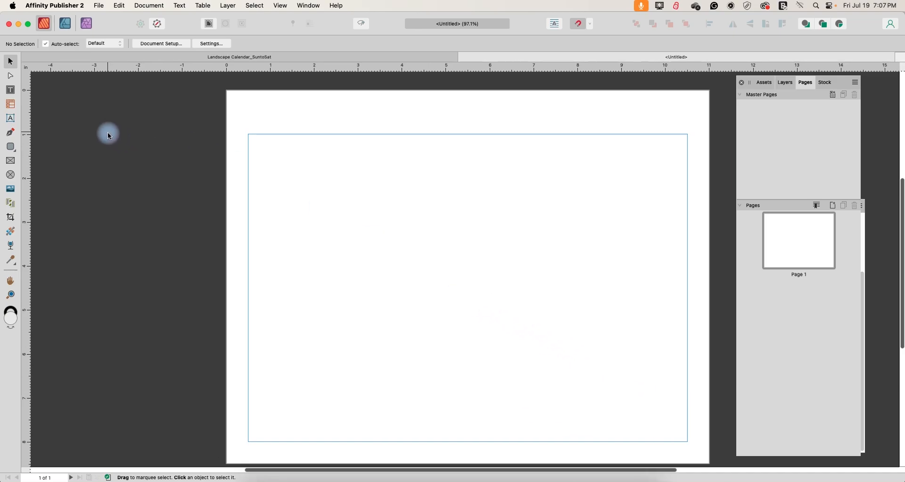
Place a table at the upper-left margin corner and stretch it to the lower-right margin corner.
left_click(8, 101)
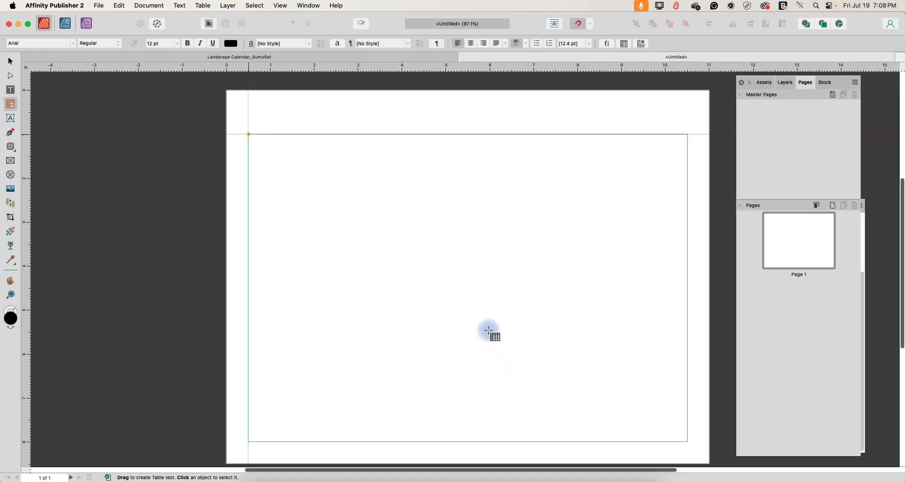
left_click(476, 317)
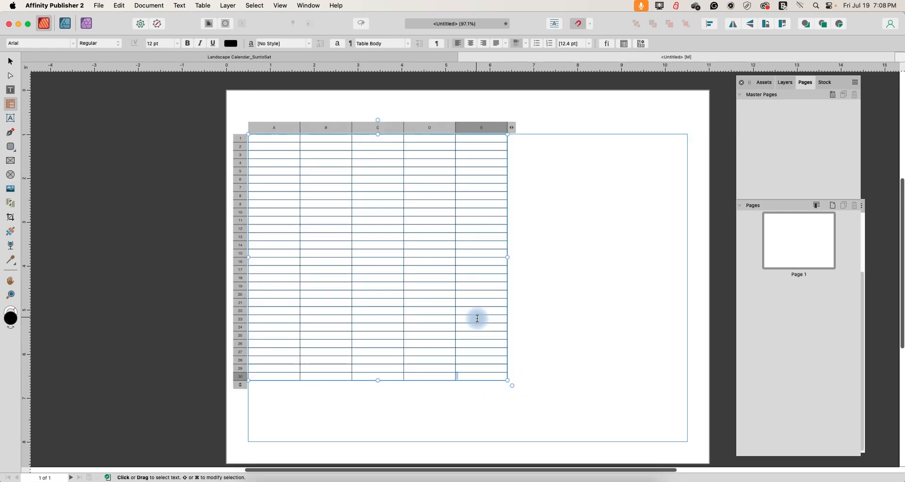
left_click_drag(508, 379, 686, 442)
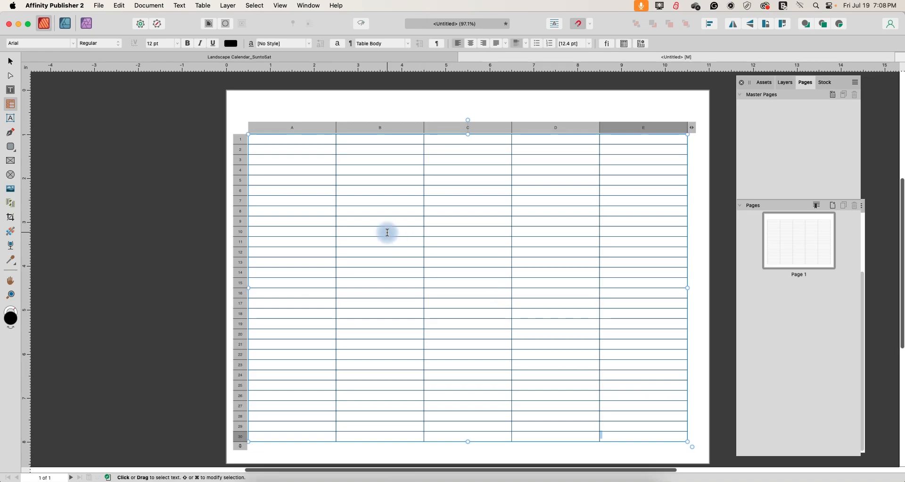
Set the table's column count to 7.
left_click(693, 127)
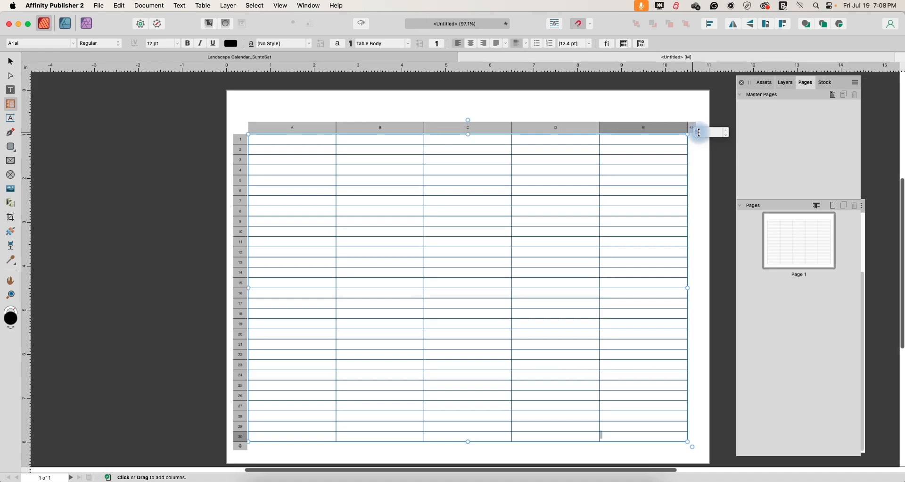
left_click(703, 162)
left_click(676, 166)
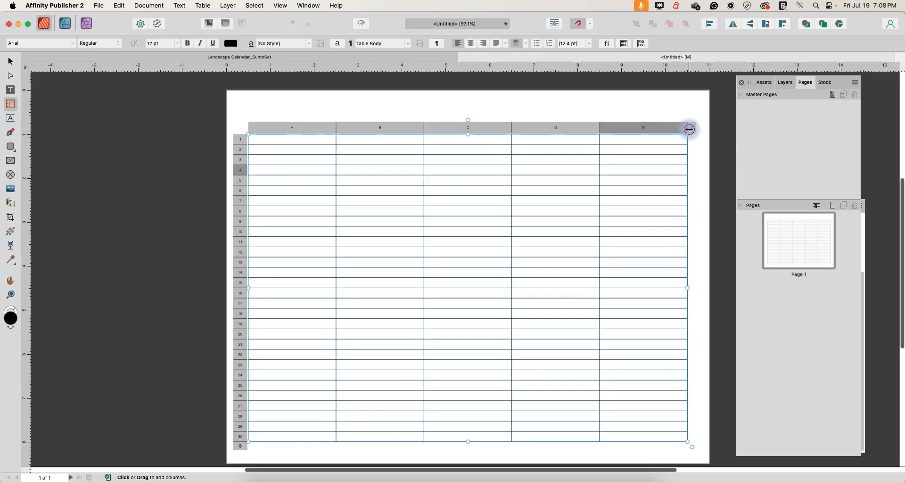
left_click_drag(693, 140, 711, 136)
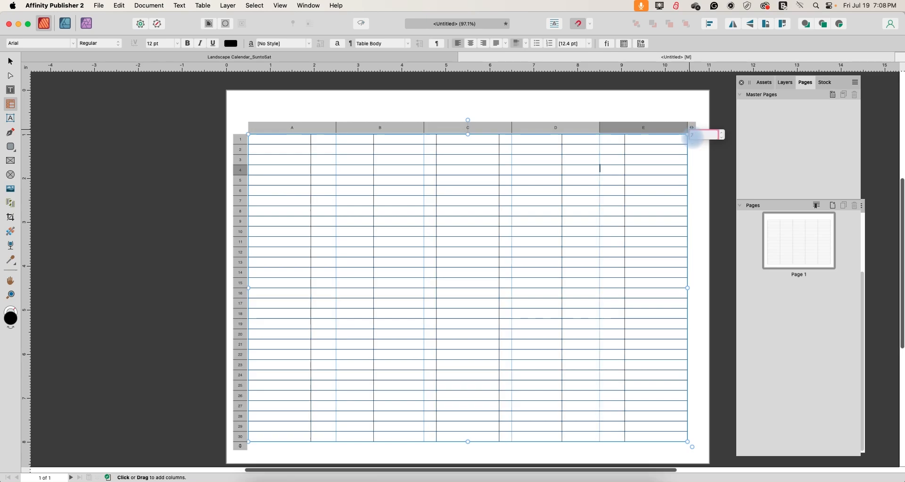
Set the table's row count to 6 and stretch the table down to the bottom margin.
left_click(239, 445)
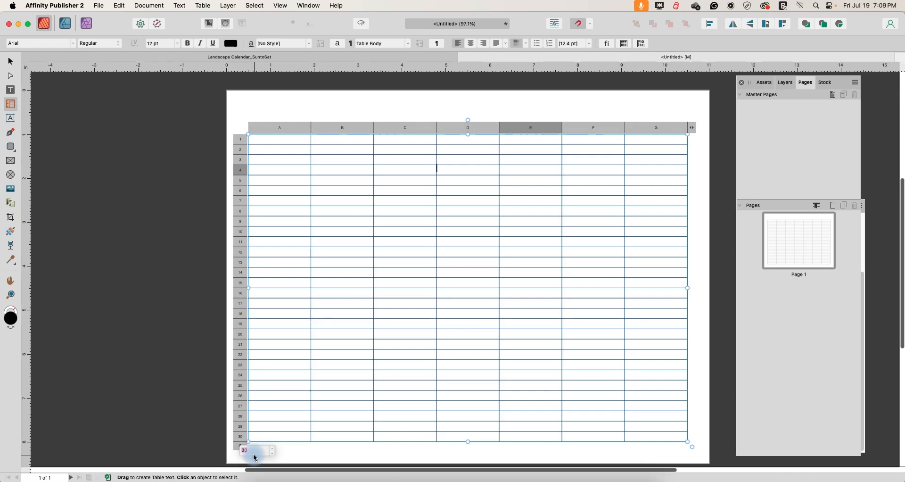
type("6")
key("Return")
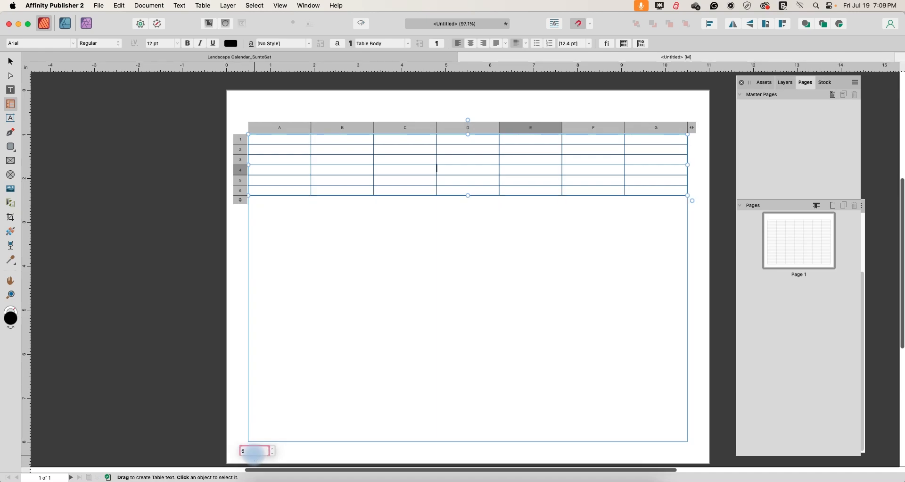
left_click(468, 195)
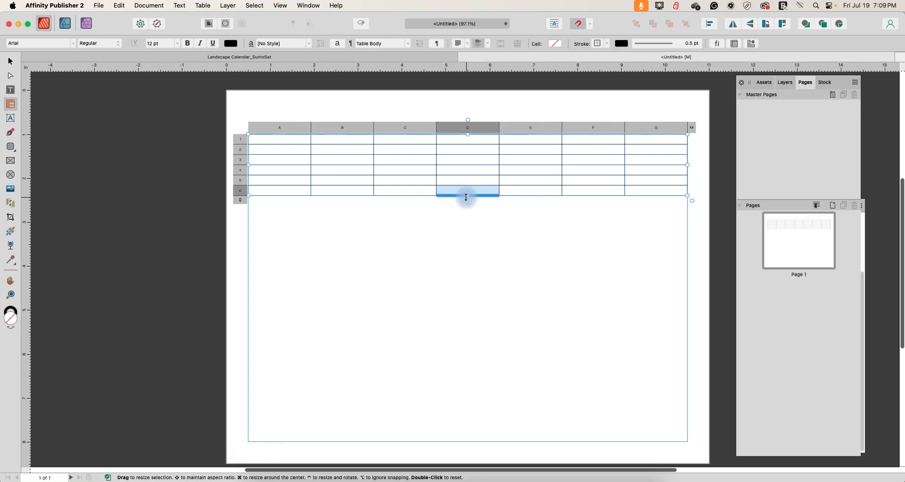
left_click_drag(466, 197, 479, 440)
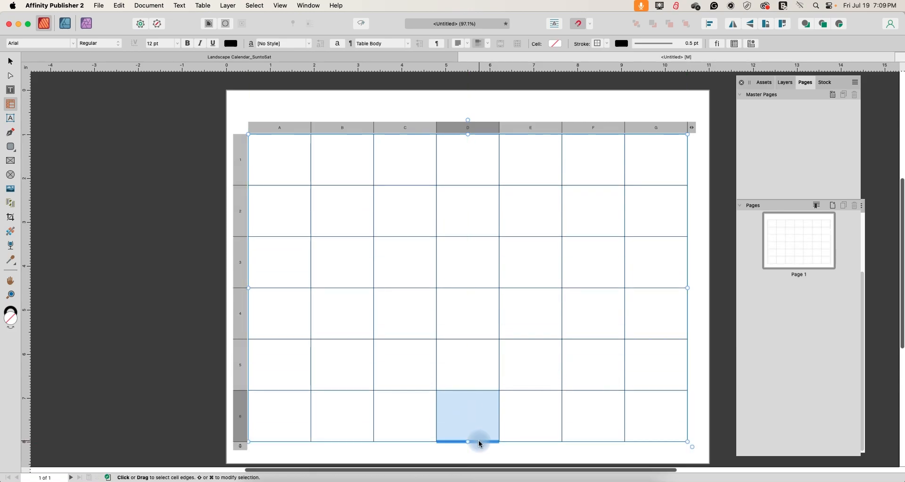
Shrink the table's first row to about 0.35 in tall and stretch the table back down to the bottom margin.
left_click(240, 173)
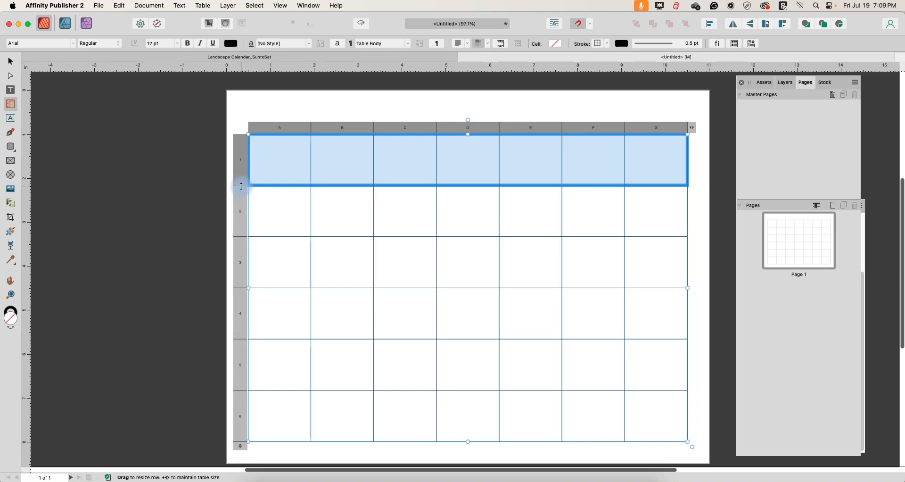
left_click_drag(241, 186, 244, 150)
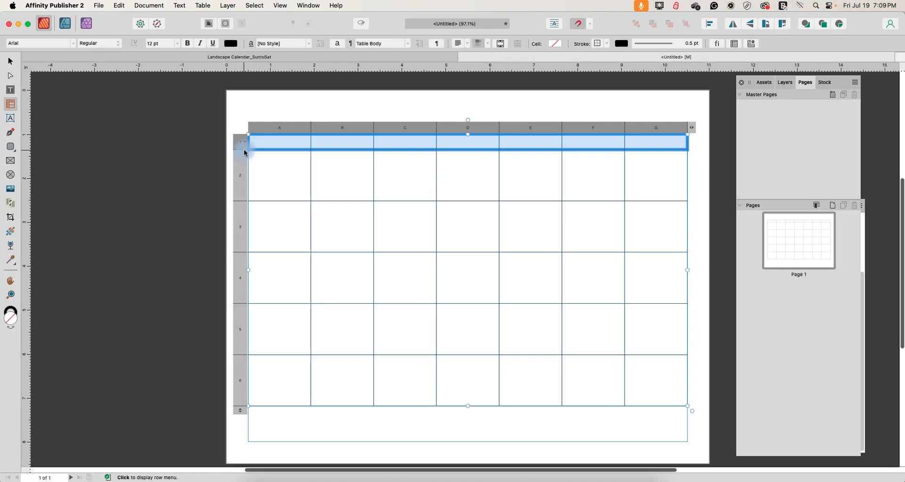
left_click_drag(467, 407, 468, 442)
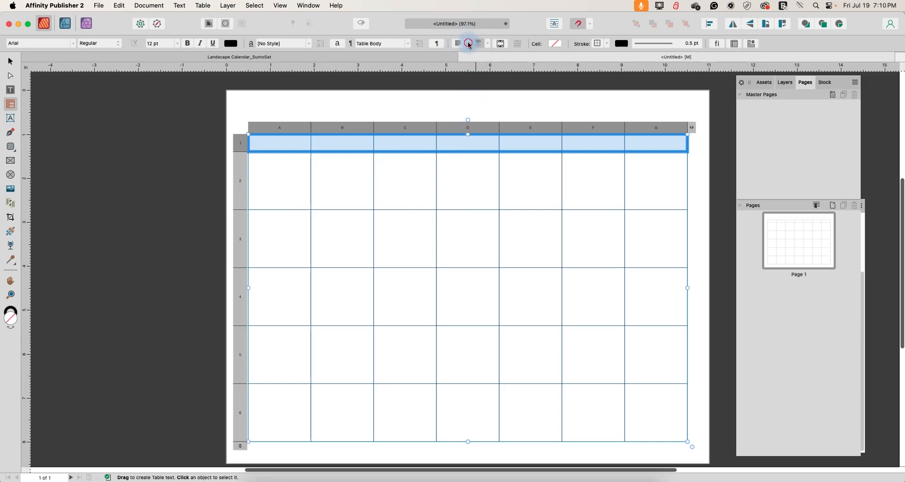
Center the text of the table's first row both horizontally and vertically.
left_click(459, 45)
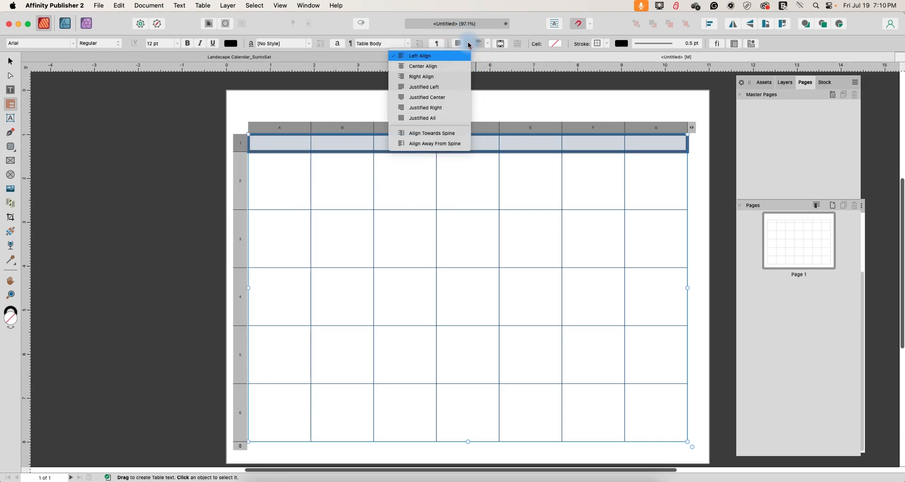
left_click(414, 67)
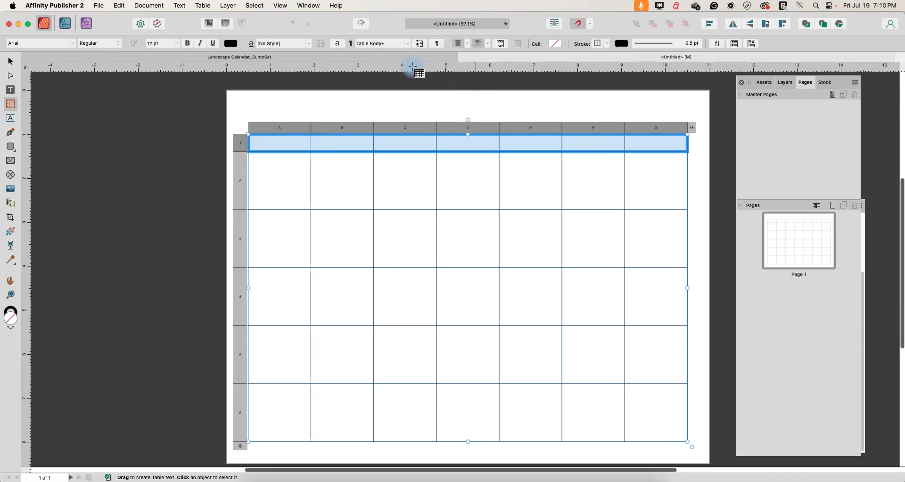
left_click(488, 47)
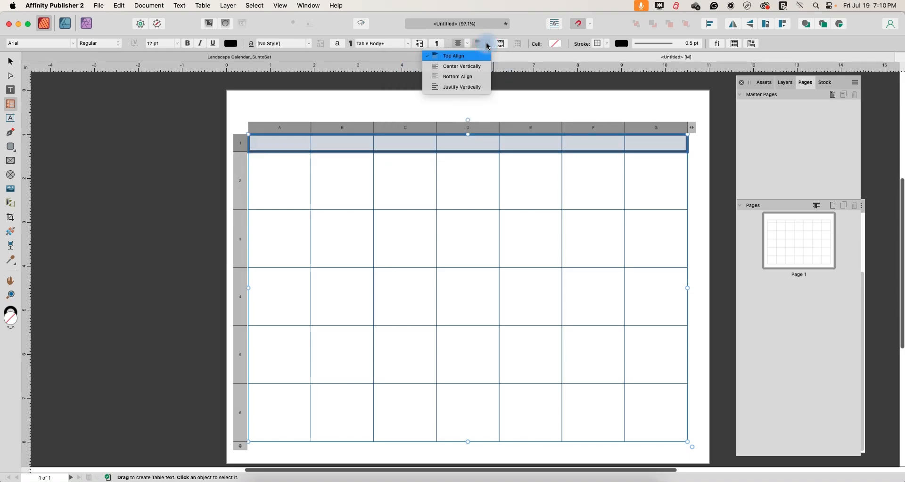
left_click(467, 67)
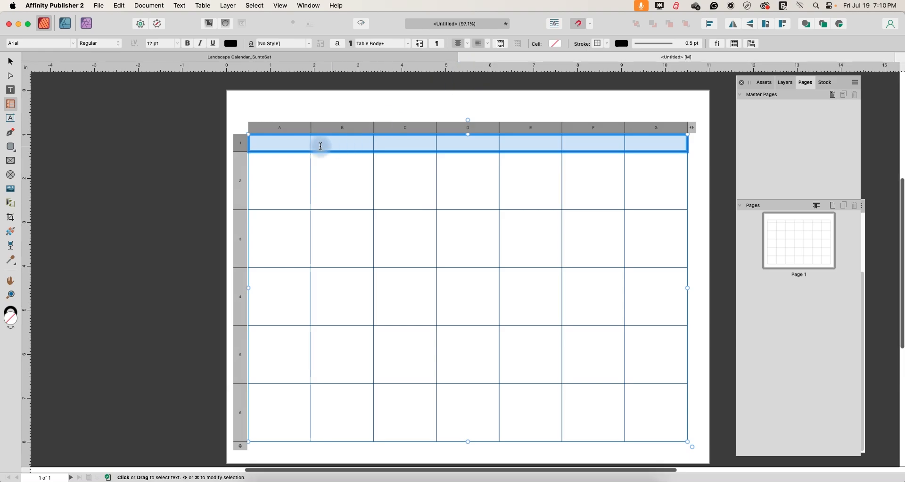
Fill the table's first row with the weekday names Monday through Sunday, one per column.
left_click(286, 142)
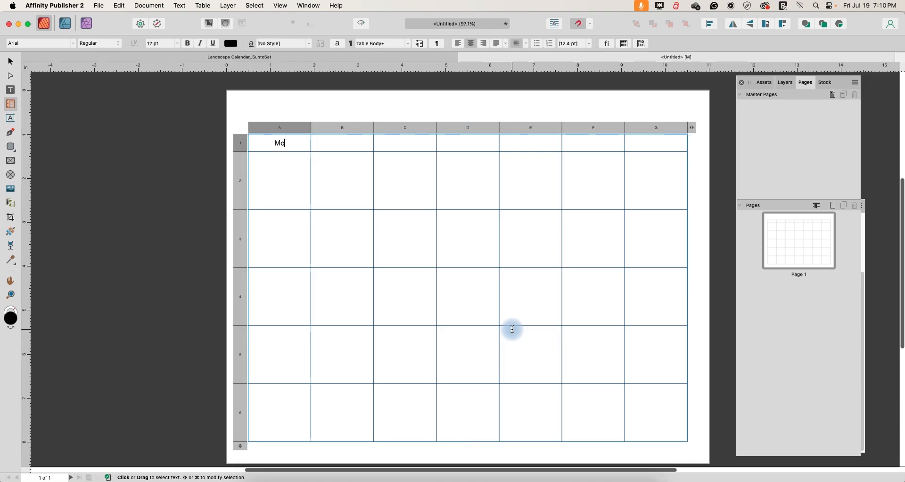
key("Tab")
type("T")
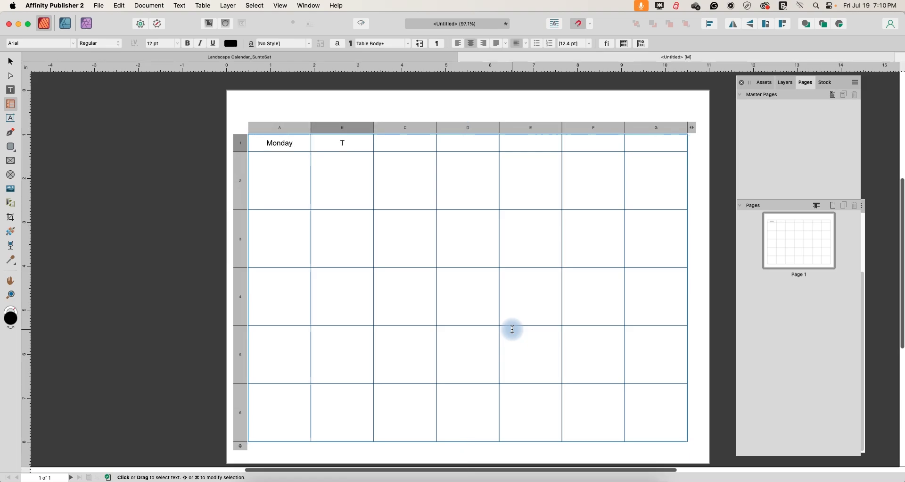
key("Tab")
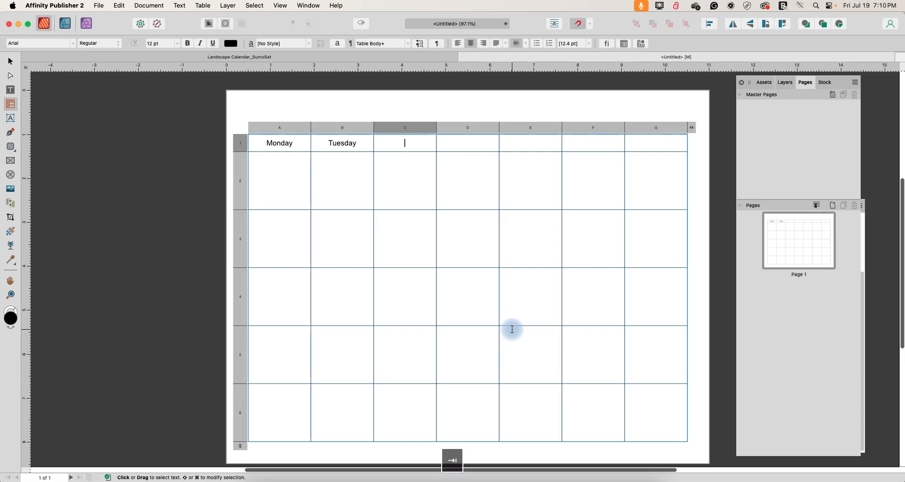
type("Wednesday")
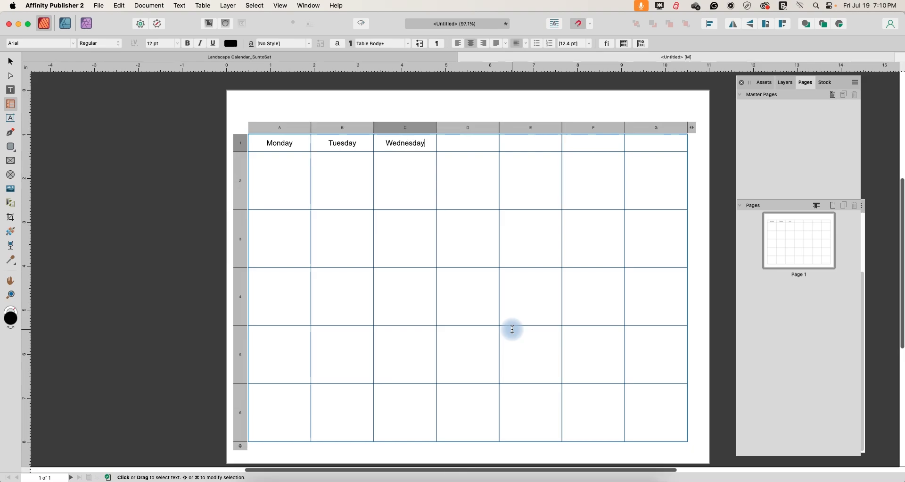
key("Tab")
type("Thursday")
key("Tab")
type("F")
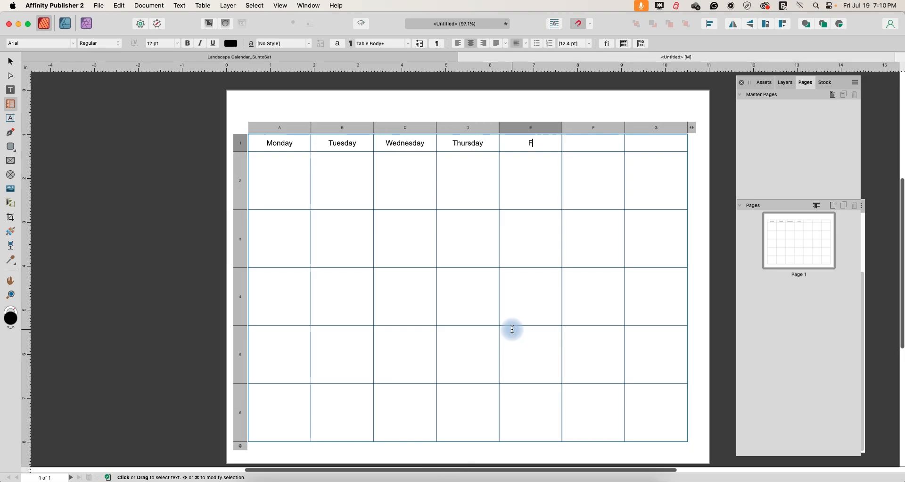
type("riday")
key("Tab")
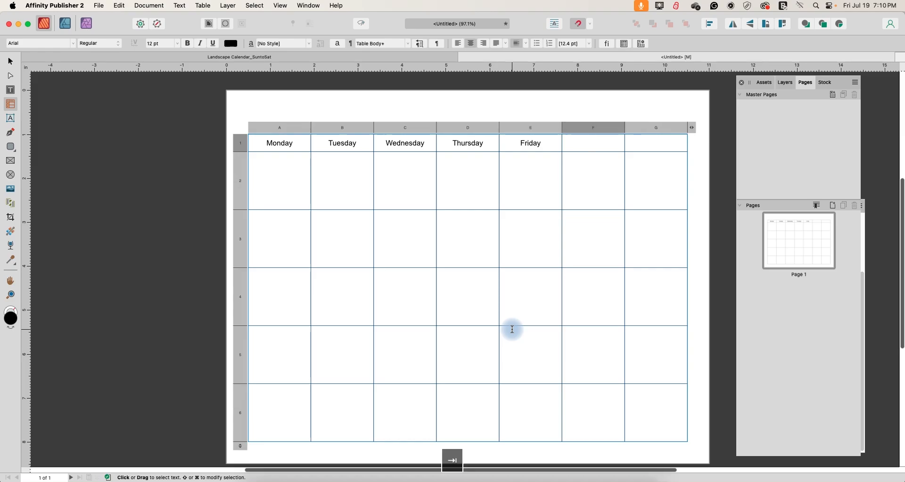
type("Satur")
key("Tab")
type("Sunday")
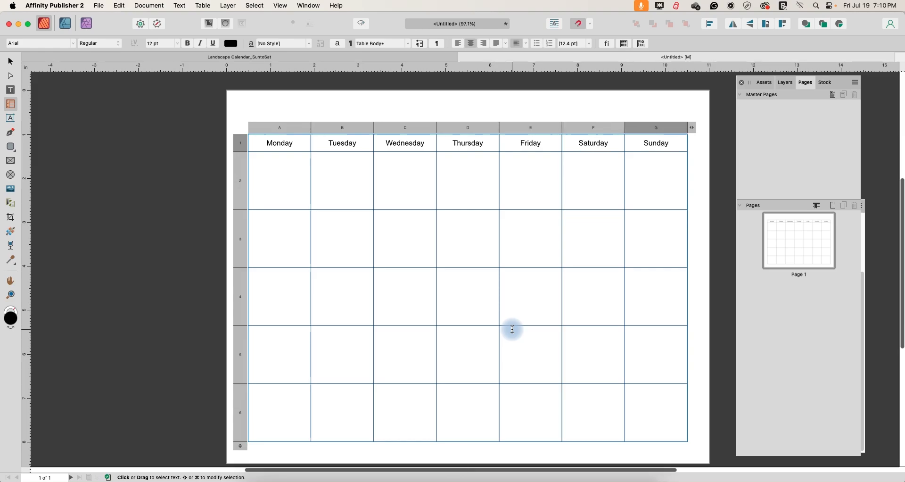
key("Escape")
left_click(11, 61)
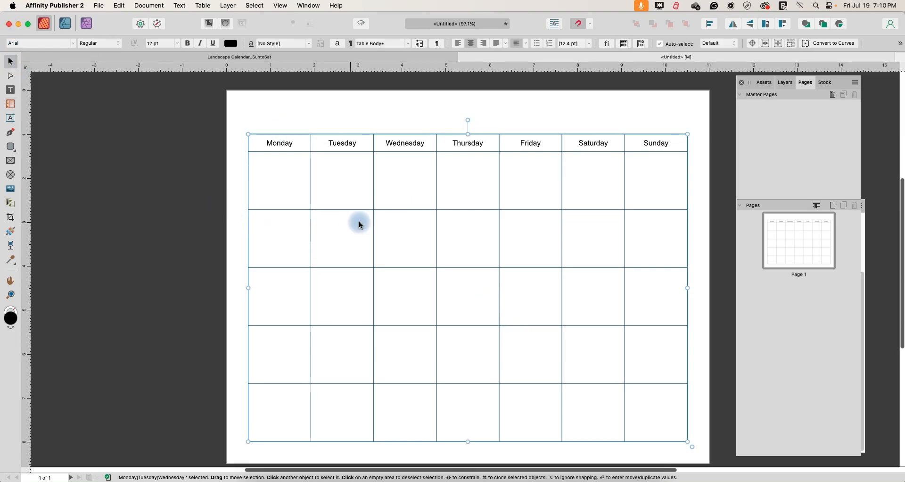
Add a landscape Letter master page named Monday_31.
left_click(792, 245)
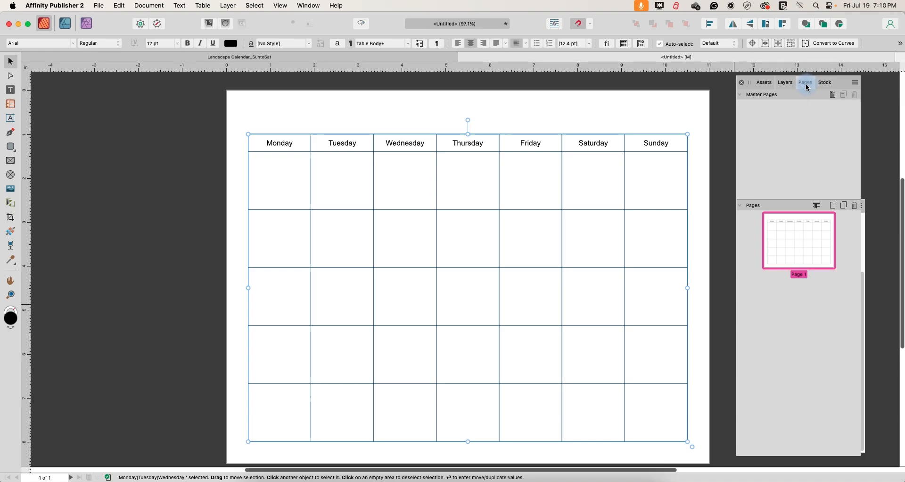
left_click(308, 6)
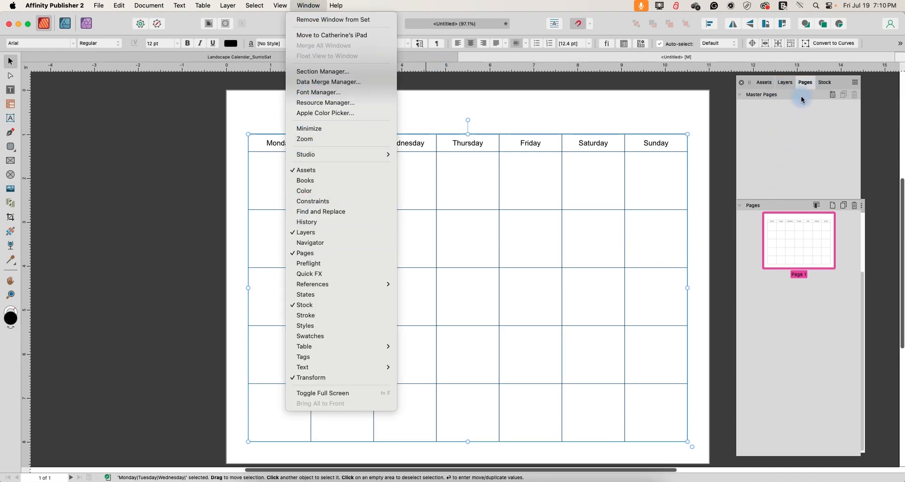
left_click(833, 96)
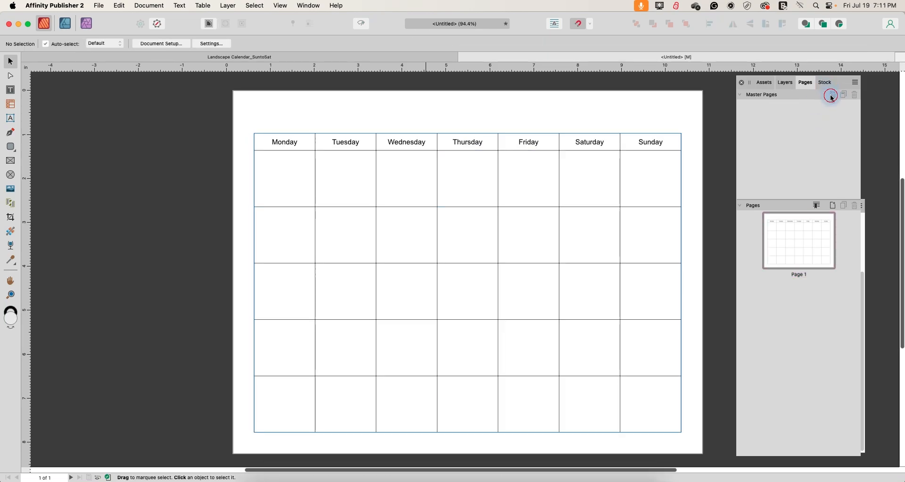
left_click(832, 97)
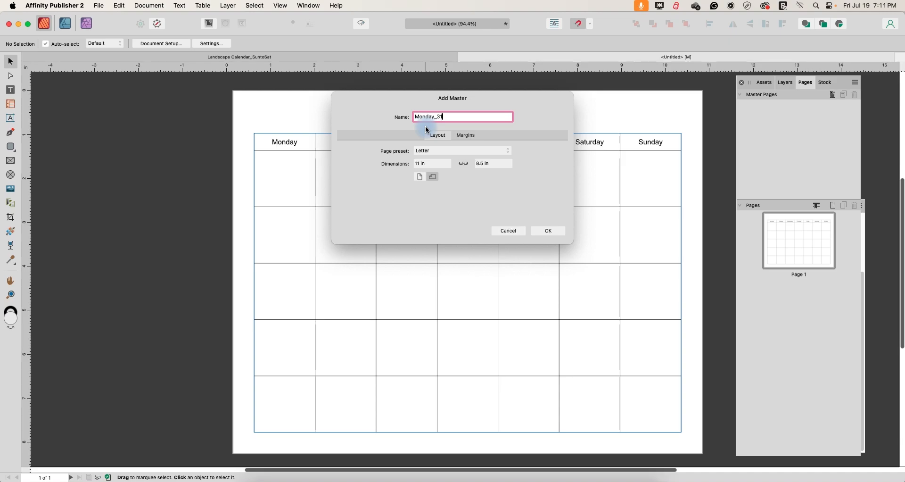
left_click(546, 231)
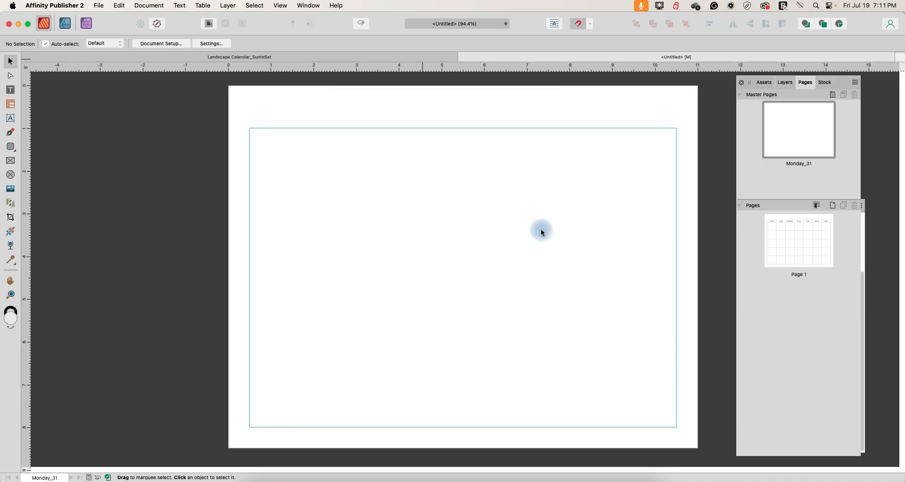
Select the entire calendar table on Page 1, from the Monday heading to the last Sunday cell, and copy it.
left_click(802, 232)
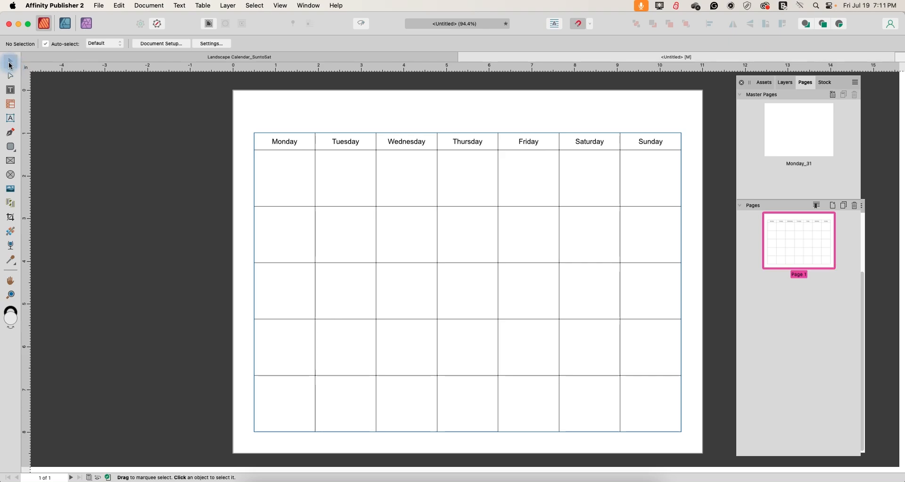
left_click(348, 172)
double_click(257, 138)
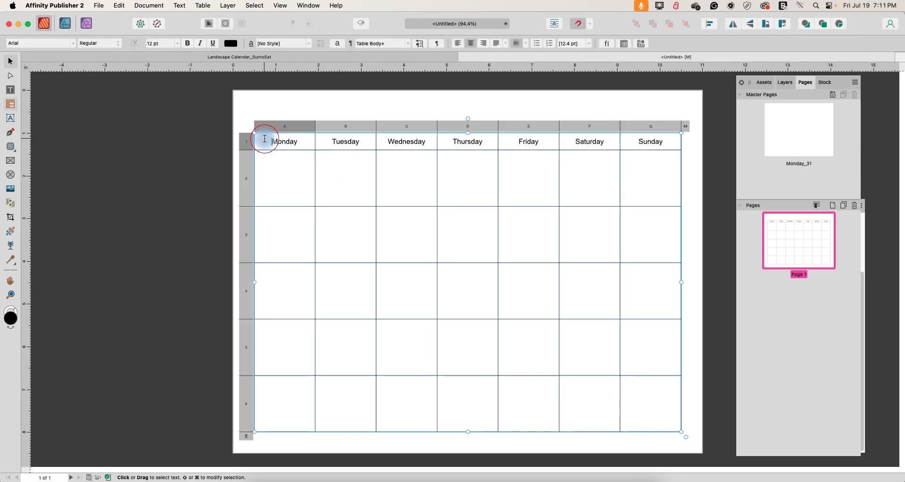
left_click(265, 134)
left_click(264, 131)
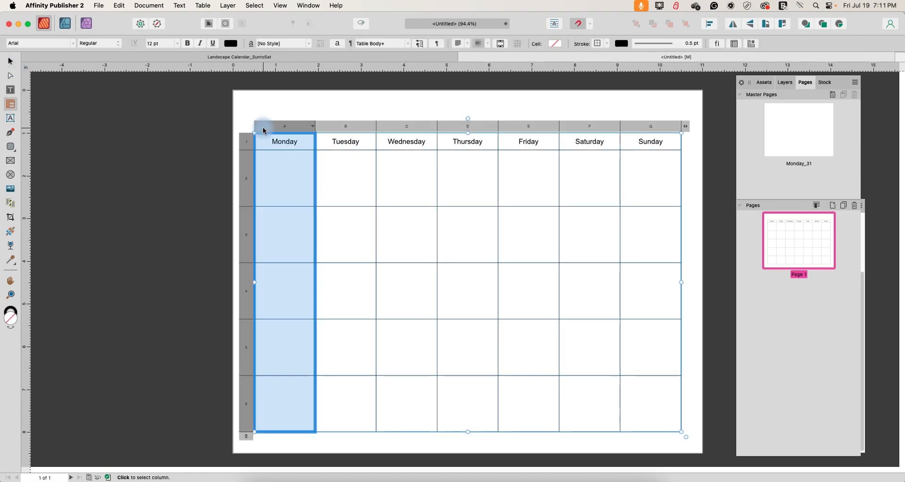
left_click(250, 118)
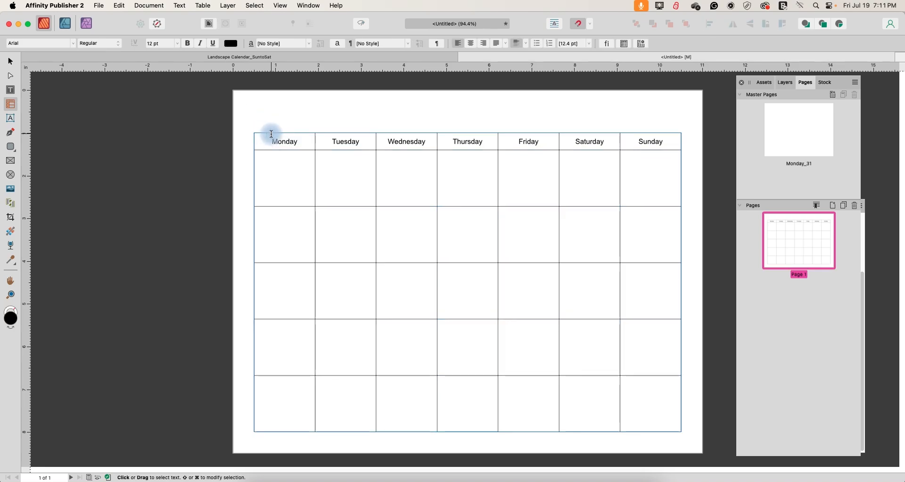
left_click(270, 141)
left_click(264, 138)
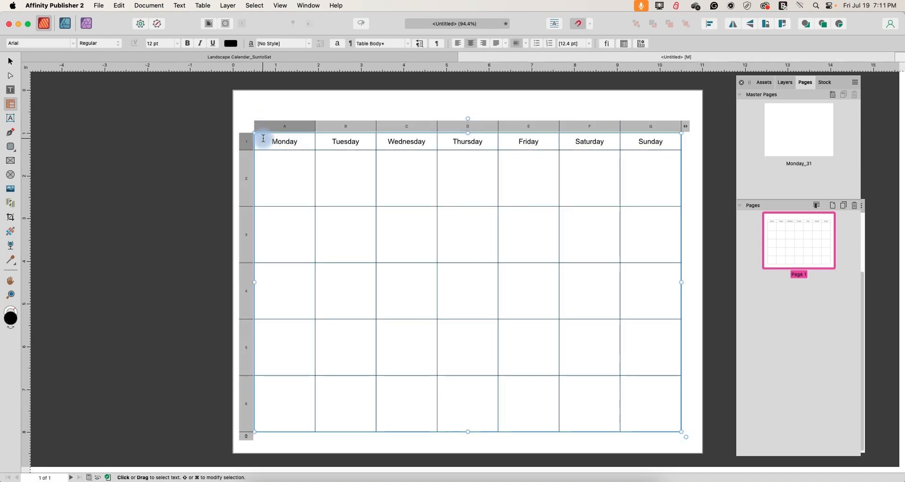
mouse_move(263, 140)
left_mouse_down()
mouse_move(545, 308)
mouse_move(659, 432)
mouse_move(652, 422)
left_mouse_up()
key("super+c")
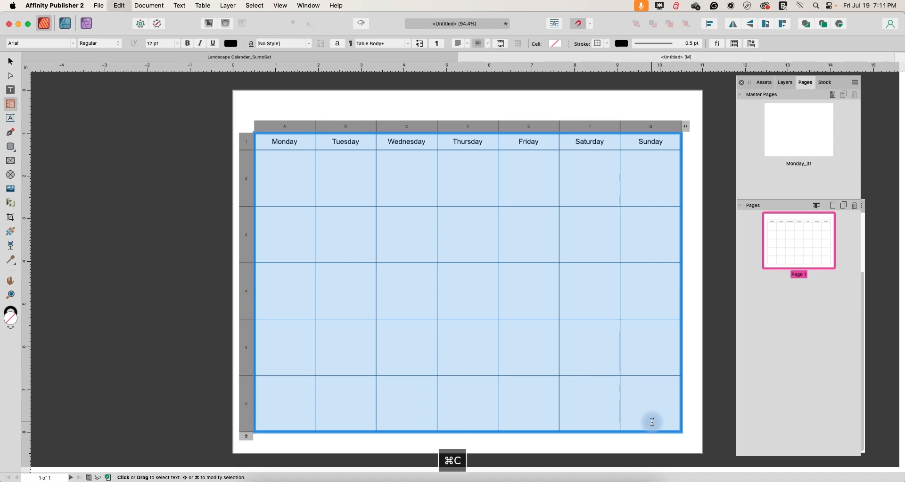
Paste the table onto the Monday_31 master page and stretch it to fill the area inside the margins.
left_click(789, 134)
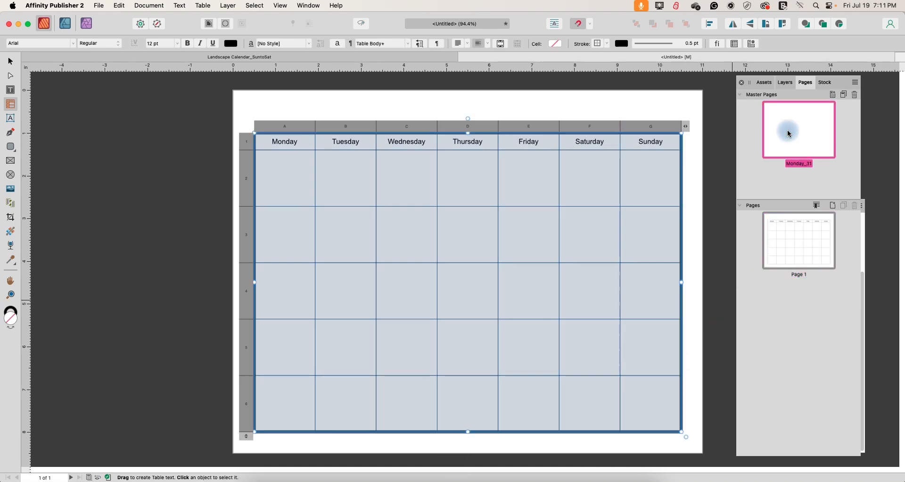
double_click(789, 134)
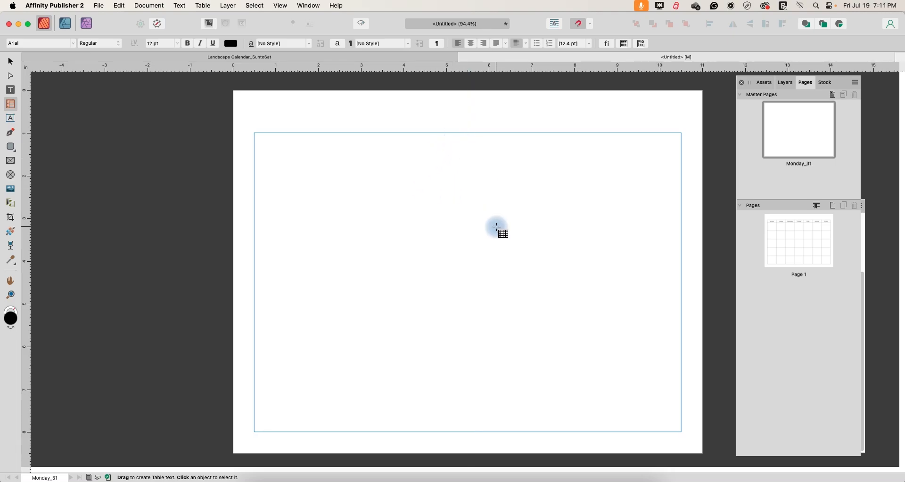
key("super+v")
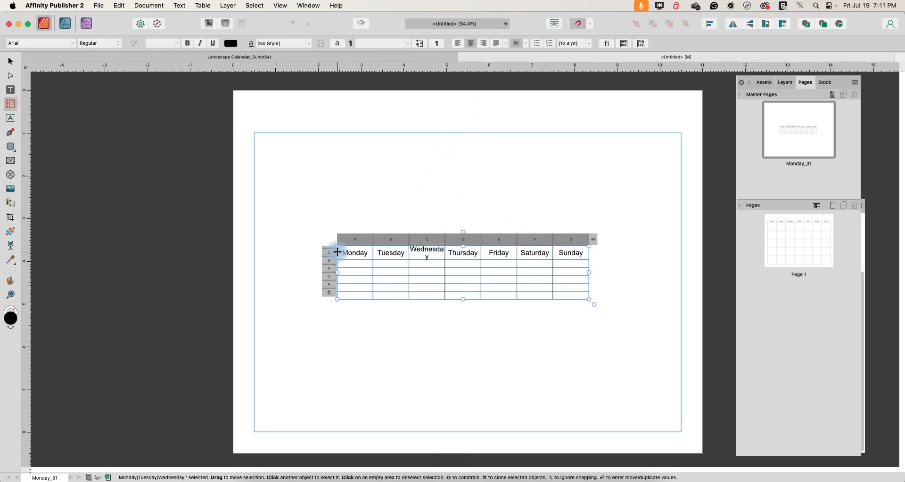
left_click_drag(339, 249, 255, 133)
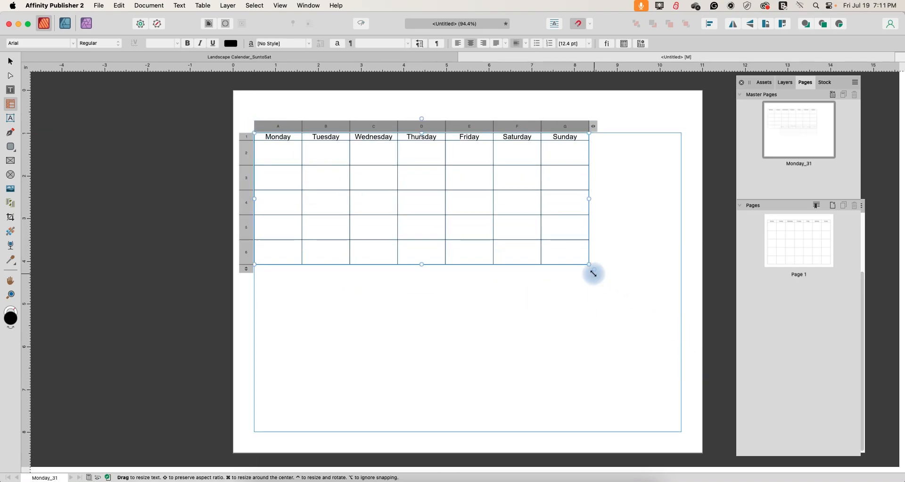
left_click_drag(591, 266, 683, 431)
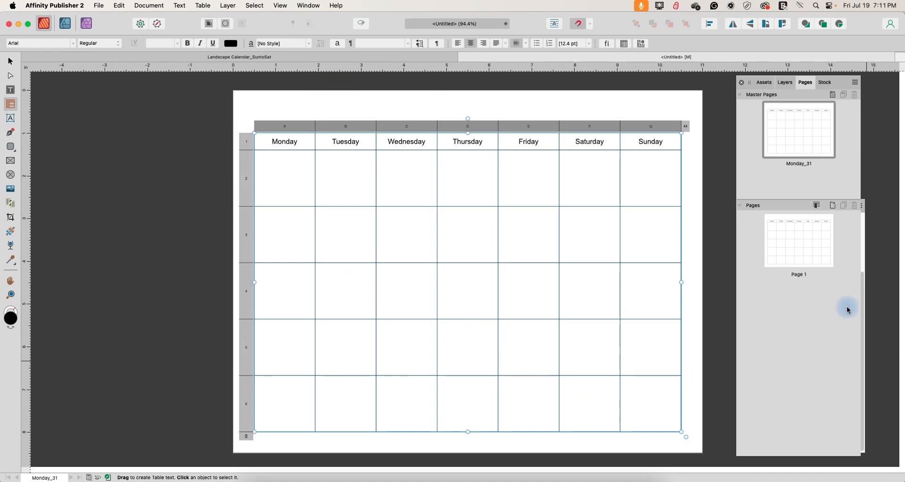
Delete the original calendar table from Page 1 and reopen the Monday_31 master page.
double_click(814, 240)
key("Delete")
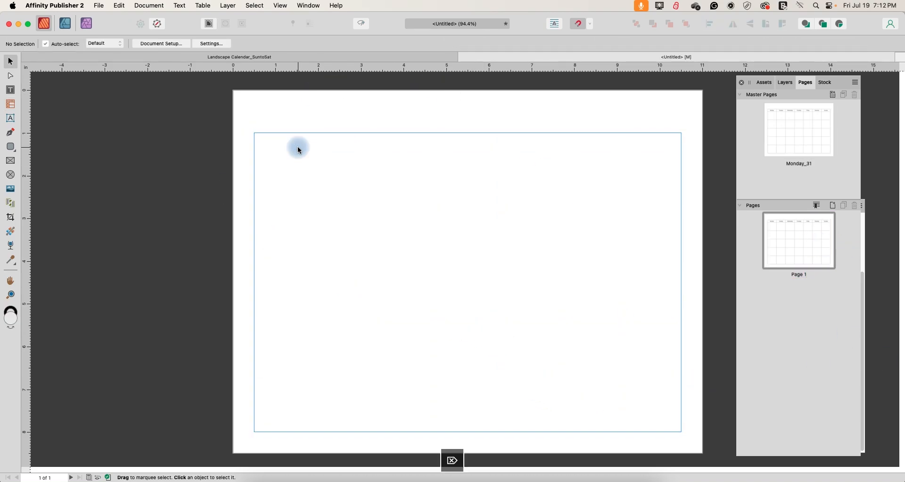
double_click(800, 127)
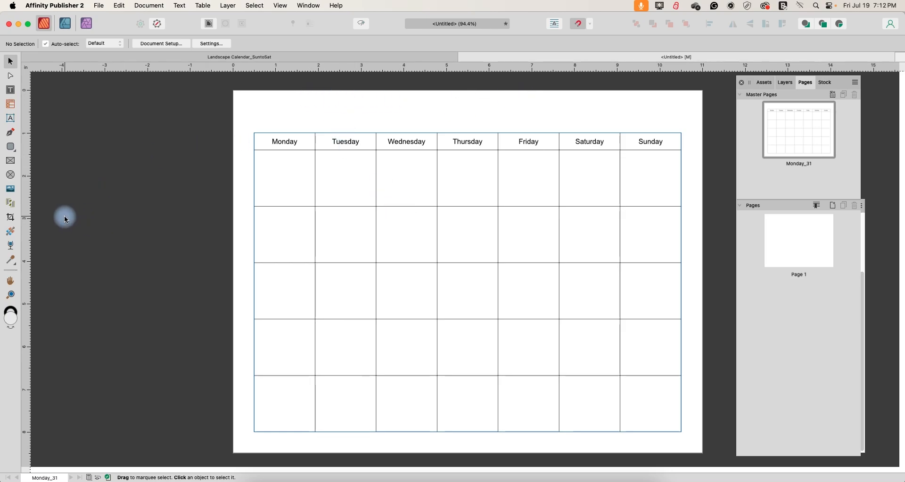
Draw a text frame about 10 in wide and 0.6 in tall directly above the weekday row, with text centered horizontally and vertically.
left_click(11, 91)
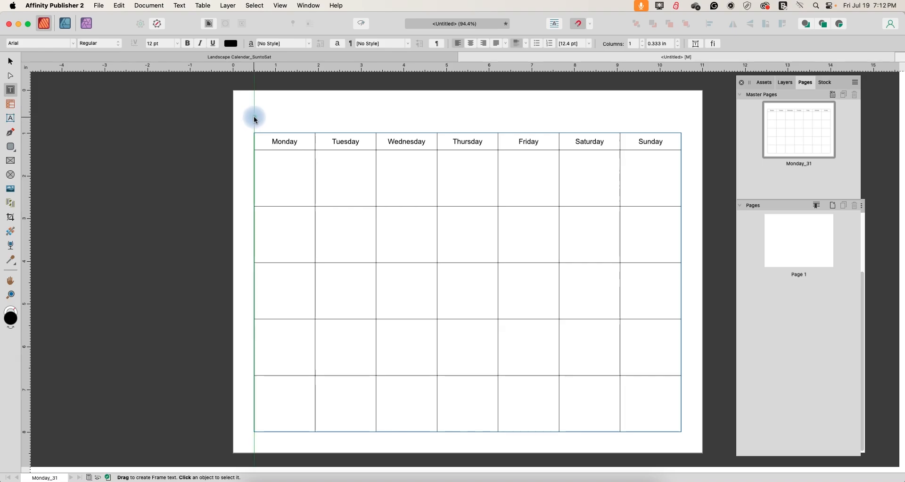
left_click_drag(254, 109, 681, 137)
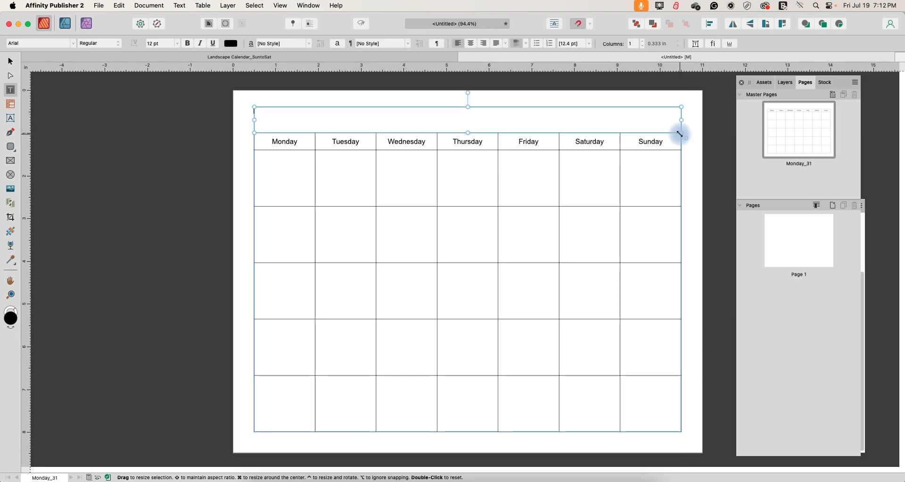
left_click(473, 45)
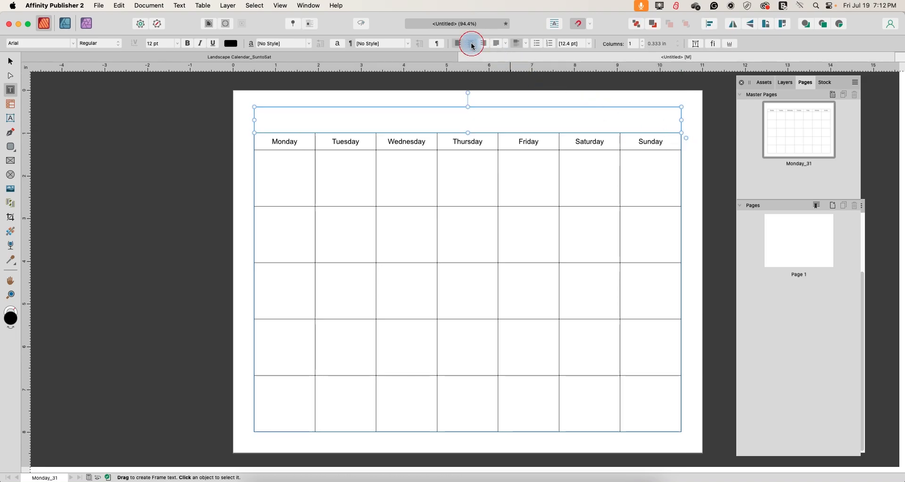
left_click(524, 43)
left_click(498, 67)
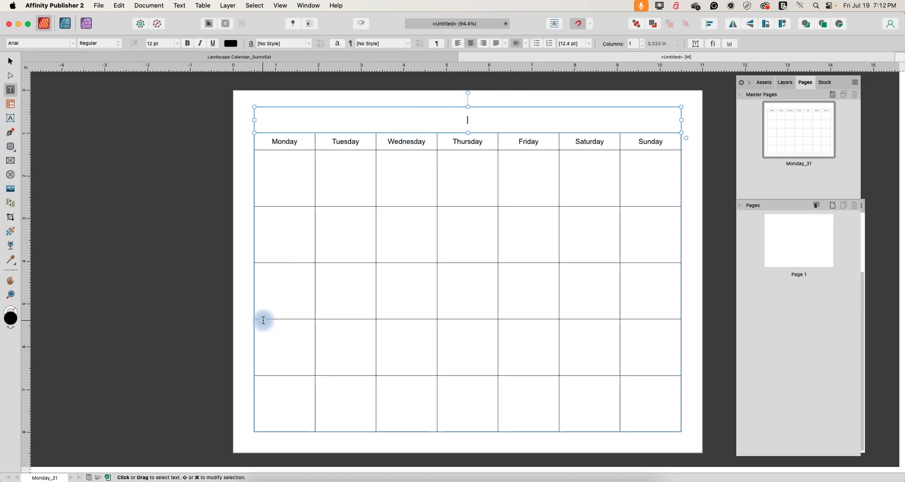
Enter the title "September 2024" in the frame and set its font to brillia Free Demo.
type("Septem")
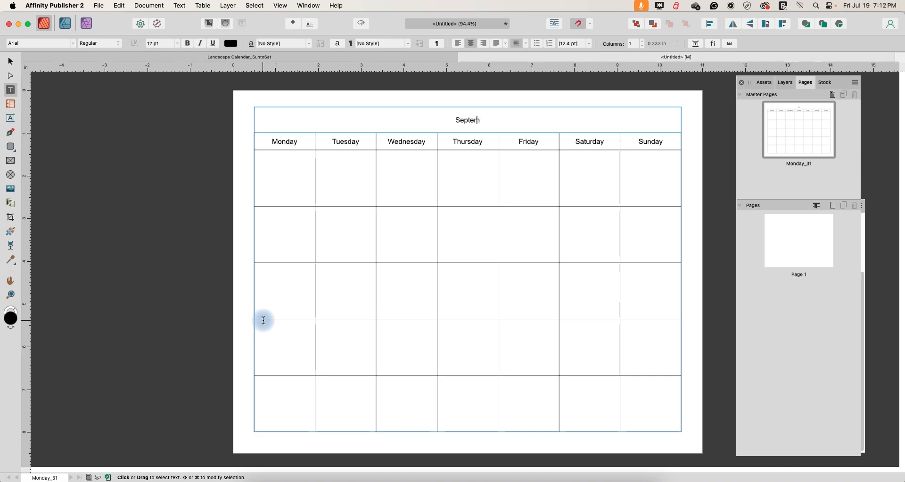
type("ber 2024")
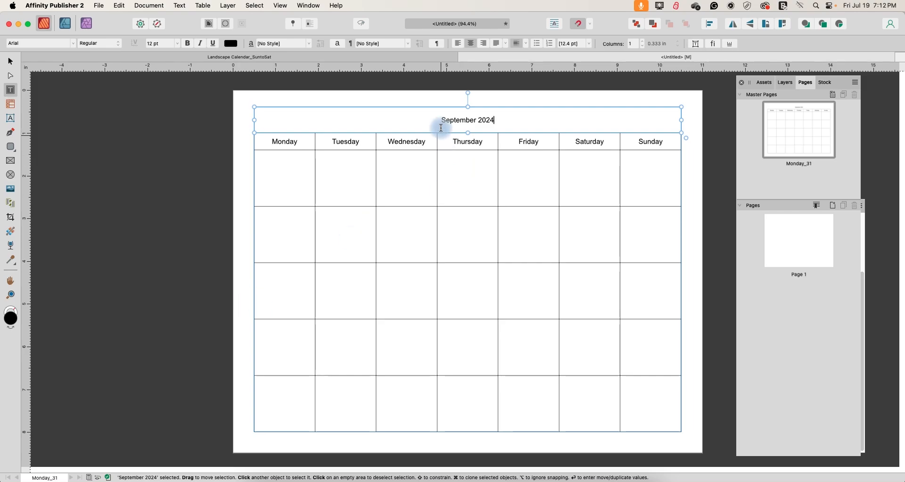
left_click_drag(499, 119, 434, 118)
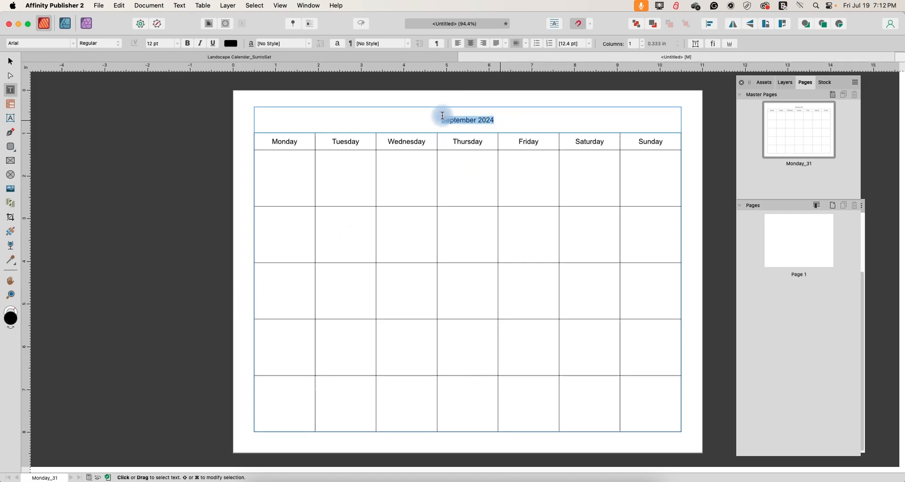
left_click(72, 43)
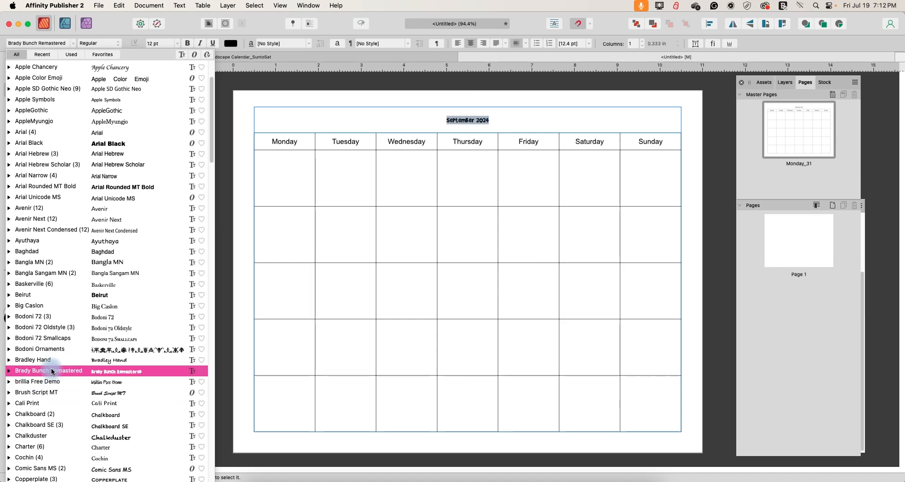
left_click(46, 385)
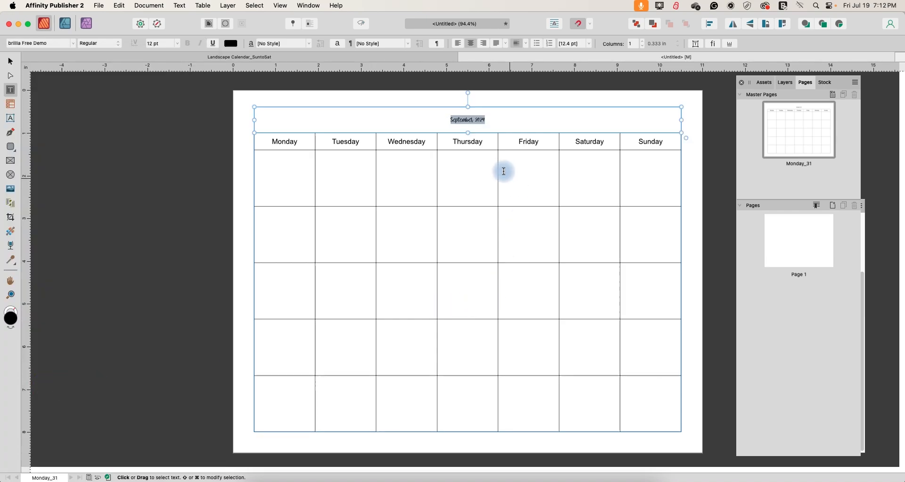
Set the font size of the "September 2024" title to 48 pt and finish editing its text.
left_click(176, 44)
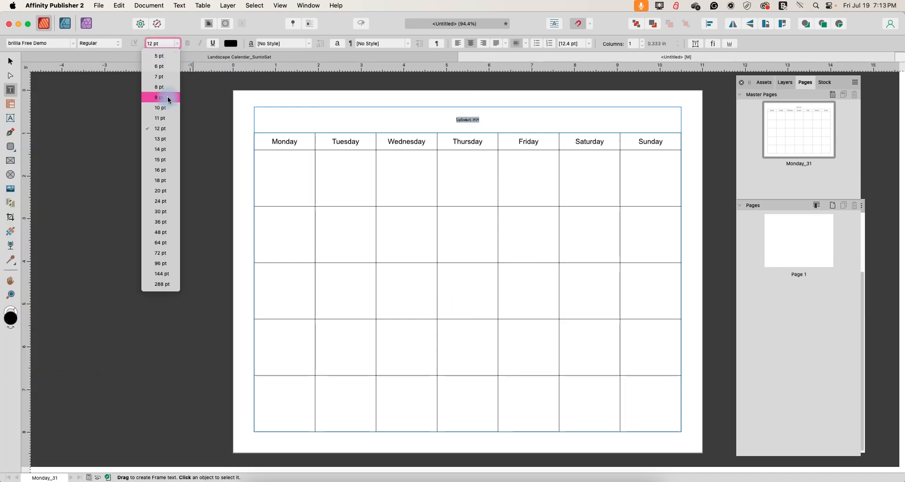
left_click(160, 233)
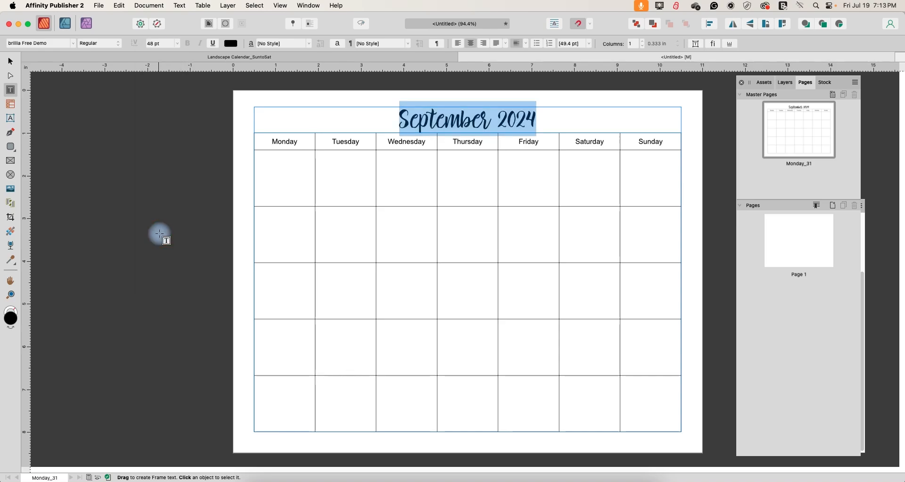
left_click(10, 61)
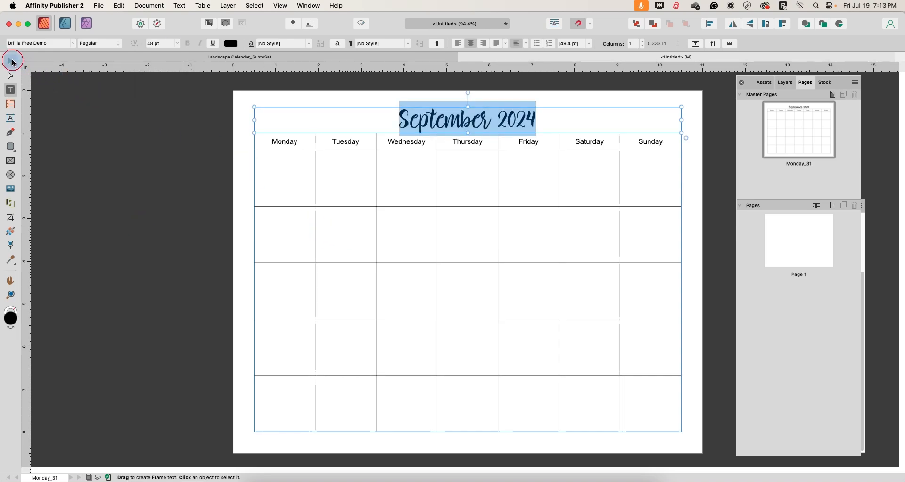
Select the calendar table and open the Paragraph settings with the Bullets and Numbering options expanded.
left_click(388, 244)
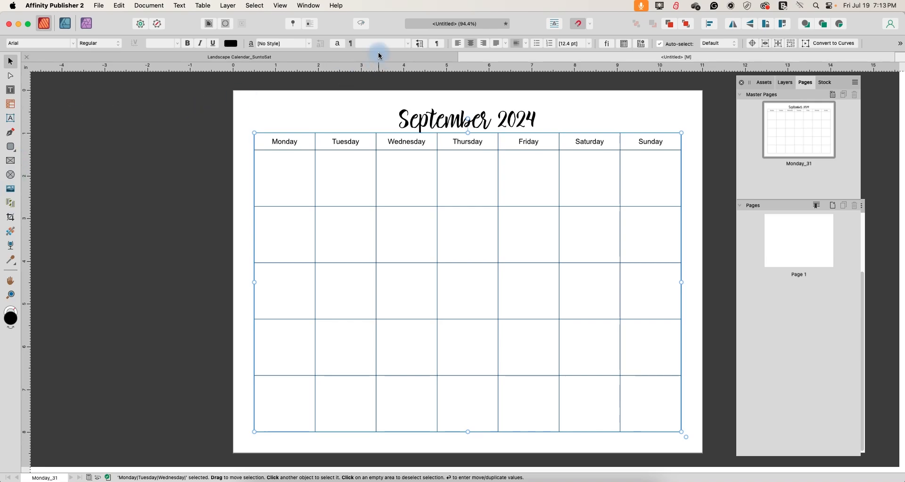
left_click(315, 6)
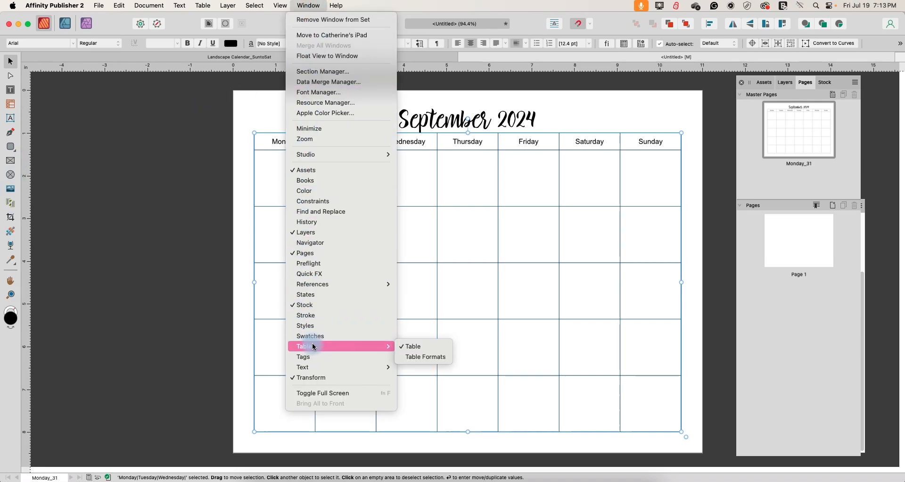
mouse_move(305, 369)
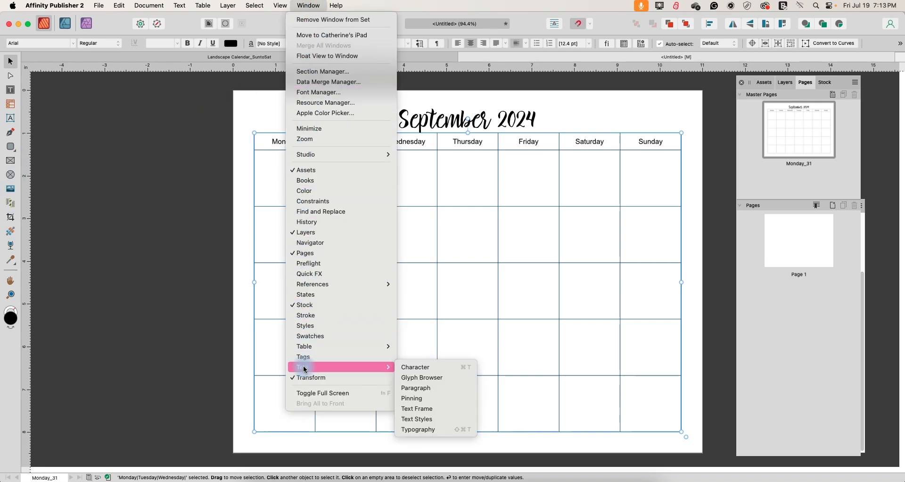
left_click(432, 388)
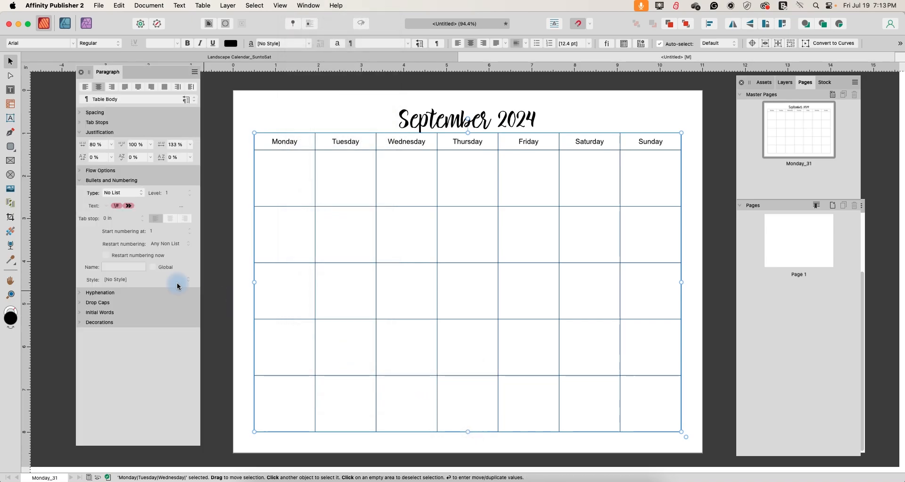
left_click(80, 122)
left_click(79, 122)
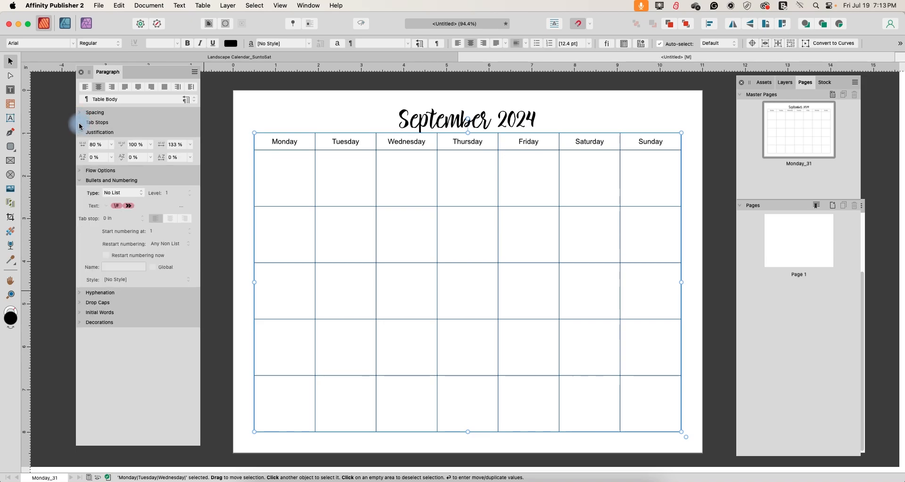
left_click(80, 181)
left_click(81, 182)
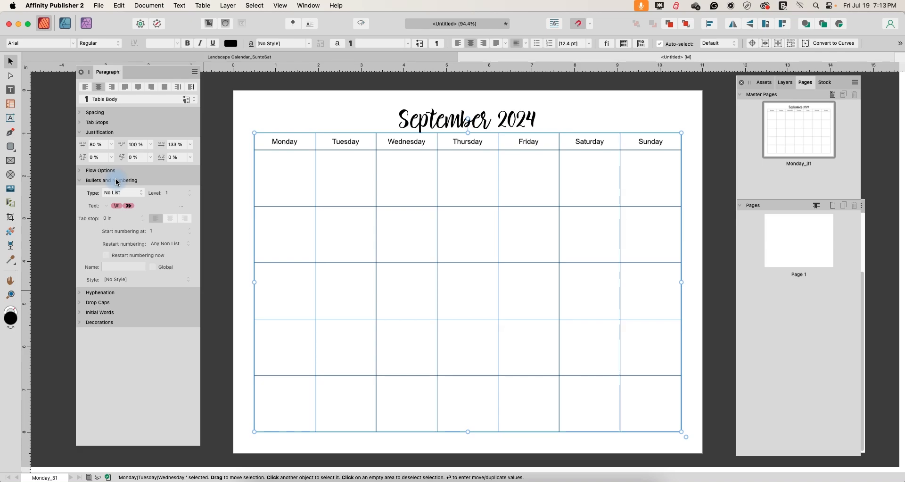
Apply the 1,2,3,4... numbered list type to all five rows of day cells below the weekday names.
double_click(278, 166)
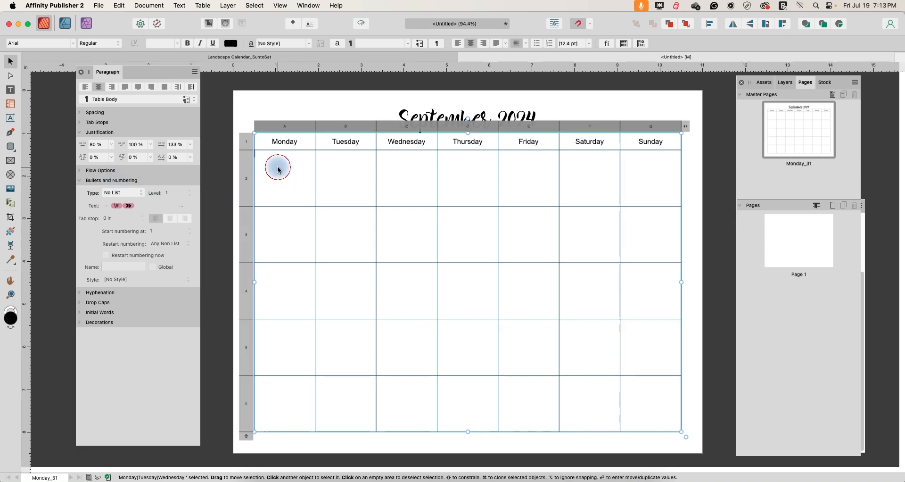
left_click_drag(249, 172, 317, 394)
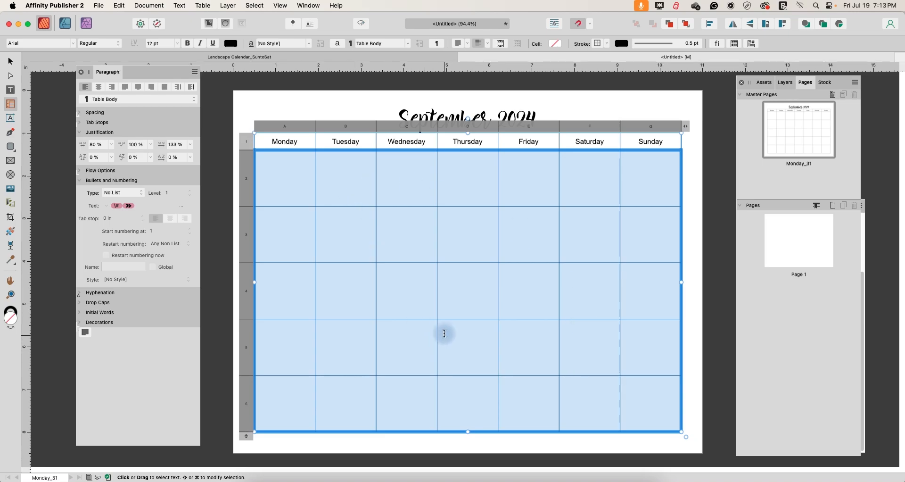
left_click(124, 195)
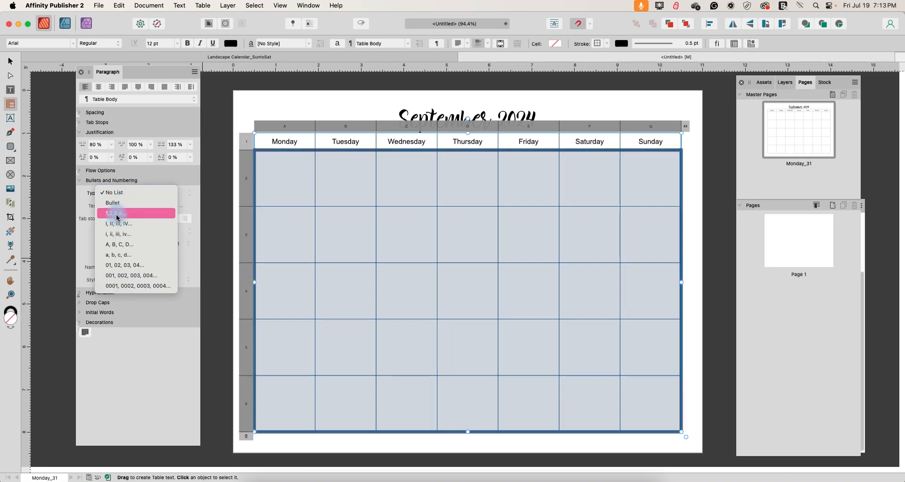
left_click(118, 214)
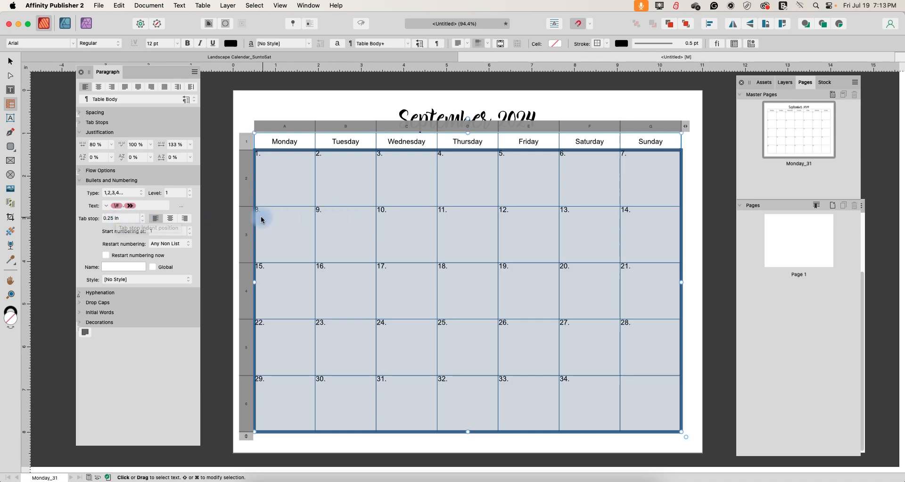
Try to remove the period from the list numbering text of the day cells.
left_click(125, 208)
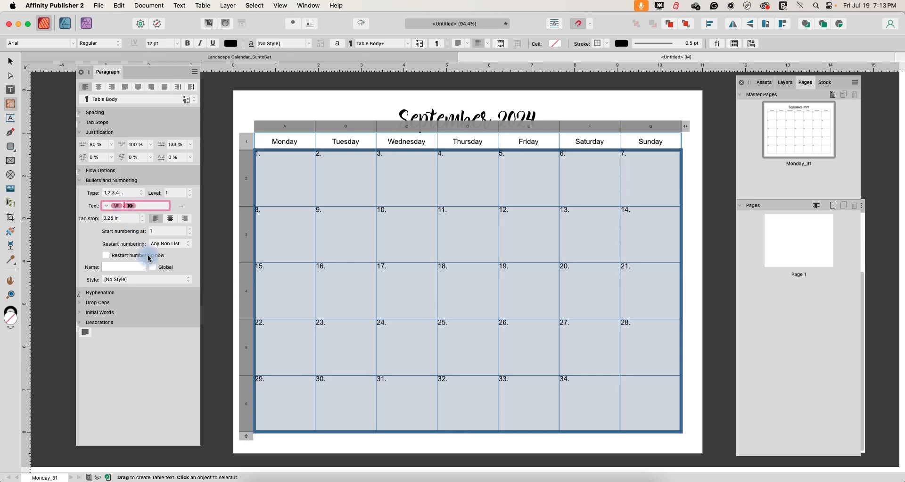
key("Delete")
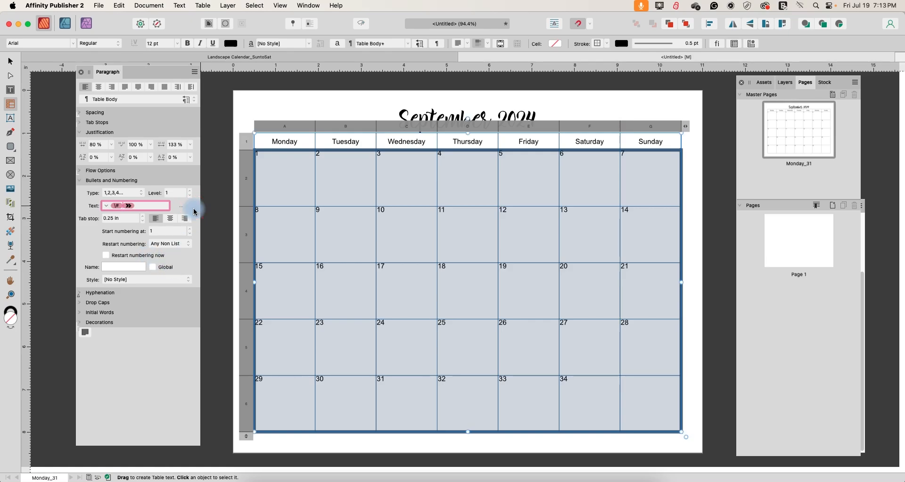
left_click(288, 105)
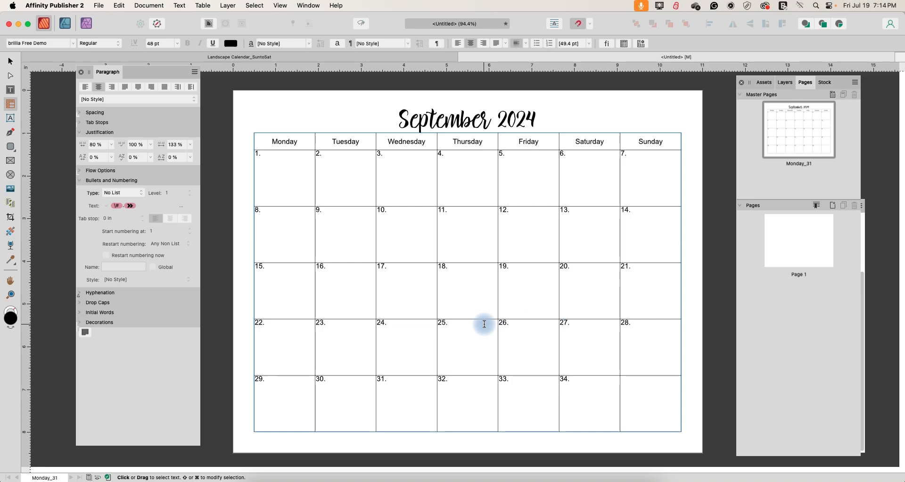
Reselect the five day rows, remove the period from their list numbering text, apply the change and deselect the table.
left_click(124, 206)
left_click(269, 182)
left_click_drag(246, 183, 277, 404)
left_click(124, 205)
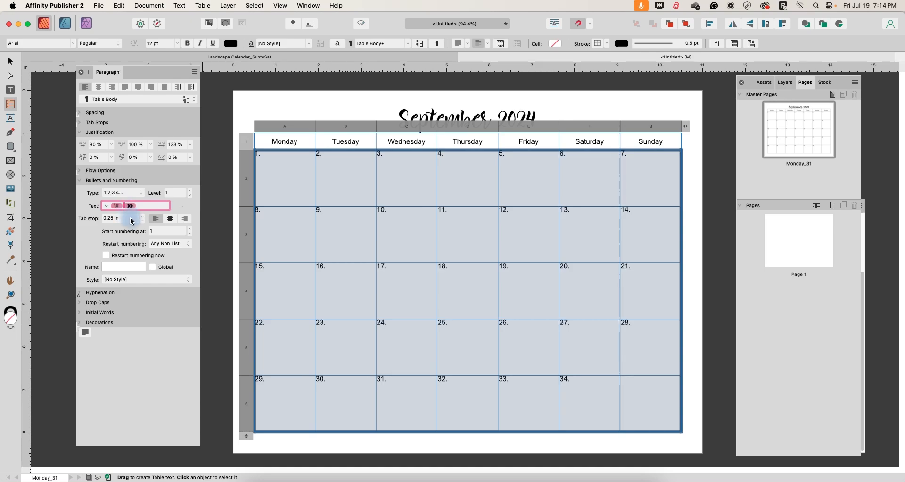
key("BackSpace")
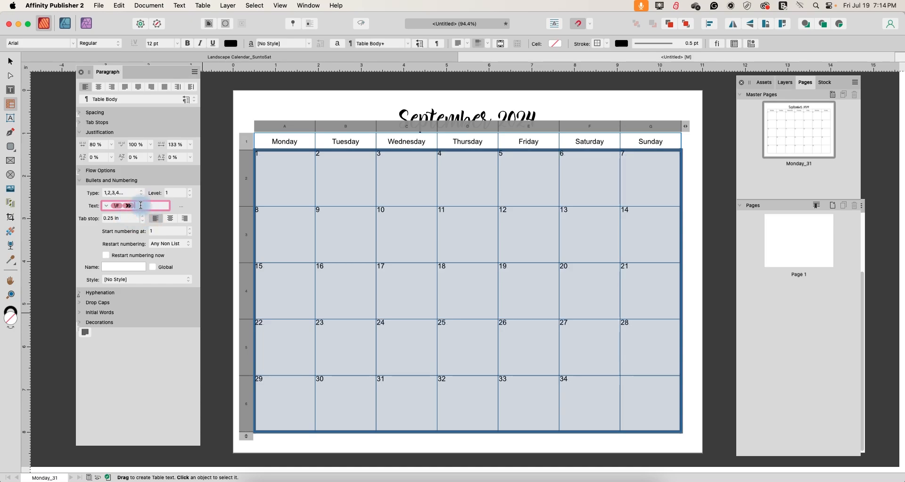
key("Return")
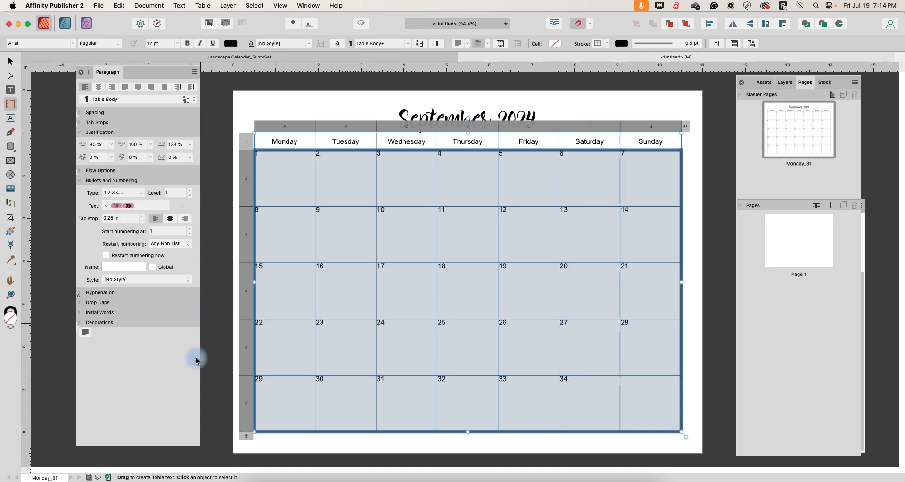
left_click(210, 352)
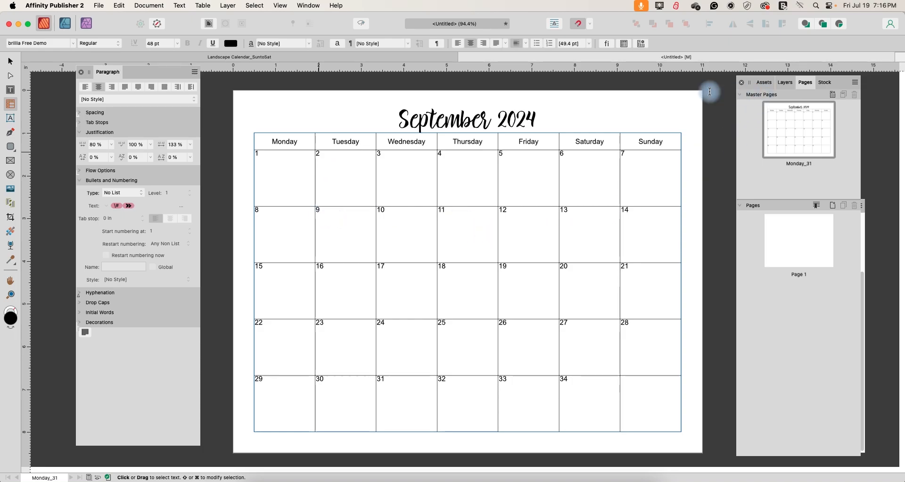
Detach the Transform panel group from over the page thumbnails and show the Table panel in it.
left_click(623, 44)
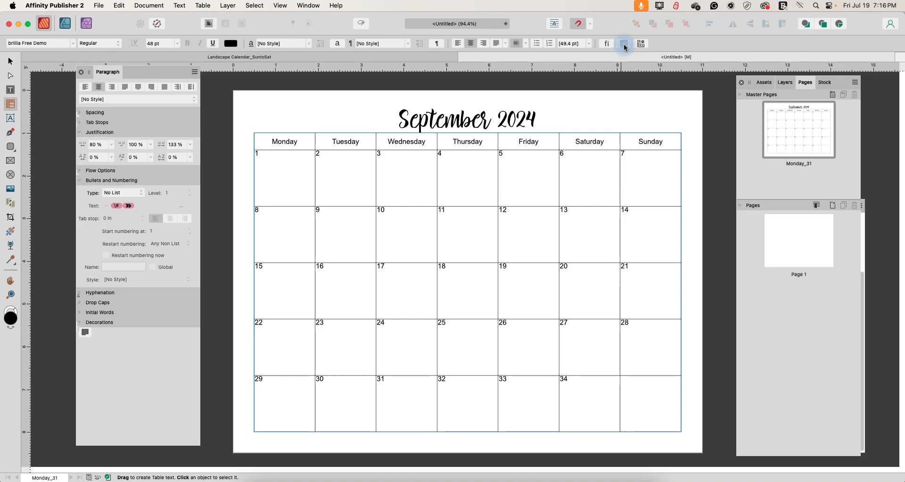
left_click(306, 6)
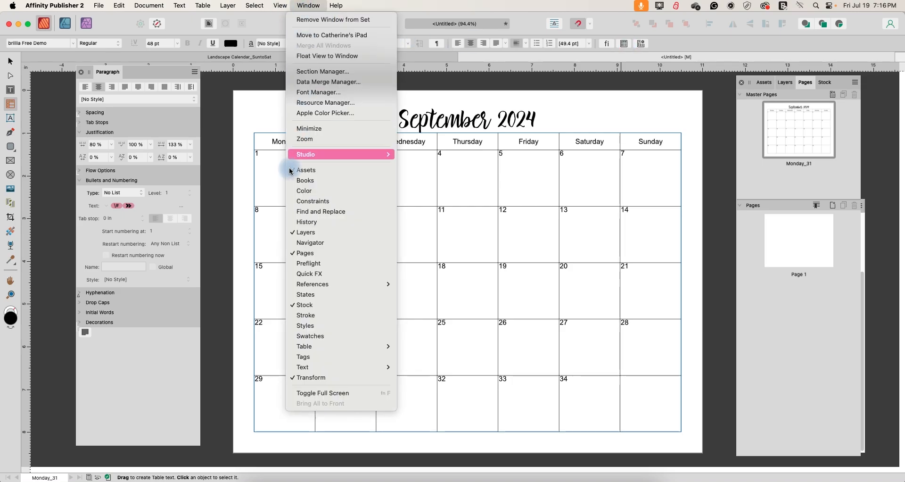
mouse_move(298, 351)
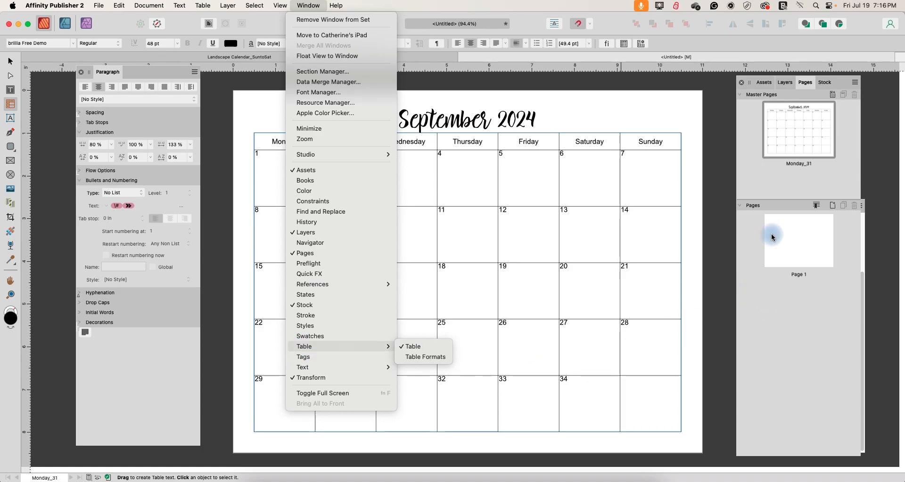
left_click(209, 153)
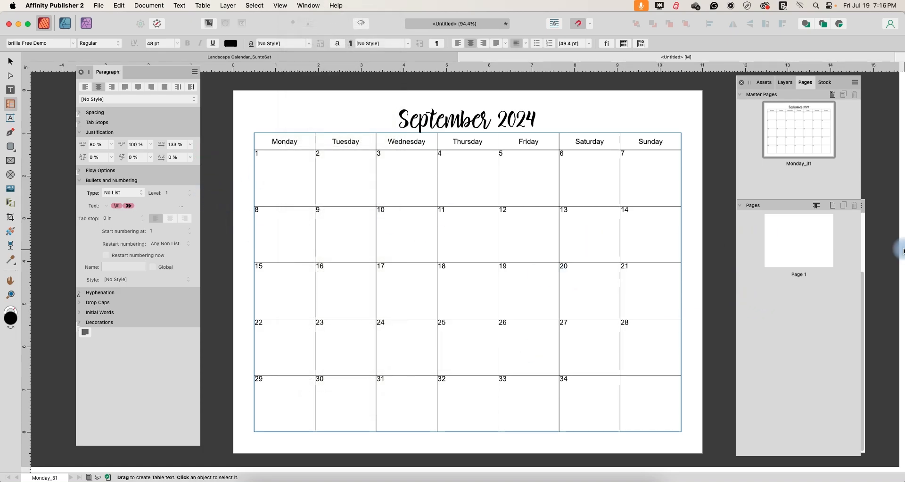
left_click_drag(847, 235, 785, 270)
left_click(862, 207)
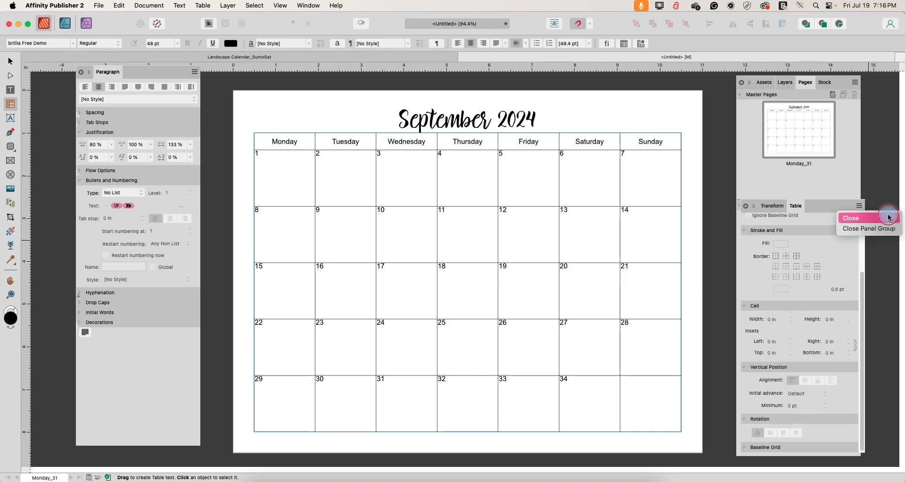
left_click(888, 217)
left_click_drag(840, 206, 734, 171)
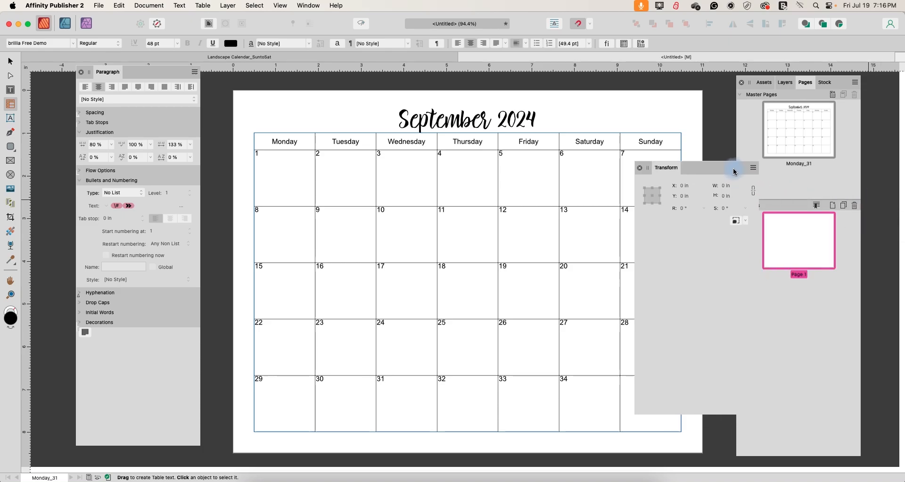
left_click(623, 44)
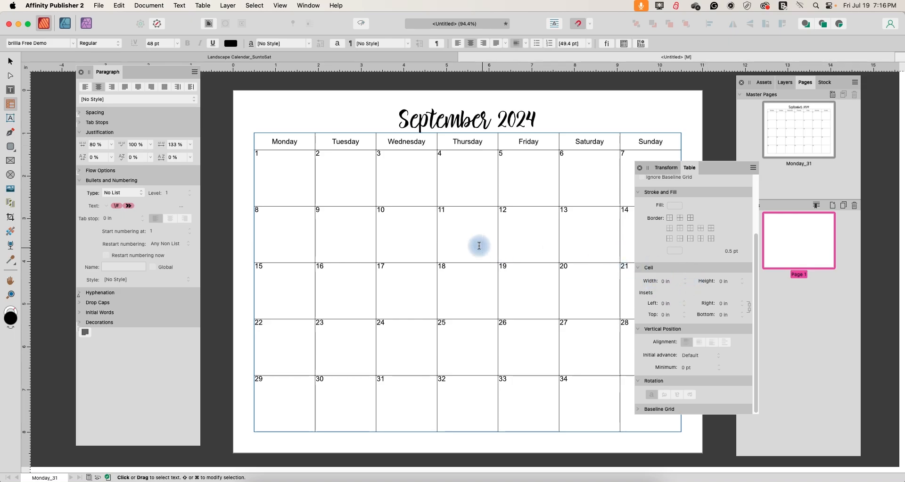
Try linked insets of 0.06 in on the first Monday day cell, and undo the inset change.
left_click(313, 180)
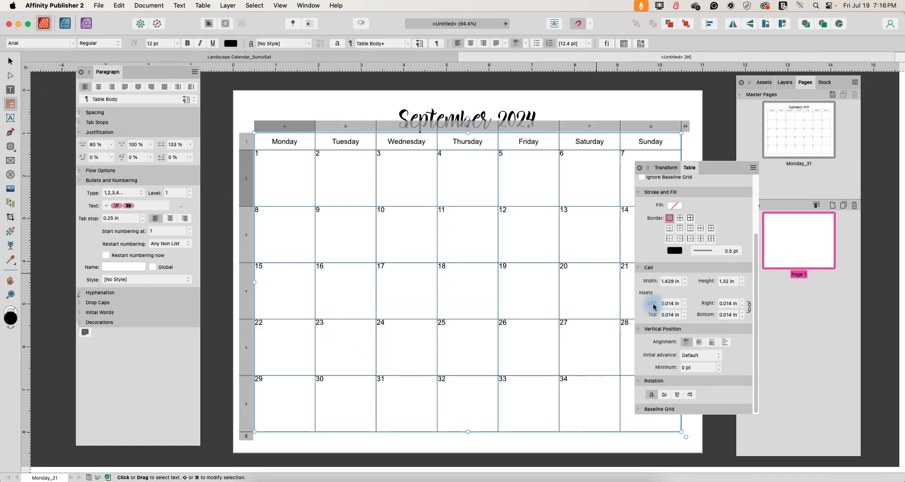
left_click(750, 309)
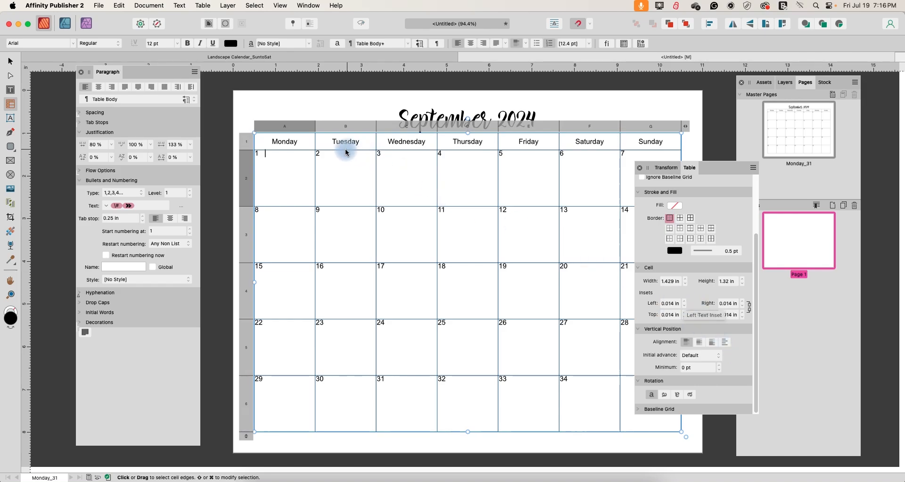
left_click(685, 301)
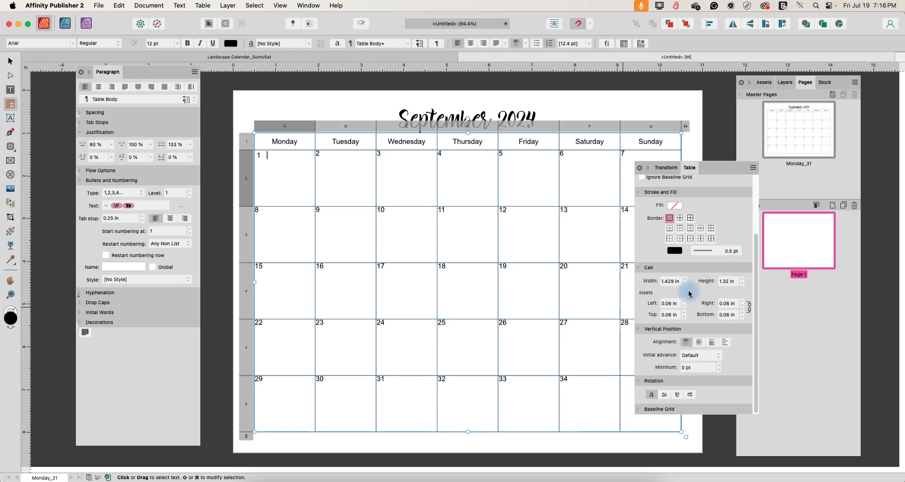
key("super+z")
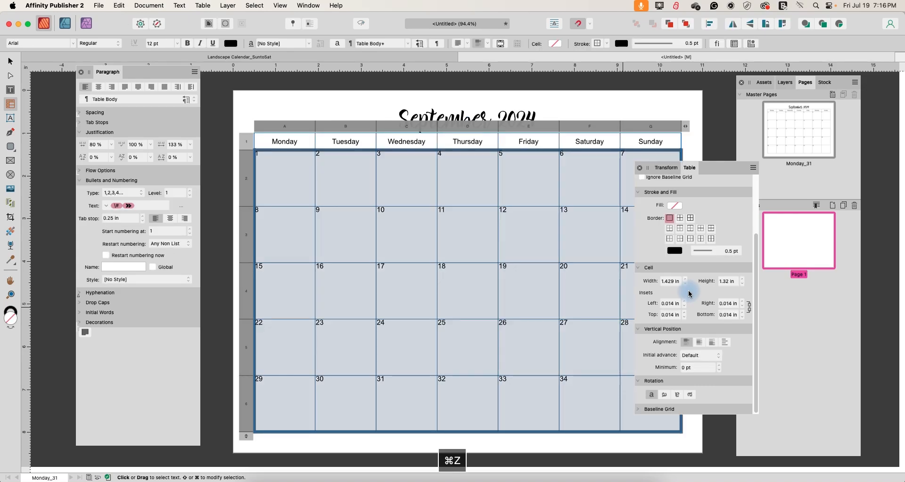
Increase the linked cell insets of all selected day rows to 0.06 in.
left_click(640, 293)
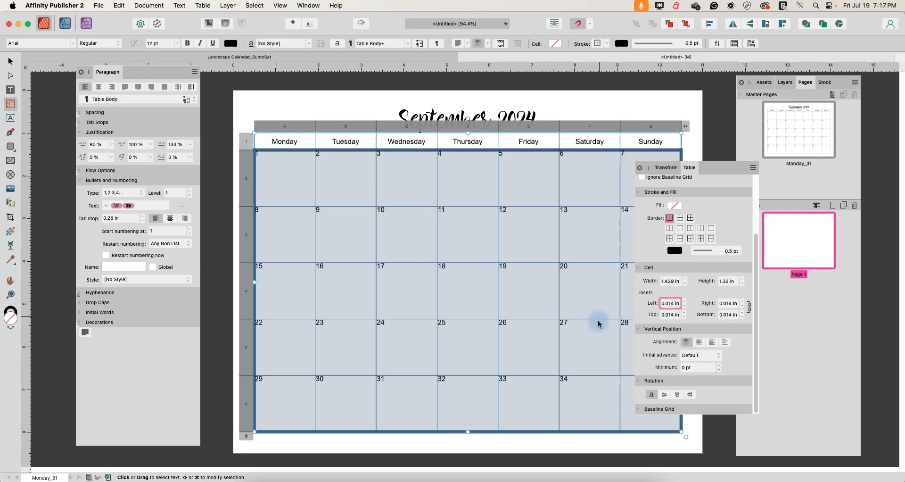
left_click(669, 306)
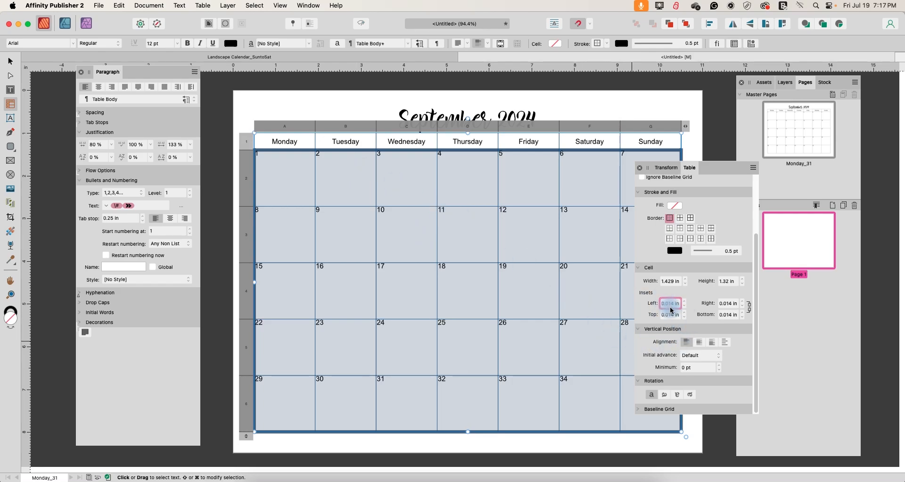
left_click(685, 301)
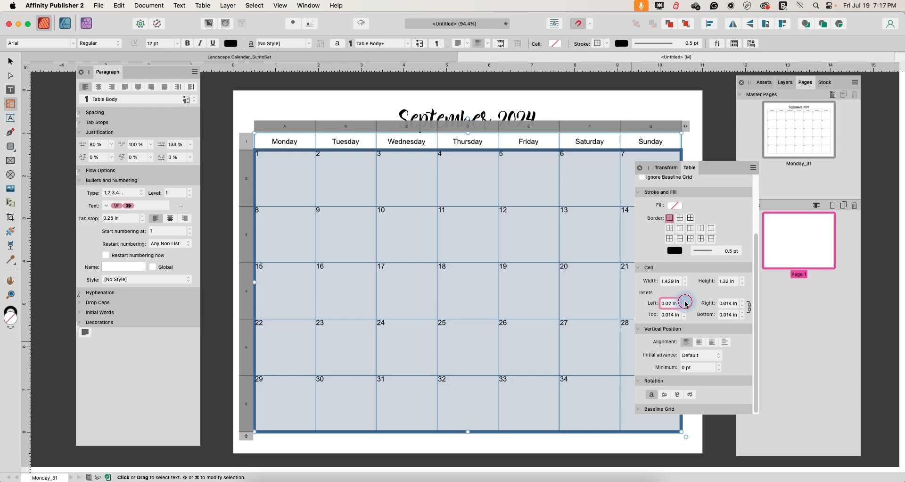
left_click(684, 301)
left_click(685, 302)
left_click(685, 302)
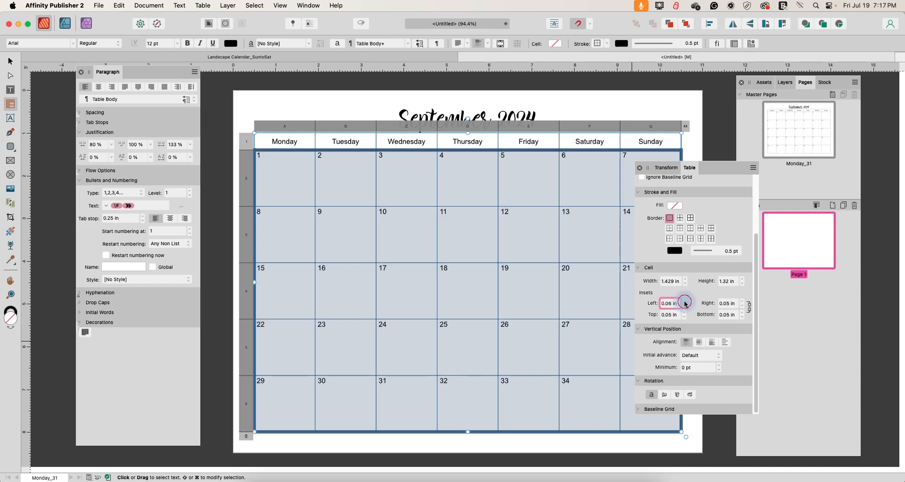
Increase the linked cell insets of the selected day rows to 0.07 in and move the Table panel off the calendar.
left_click(685, 302)
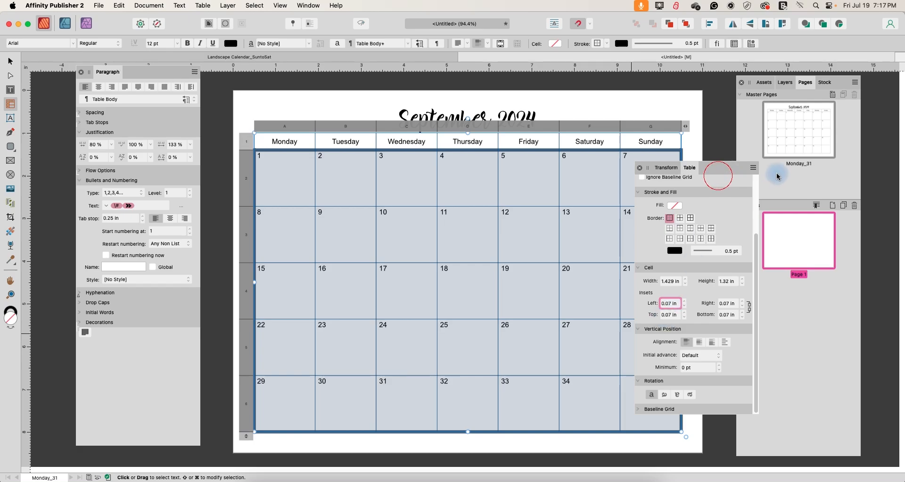
left_click_drag(733, 169, 801, 171)
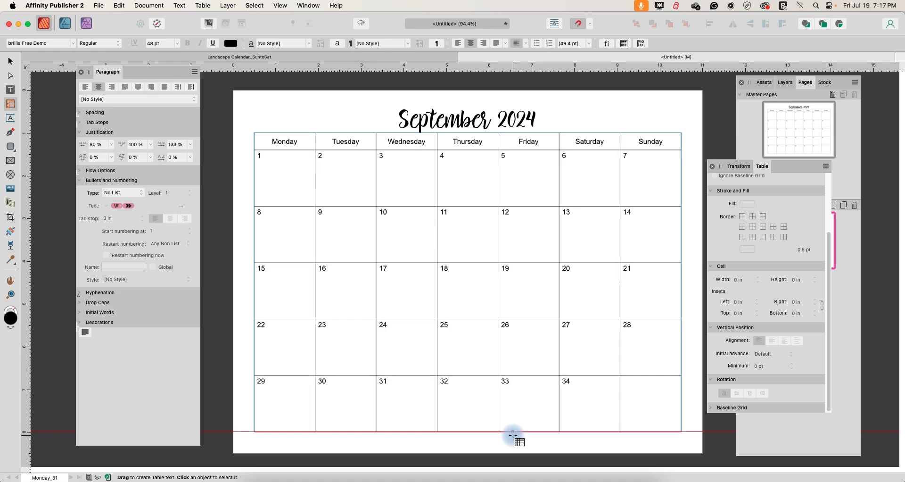
Duplicate the Monday_31 master page and rename the copy Tuesday_31.
left_click(792, 129)
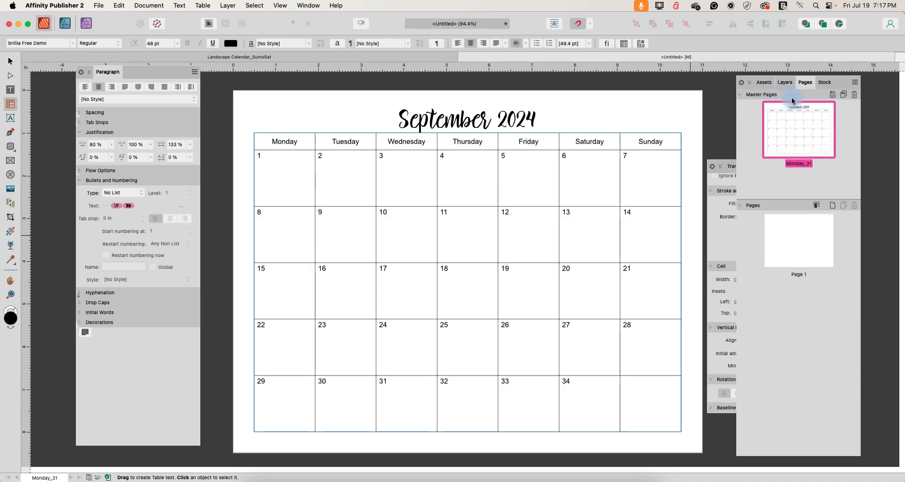
left_click(843, 96)
scroll(825, 132, "down", 3)
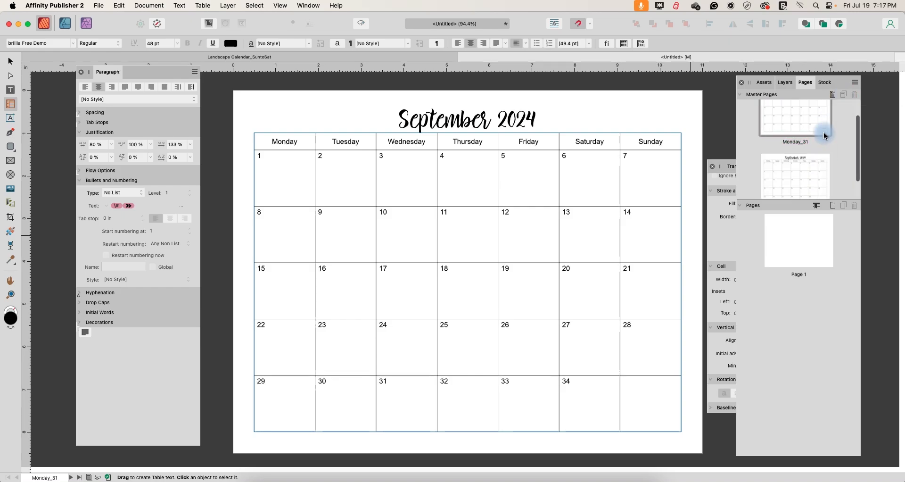
double_click(784, 190)
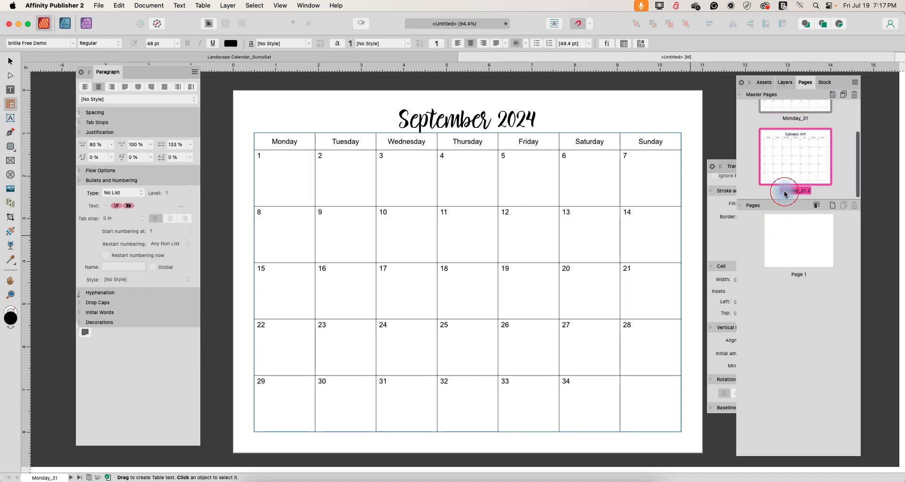
left_click(785, 191)
left_click(785, 192)
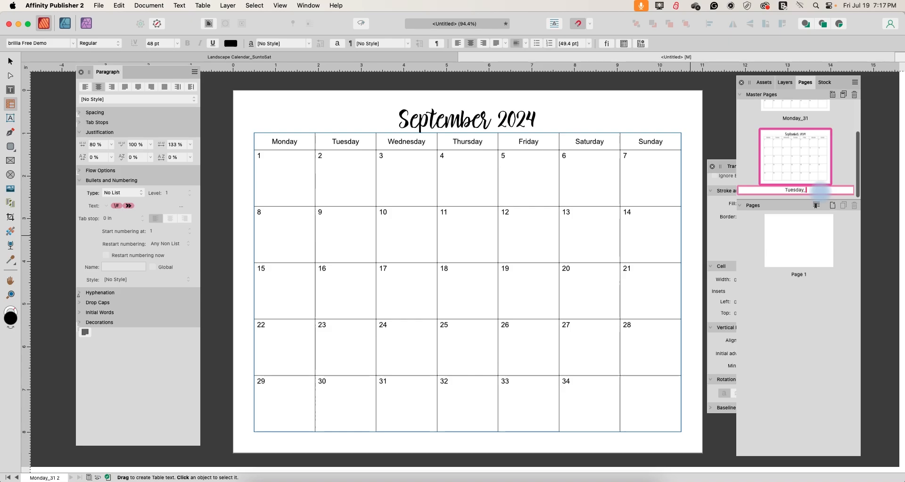
left_click(747, 148)
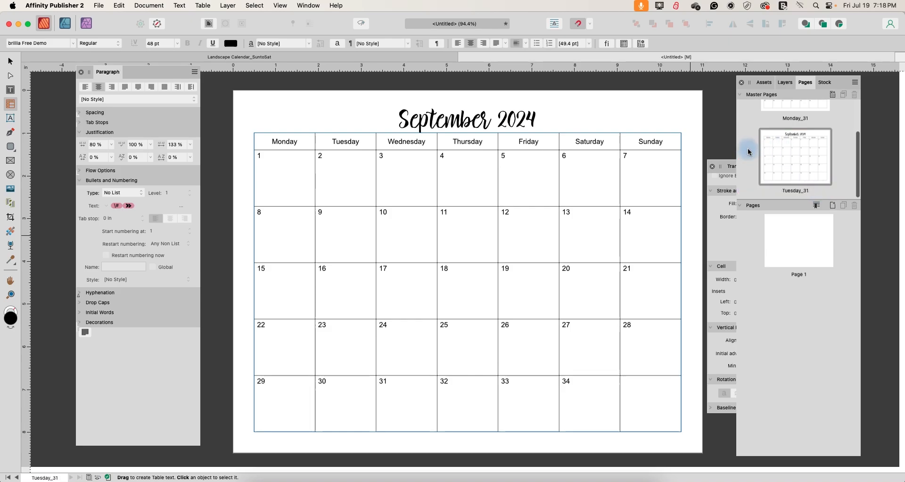
Duplicate the Tuesday_31 master page and rename the copy Wednesday_31.
left_click(782, 158)
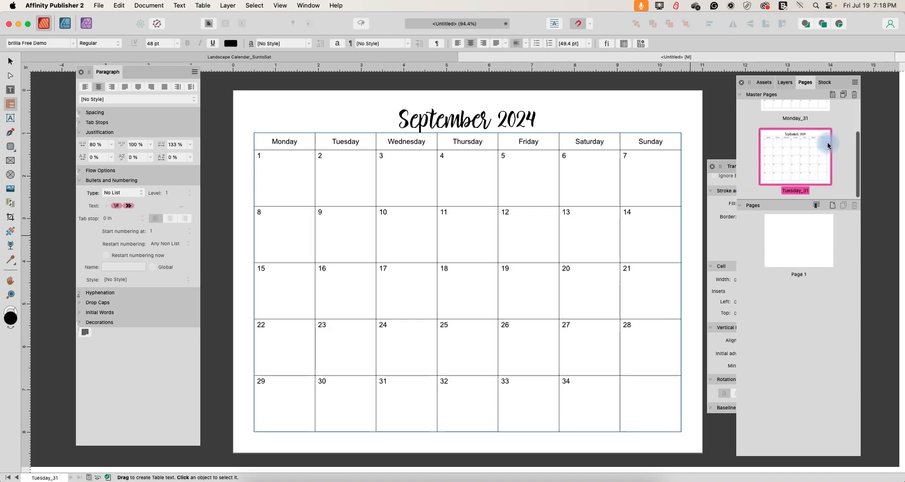
double_click(814, 162)
left_click(815, 164)
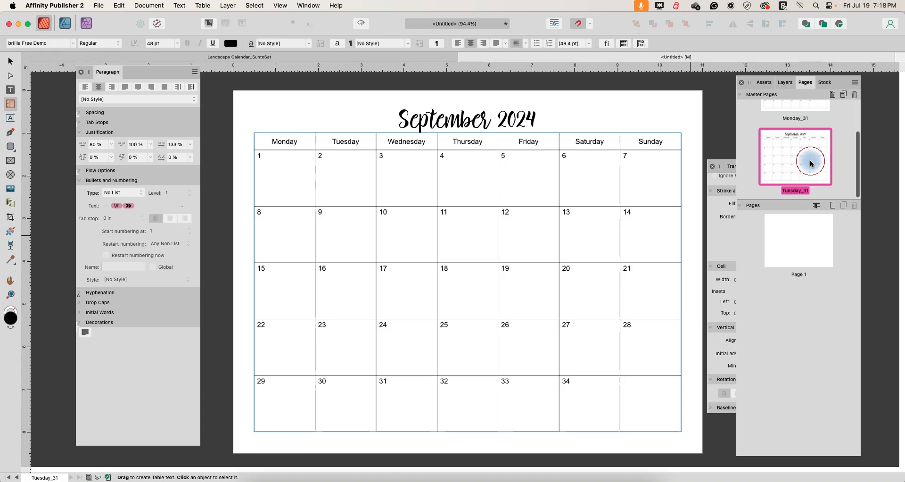
left_click(843, 96)
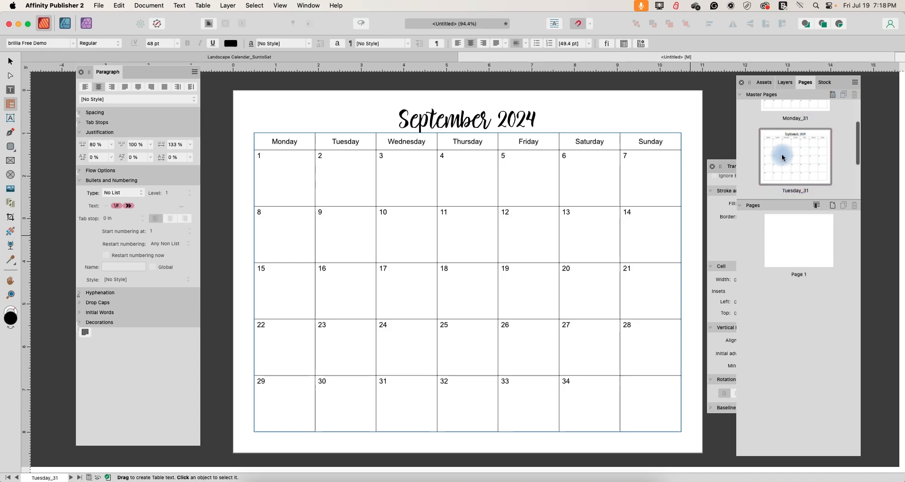
left_click(797, 181)
double_click(793, 192)
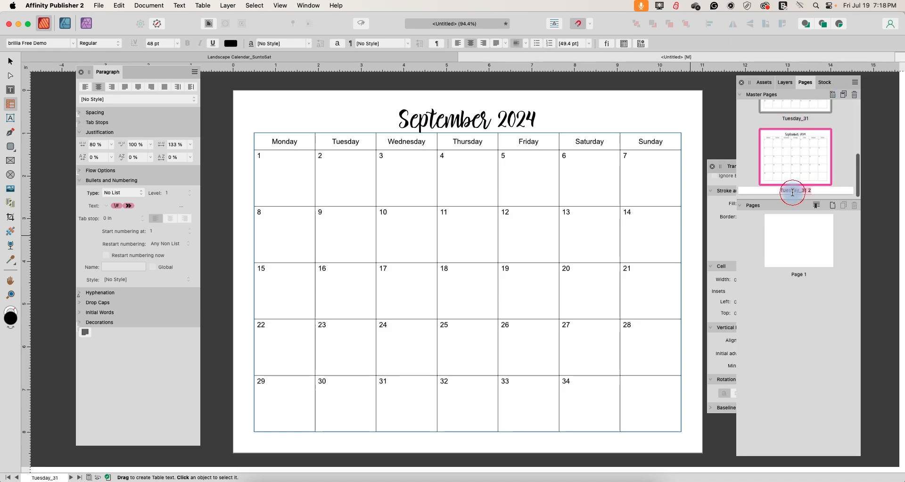
left_click(794, 193)
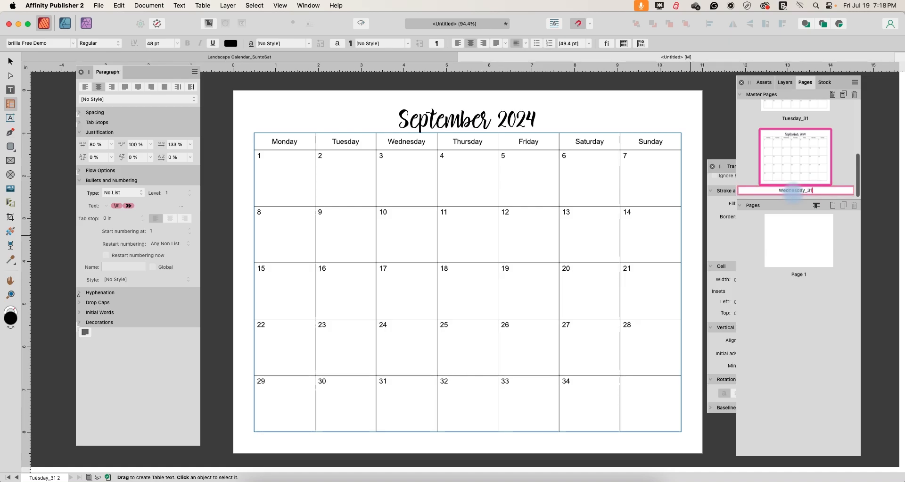
key("Return")
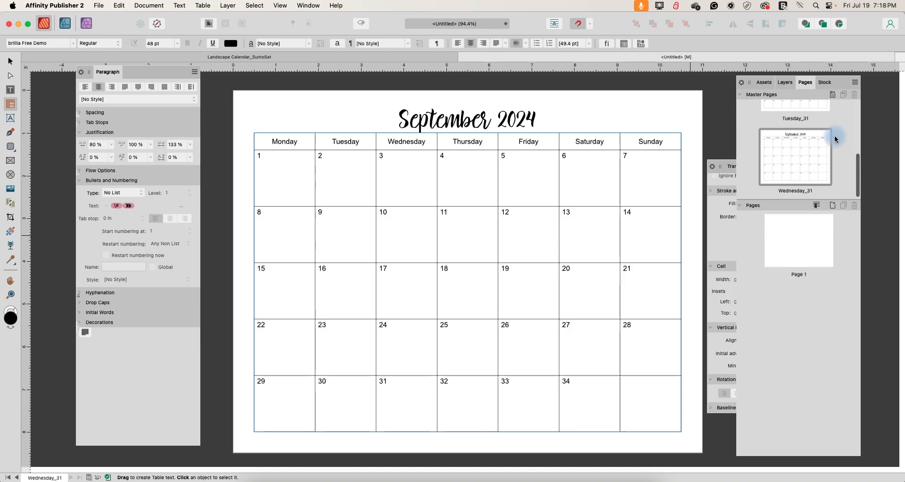
Duplicate the Wednesday_31 master page and rename the copy Thursday 31.
left_click(803, 160)
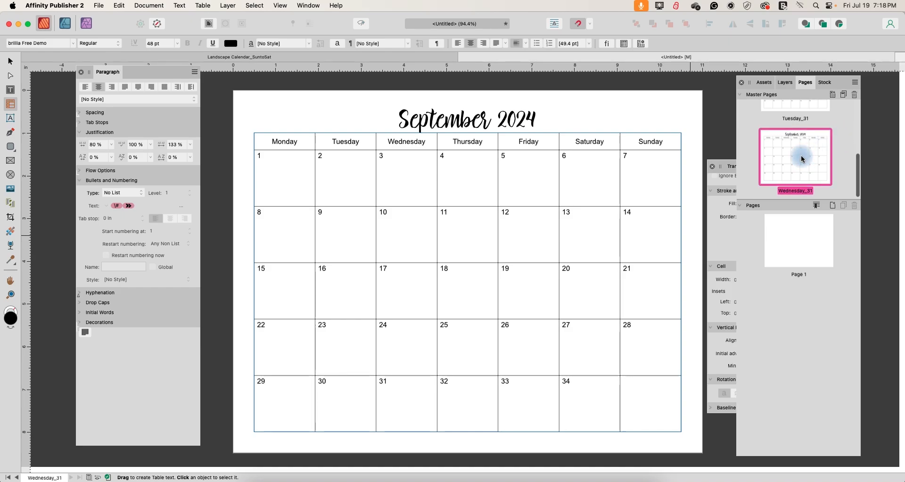
left_click(842, 95)
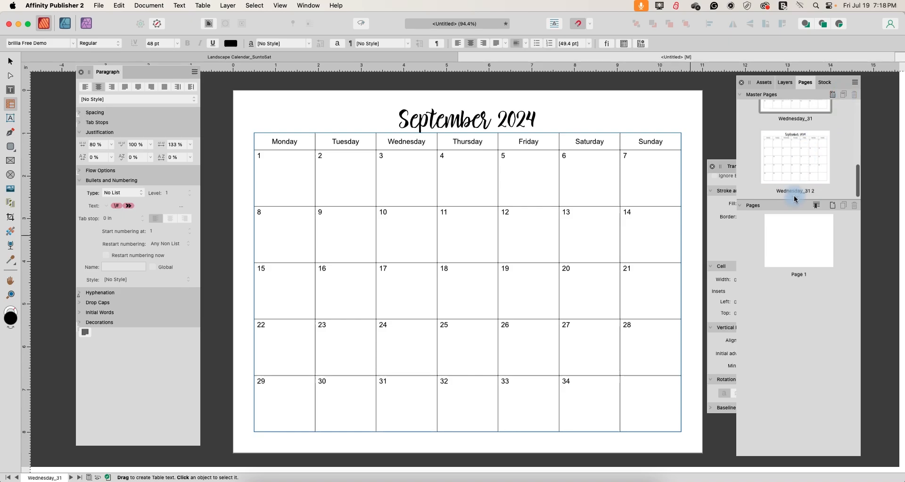
double_click(814, 190)
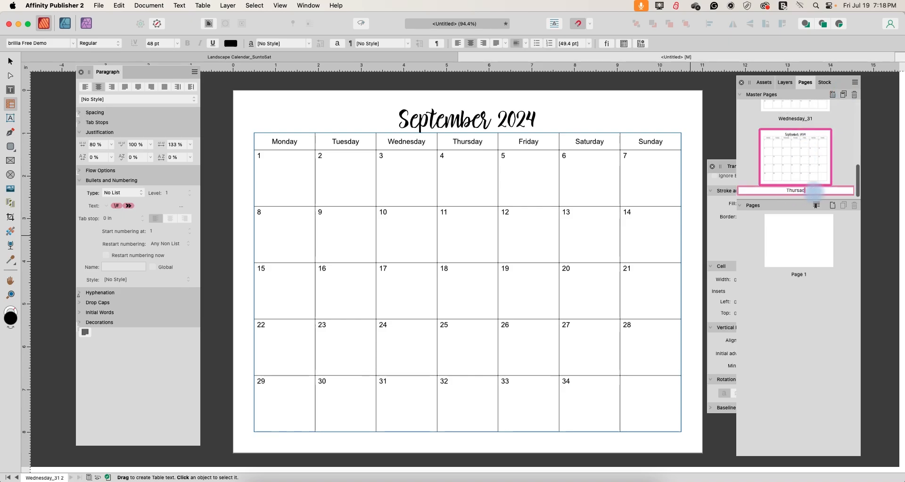
type("Thursday 31")
Duplicate the Thursday 31 master page and rename the copy Friday_31.
left_click(794, 161)
left_click(843, 95)
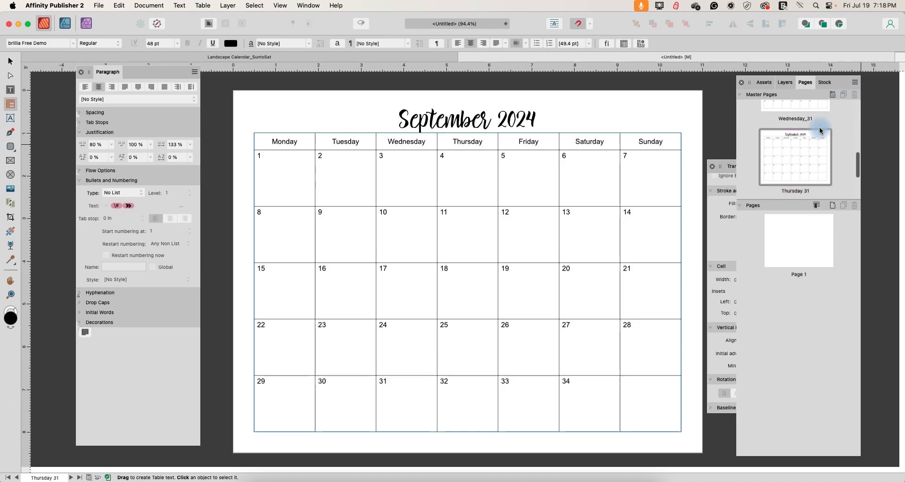
scroll(821, 130, "down", 3)
double_click(789, 190)
type("Friday_31")
key("Return")
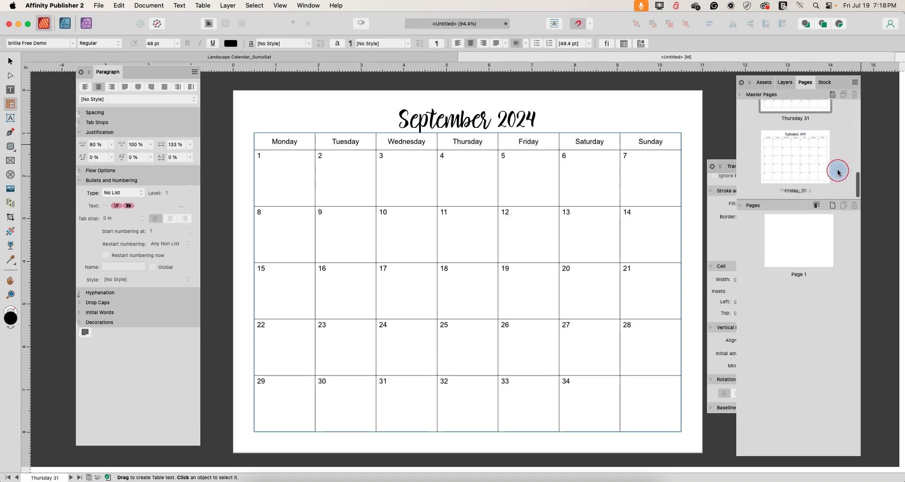
Duplicate the Friday_31 master page and rename the copy Saturday_31.
left_click(794, 161)
left_click(843, 95)
scroll(821, 130, "down", 3)
double_click(791, 191)
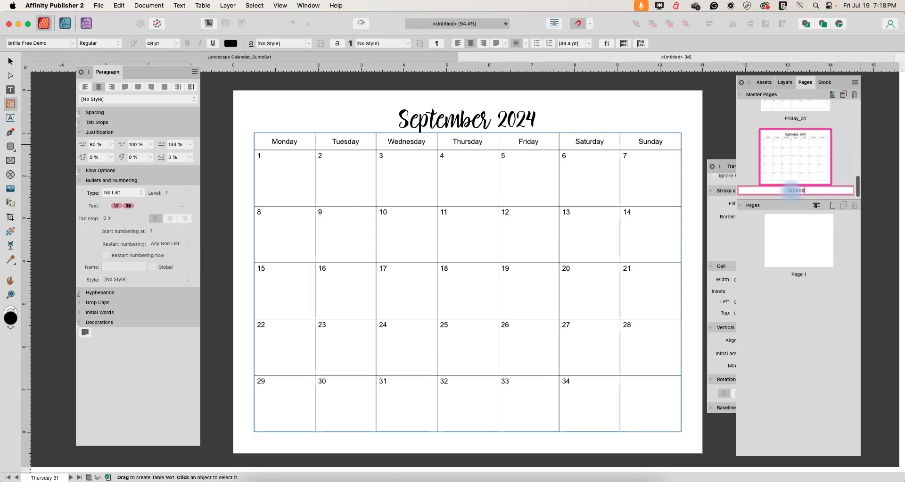
type("Saturday_31")
key("Return")
Duplicate the Saturday_31 master page and rename the copy Sunday_31.
left_click(794, 162)
left_click(843, 95)
scroll(821, 130, "down", 3)
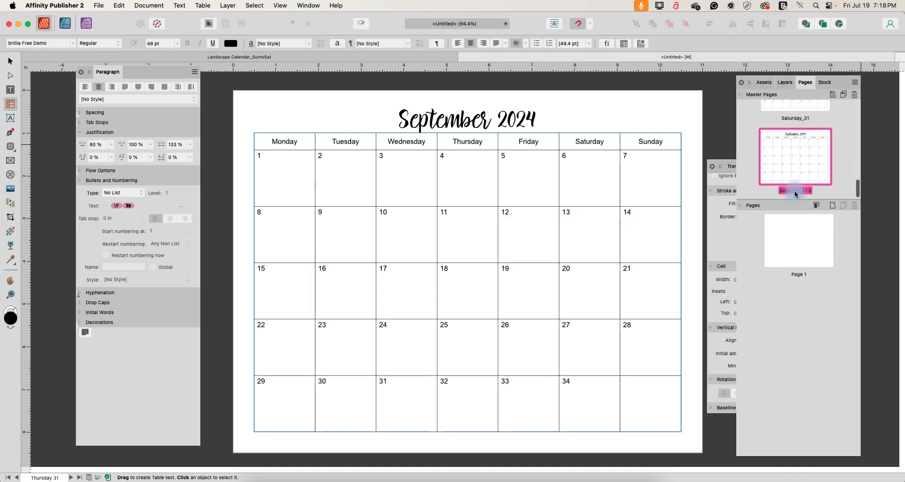
double_click(795, 191)
type("Sunday_31")
key("Return")
left_click(841, 164)
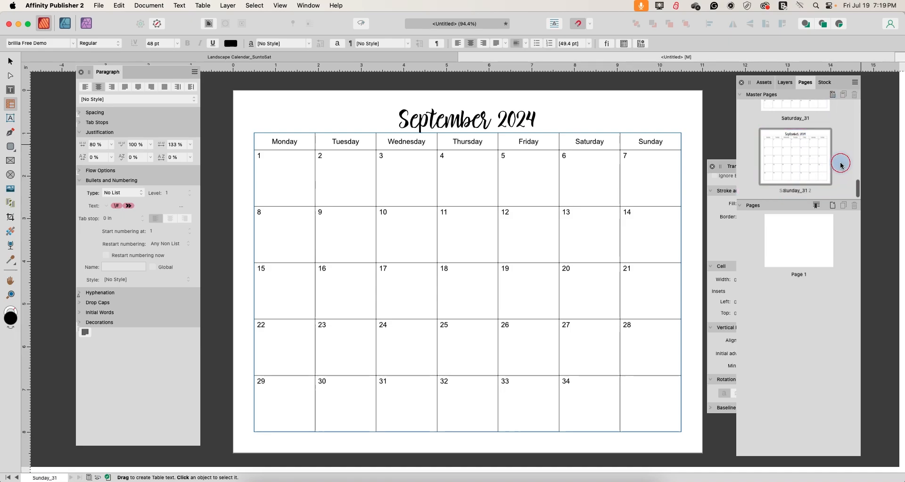
On the Monday_31 master page, delete the surplus day numbers 34, 33 and 32 from the last table row.
left_click(780, 183)
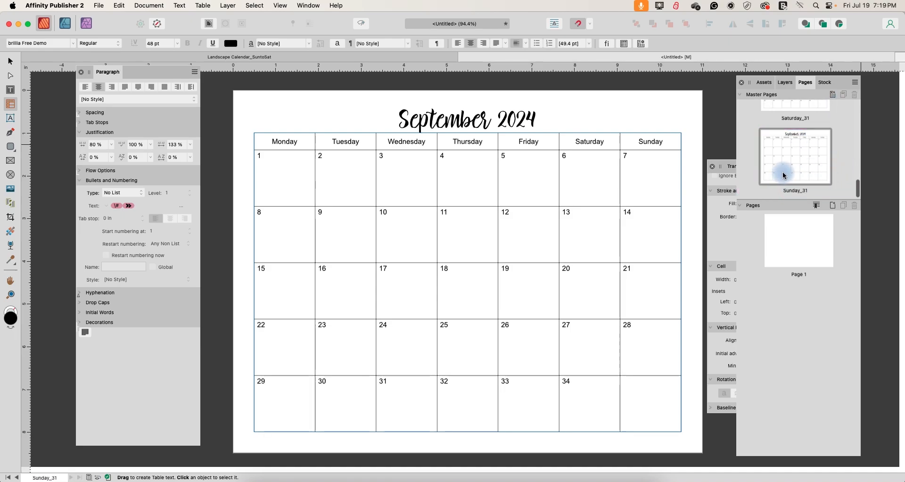
scroll(783, 176, "up", 10)
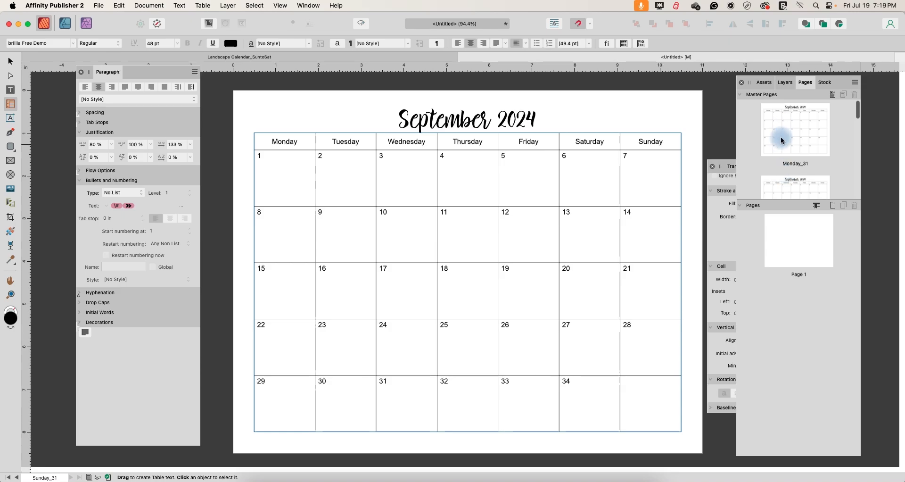
left_click(781, 141)
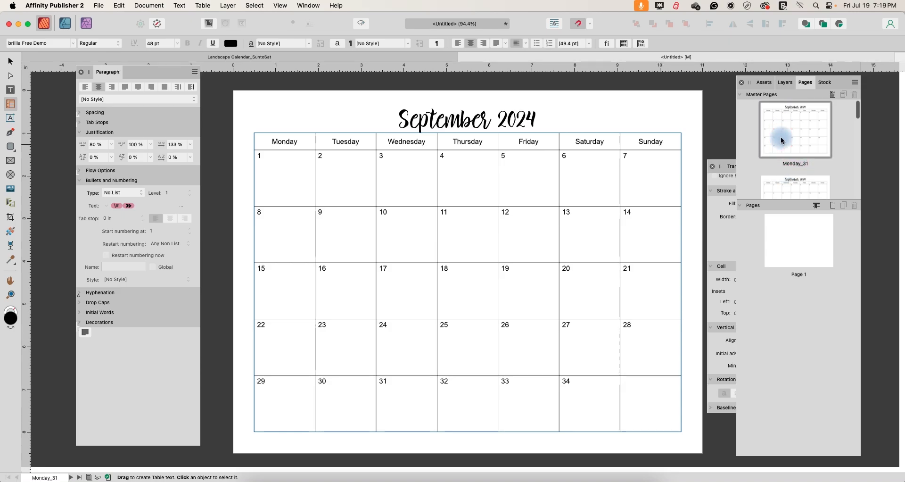
left_click(782, 141)
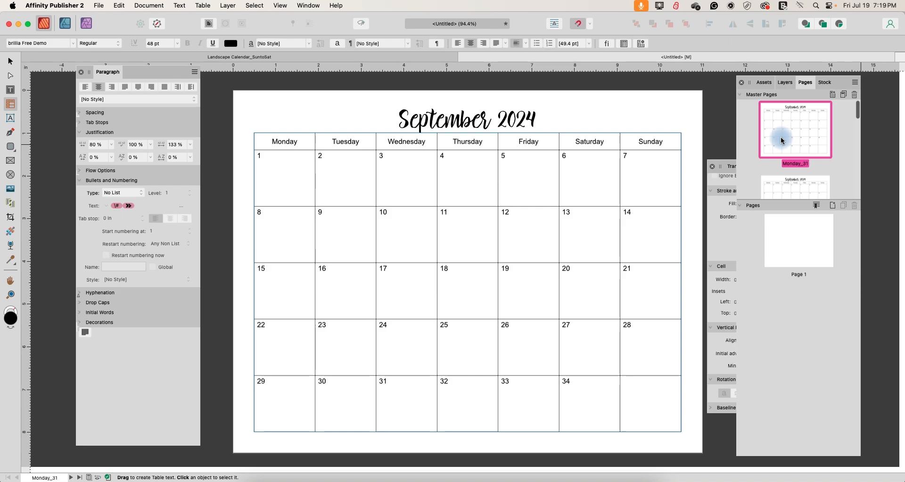
left_click(575, 388)
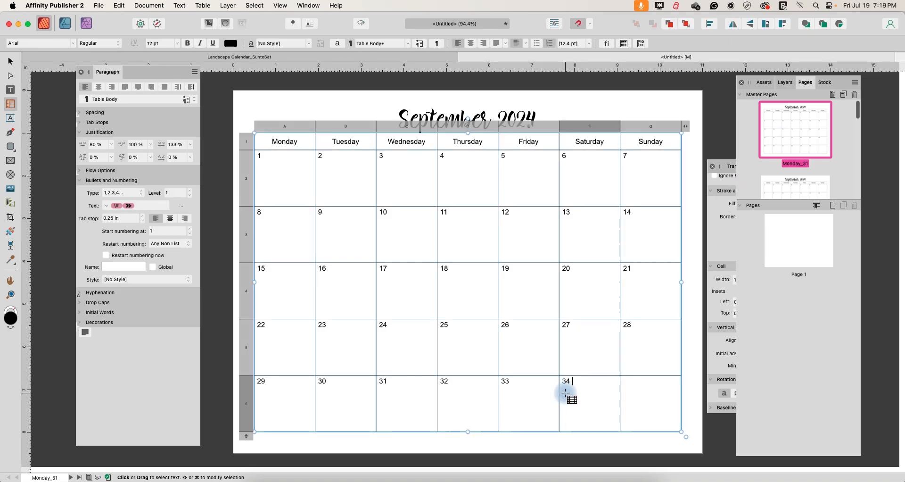
left_click_drag(565, 393, 574, 380)
key("BackSpace")
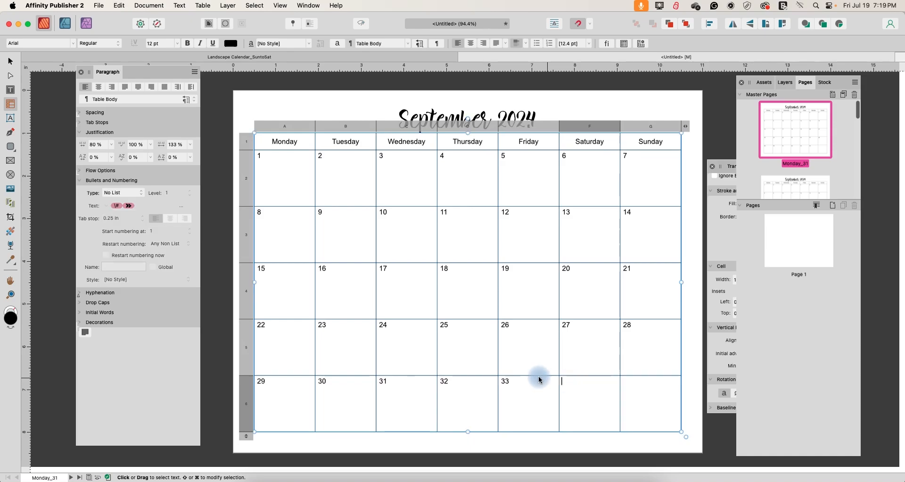
left_click(512, 384)
key("BackSpace")
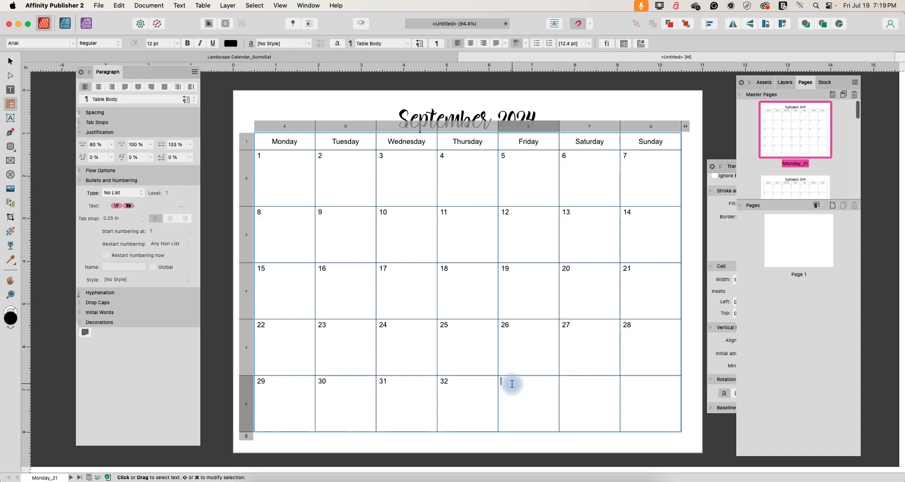
left_click(453, 382)
key("BackSpace")
key("Escape")
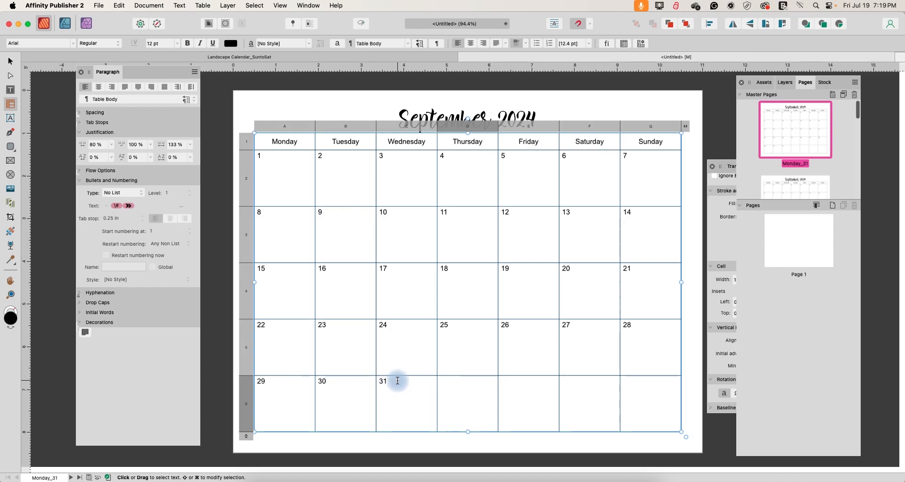
On the Tuesday_31 master page, clear the last-row numbers after 31 and delete the number in the first Monday cell.
scroll(829, 184, "down", 2)
double_click(810, 159)
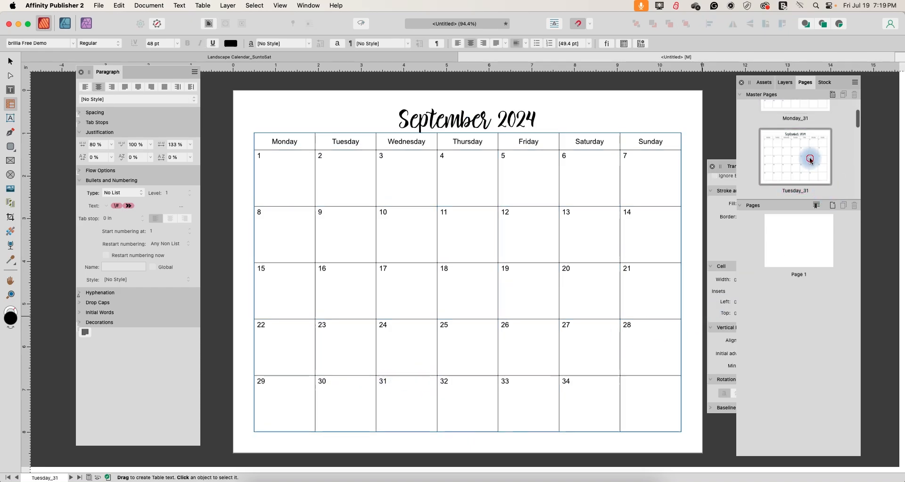
left_click(810, 161)
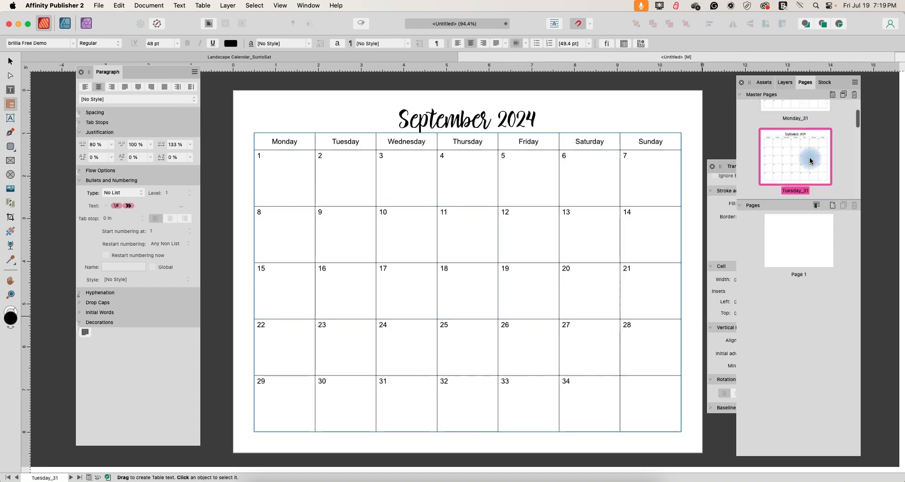
left_click(309, 229)
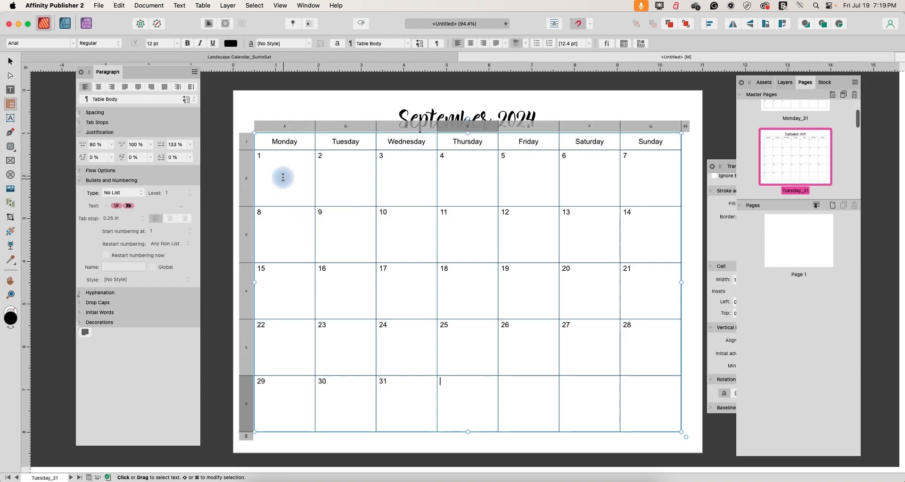
left_click(264, 157)
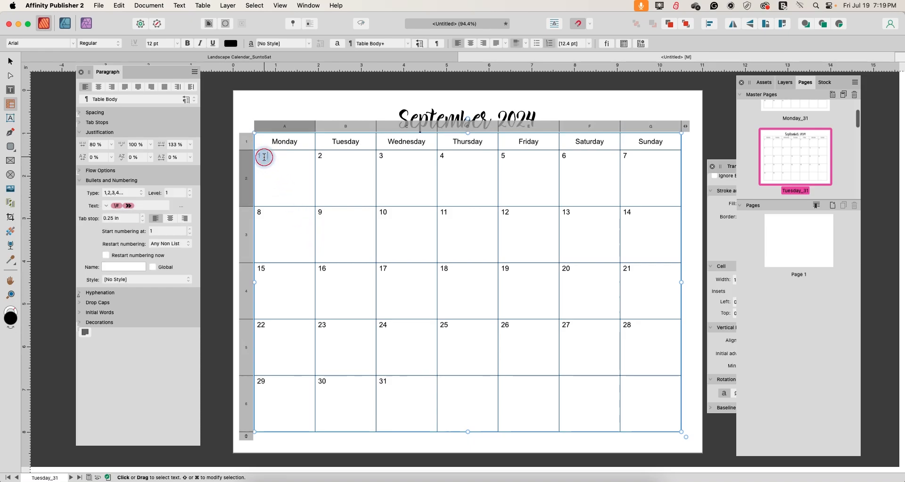
key("BackSpace")
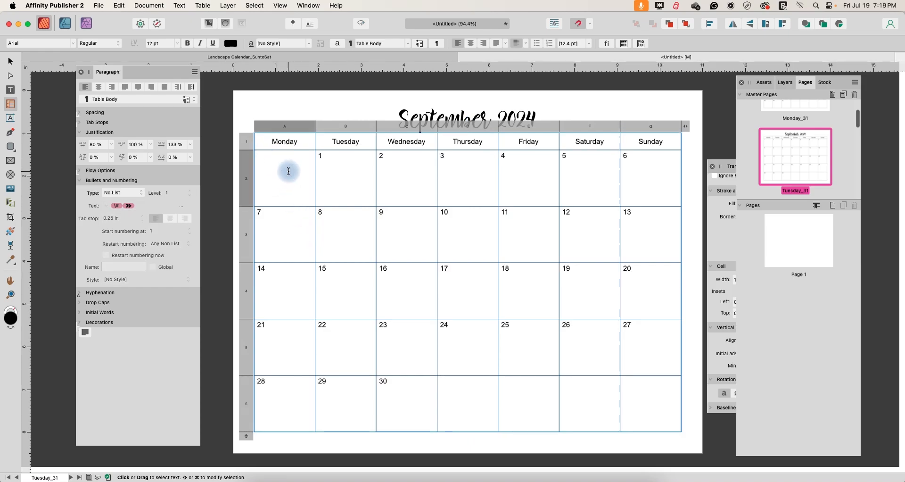
left_click(320, 154)
key("BackSpace")
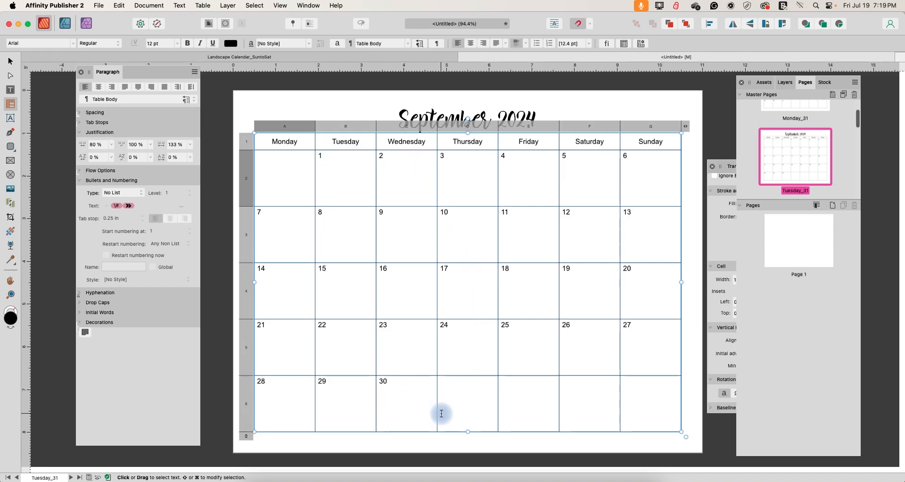
On the Tuesday_31 master page, enter 31 in the last-row Thursday cell.
left_click(455, 389)
type("31")
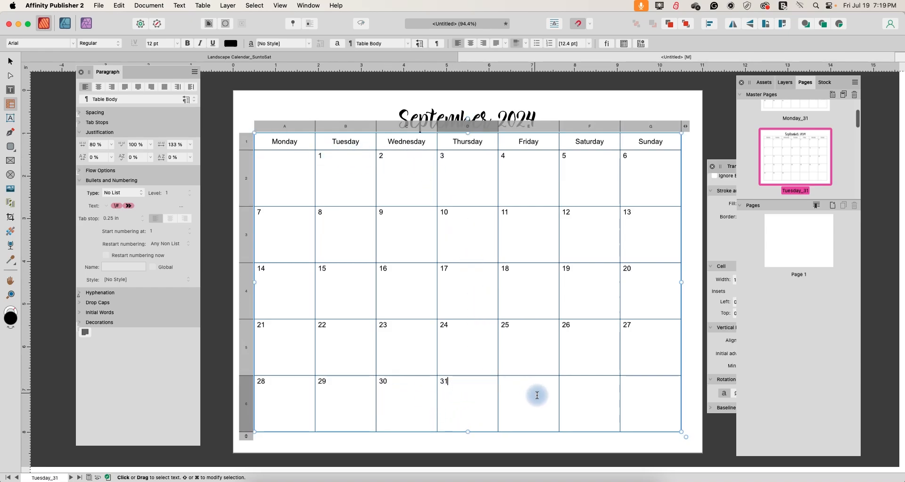
key("Tab")
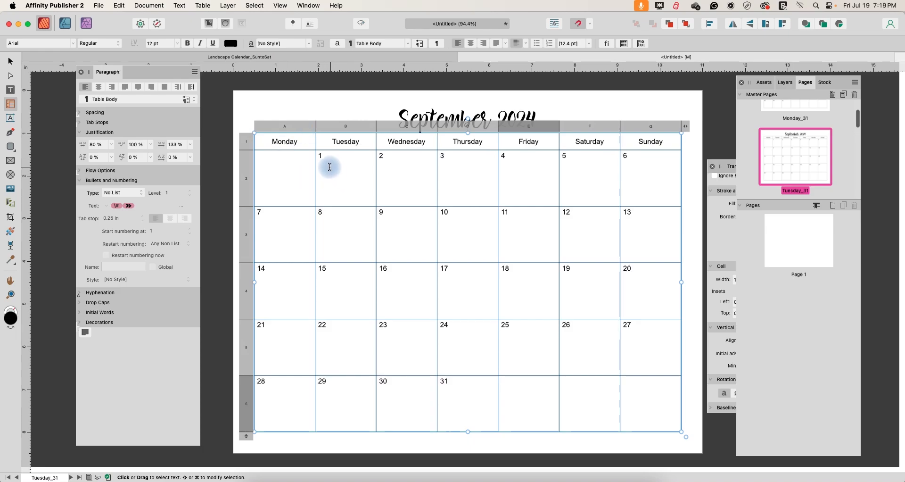
On the Wednesday_31 master page, delete the numbers in the first-week Monday and Tuesday cells and the surplus 32 in the last row.
scroll(810, 163, "down", 3)
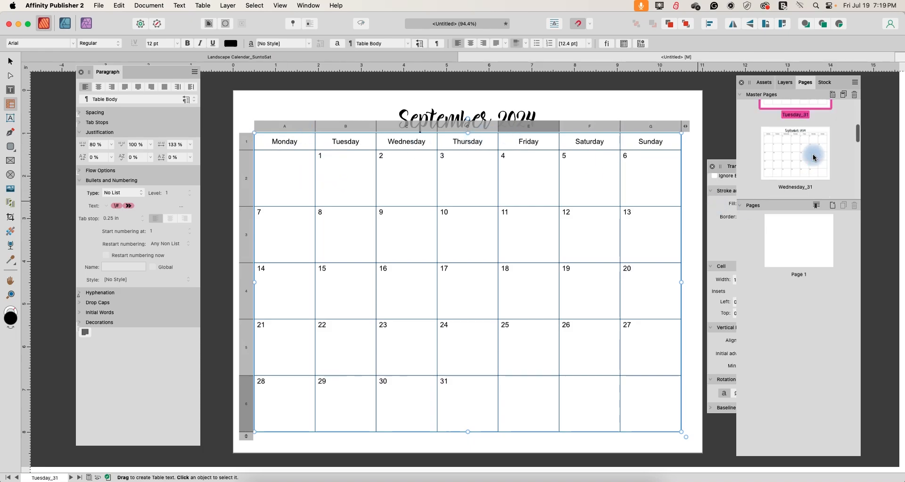
double_click(809, 163)
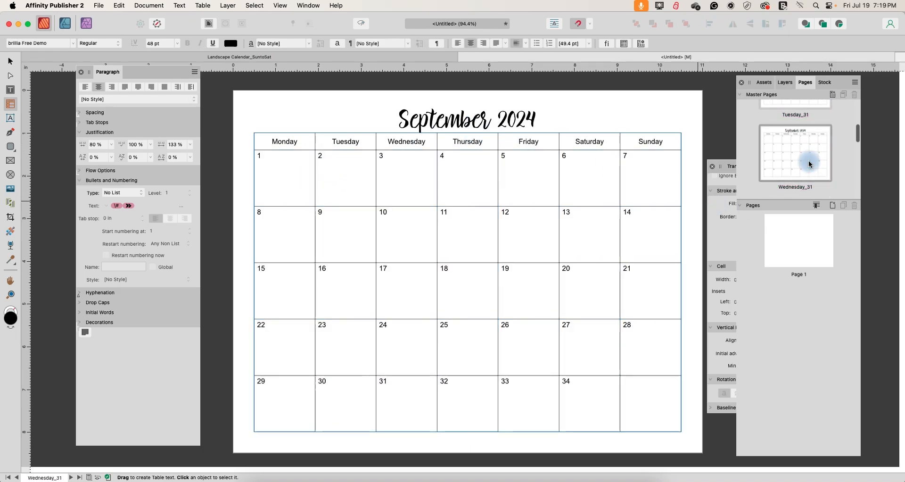
left_click(291, 160)
key("BackSpace")
left_click(330, 156)
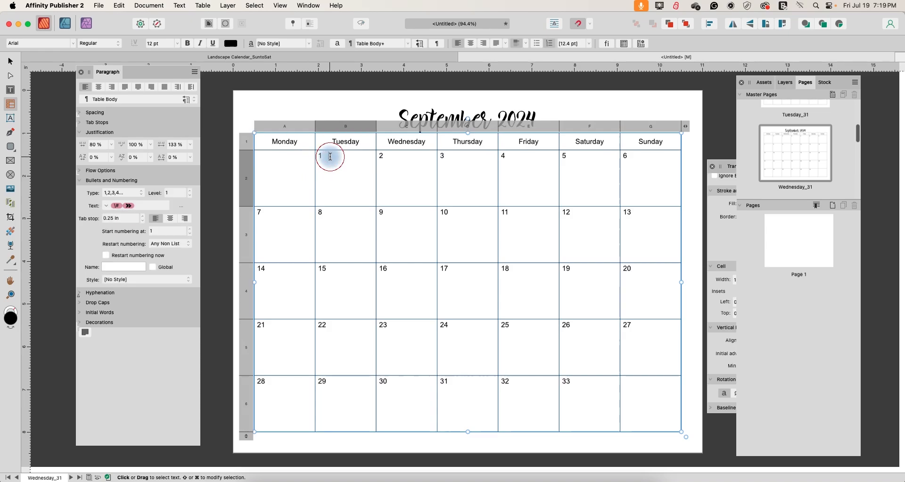
key("BackSpace")
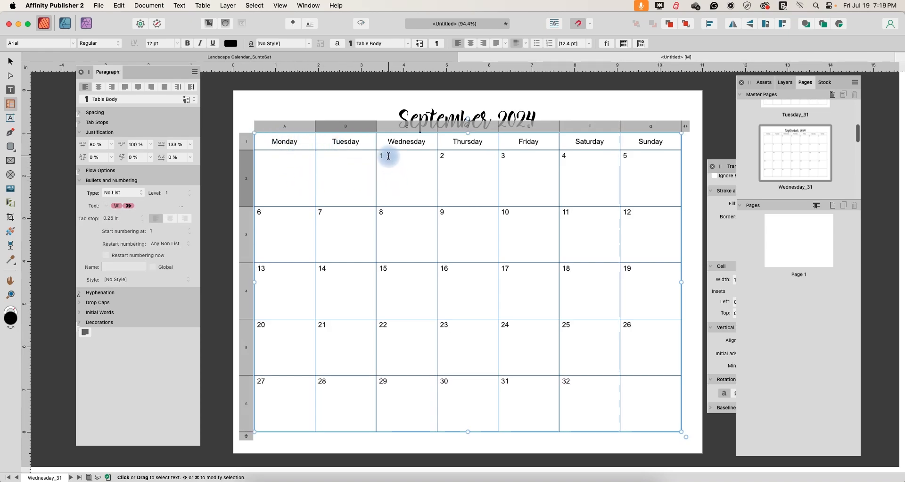
left_click(584, 386)
key("BackSpace")
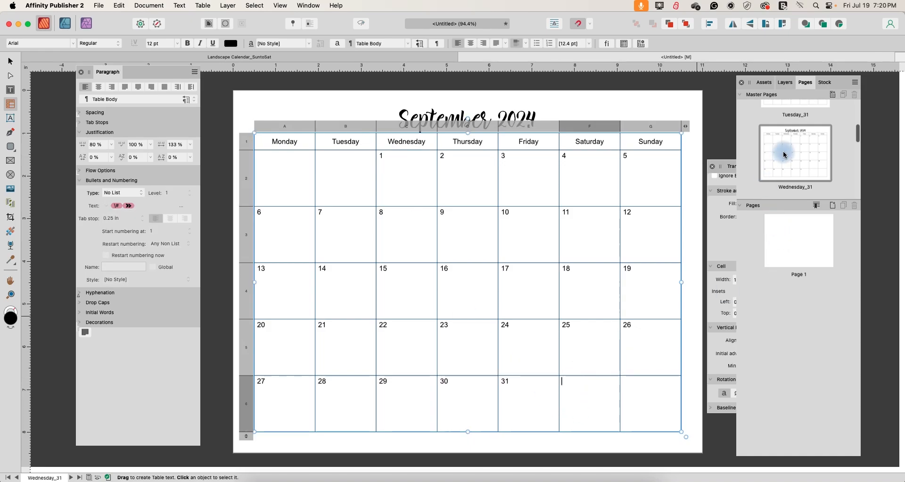
On the Thursday 31 master page, delete the numbers in the first-week Monday, Tuesday and Wednesday cells.
scroll(782, 153, "down", 3)
double_click(795, 119)
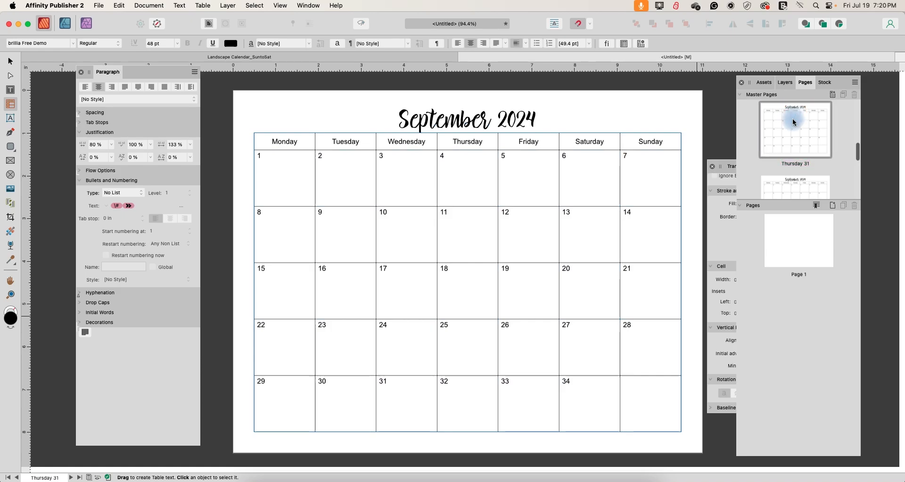
left_click(288, 158)
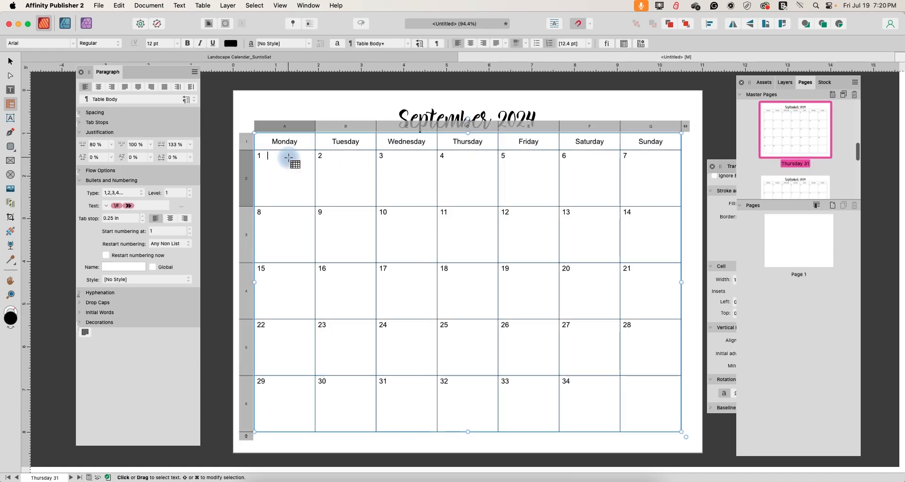
key("BackSpace")
left_click(348, 167)
key("BackSpace")
left_click(391, 159)
key("BackSpace")
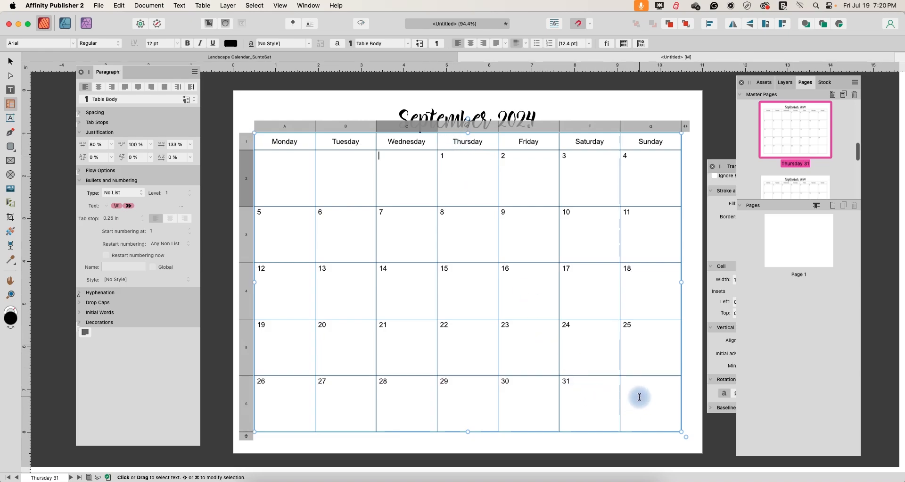
left_click(639, 383)
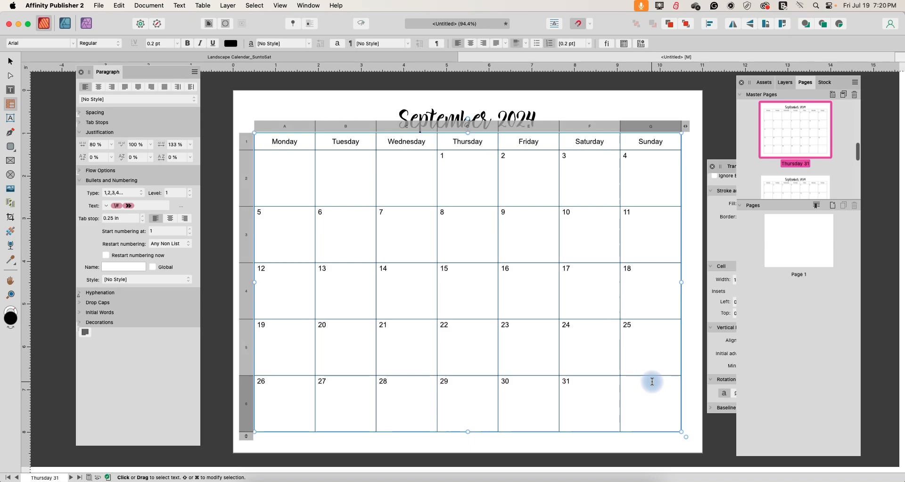
On the Friday_31 master page, delete the numbers in the first-week cells from Monday to Thursday.
scroll(794, 156, "down", 3)
left_click(791, 161)
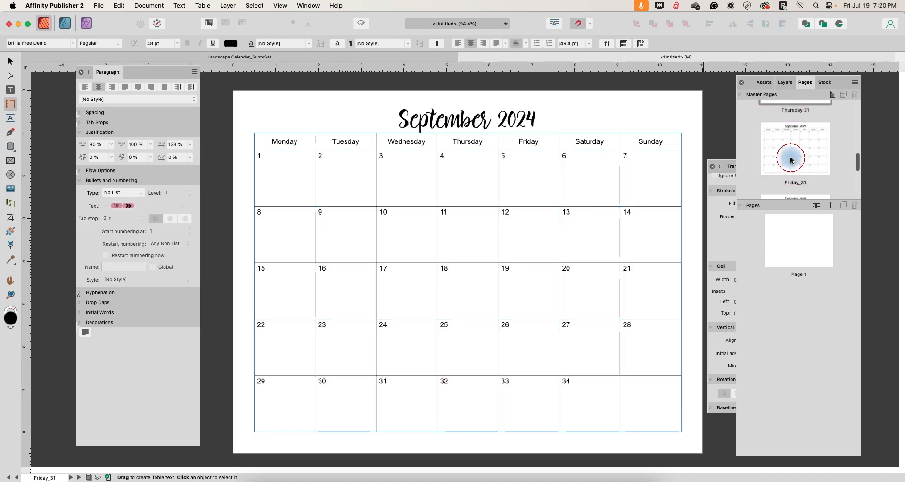
left_click(792, 160)
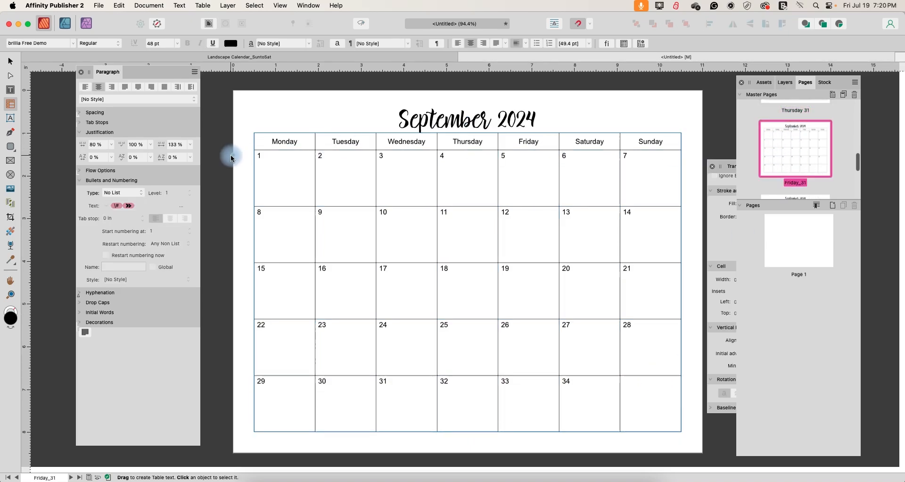
left_click(268, 158)
key("BackSpace")
left_click(328, 159)
key("BackSpace")
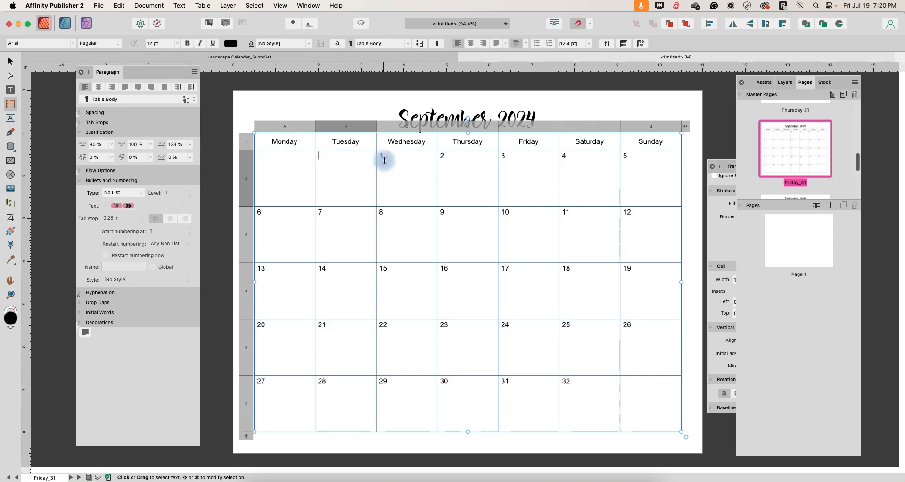
left_click(385, 161)
key("BackSpace")
left_click(457, 159)
key("BackSpace")
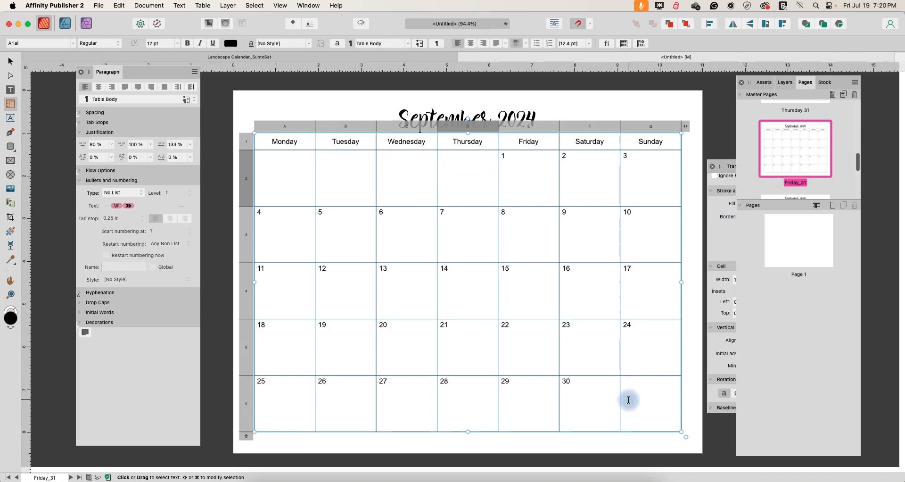
Set the text size of the Friday_31 page's last-row Sunday cell to 12 pt and add its automatic day number.
left_click(631, 386)
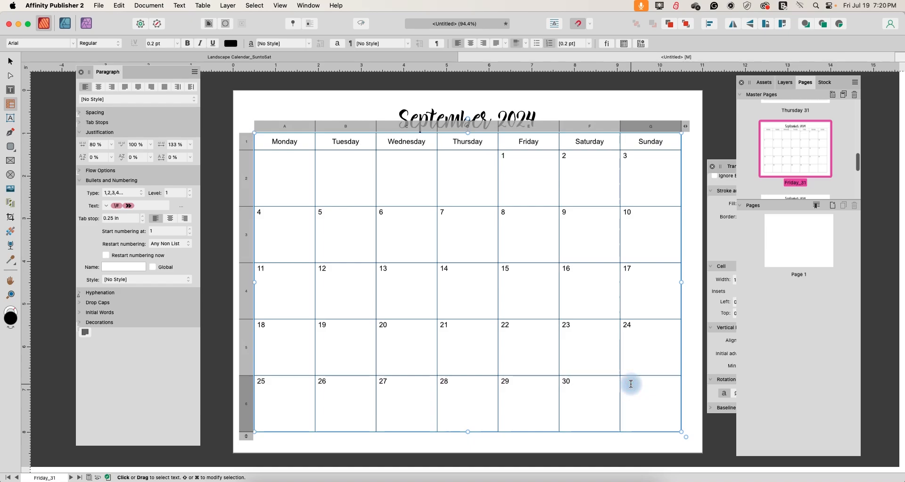
left_click(628, 387)
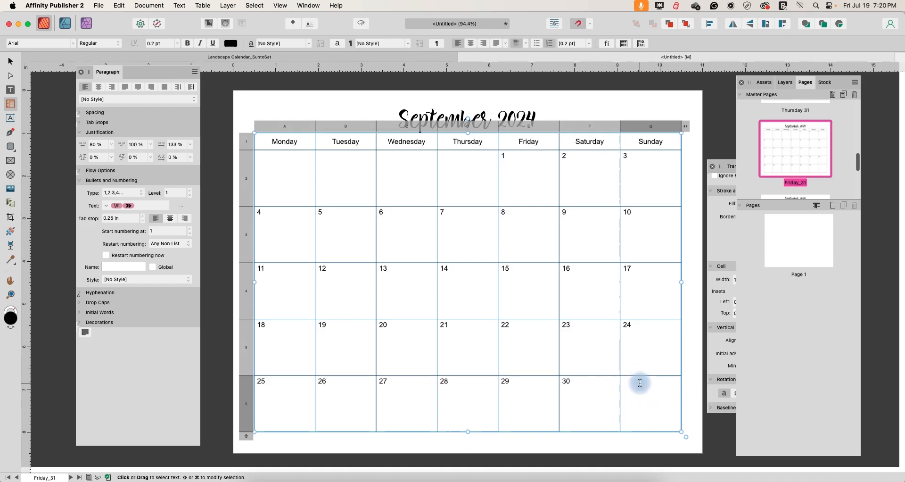
left_click(164, 46)
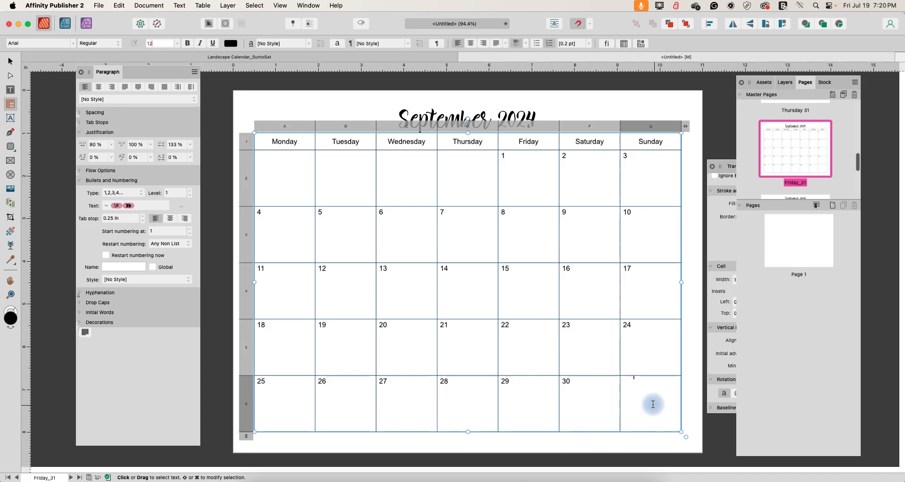
left_click(637, 385)
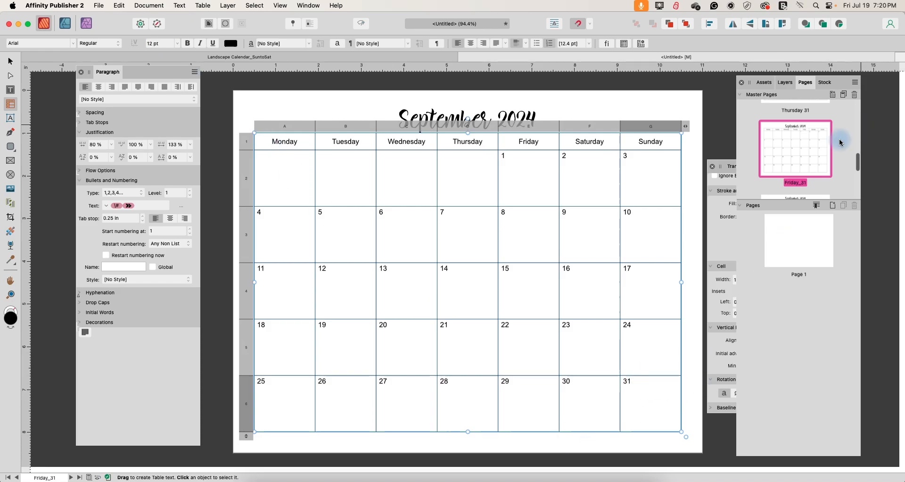
On the Saturday_31 master page, delete the first-week numbers from Monday to Friday and number the last-row Sunday cell at 12 pt.
scroll(825, 156, "down", 2)
scroll(810, 146, "down", 2)
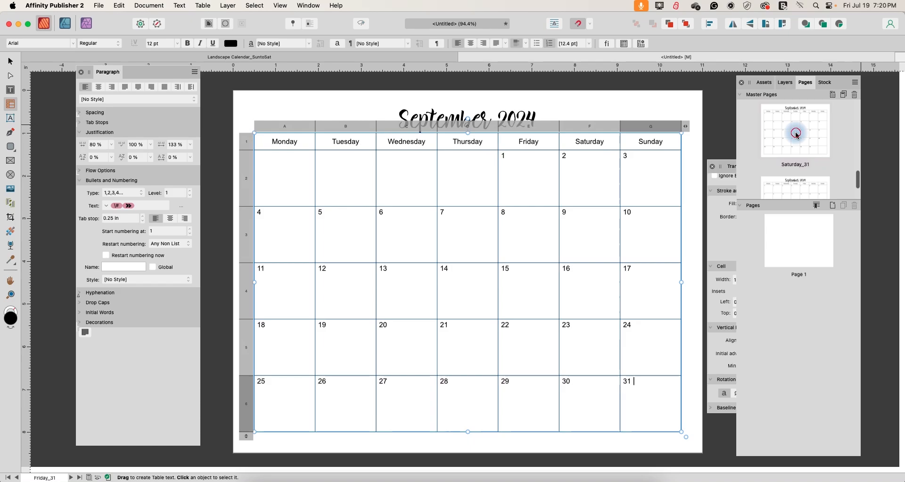
double_click(796, 135)
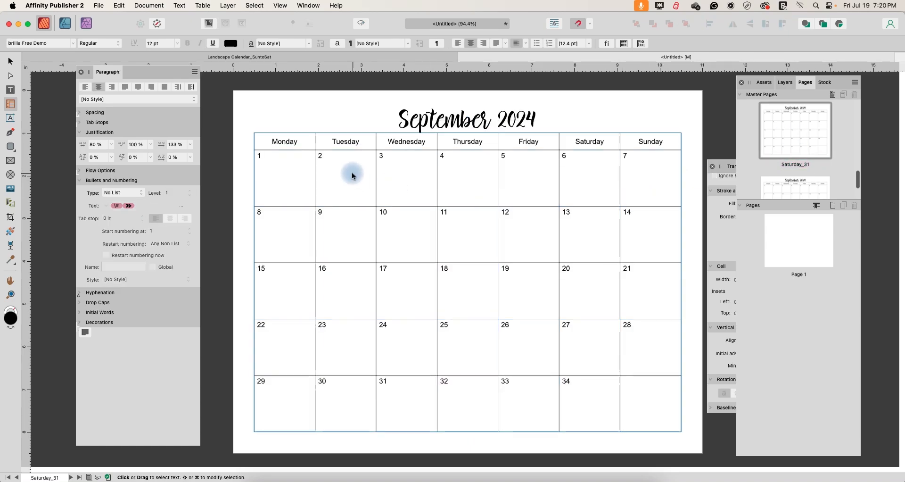
left_click(278, 157)
key("BackSpace")
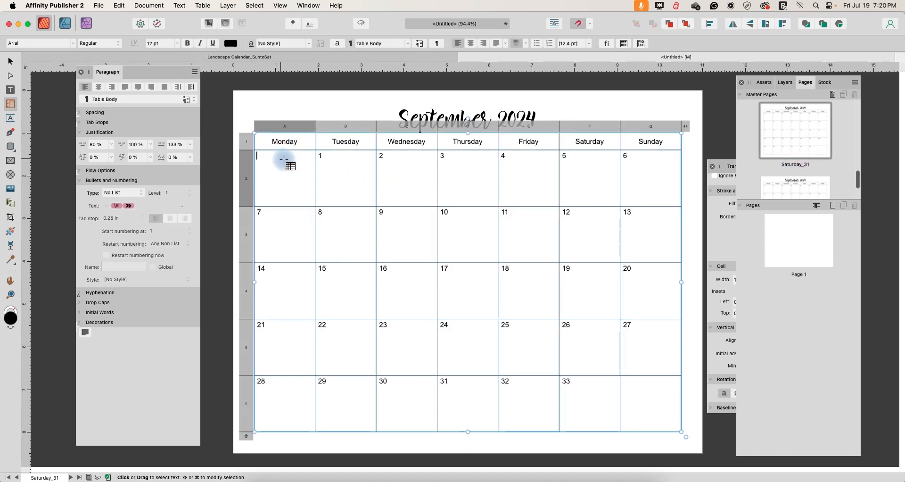
left_click(327, 161)
key("BackSpace")
left_click(400, 159)
key("BackSpace")
left_click(446, 158)
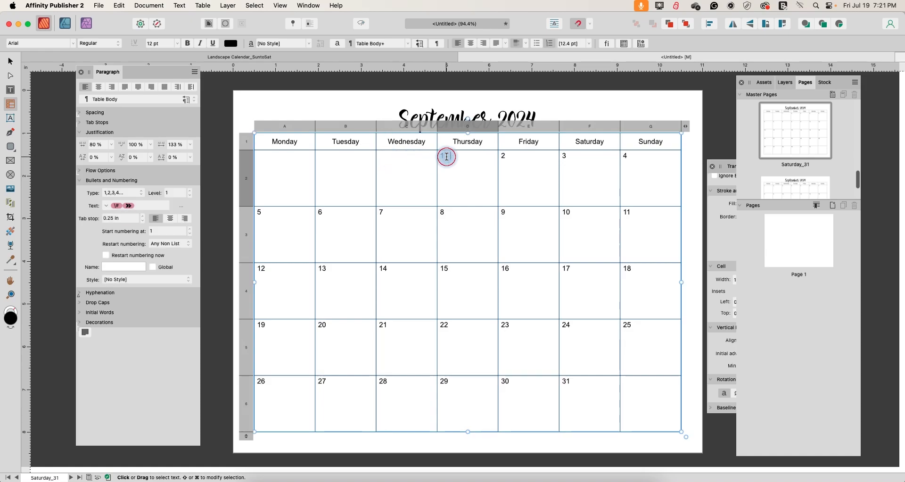
key("BackSpace")
left_click(516, 161)
key("BackSpace")
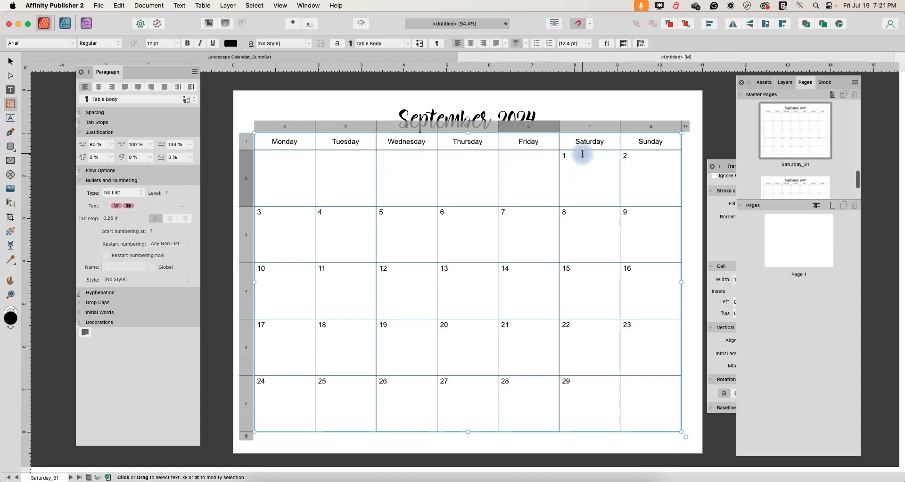
left_click(633, 387)
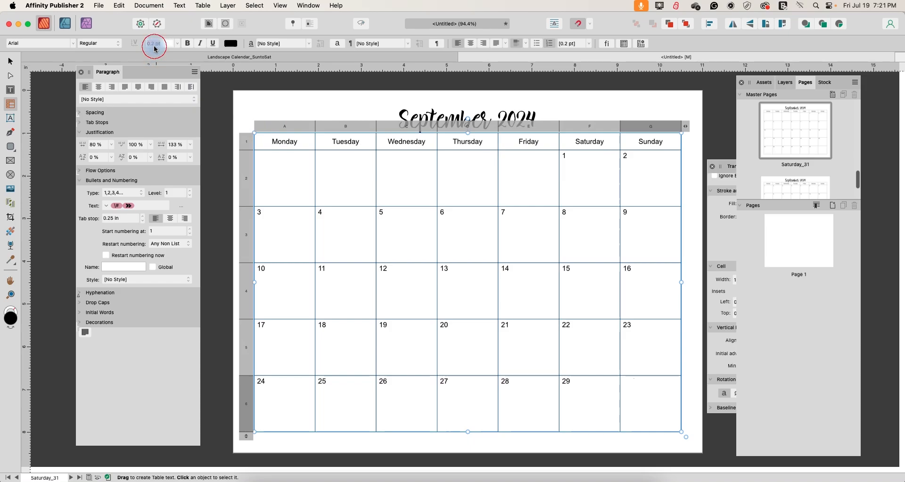
key("Return")
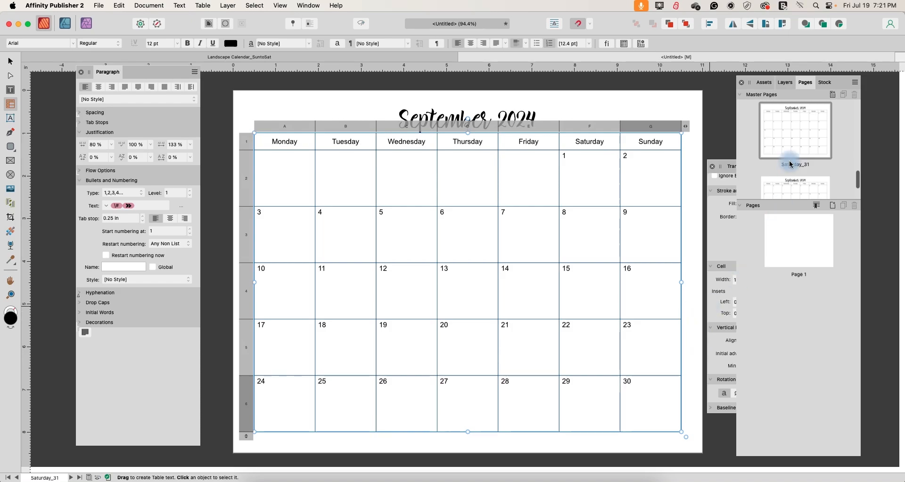
On the Sunday_31 master page, delete the first-week numbers from Monday to Saturday and number the last-row Sunday cell at 12 pt.
scroll(807, 138, "down", 3)
double_click(803, 174)
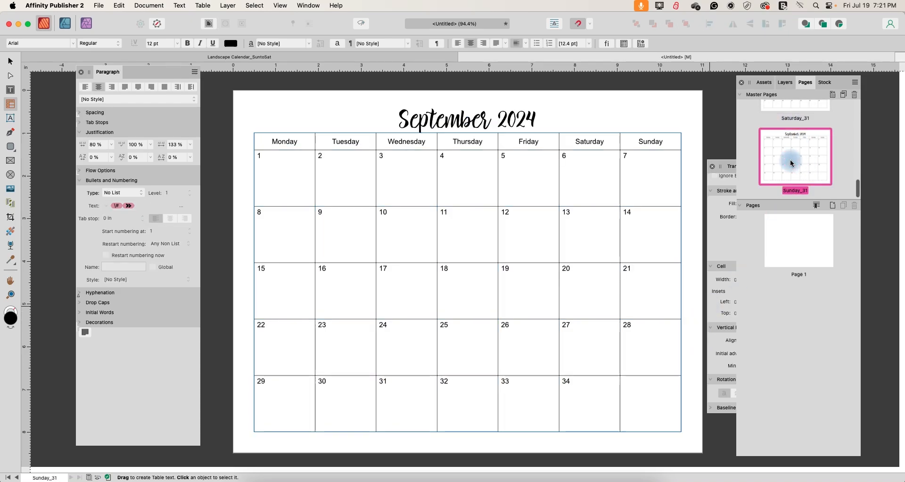
left_click(277, 156)
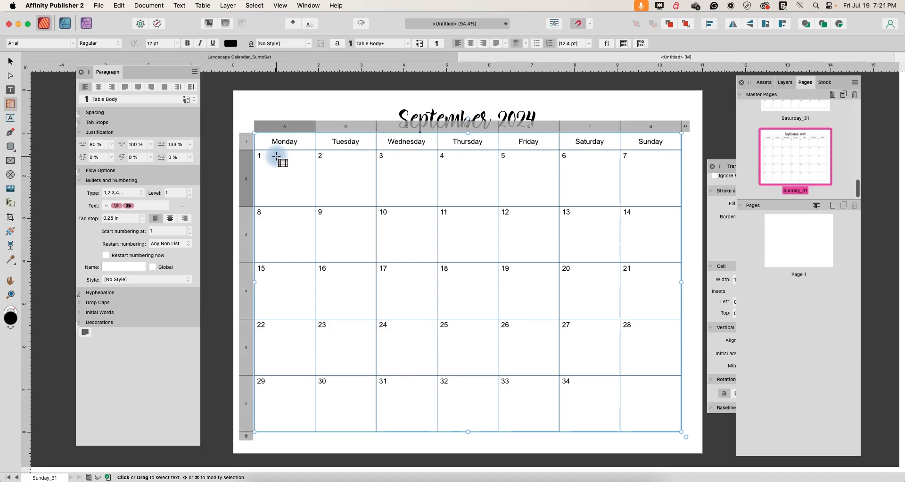
key("BackSpace")
left_click(349, 162)
key("BackSpace")
left_click(398, 158)
key("BackSpace")
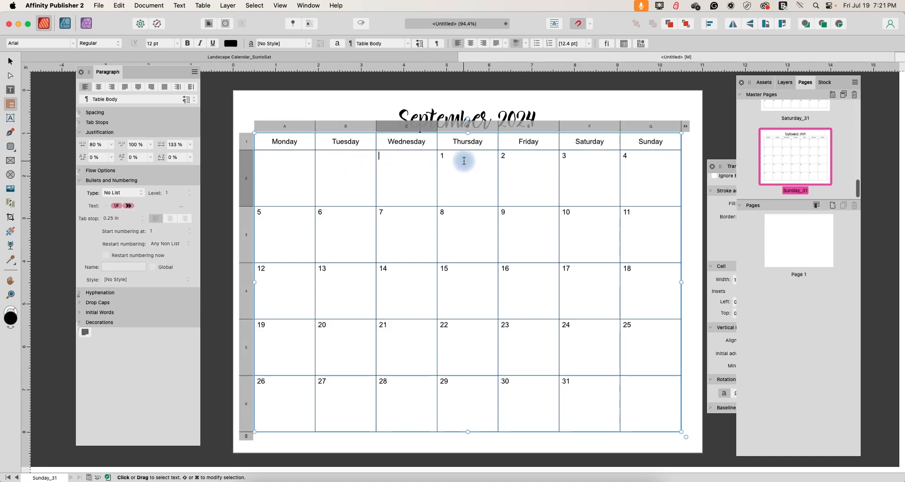
left_click(464, 160)
key("BackSpace")
left_click(527, 158)
key("BackSpace")
left_click(569, 159)
key("BackSpace")
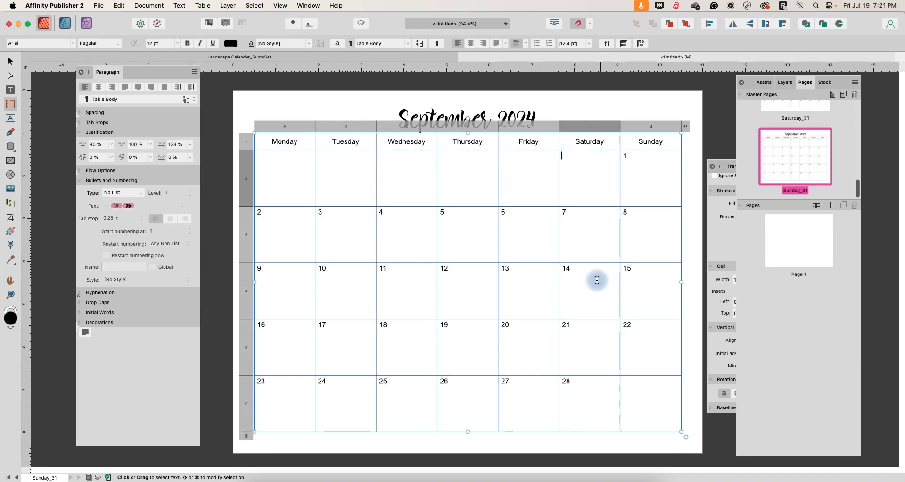
left_click(638, 389)
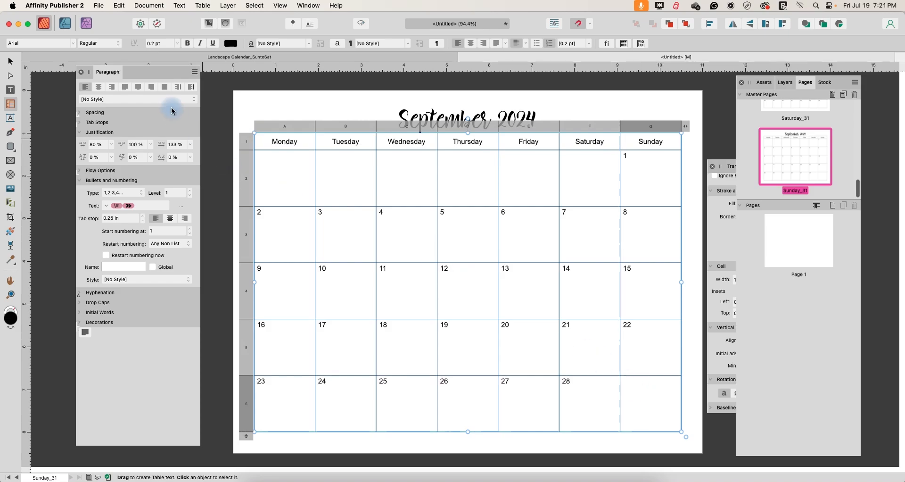
key("Return")
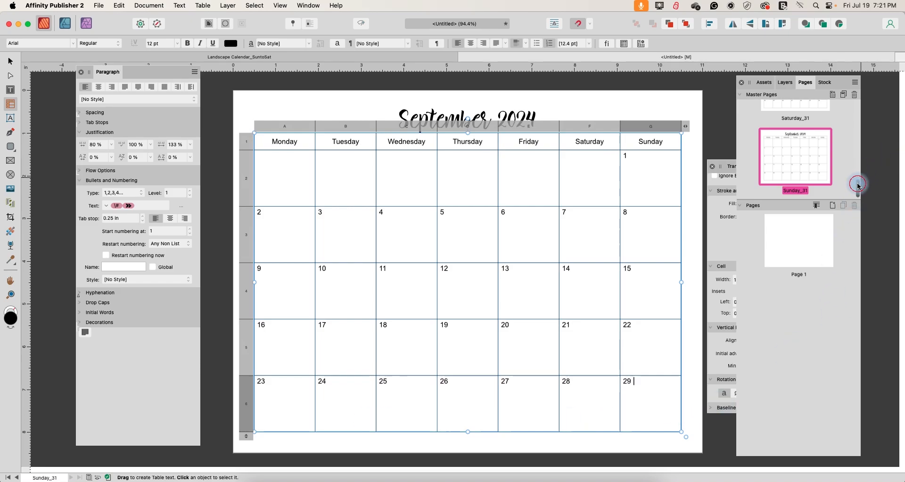
Duplicate the Monday_31 master page and rename the copy Monday_30.
left_click_drag(857, 185, 852, 102)
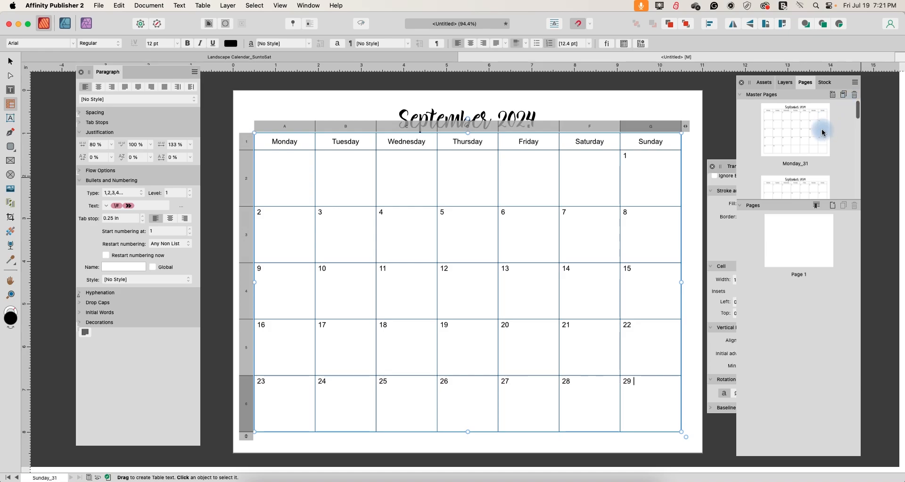
left_click(791, 141)
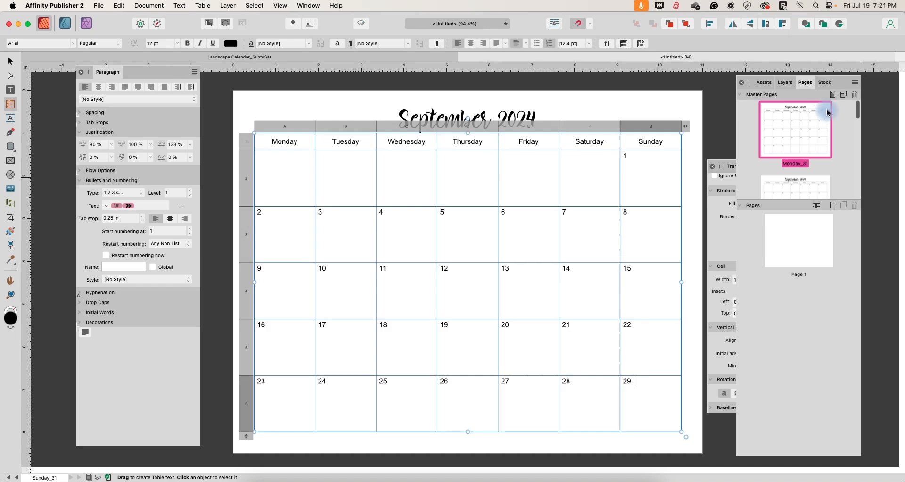
left_click(842, 96)
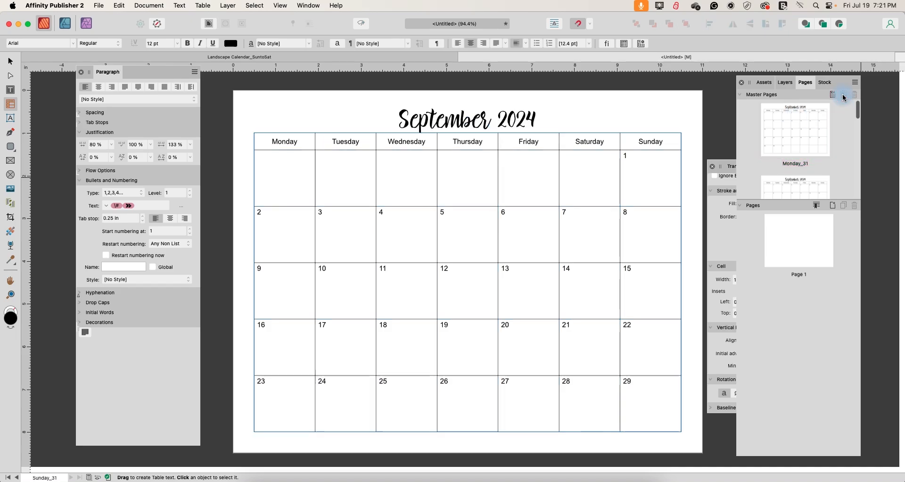
scroll(802, 132, "down", 3)
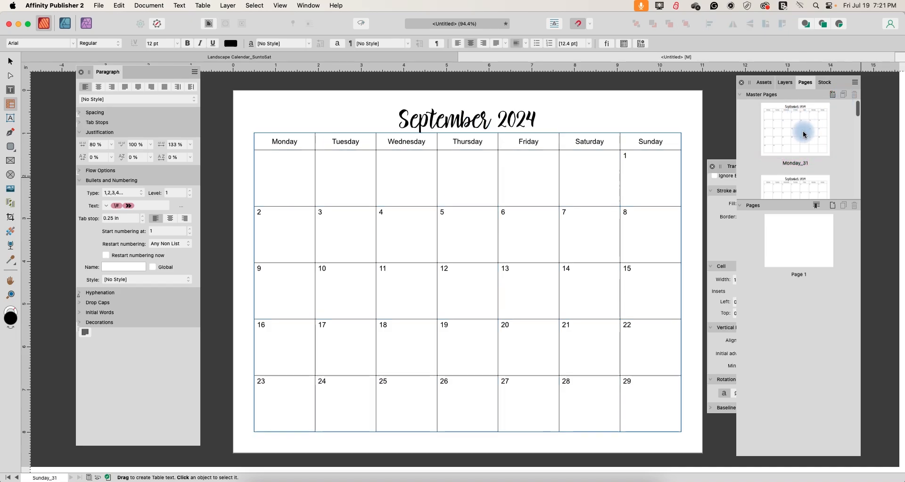
left_click(801, 162)
left_click(802, 168)
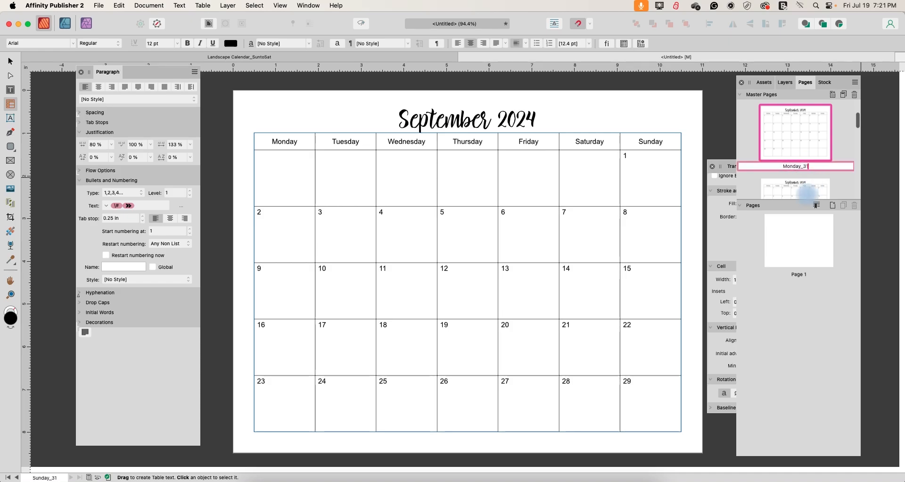
left_click(856, 148)
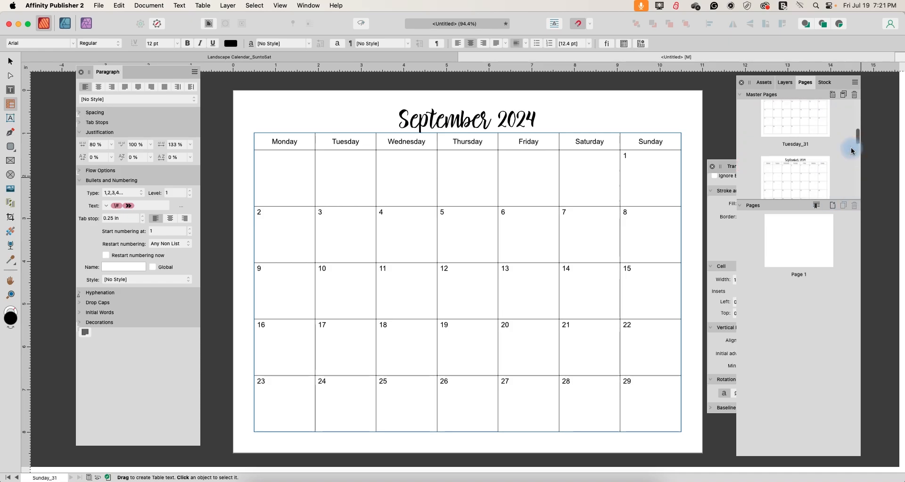
Duplicate the Tuesday_31 master page and rename the copy Tuesday_30.
double_click(801, 122)
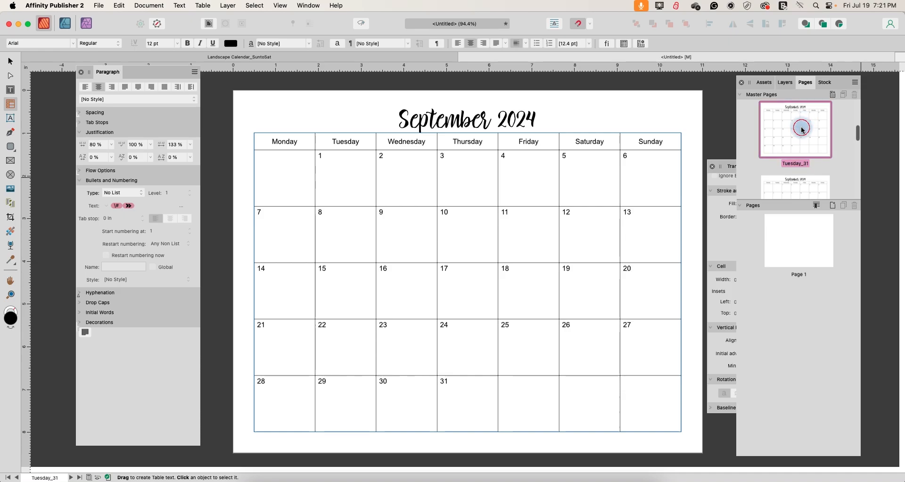
left_click(807, 130)
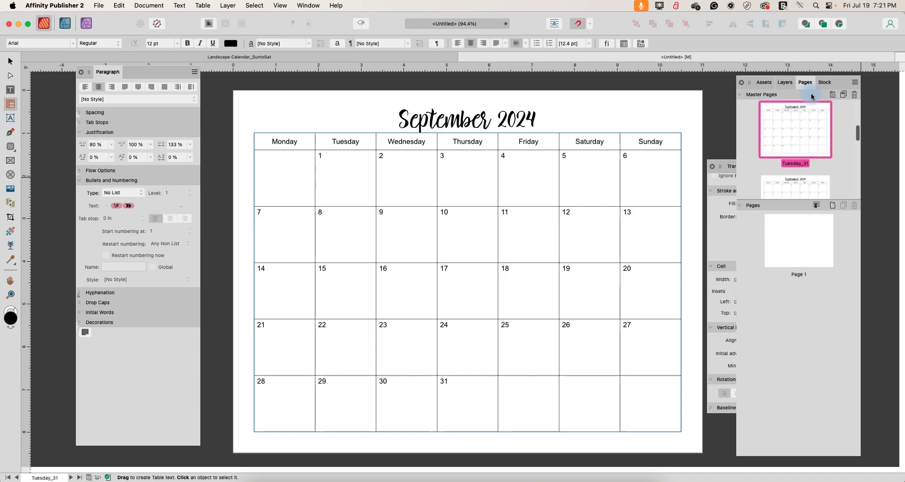
left_click(844, 96)
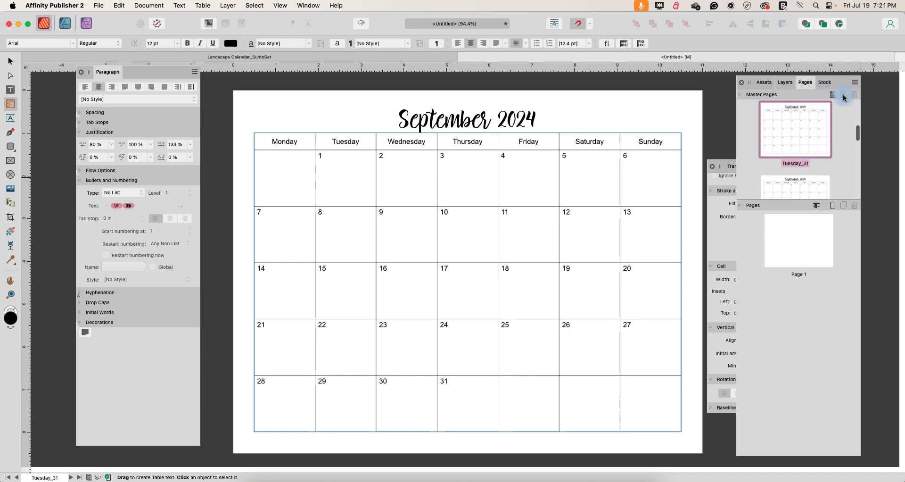
left_click(795, 142)
left_click(798, 187)
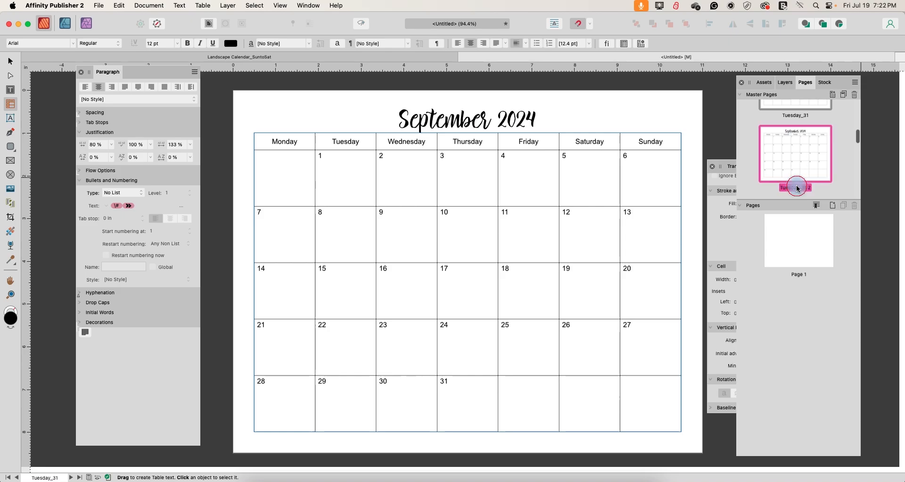
left_click(812, 189)
double_click(808, 189)
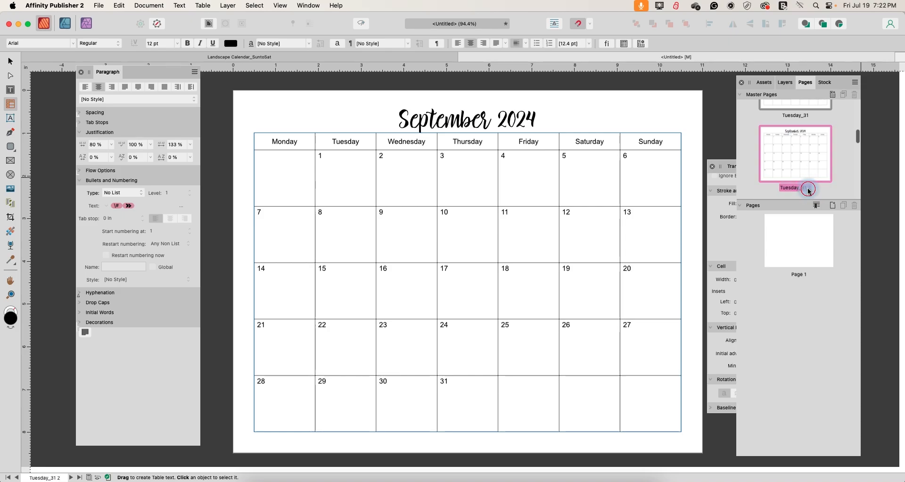
left_click(807, 189)
left_click(817, 187)
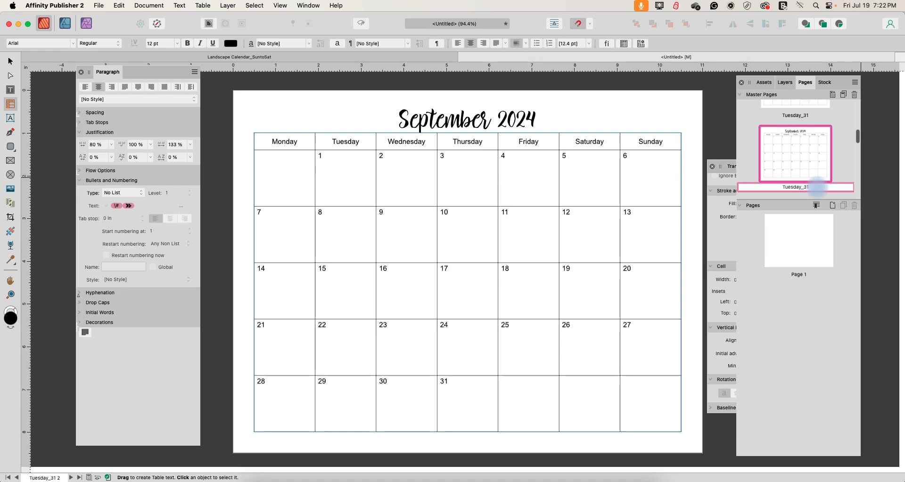
left_click(843, 170)
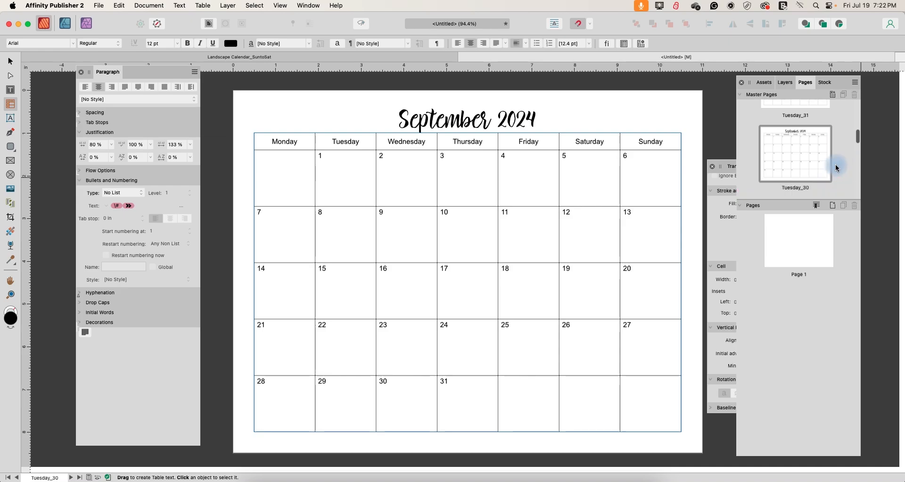
Duplicate the Wednesday_31 master page and rename the copy Wednesday_30.
scroll(822, 165, "down", 3)
left_click(821, 165)
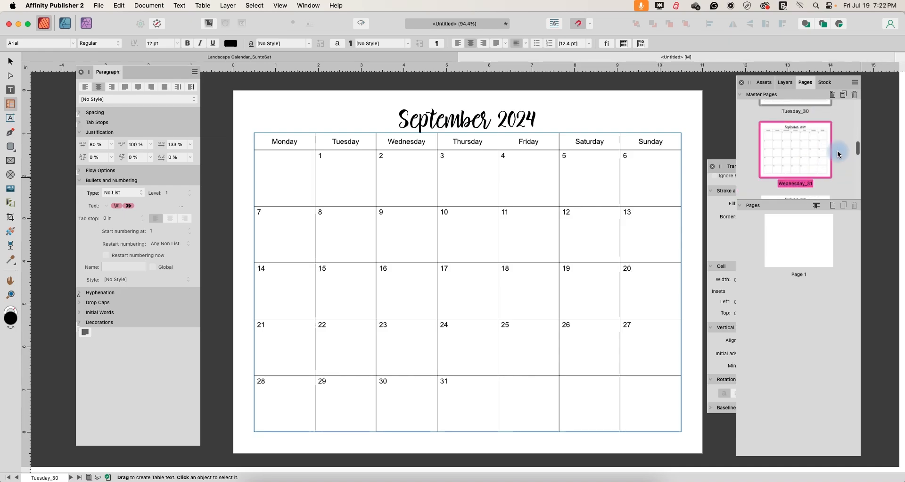
left_click(845, 98)
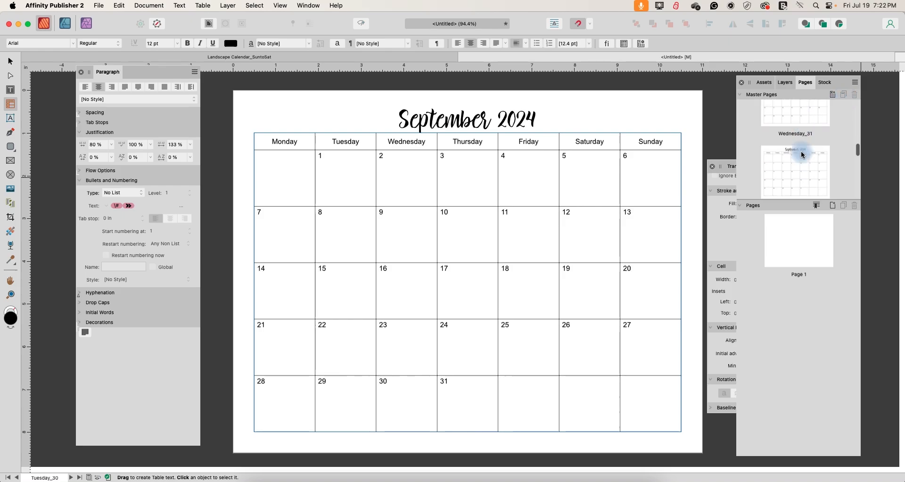
left_click(805, 156)
left_click(814, 164)
type("Wednesday_30")
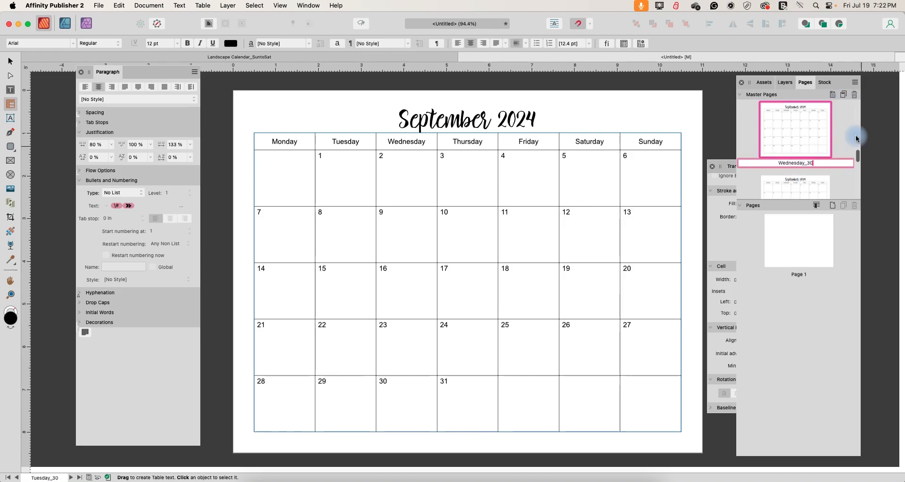
Duplicate the Thursday 31 master page and rename the copy Thursday 30.
scroll(856, 137, "down", 2)
left_click(827, 125)
left_click(807, 188)
left_click(847, 172)
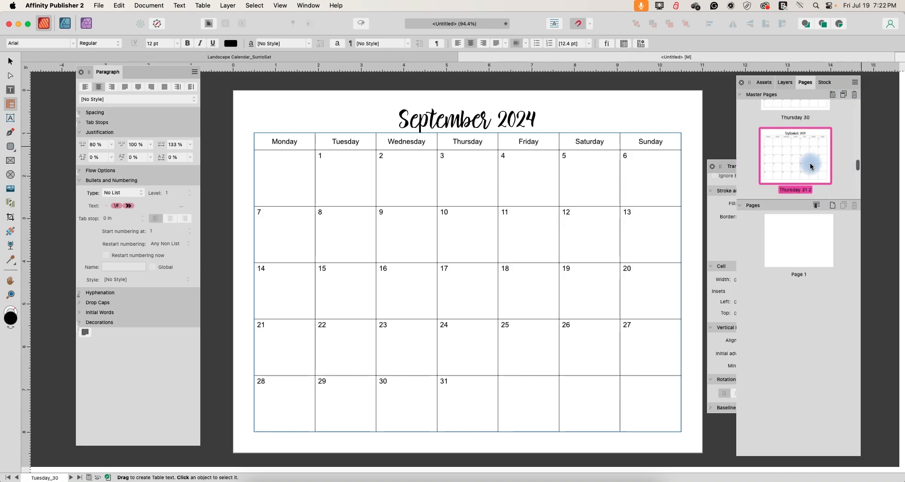
left_click(810, 188)
key("BackSpace")
scroll(811, 188, "down", 2)
double_click(814, 168)
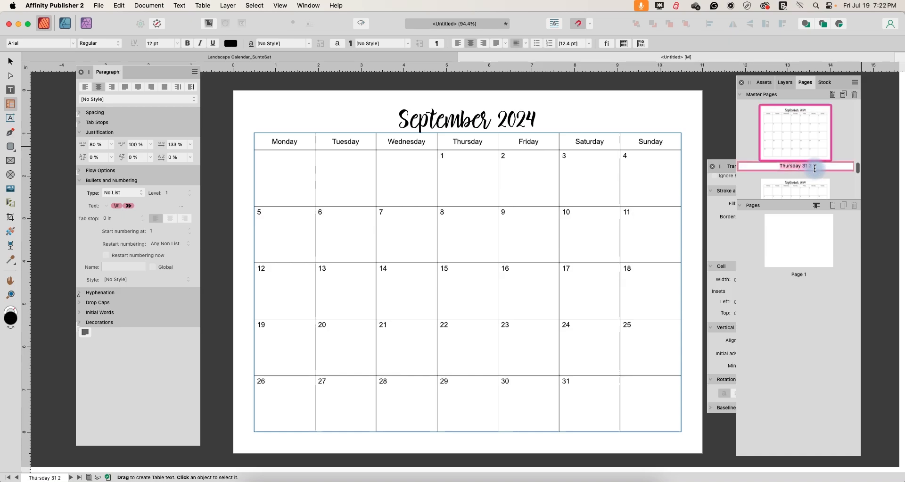
Duplicate the Friday_31 master page and rename the copy Friday_30.
scroll(797, 150, "down", 3)
double_click(805, 171)
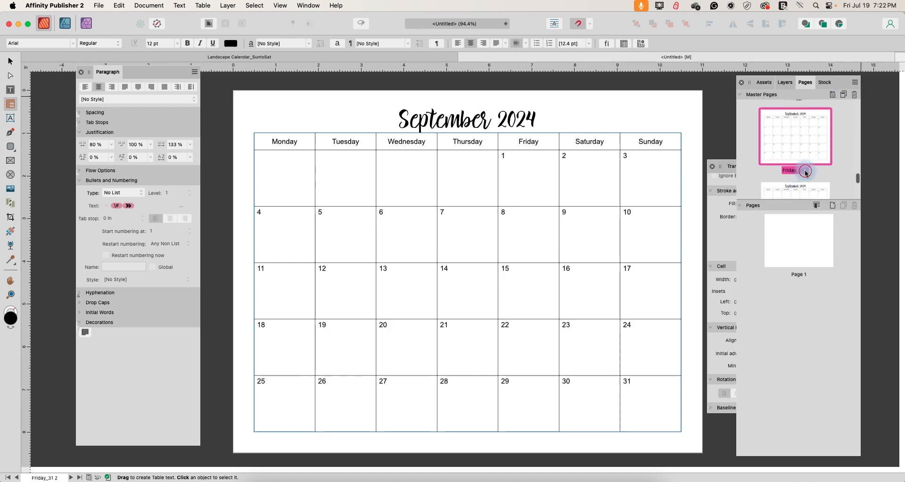
left_click(807, 170)
key("BackSpace")
key("BackSpace")
key("BackSpace")
Duplicate the Saturday_31 master page and rename the copy Saturday_30.
scroll(844, 146, "down", 2)
double_click(811, 171)
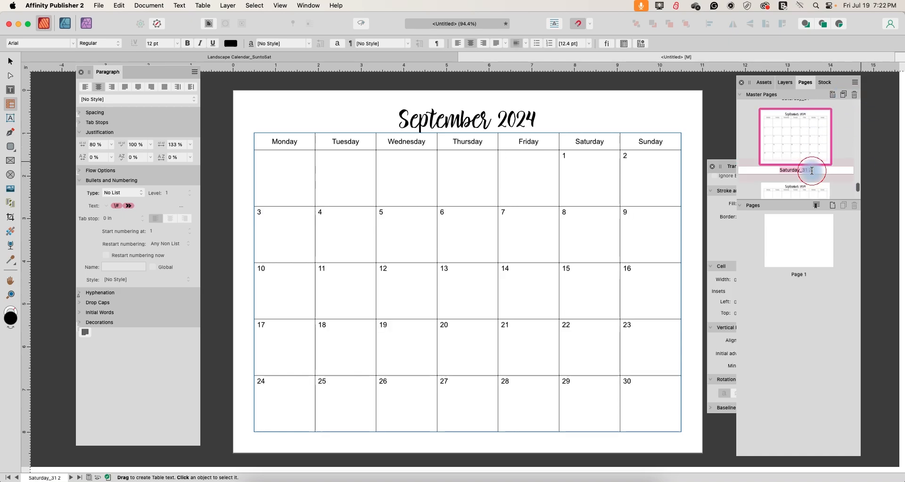
type("0")
key("Return")
Duplicate the Sunday_31 master page and rename the copy Sunday_30.
scroll(803, 181, "down", 2)
left_click(798, 190)
left_click(843, 94)
double_click(810, 191)
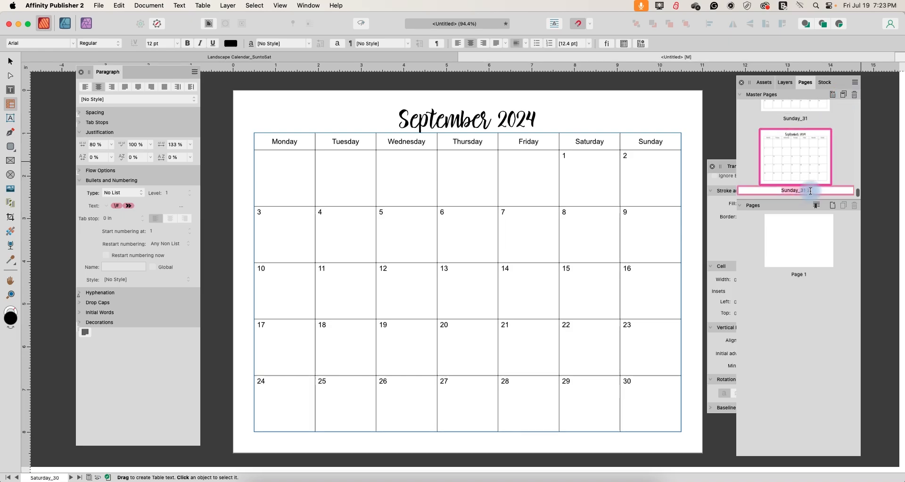
left_click(847, 148)
scroll(807, 165, "up", 1)
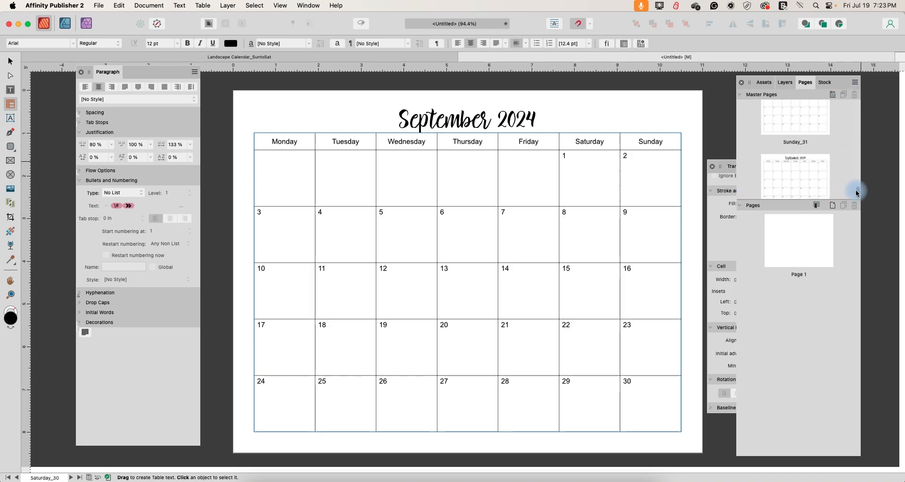
left_click_drag(857, 192, 853, 100)
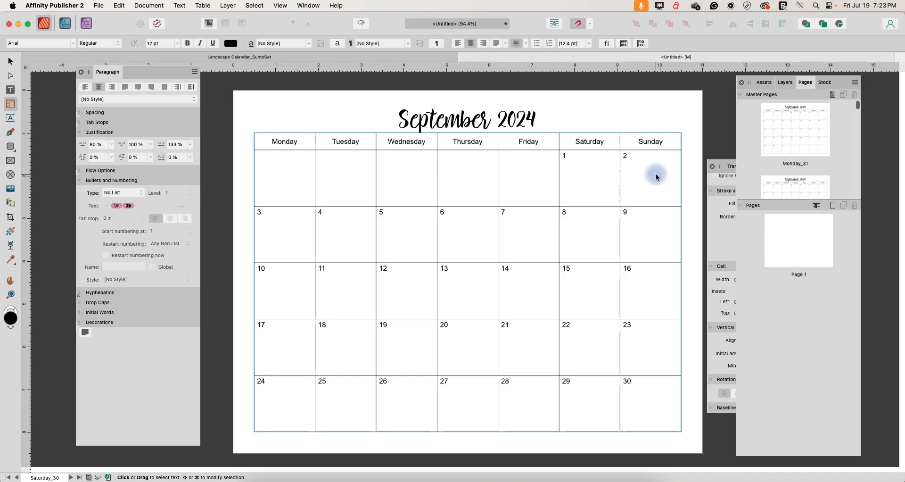
left_click(585, 181)
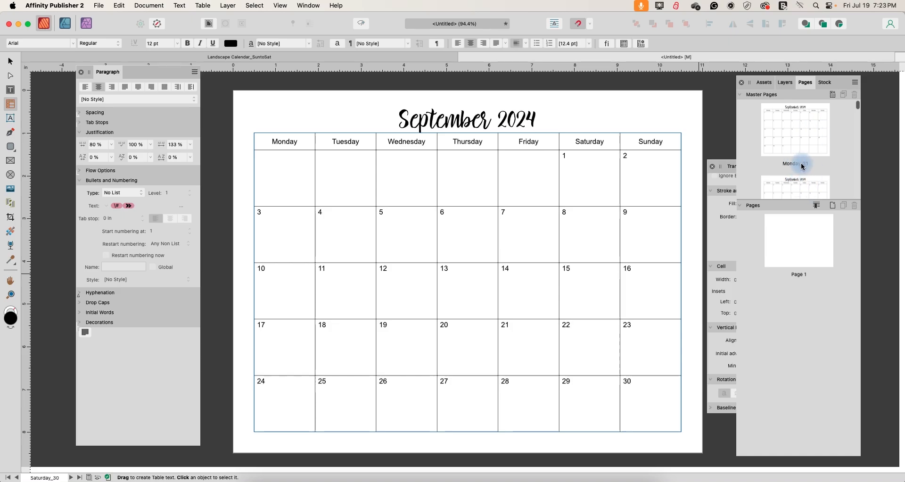
scroll(797, 179, "down", 1)
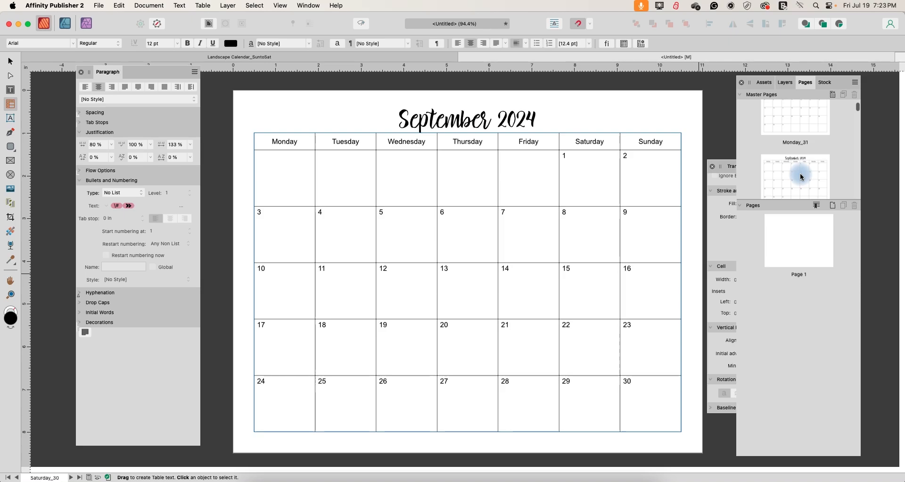
scroll(801, 176, "up", 2)
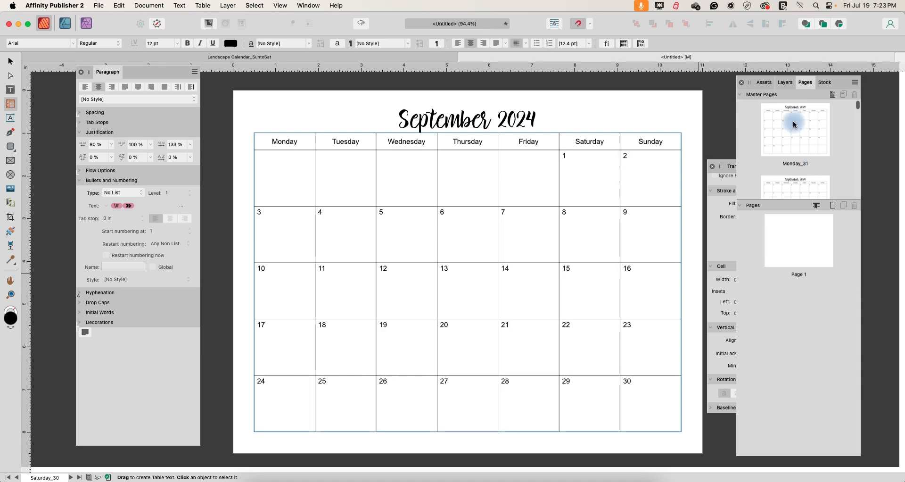
left_click(546, 191)
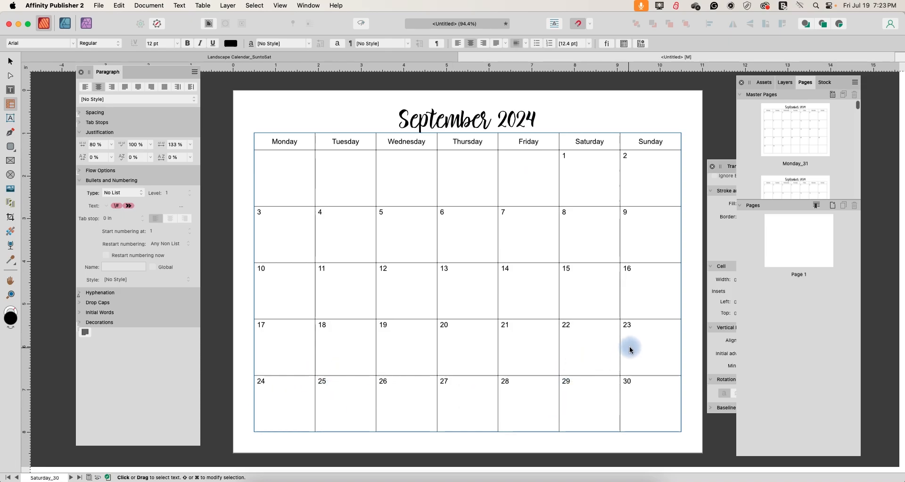
On the Monday_30 master page, delete the number 31 from the last-row Wednesday cell.
double_click(806, 132)
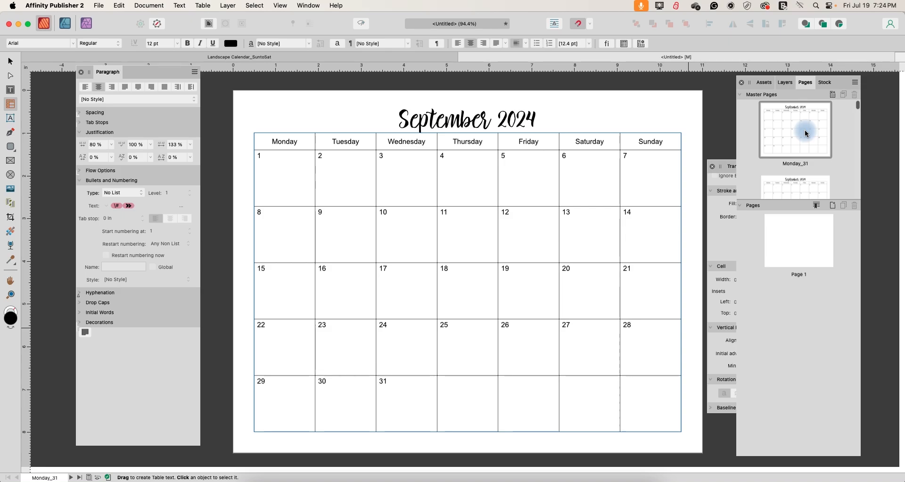
left_click(384, 403)
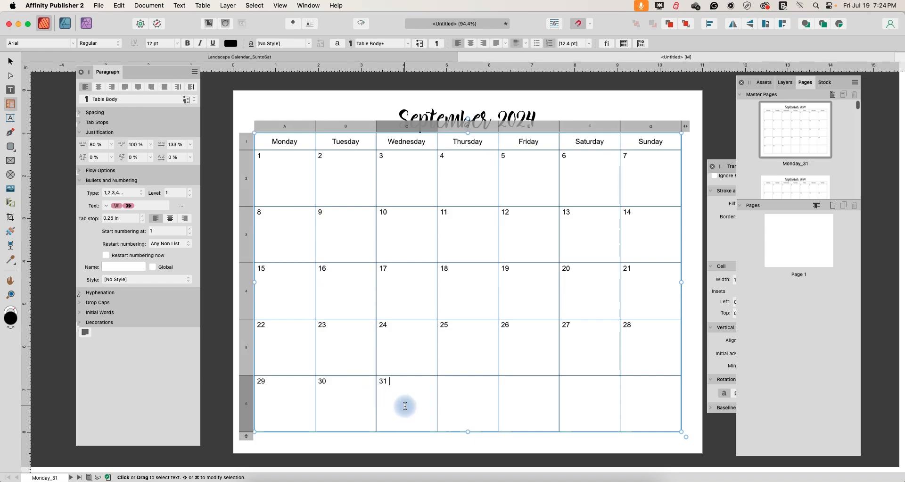
scroll(814, 149, "down", 2)
double_click(784, 188)
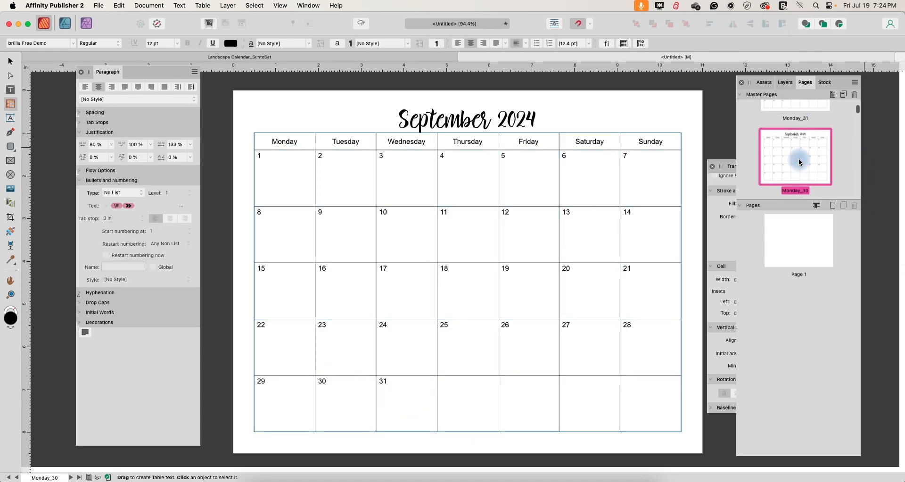
left_click(409, 383)
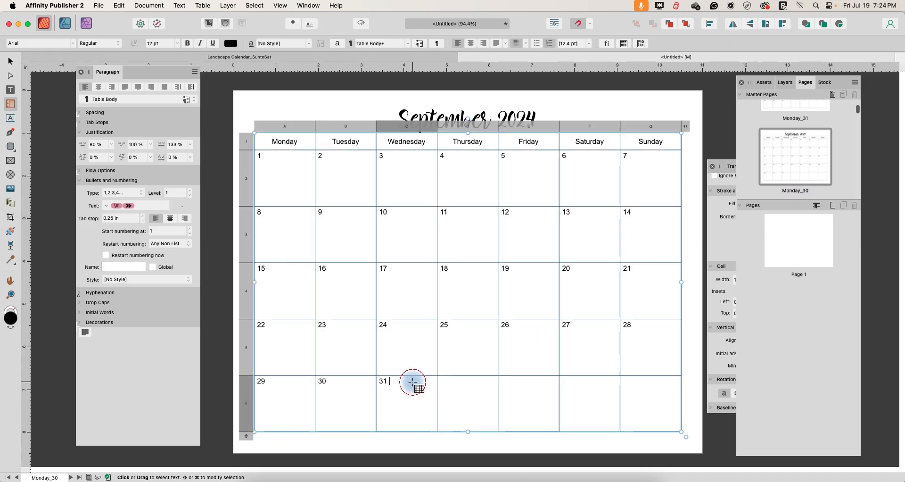
key("BackSpace")
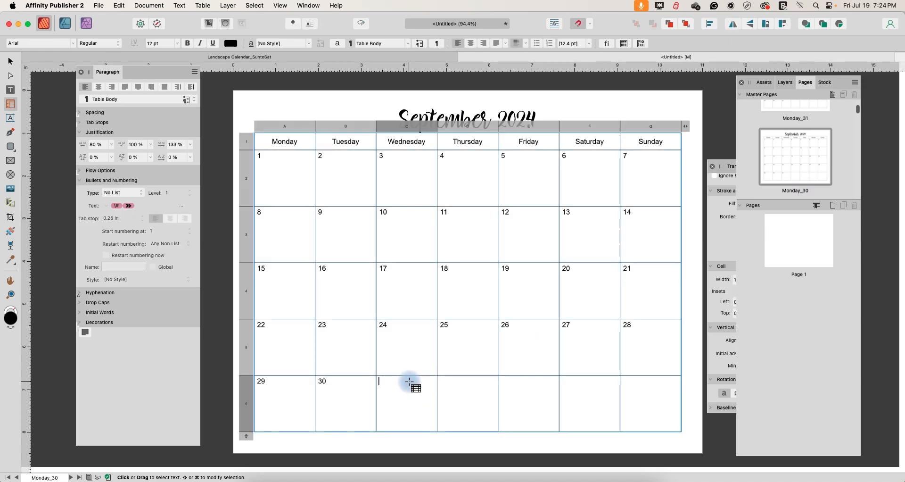
On the Tuesday_30 master page, delete the number 31 from the last-row Thursday cell.
scroll(784, 161, "down", 1)
scroll(784, 160, "down", 1)
double_click(785, 169)
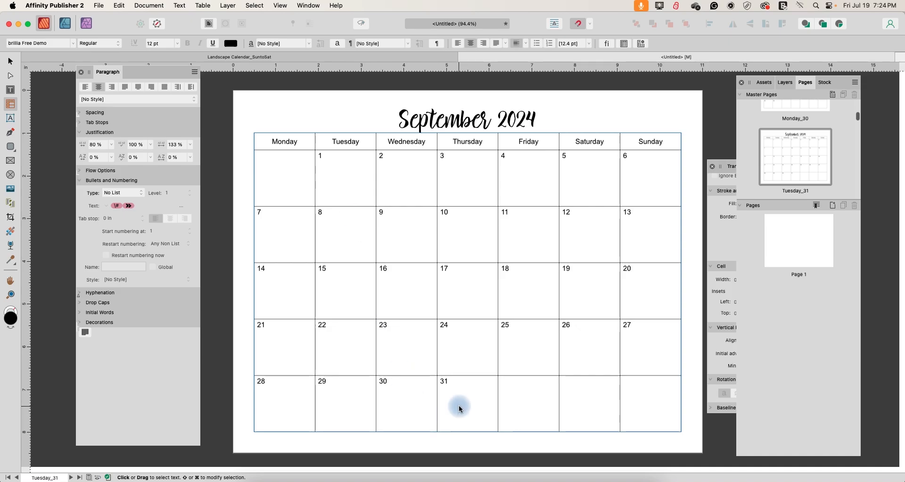
scroll(796, 165, "down", 2)
double_click(797, 171)
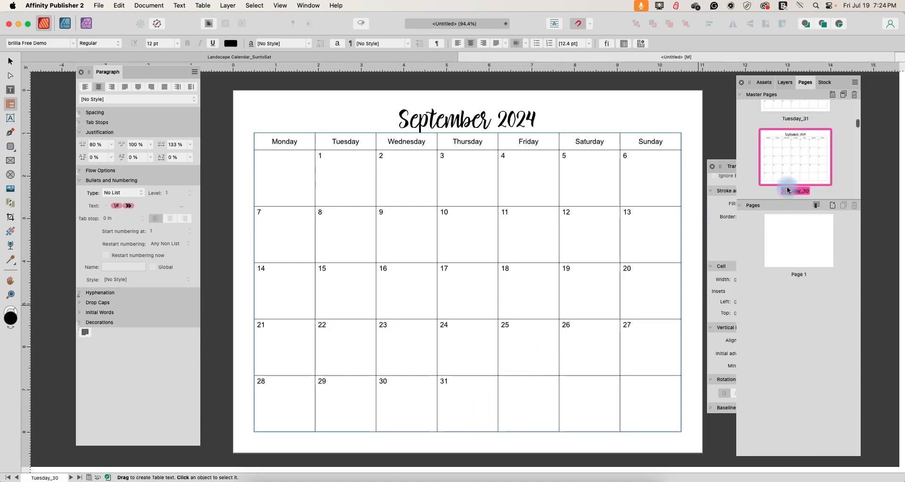
left_click(779, 165)
left_click(458, 384)
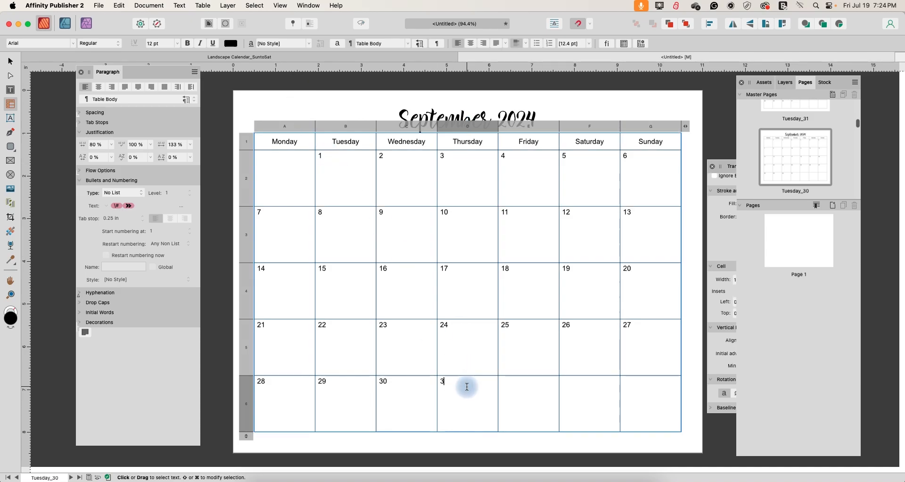
key("Escape")
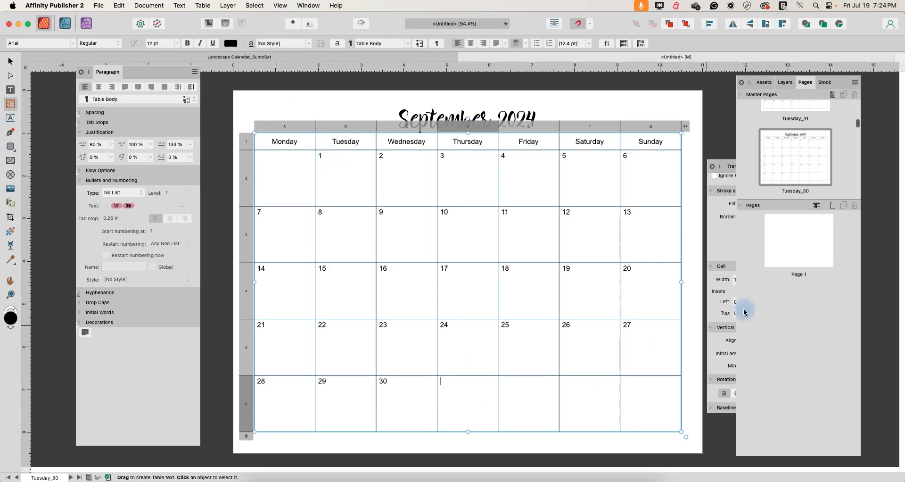
On the Wednesday_30 master page, delete the number 31 from the last-row Friday cell.
scroll(804, 160, "down", 3)
double_click(805, 161)
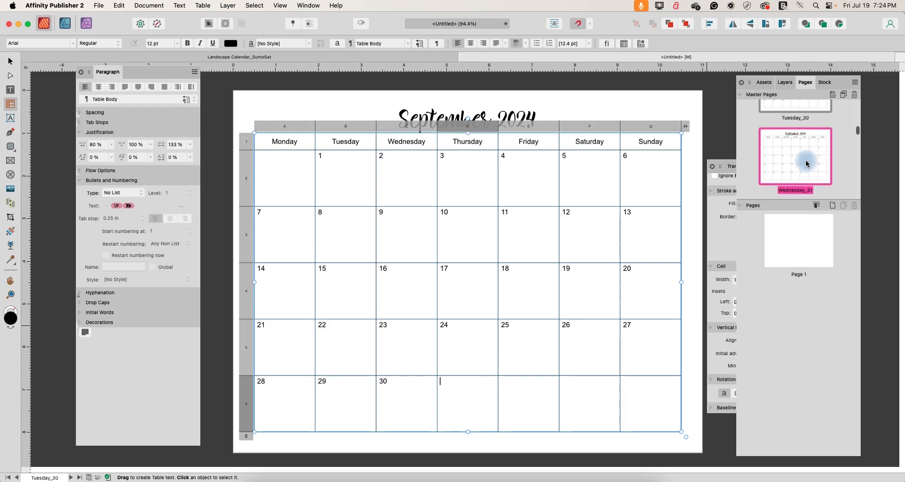
scroll(783, 189, "down", 3)
double_click(790, 174)
left_click(516, 380)
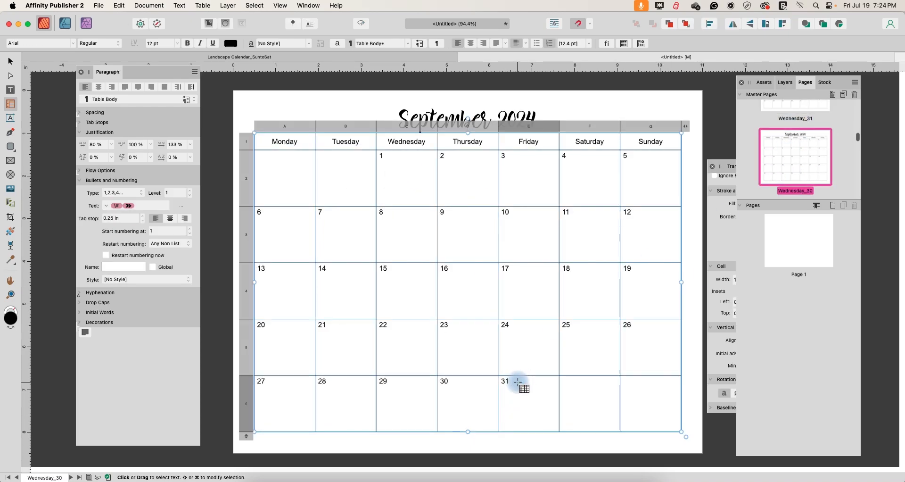
On the Thursday 30 master page, delete the number 31 from the last-row Saturday cell.
scroll(812, 161, "down", 3)
double_click(811, 159)
scroll(795, 155, "down", 3)
left_click(795, 149)
double_click(795, 152)
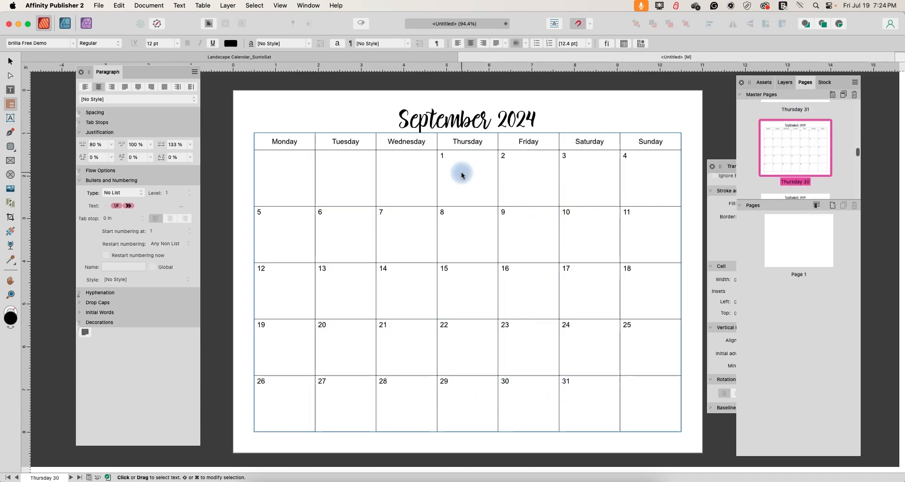
left_click(566, 382)
On the Friday_30 master page, delete the number 31 from the last-row Sunday cell.
scroll(815, 160, "down", 3)
left_click(801, 161)
double_click(800, 162)
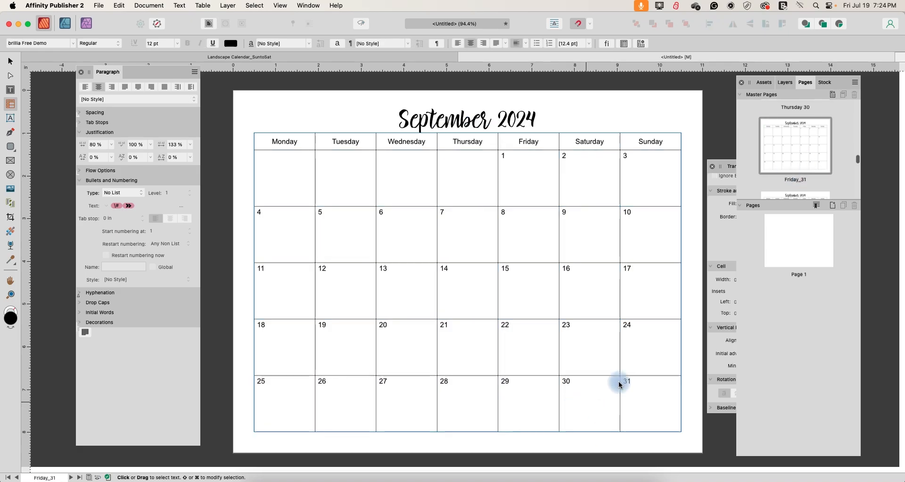
scroll(776, 172, "down", 3)
double_click(774, 175)
left_click(636, 381)
On the Saturday_31 master page, draw a straight Pen line across the 24 cell from its lower-left to its upper-right corner.
scroll(787, 167, "down", 3)
double_click(787, 163)
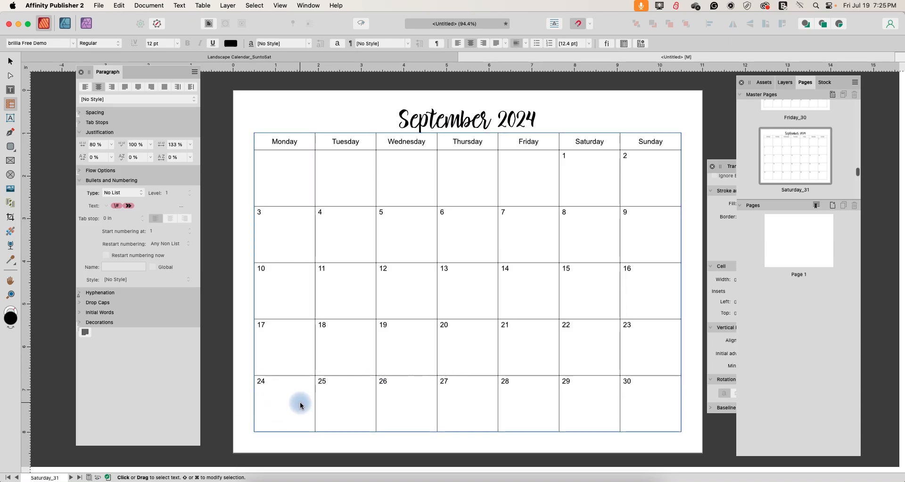
key("super+equal")
key("super+equal")
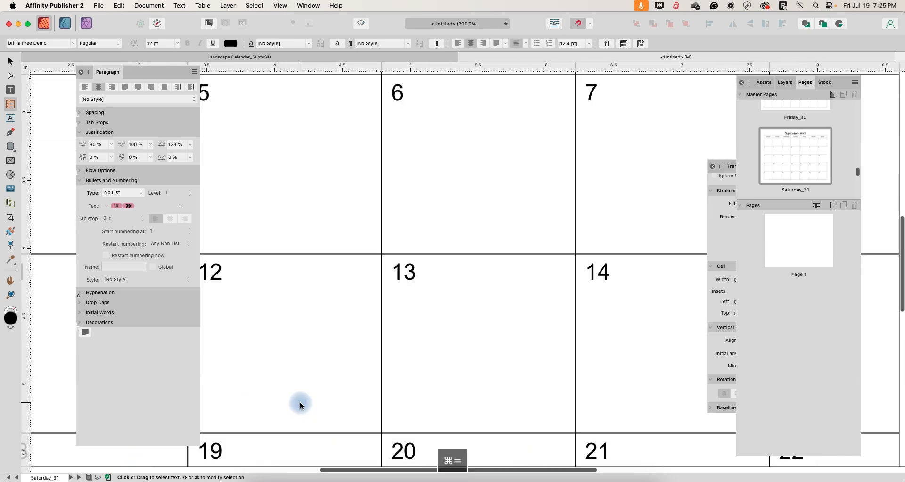
scroll(311, 406, "down", 10)
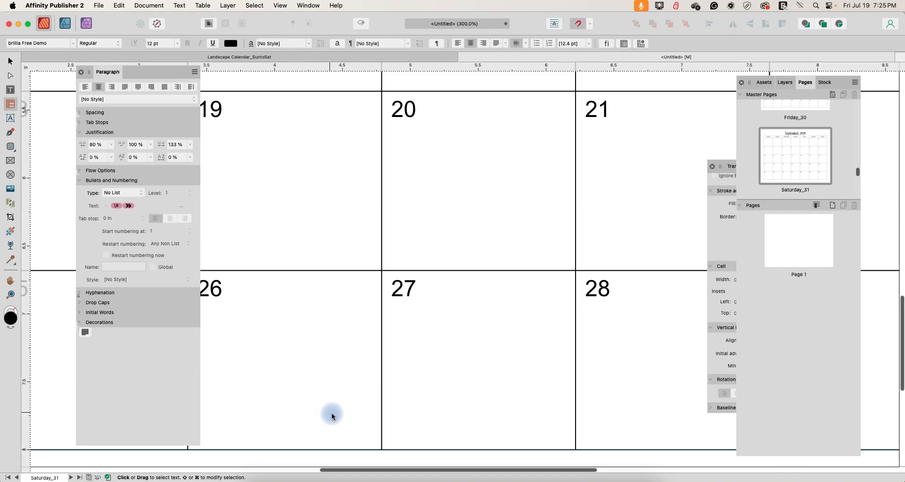
left_click_drag(406, 470, 271, 461)
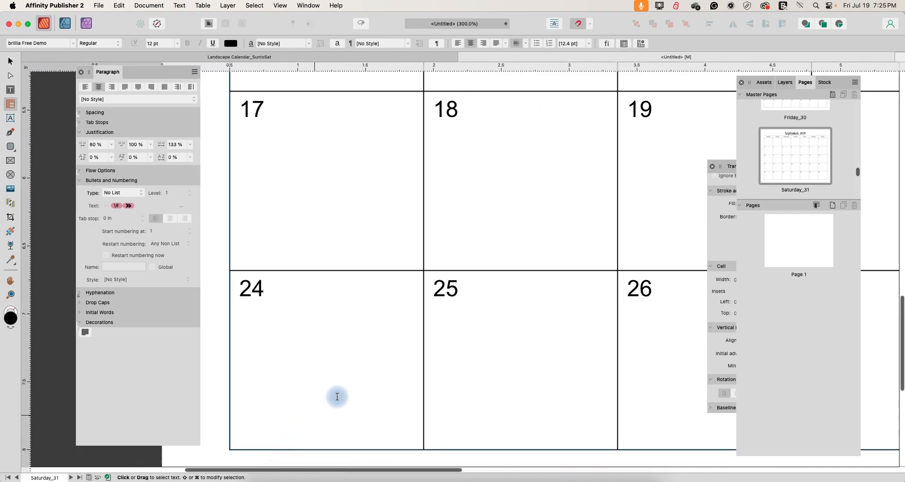
scroll(348, 377, "down", 3)
scroll(358, 363, "up", 2)
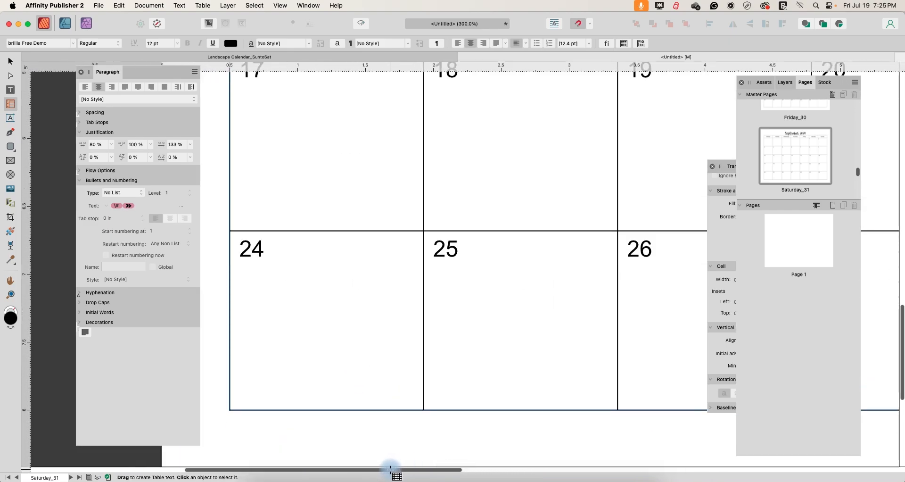
left_click_drag(388, 470, 382, 439)
scroll(377, 441, "left", 3)
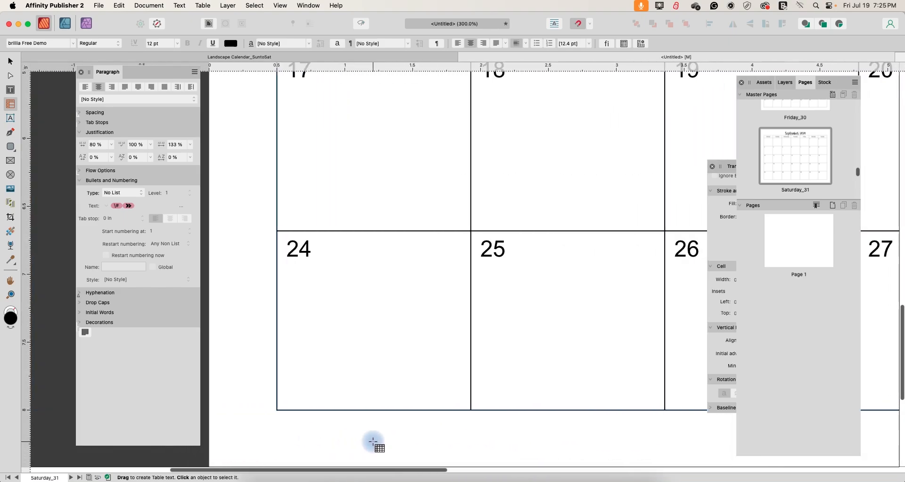
left_click(10, 132)
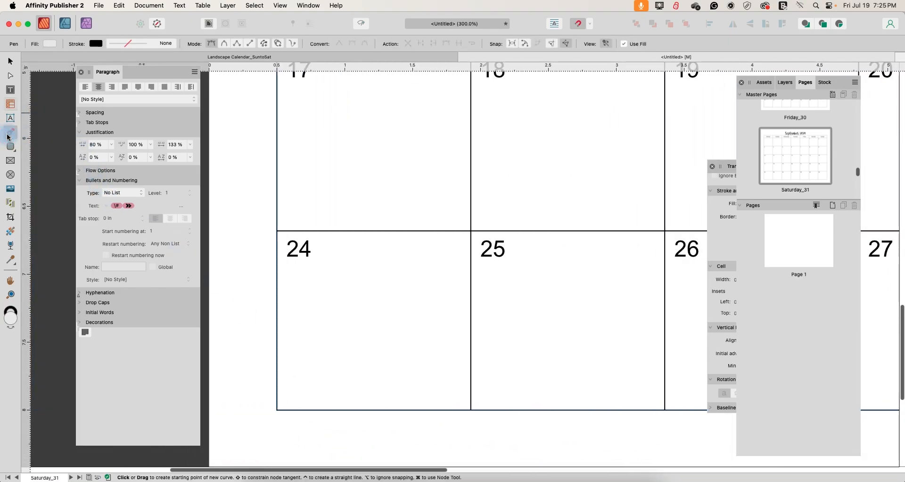
left_click(277, 410)
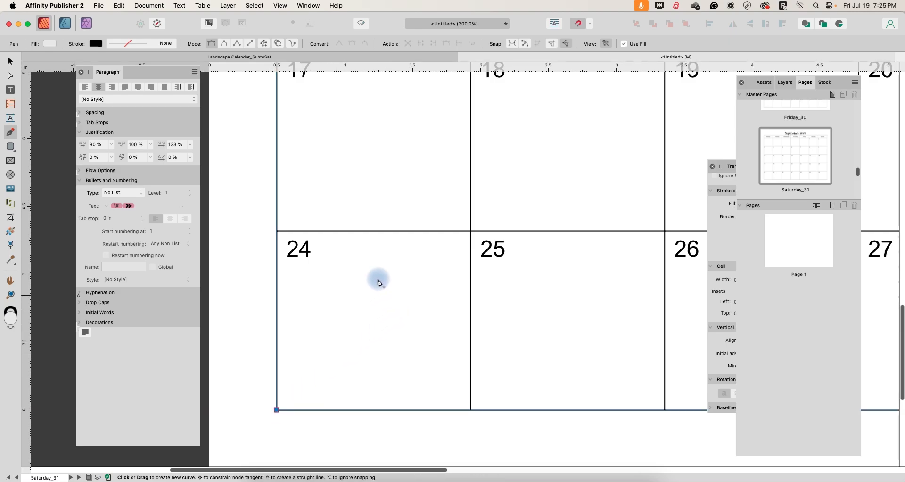
left_click(249, 44)
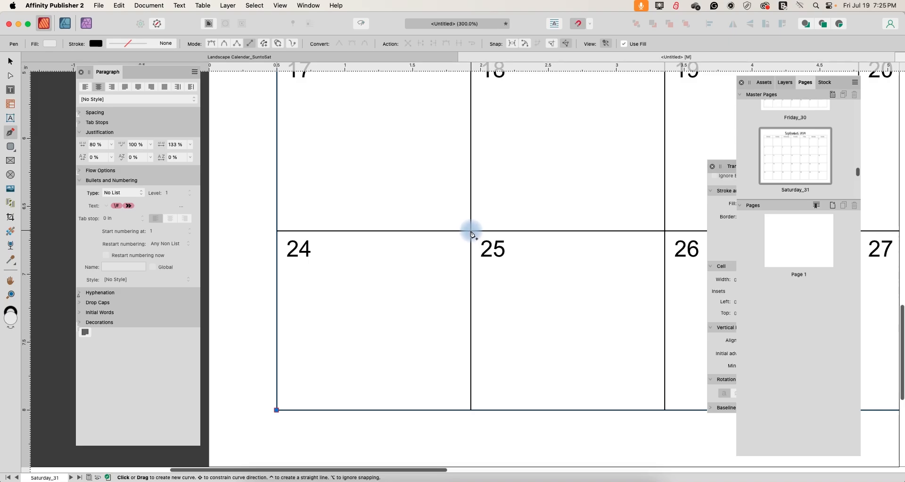
left_click(471, 231)
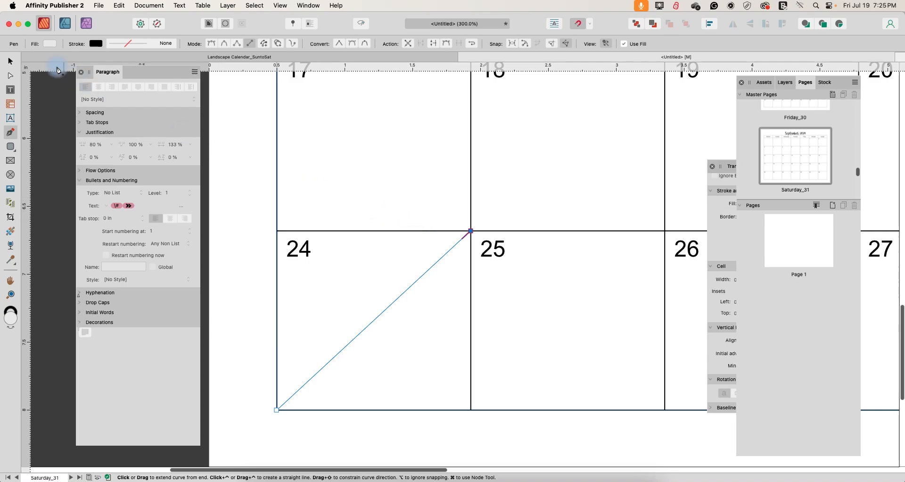
left_click(11, 62)
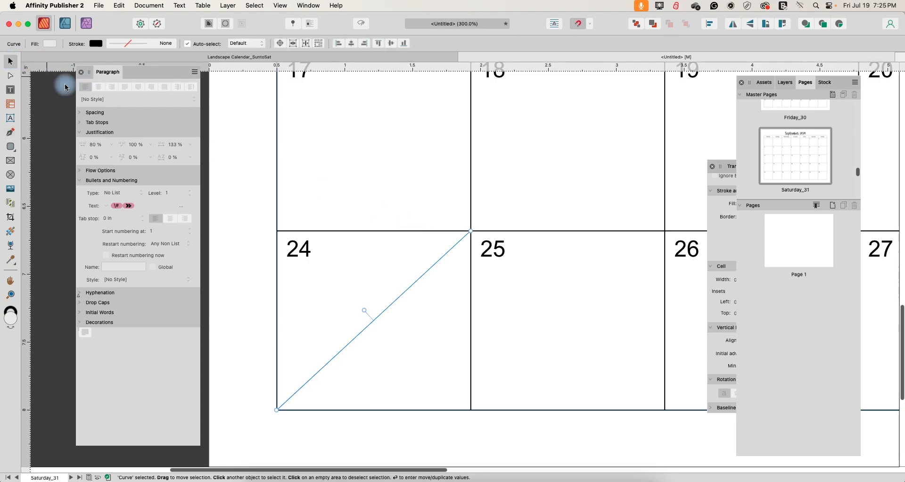
Check the border stroke width used by the calendar table.
left_click(731, 167)
left_click(761, 167)
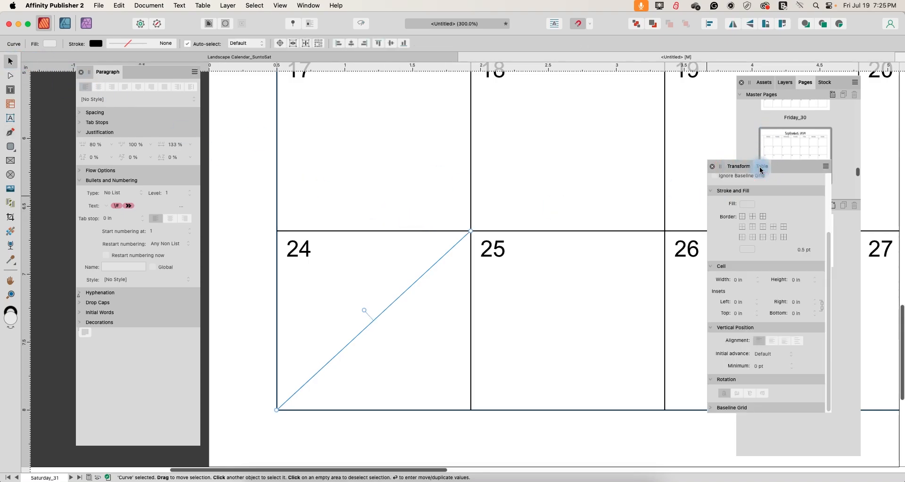
left_click(325, 281)
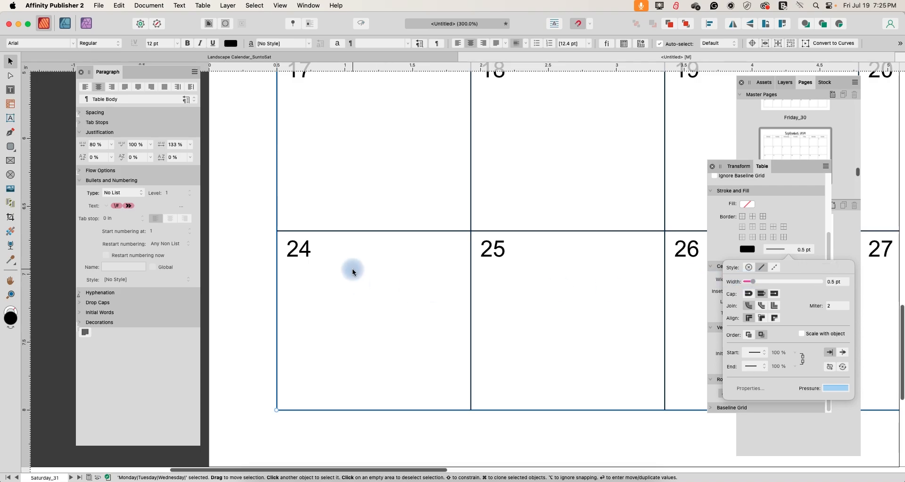
Give the diagonal curve in the 24 cell a solid 0.5 pt stroke.
left_click(382, 303)
left_click(382, 303)
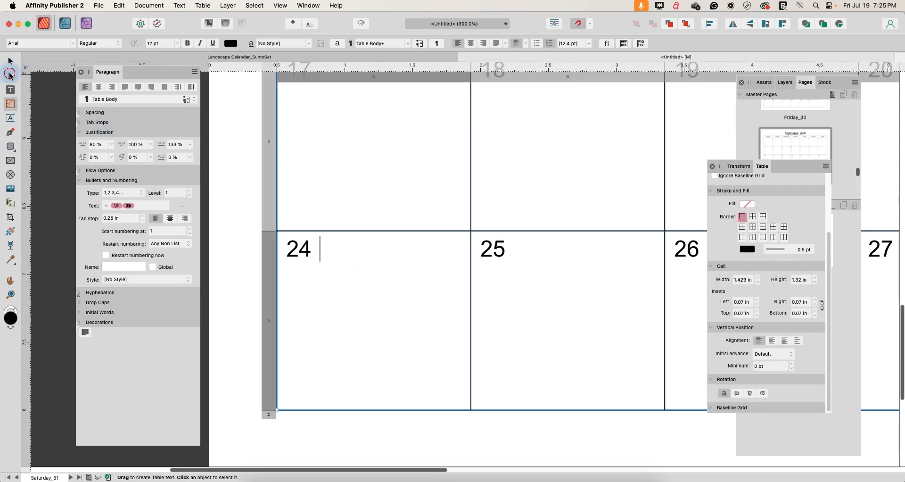
left_click(9, 74)
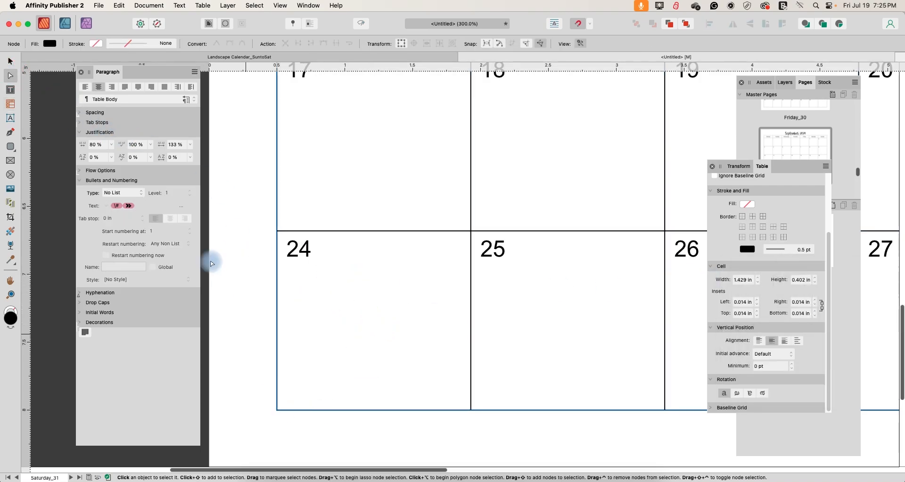
left_click(785, 82)
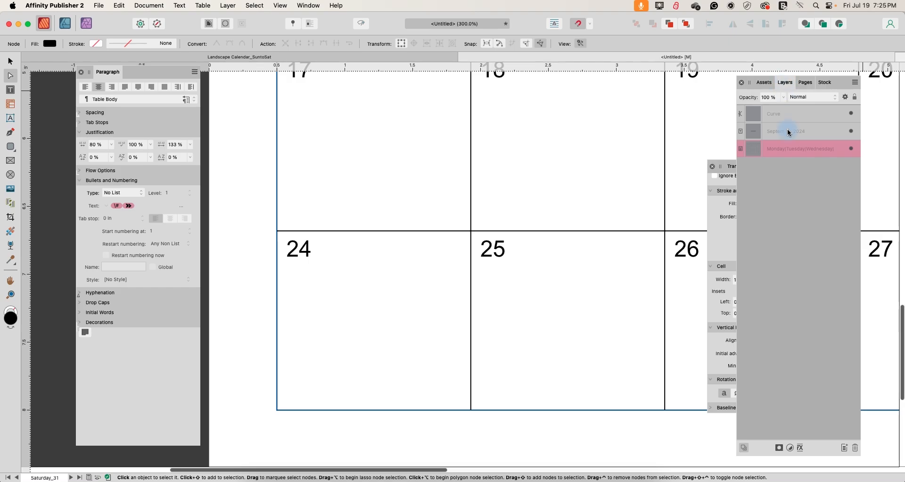
left_click(781, 116)
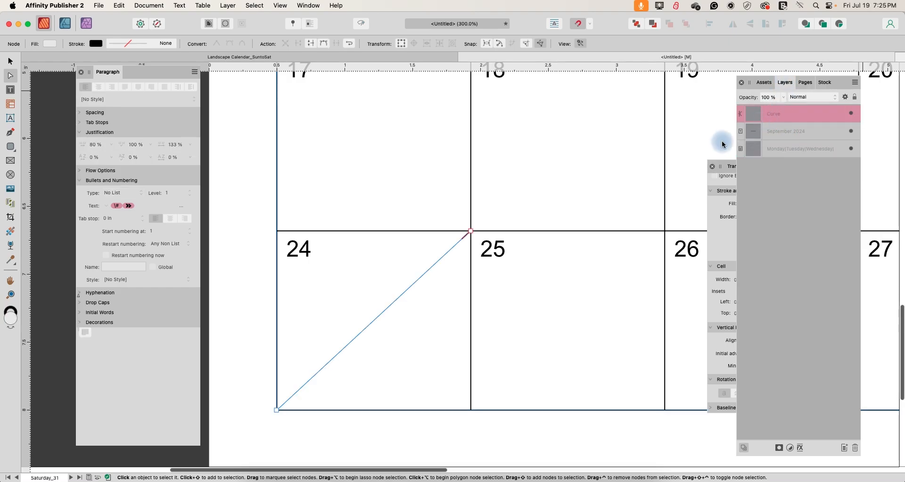
left_click(121, 45)
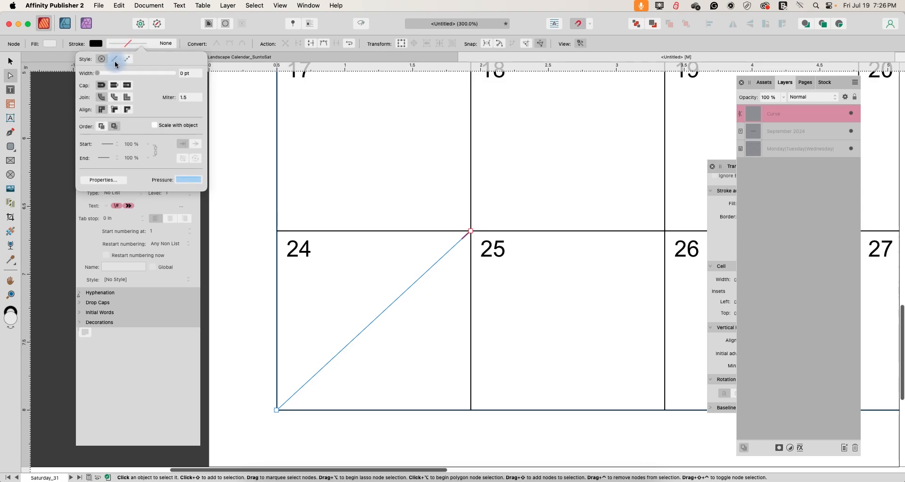
left_click(114, 59)
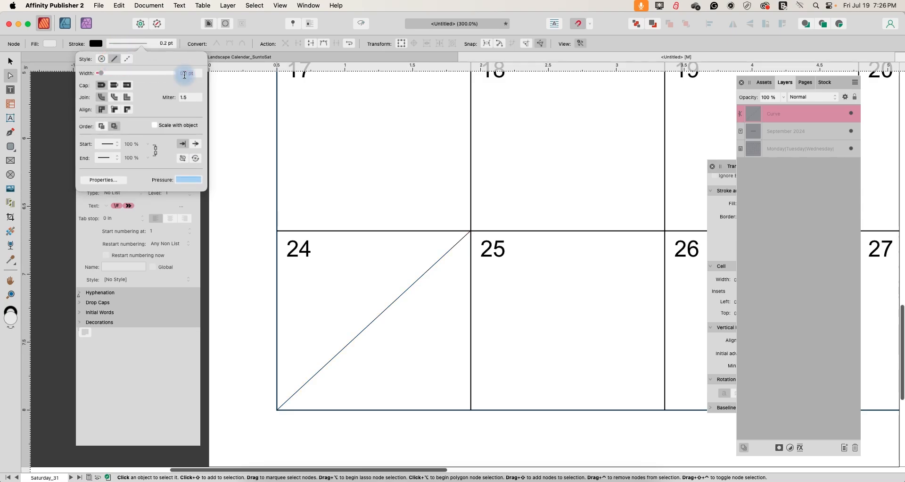
key("Return")
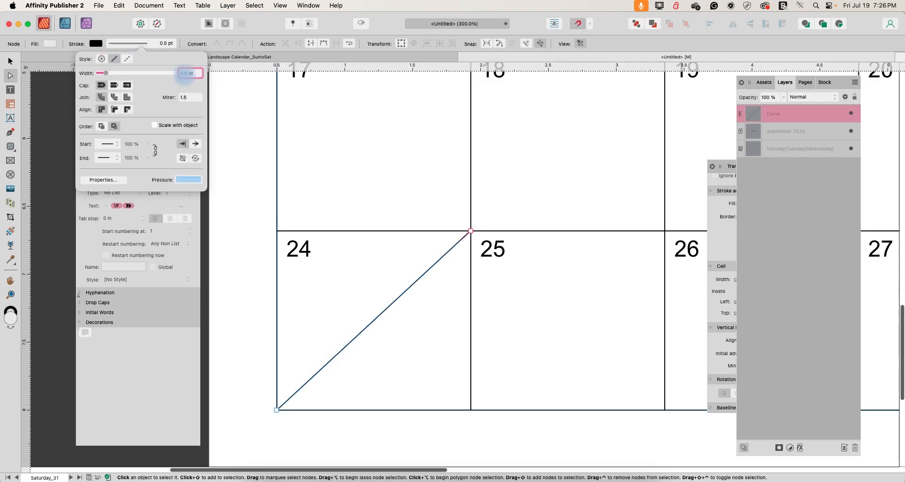
left_click(9, 61)
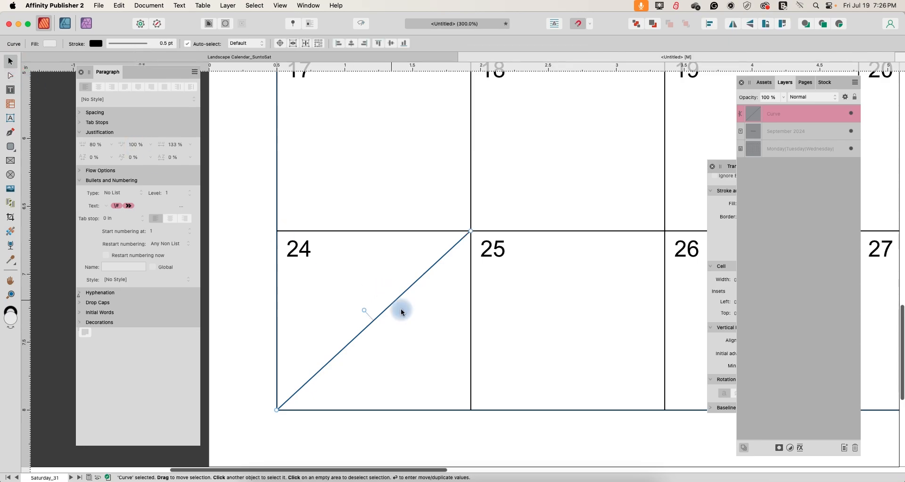
left_click(424, 330)
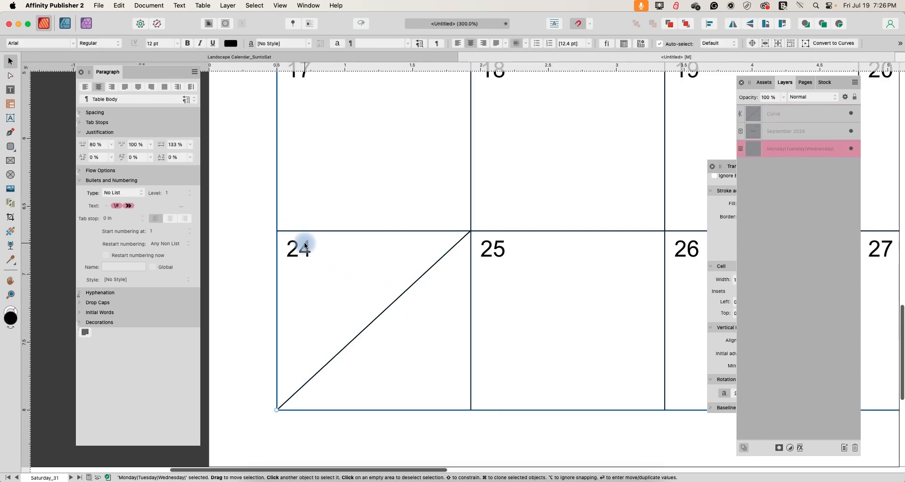
Add the art text 31 and place it in the lower-right corner of the 24 cell.
left_click(9, 120)
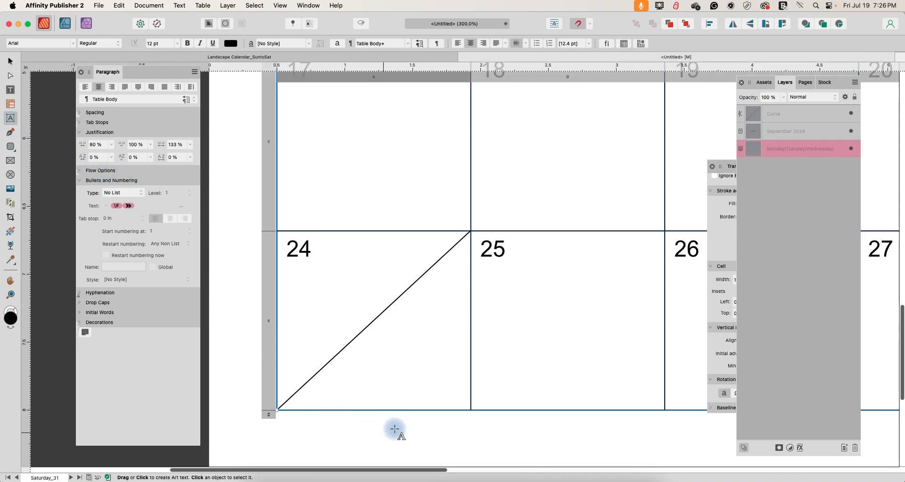
left_click_drag(429, 433, 431, 434)
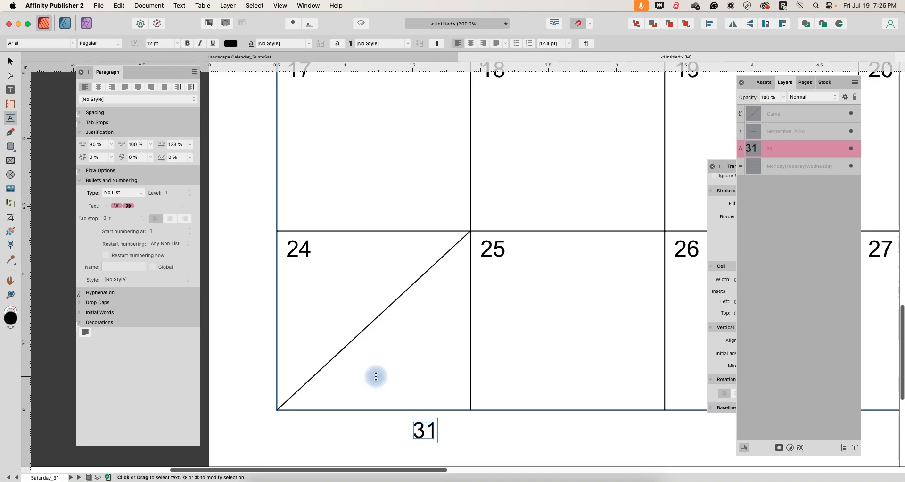
left_click(10, 62)
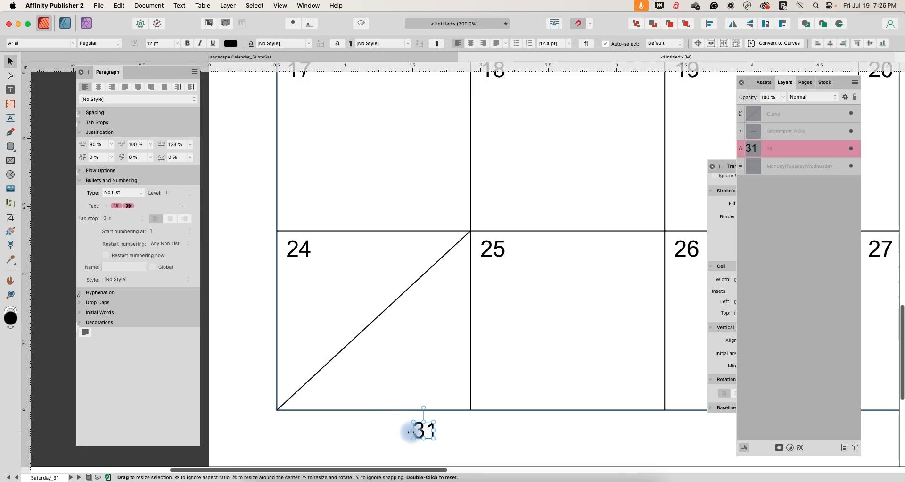
left_click_drag(425, 436, 447, 403)
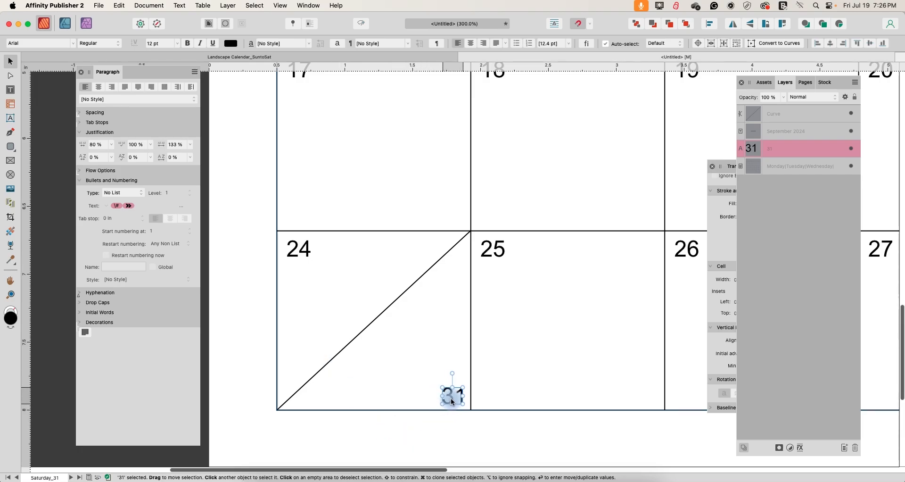
left_click(426, 433)
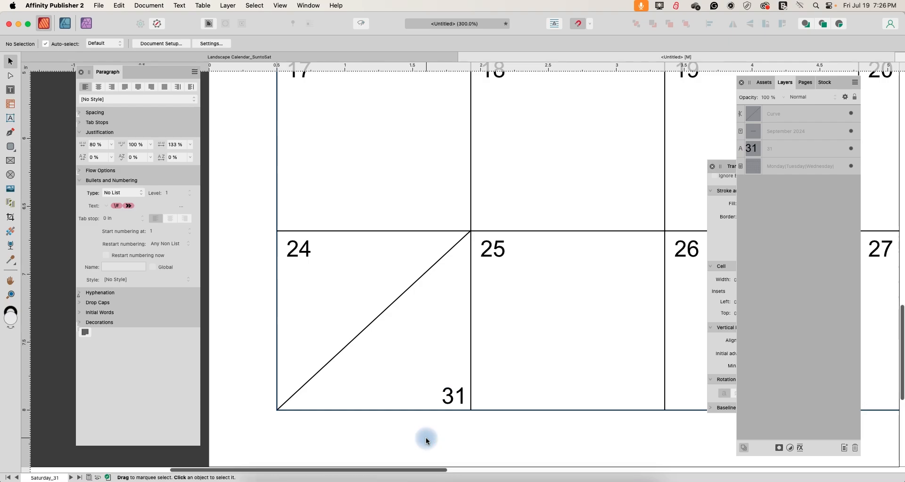
Nudge the 31 text slightly up and to the left within the lower-right corner of the 24 cell.
left_click(450, 389)
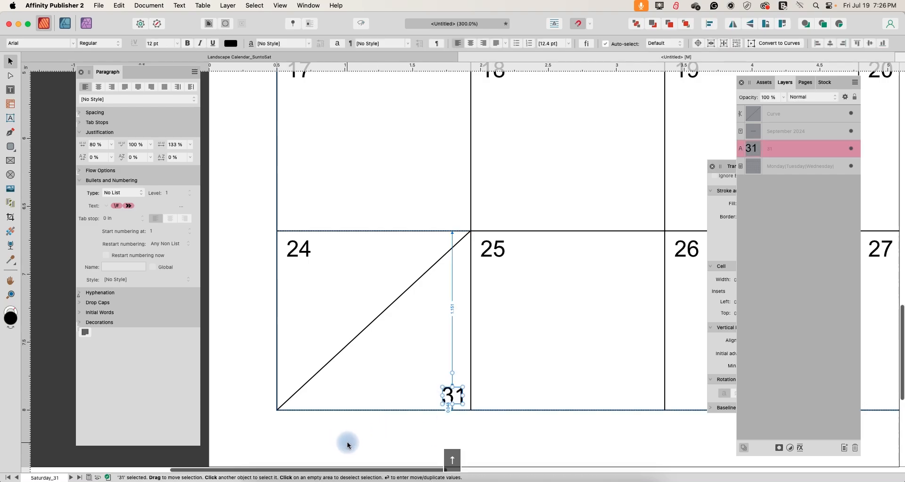
left_click(485, 448)
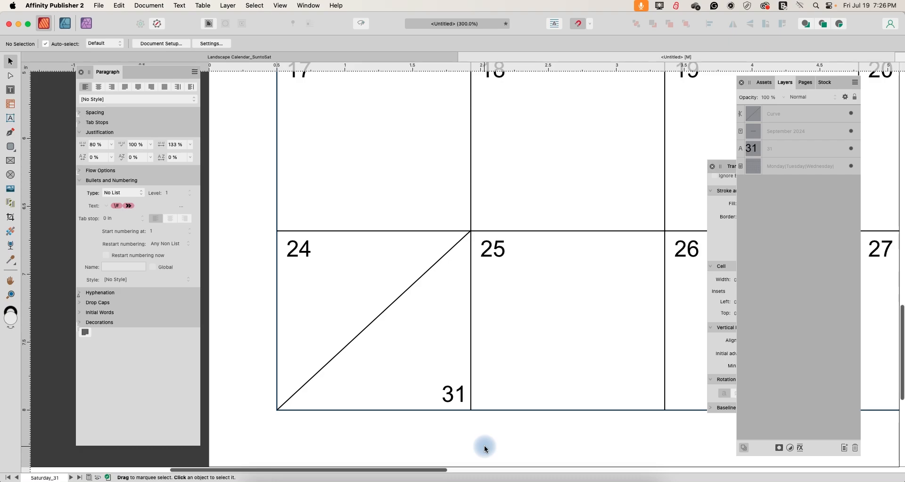
left_click(455, 400)
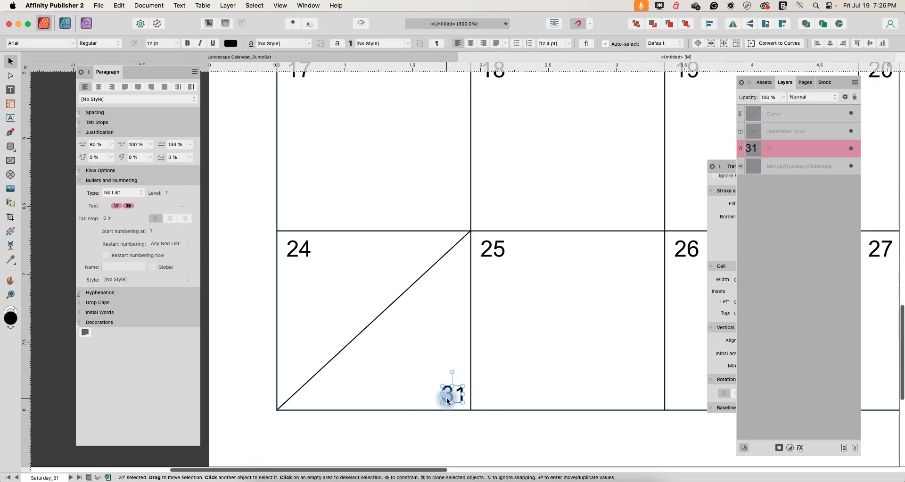
left_click(478, 432)
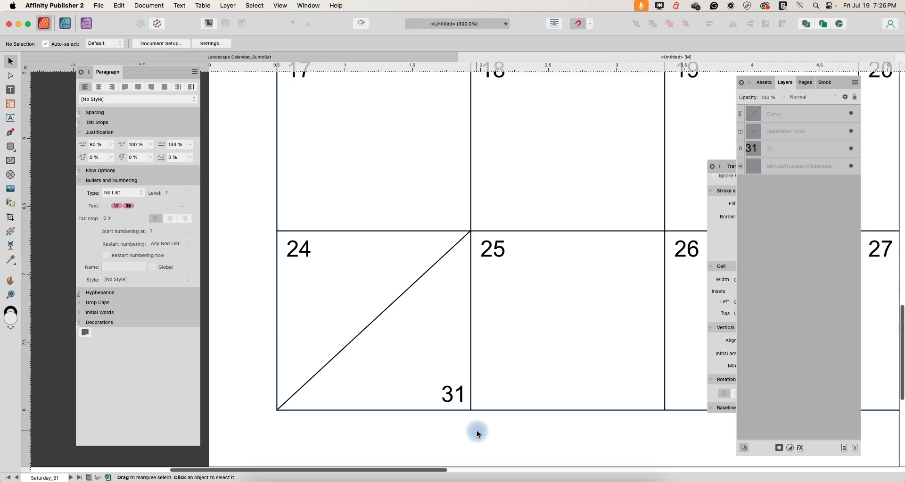
Copy the diagonal line in the 24 cell of the Saturday_31 master page.
key("super+1")
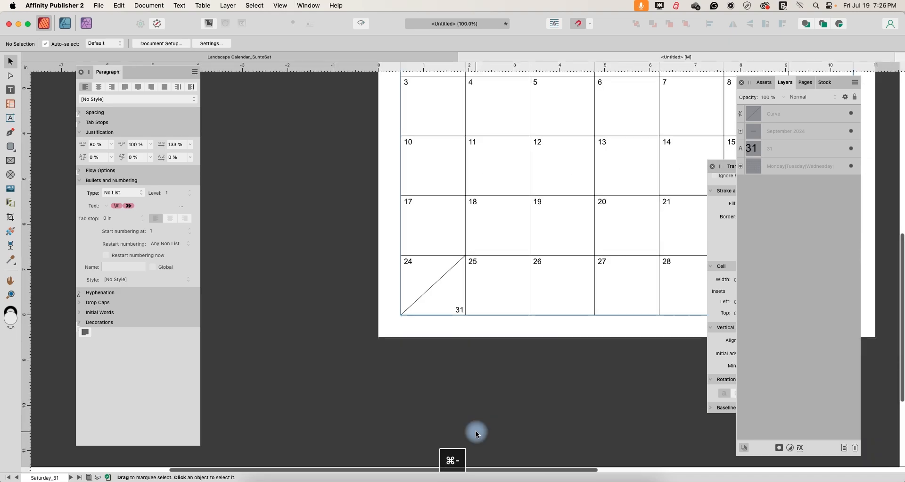
left_click_drag(445, 469, 523, 470)
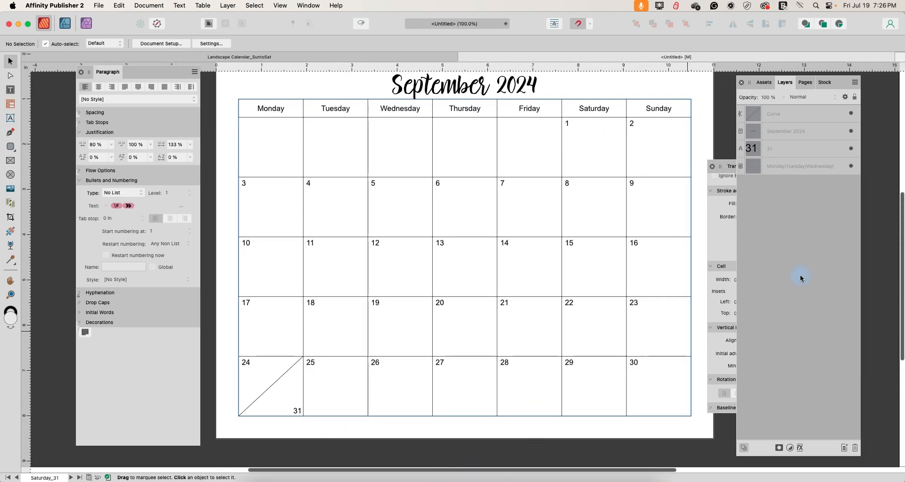
left_click(806, 83)
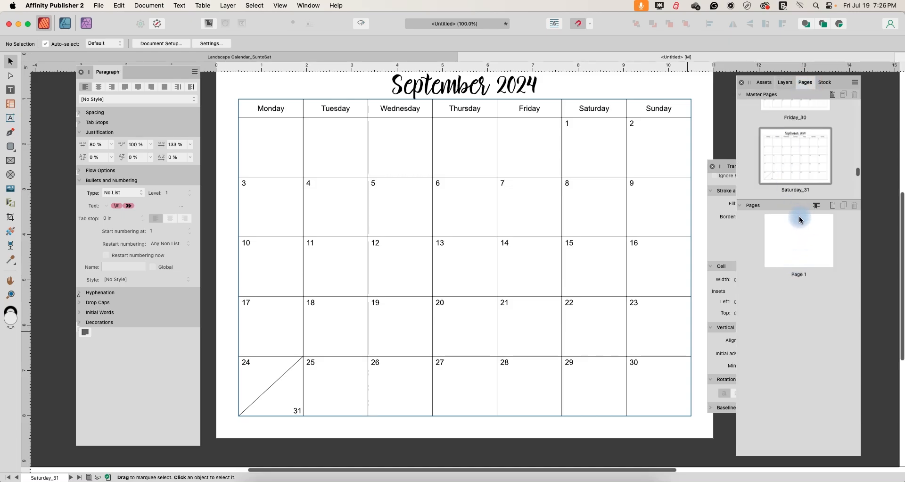
double_click(770, 149)
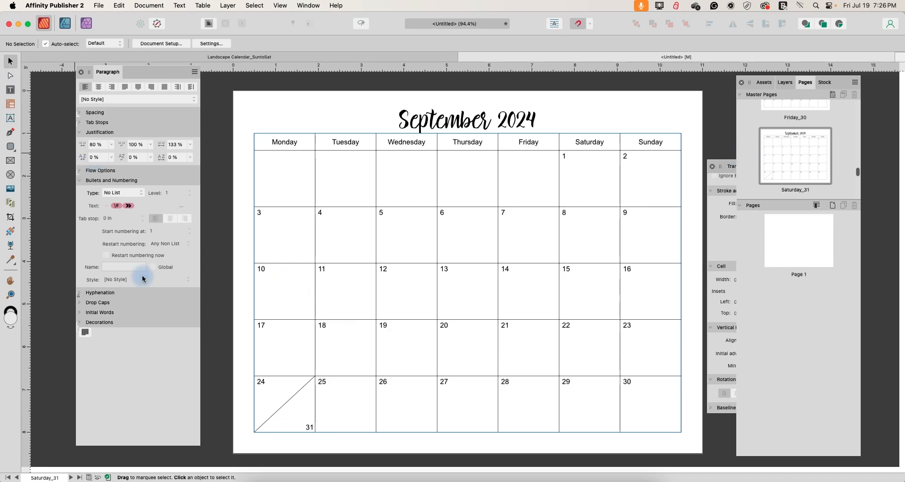
left_click(281, 411)
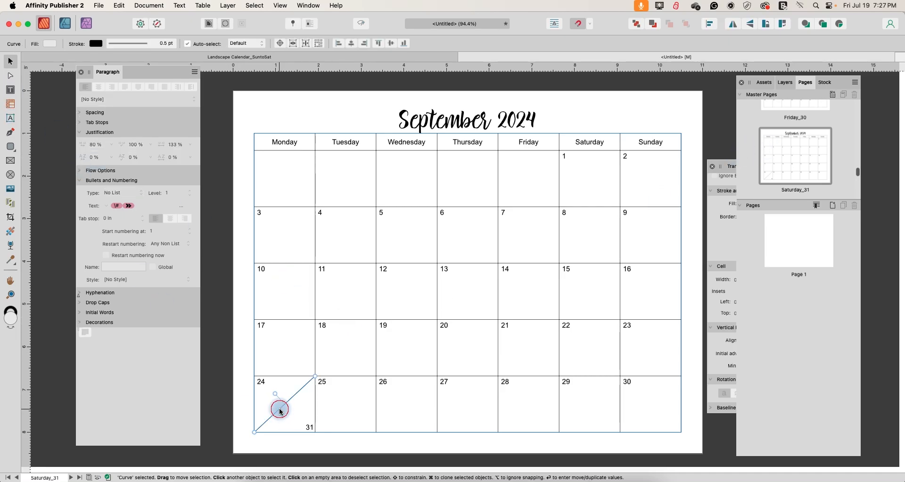
key("super+c")
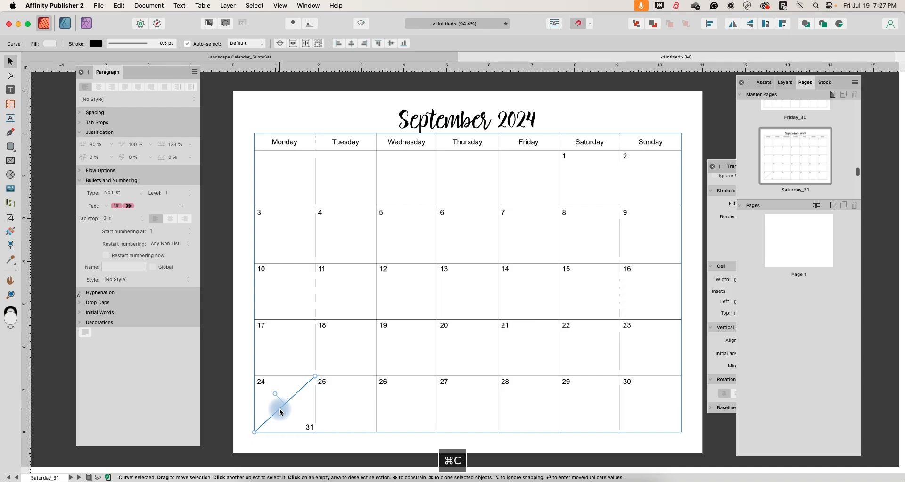
Paste the copied diagonal line across the 23 cell on the Sunday_31 master page.
scroll(803, 148, "down", 1)
scroll(805, 146, "down", 2)
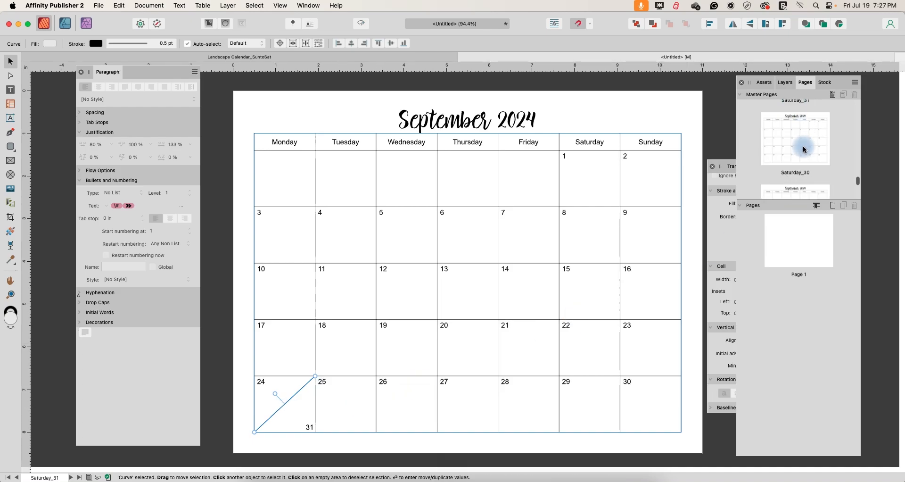
double_click(804, 150)
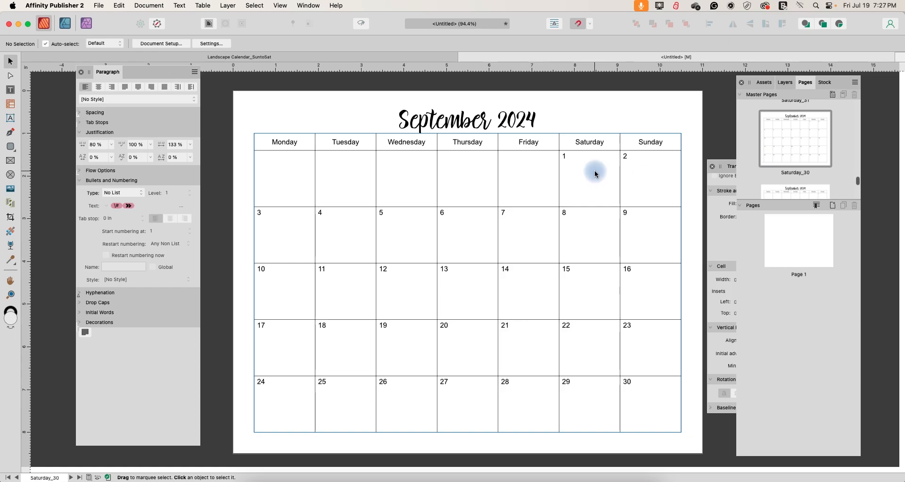
scroll(843, 162, "down", 2)
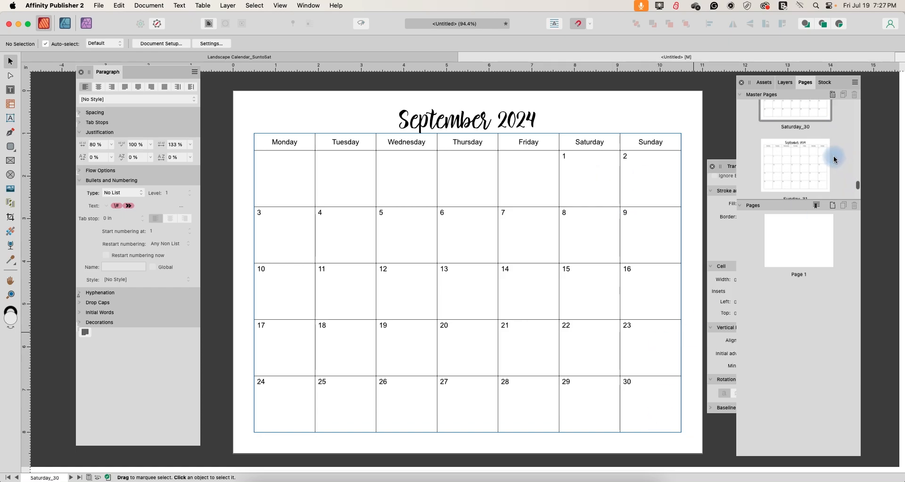
double_click(801, 162)
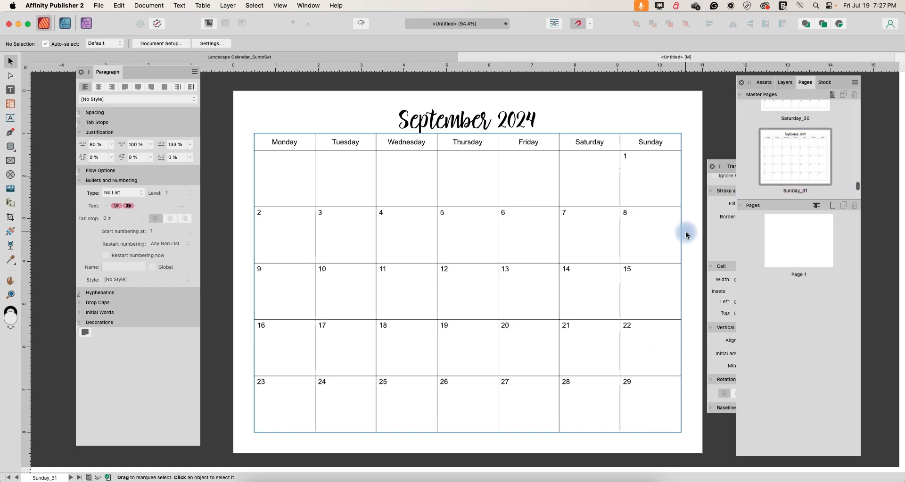
left_click(284, 412)
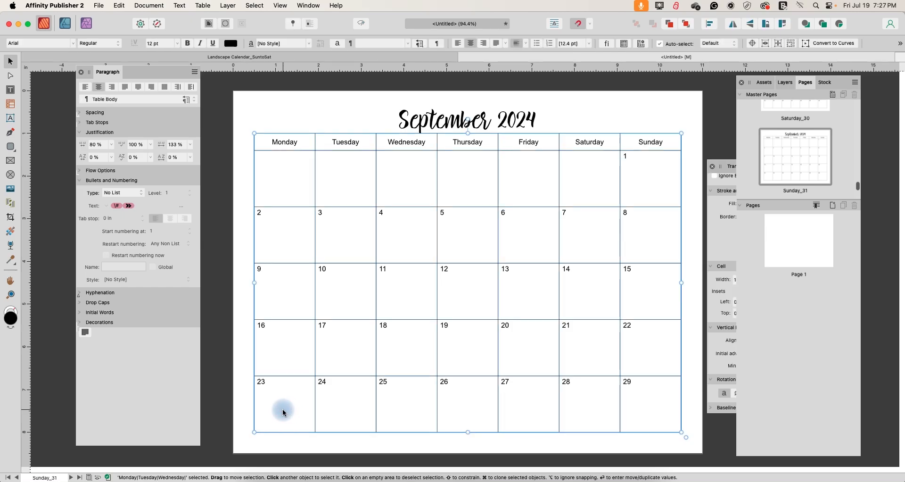
key("super+v")
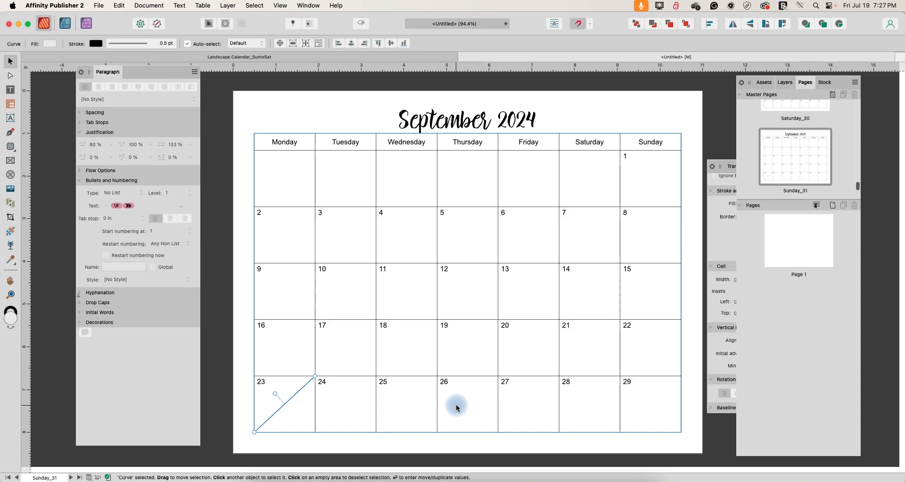
Paste a second diagonal line on Sunday_31 and move it across the 24 cell, corner to corner.
key("super+v")
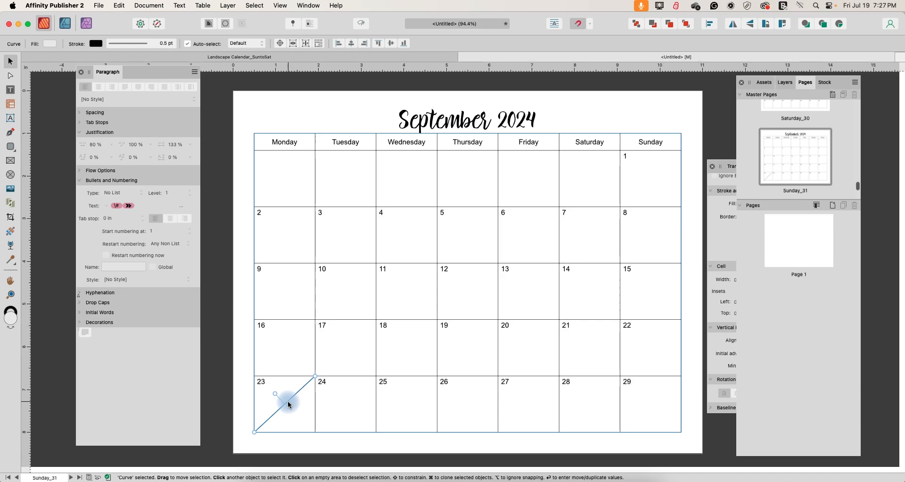
left_click_drag(290, 404, 346, 406)
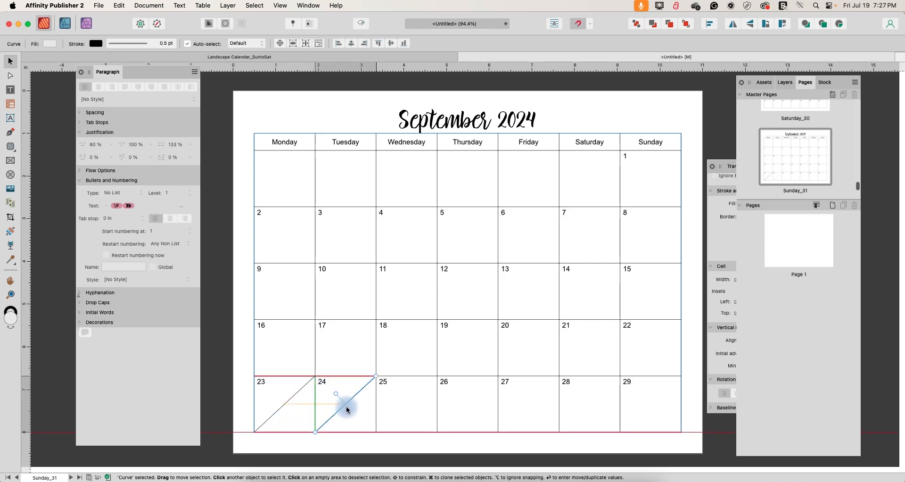
left_click(302, 427)
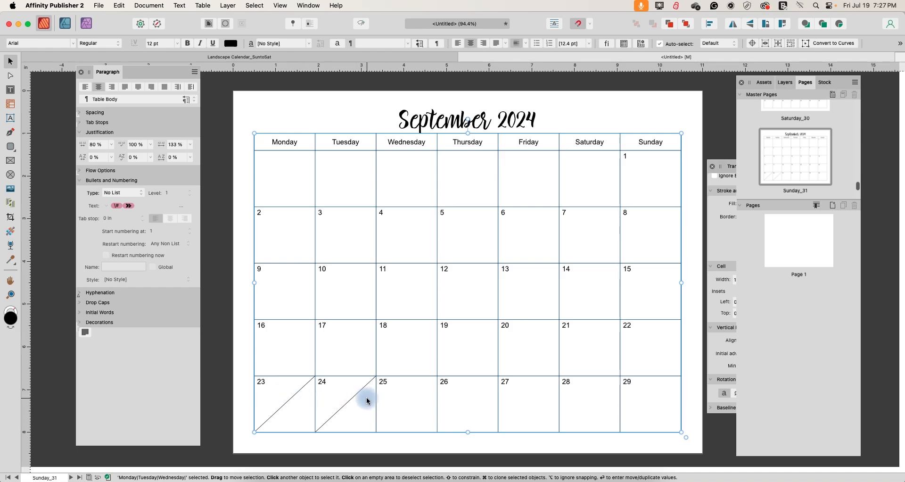
Open the Sunday_30 master page and paste the diagonal line across its 23 cell.
scroll(817, 155, "down", 2)
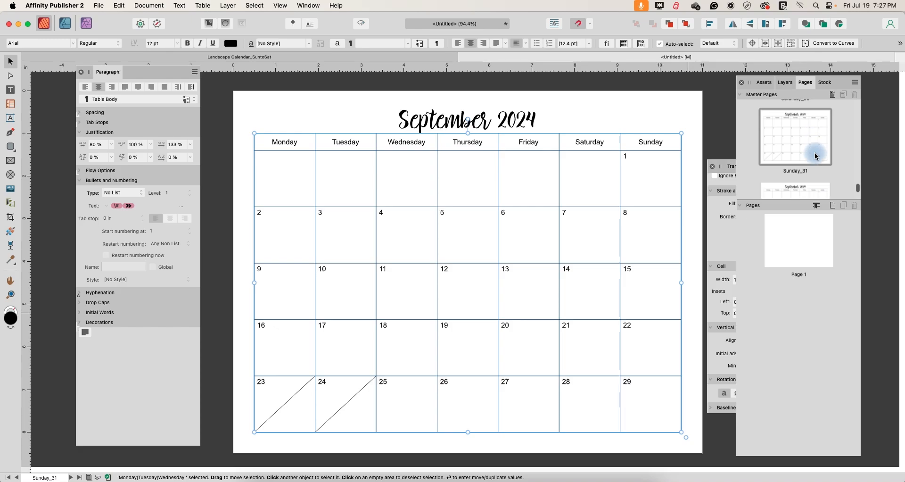
scroll(817, 155, "down", 2)
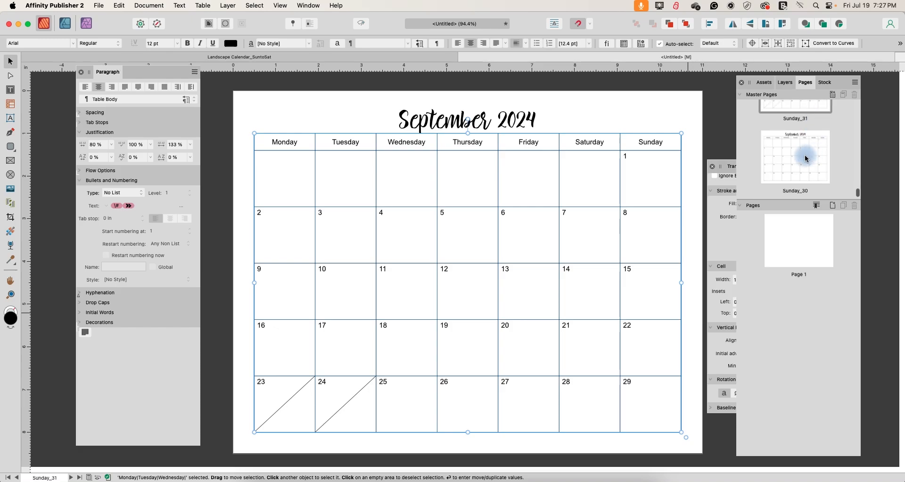
double_click(804, 158)
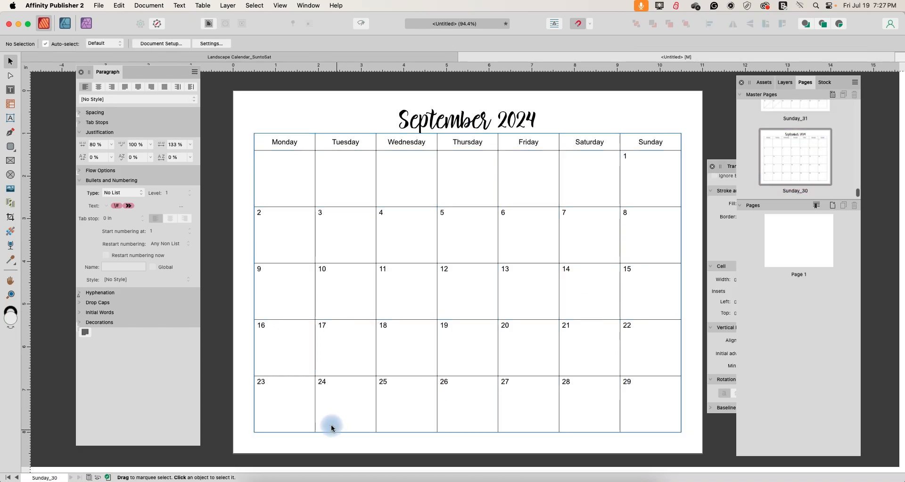
left_click(284, 414)
key("super+v")
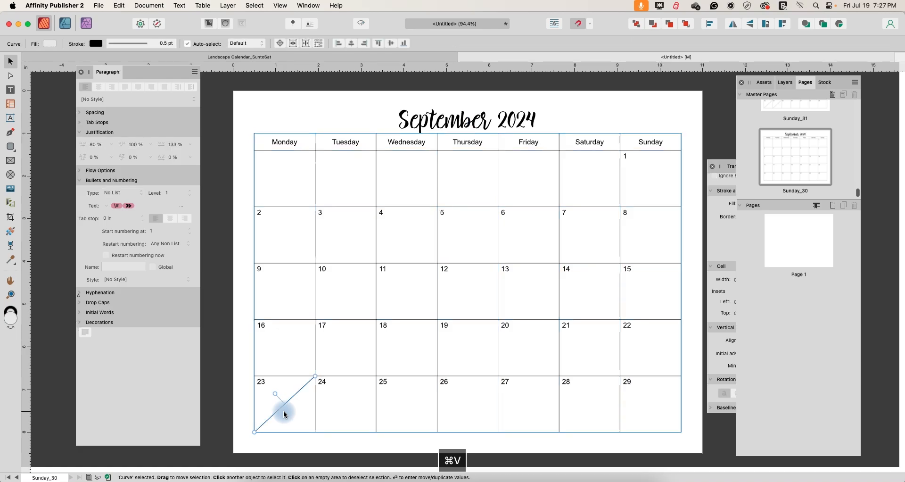
left_click(284, 422)
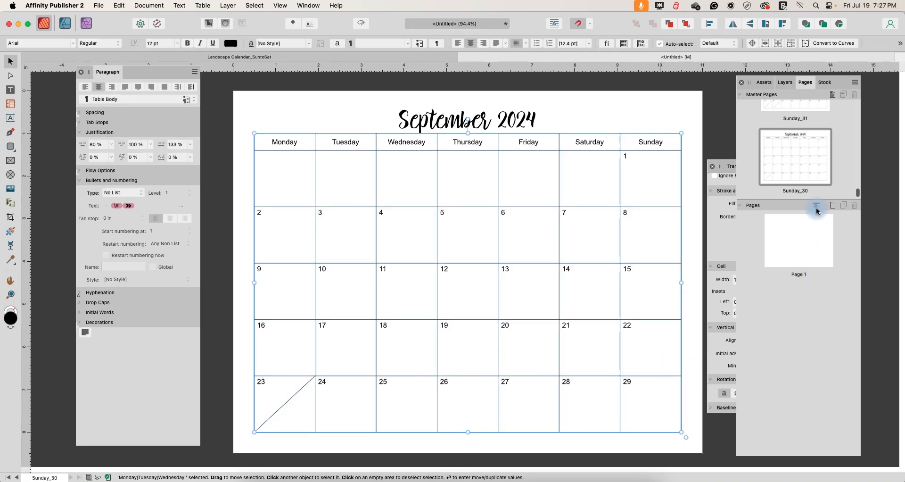
Return to the Saturday_31 master page and select the 31 text in the 24 cell.
scroll(830, 139, "up", 5)
scroll(830, 140, "up", 3)
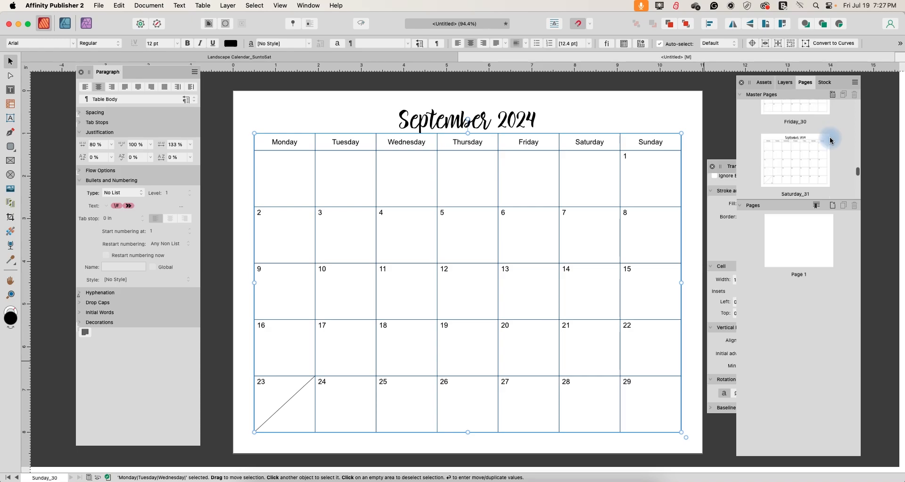
double_click(800, 160)
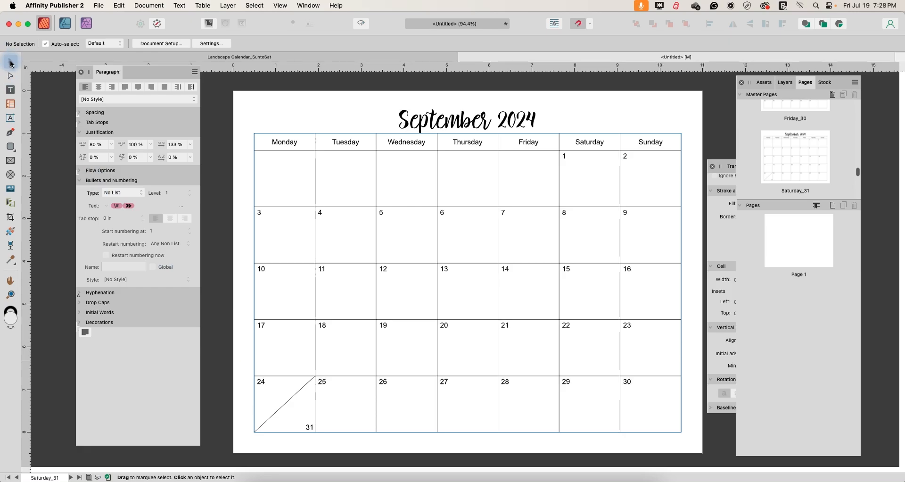
left_click(10, 63)
left_click(307, 428)
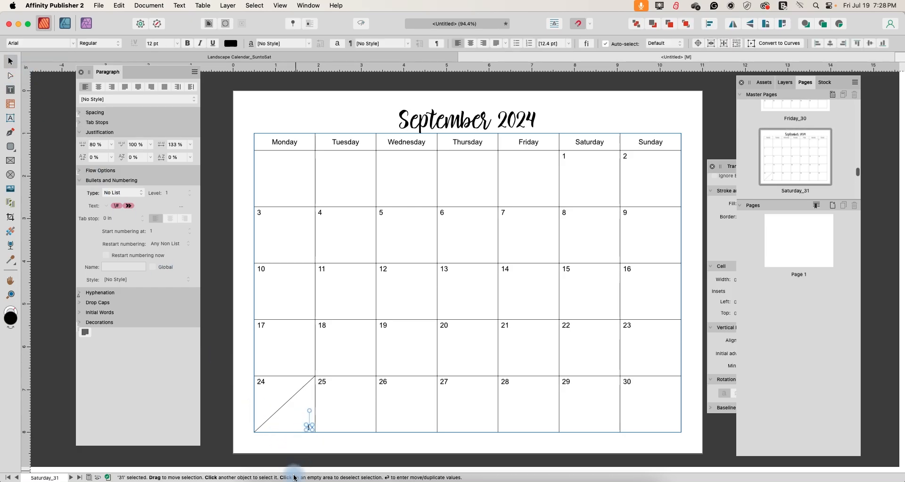
Copy the 31 from the Saturday_31 master and paste it into the lower corner of the 23 cell on Sunday_31.
key("super+c")
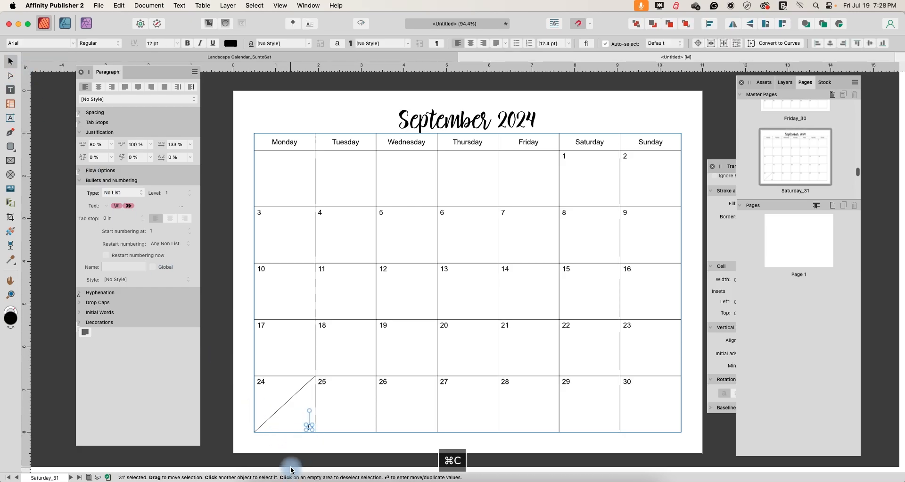
scroll(801, 141, "down", 3)
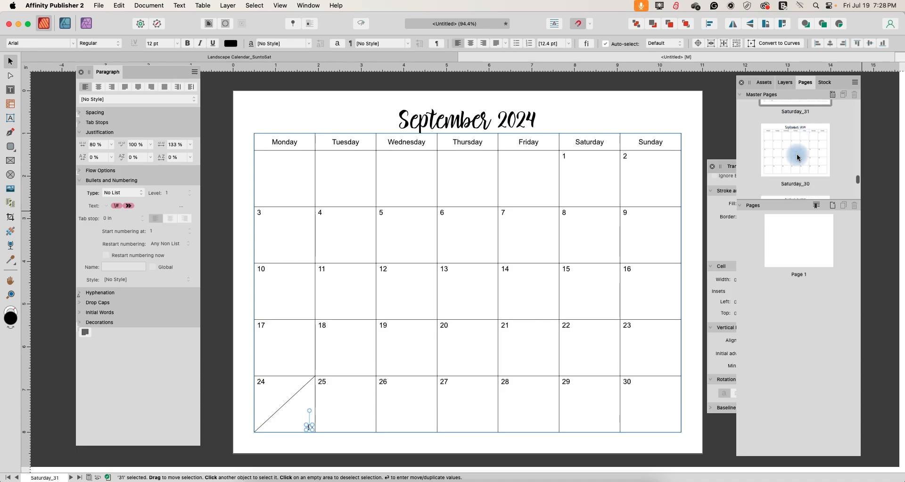
scroll(799, 156, "down", 3)
double_click(792, 146)
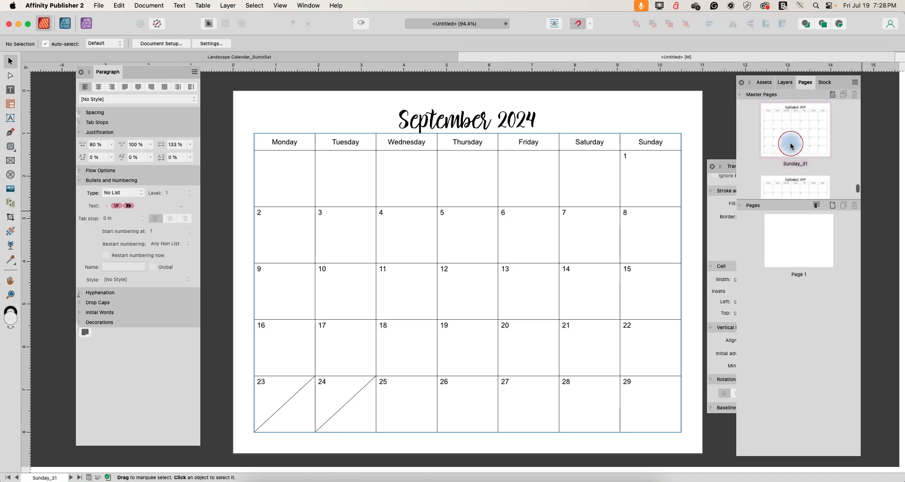
left_click(285, 423)
key("super+v")
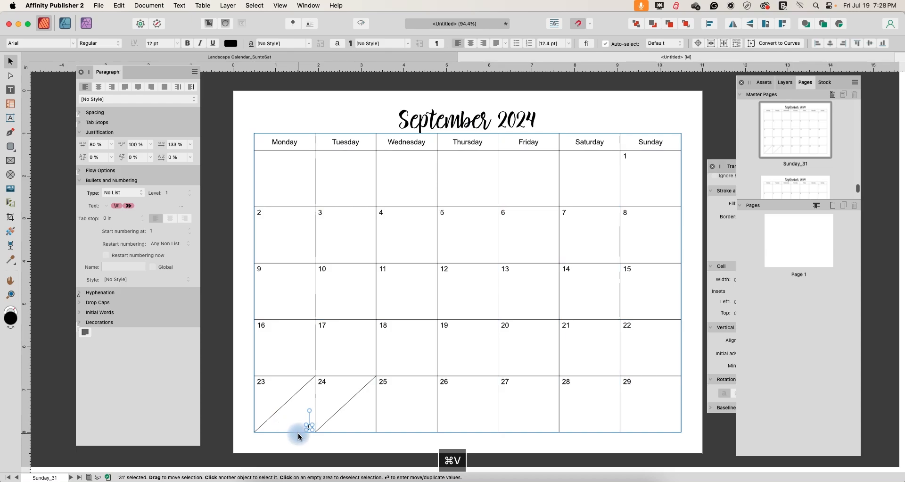
mouse_move(311, 437)
left_mouse_down()
mouse_move(303, 393)
mouse_move(310, 429)
left_mouse_up()
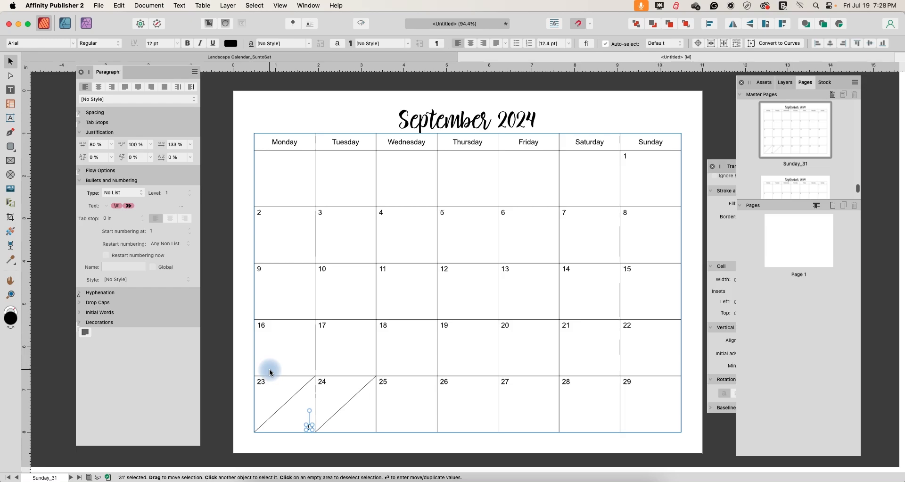
Paste a second 31 on the Sunday_31 master and move it into the lower corner of the split 24 cell.
key("super+v")
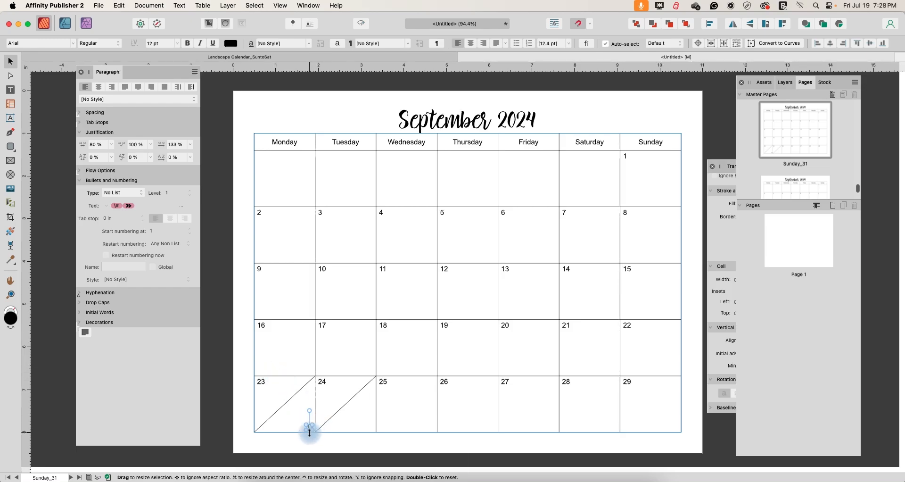
left_click_drag(309, 428, 369, 430)
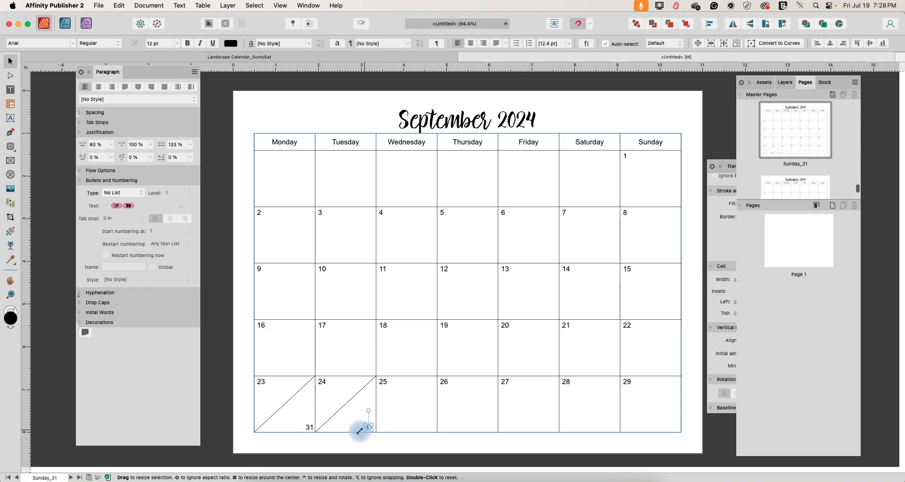
left_click(357, 430)
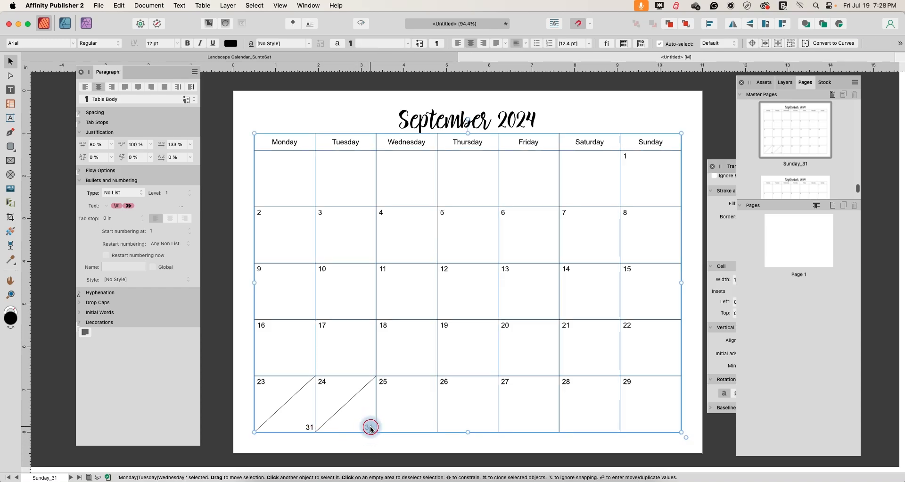
left_click(369, 432)
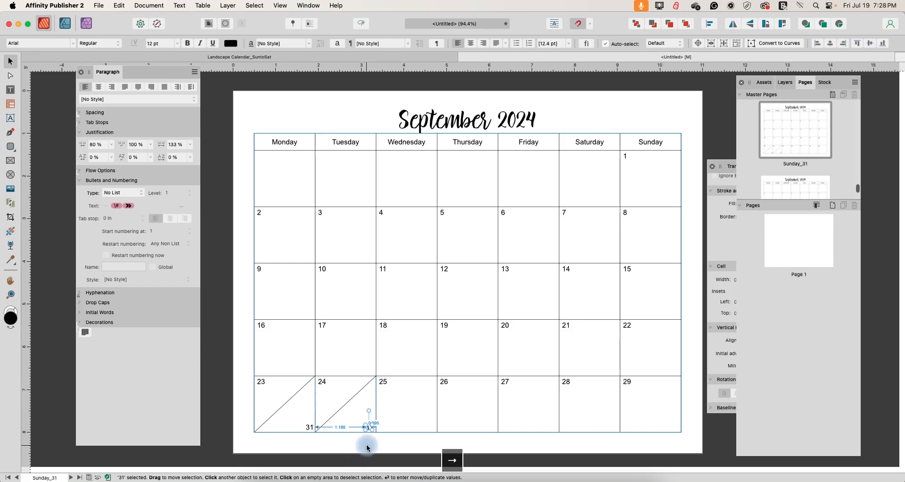
left_click(368, 445)
left_click(369, 427)
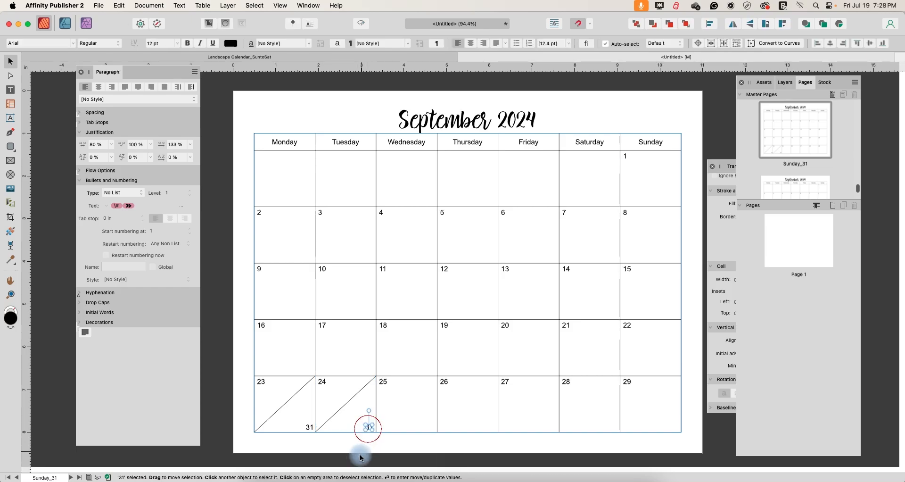
left_click(366, 450)
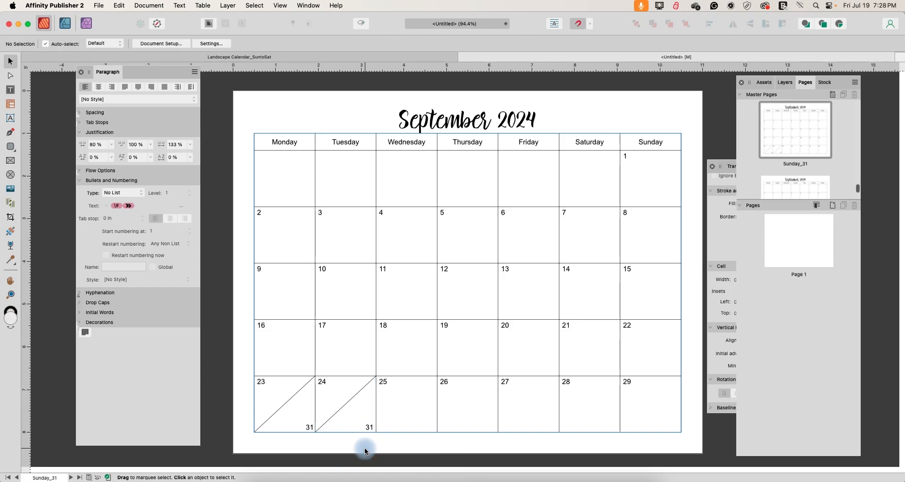
Nudge the 31 in the 24 cell slightly right to match the spacing of the one in the 23 cell.
left_click(369, 427)
key("Right")
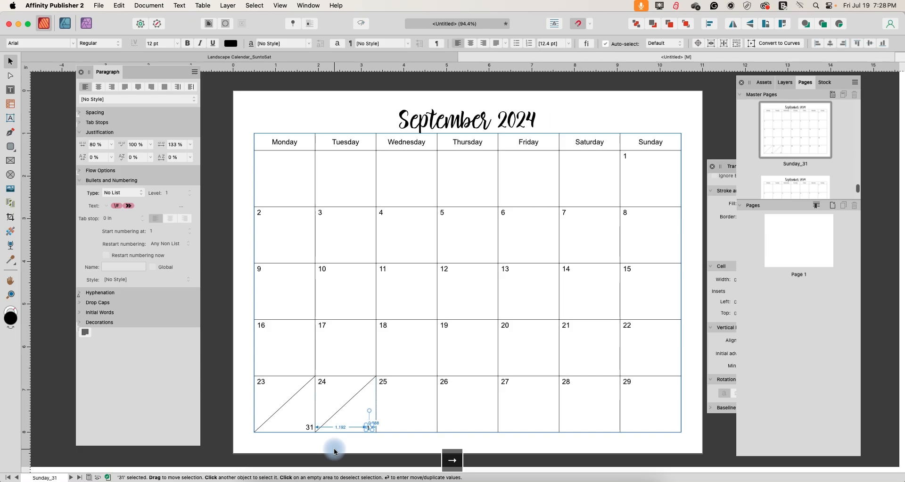
left_click(344, 447)
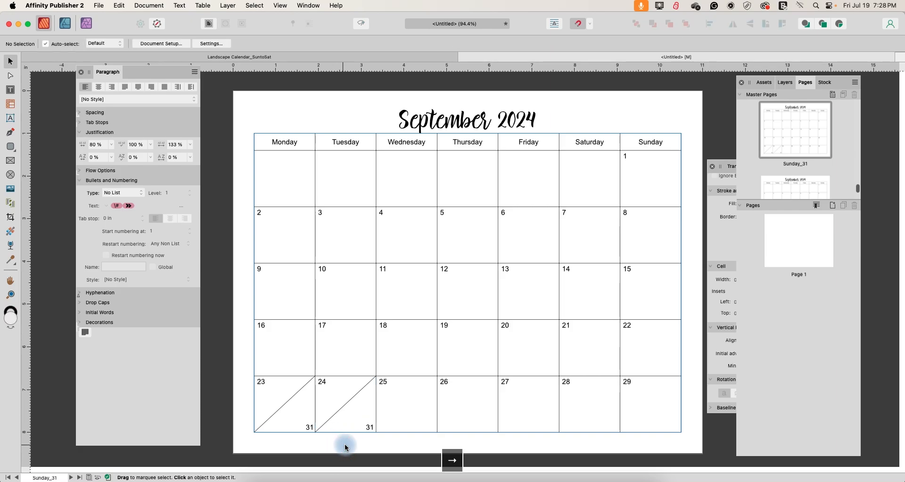
left_click(368, 429)
key("Right")
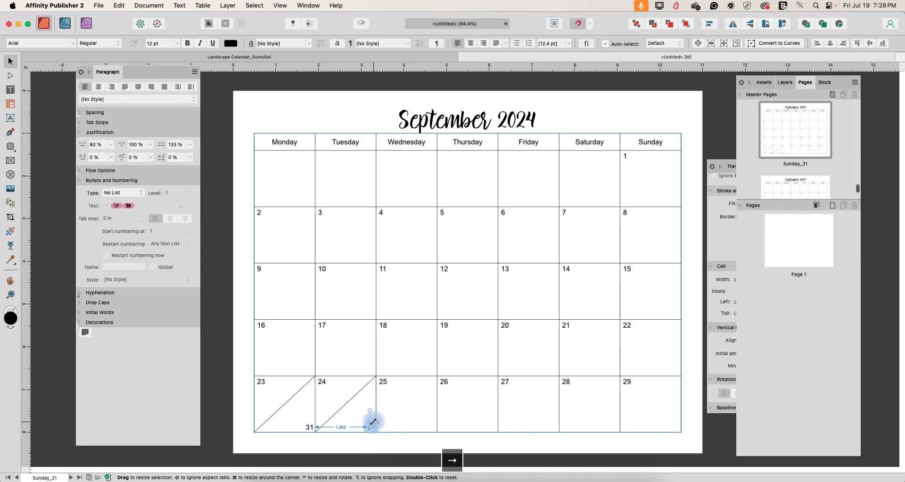
left_click(368, 443)
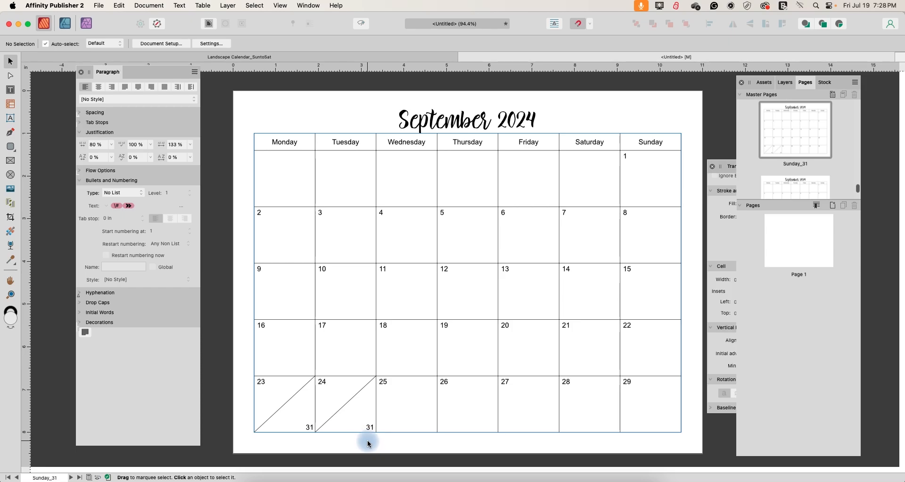
Paste the copied 31 into the split 23 cell on the Sunday_30 master and select its whole text for editing.
scroll(502, 377, "down", 5)
scroll(502, 377, "down", 3)
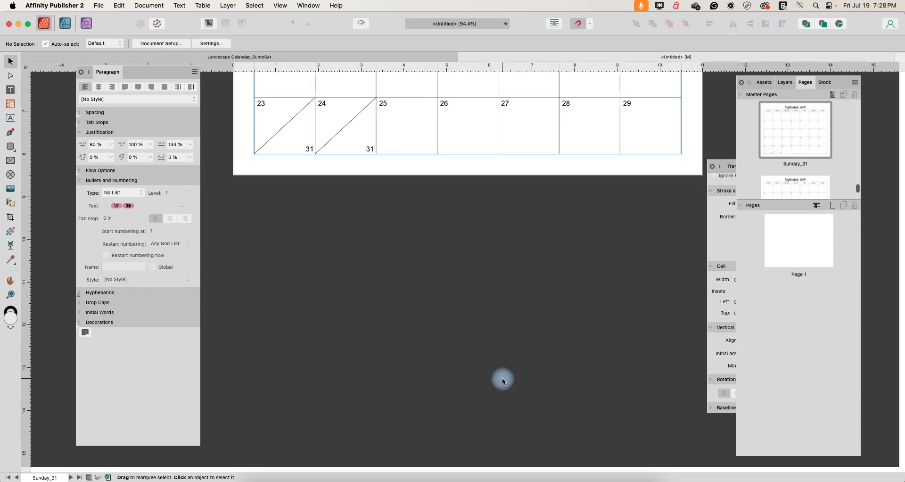
scroll(502, 377, "up", 2)
scroll(796, 179, "down", 2)
double_click(793, 173)
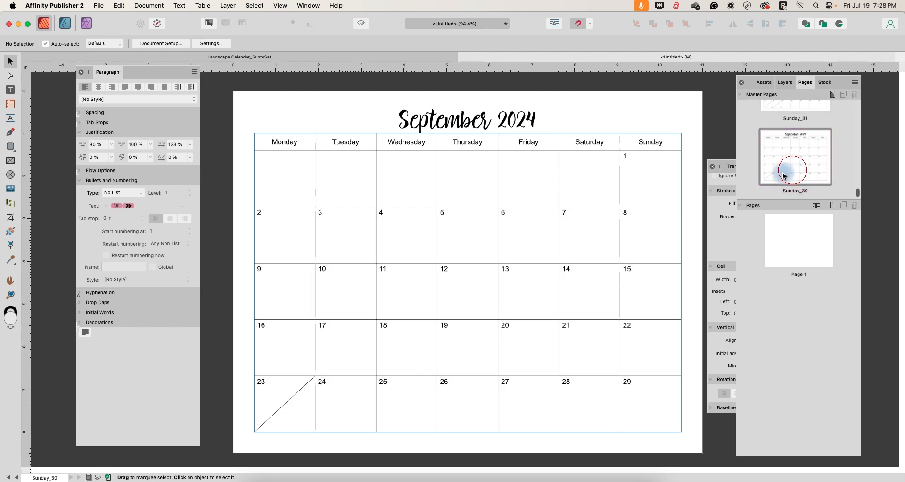
left_click(303, 415)
key("super+v")
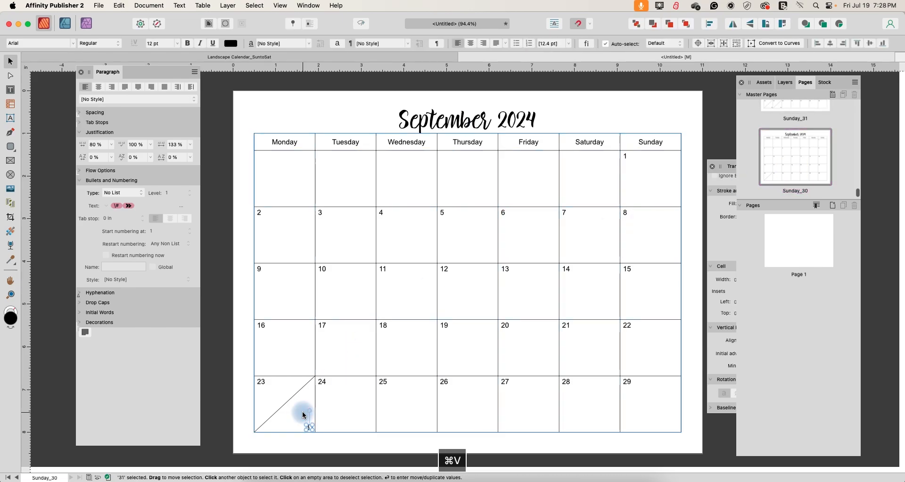
left_click(303, 442)
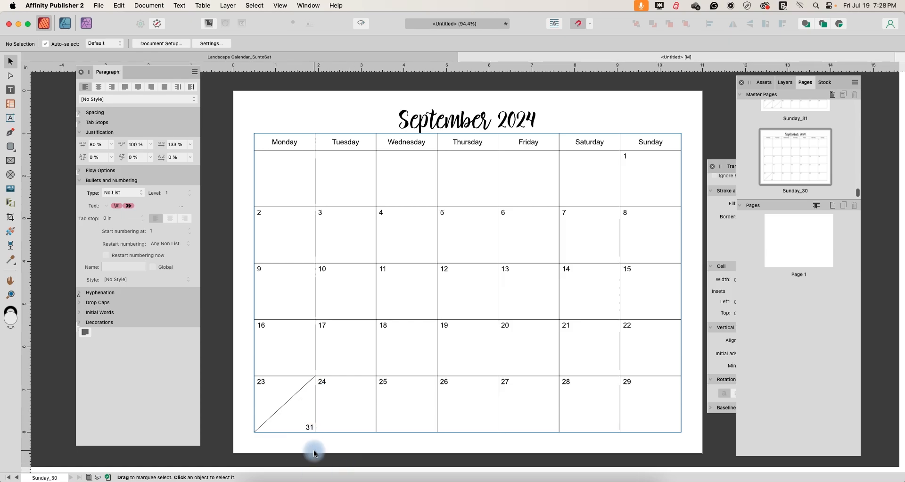
double_click(310, 427)
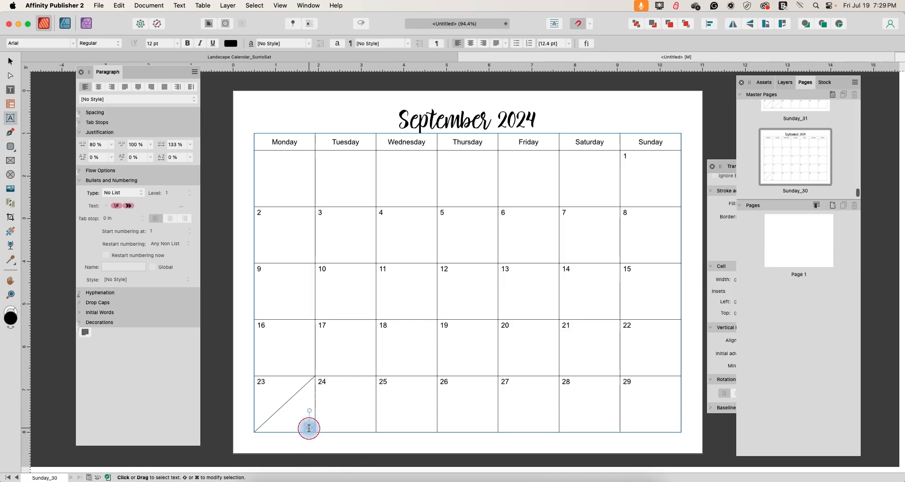
key("super+a")
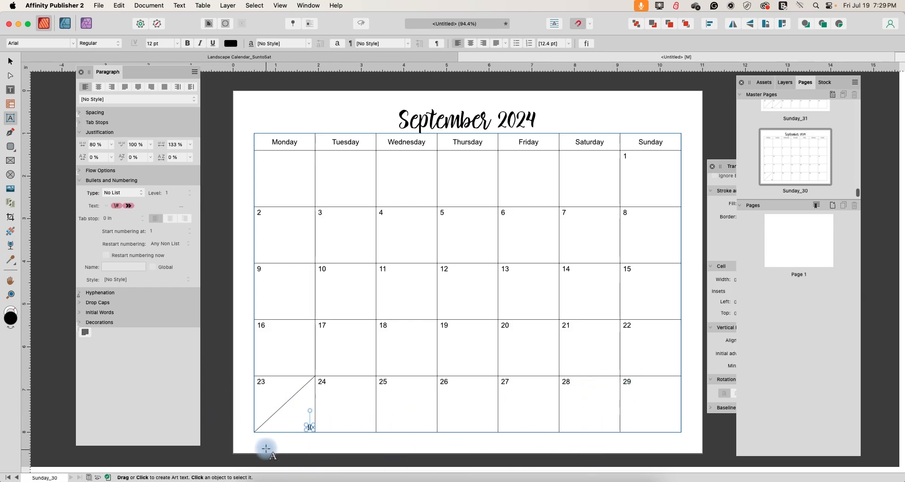
On the Sunday_31 master, change the added lower number in the 23 cell to 30.
scroll(785, 195, "up", 2)
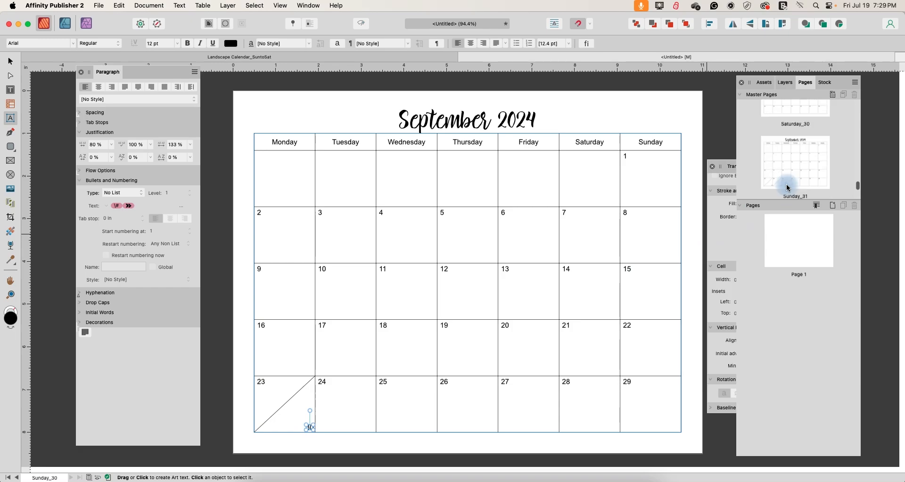
double_click(784, 188)
left_click(375, 373)
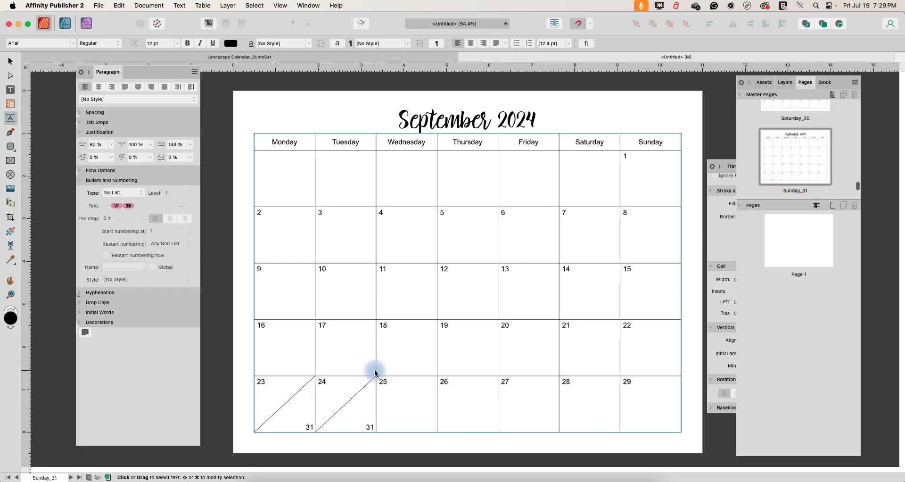
left_click(308, 427)
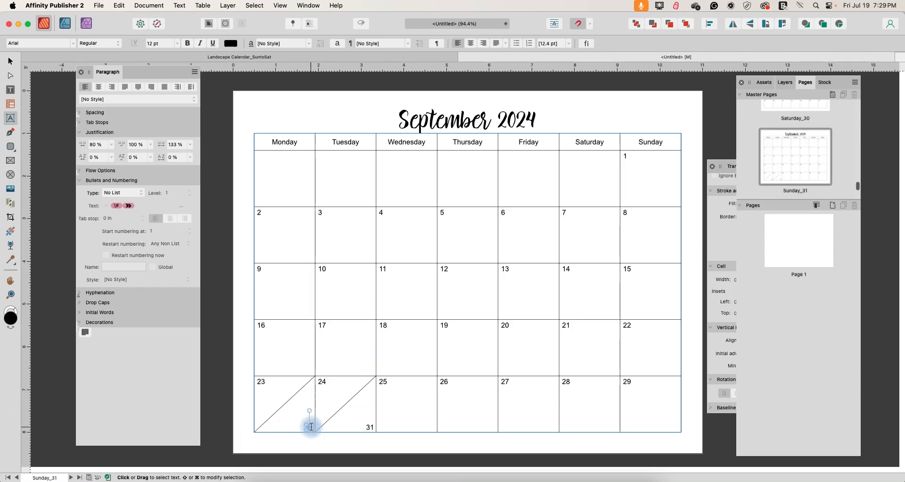
left_click(311, 427)
type("3")
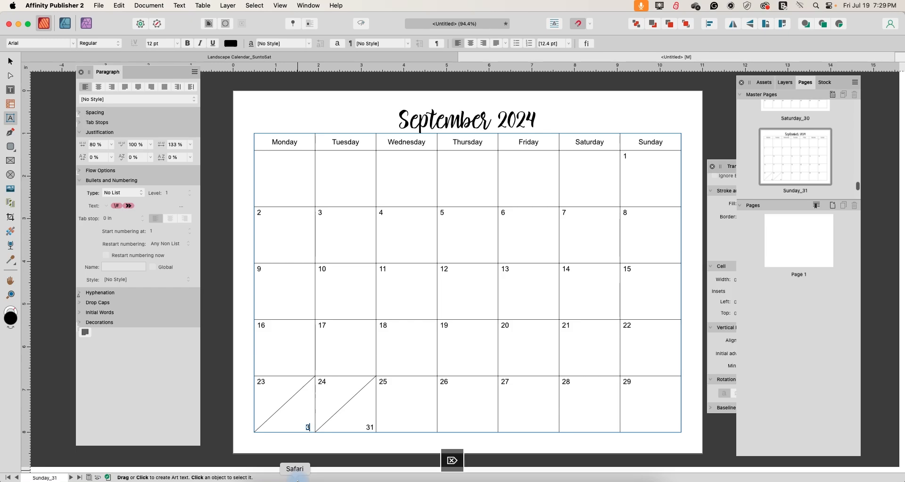
type("0")
left_click(333, 457)
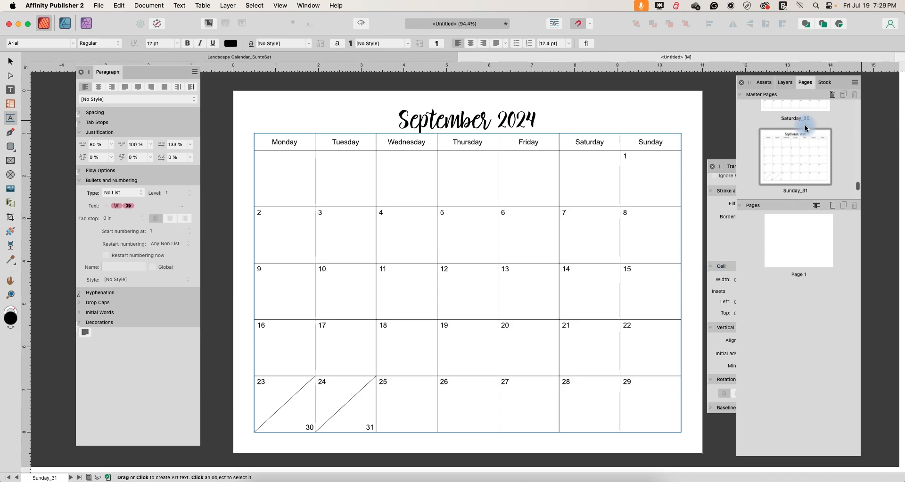
On the Monday_31 master, merge the four empty cells after the 31 in the last row, from Thursday to Sunday.
scroll(792, 132, "up", 5)
scroll(816, 139, "up", 5)
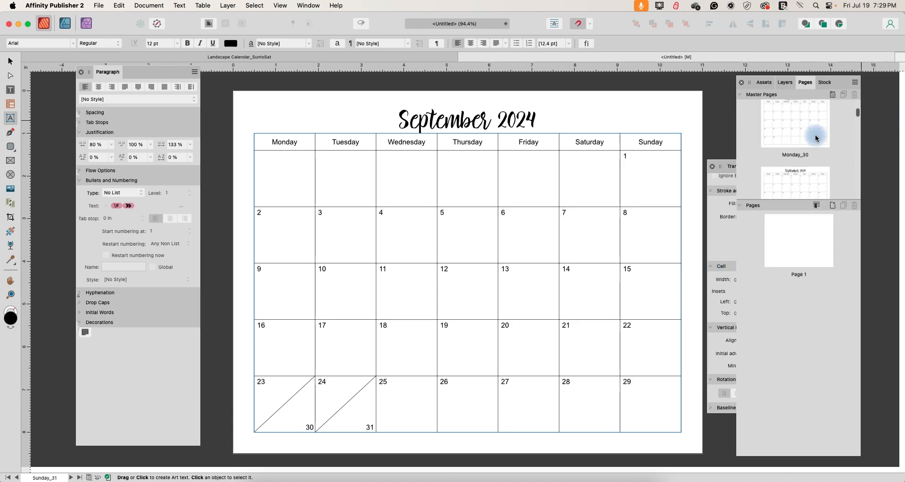
double_click(806, 130)
left_click(652, 165)
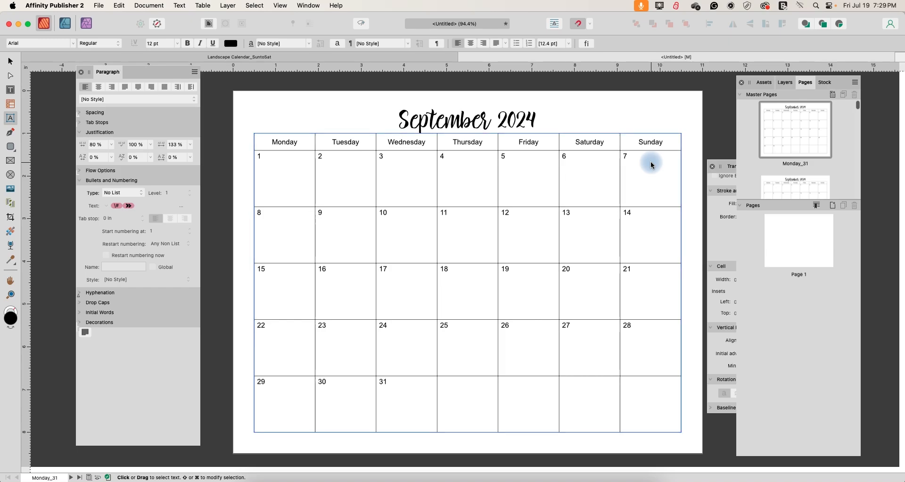
left_click(521, 439)
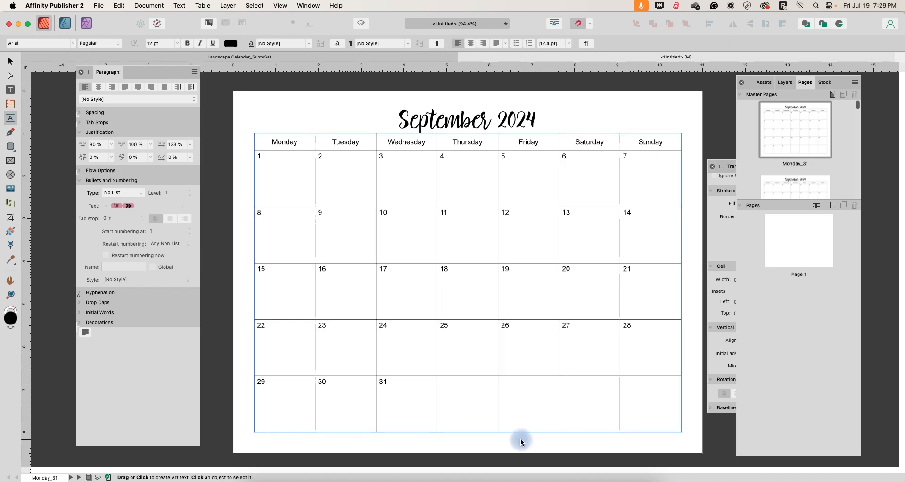
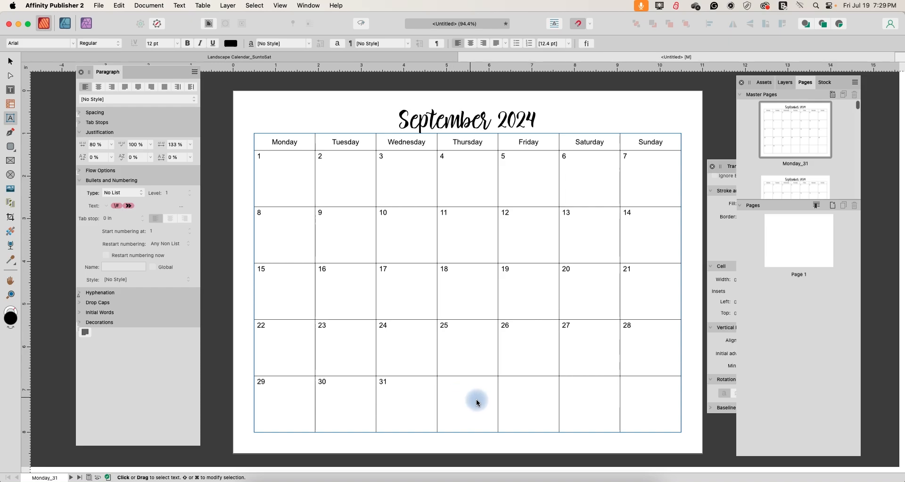
left_click_drag(481, 398, 639, 406)
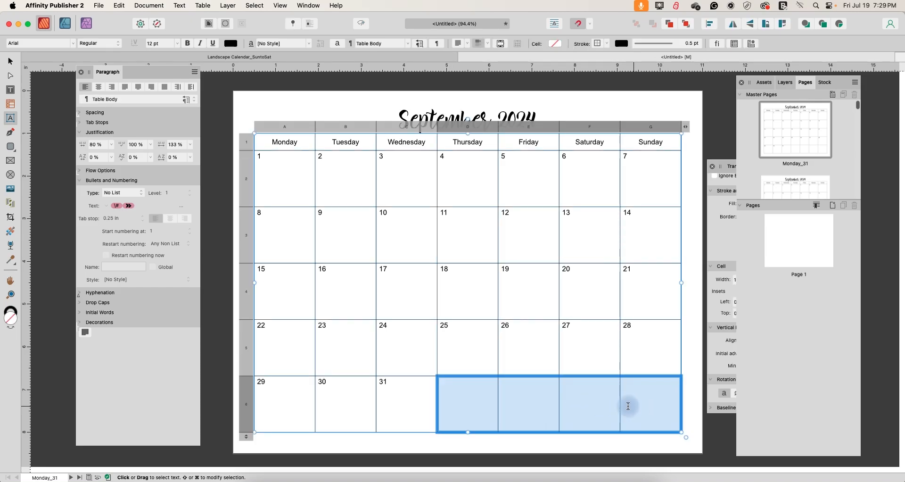
right_click(542, 399)
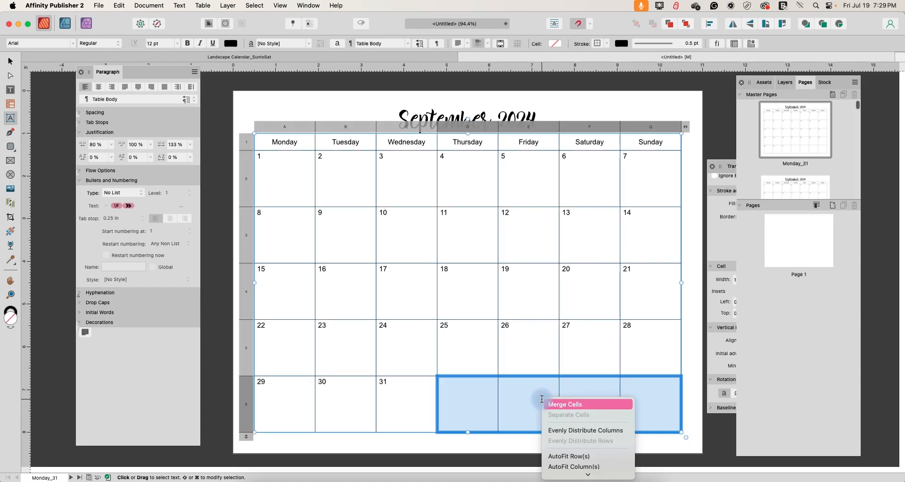
left_click(555, 403)
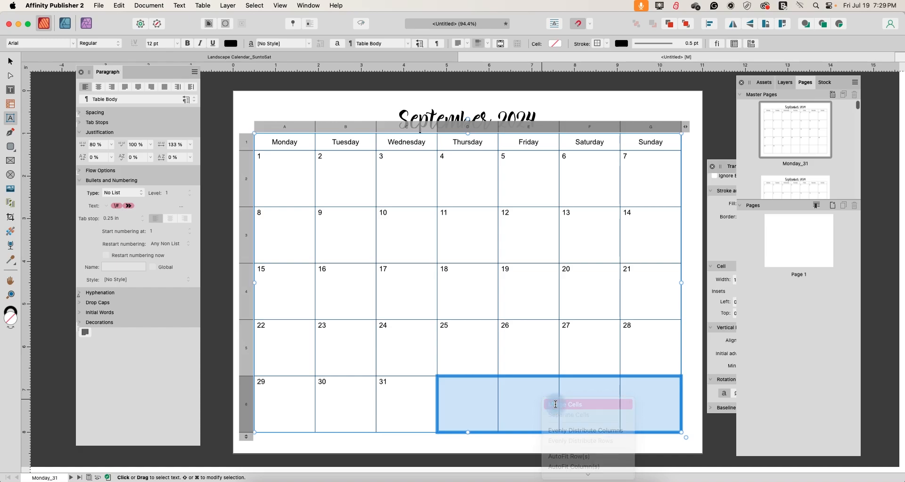
On the Monday_30 master, merge the five empty cells after the 30 in the last row, from Wednesday to Sunday.
scroll(801, 174, "down", 2)
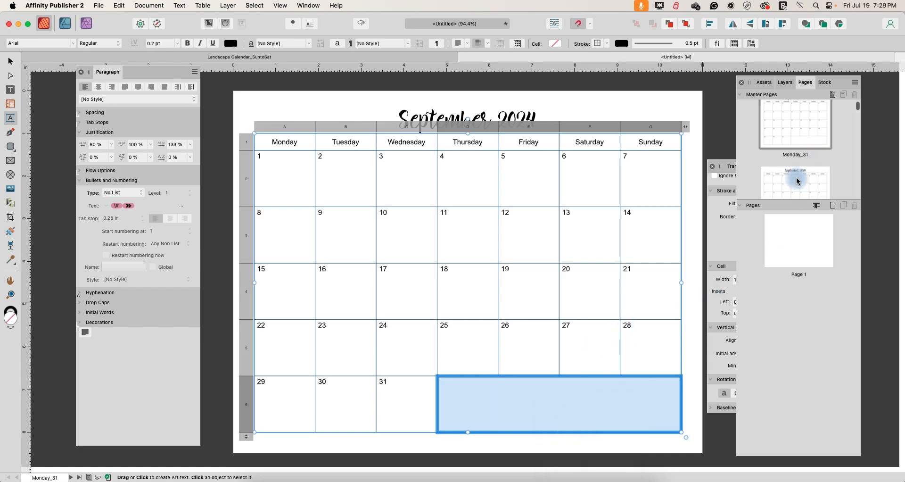
left_click(796, 175)
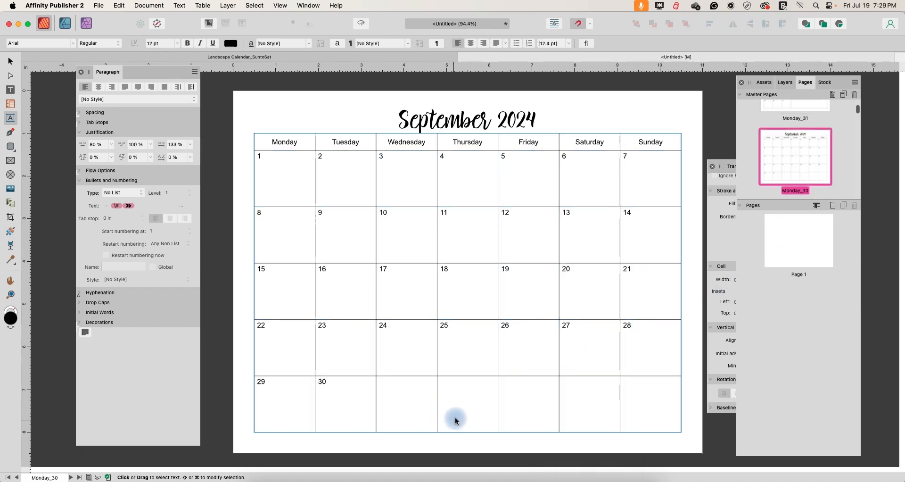
left_click(414, 398)
left_click_drag(414, 398, 632, 410)
right_click(632, 411)
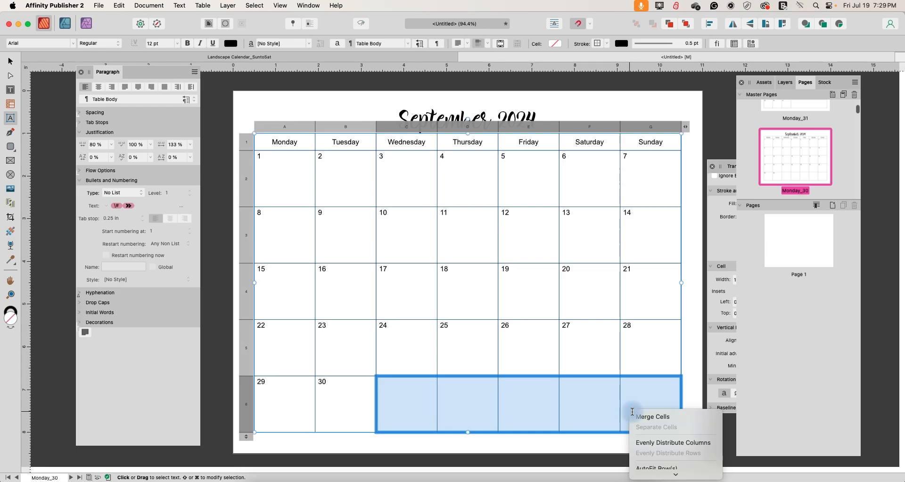
left_click(642, 414)
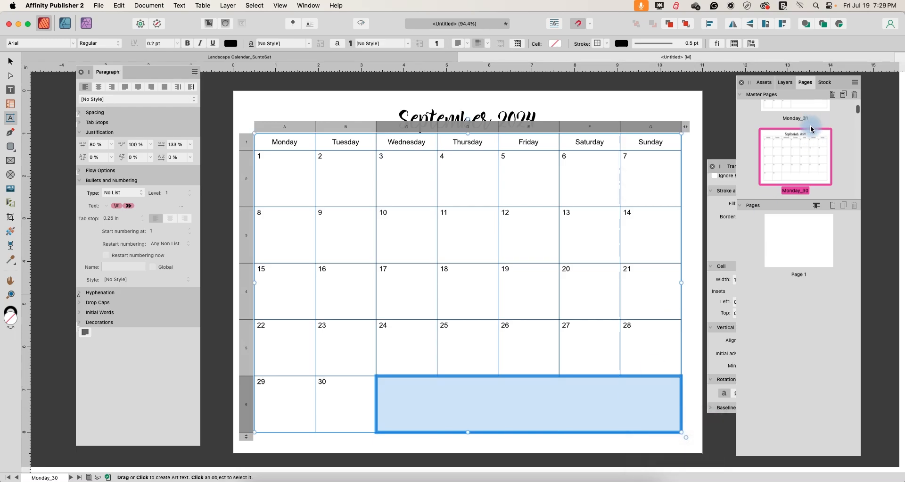
On the Tuesday_31 master, merge the three empty cells after the 31 in the last row, from Friday to Sunday.
scroll(807, 136, "down", 2)
left_click(788, 157)
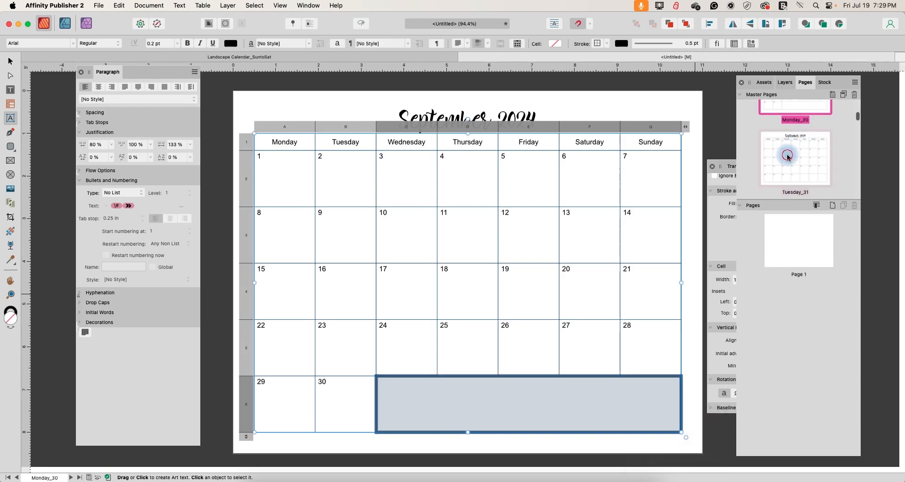
left_click(535, 395)
left_click_drag(536, 396, 657, 411)
right_click(622, 410)
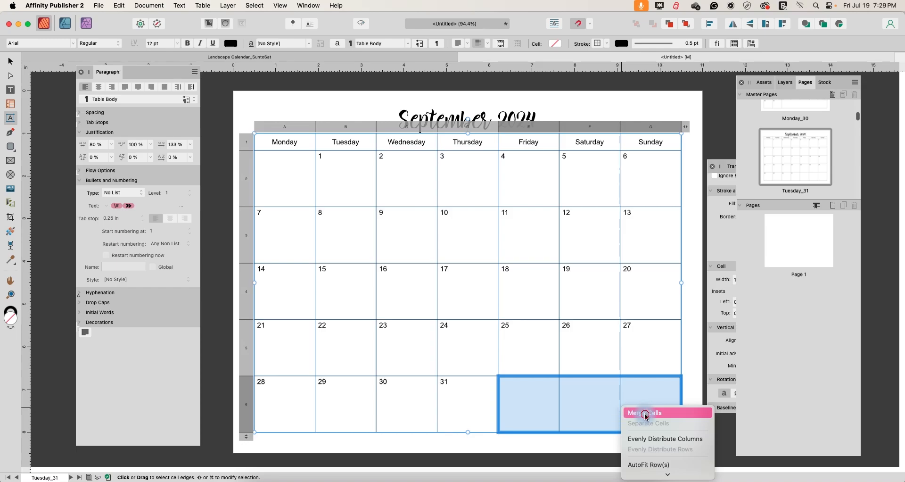
left_click(643, 413)
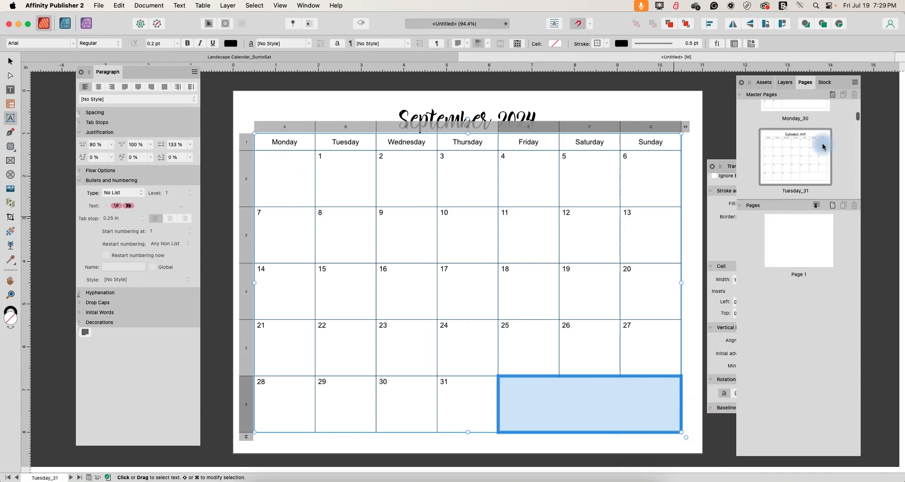
On the Tuesday_30 master, merge the four empty cells after the 30 in the last row, from Thursday to Sunday.
scroll(824, 139, "down", 2)
double_click(807, 159)
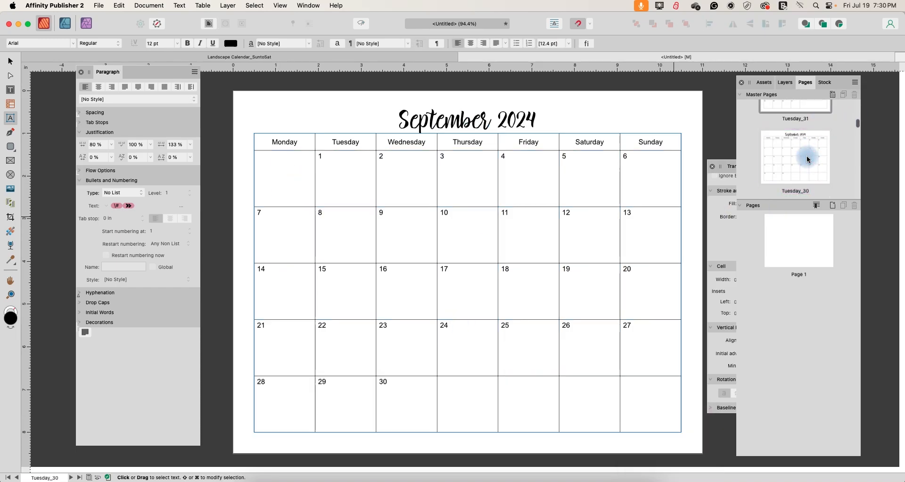
left_click_drag(481, 404, 656, 404)
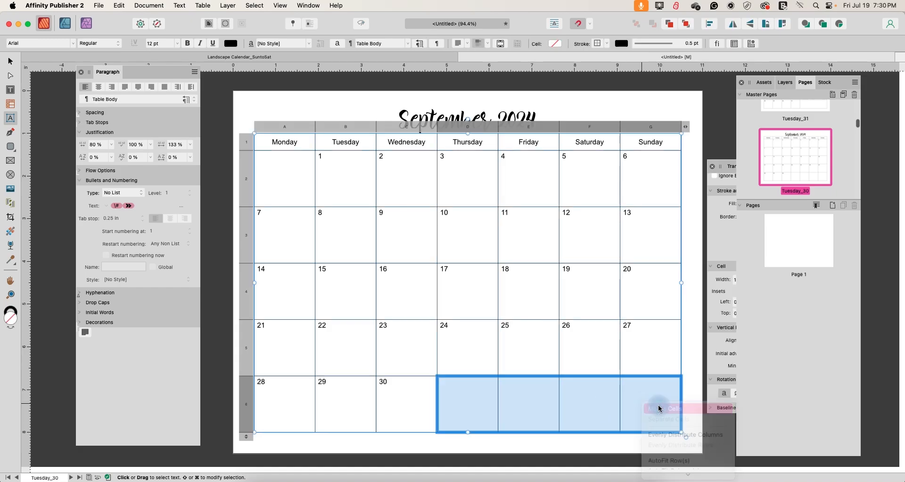
On the Wednesday_31 master, merge the empty Monday and Tuesday cells before the 1 in the first week row.
scroll(807, 171, "down", 2)
double_click(807, 171)
left_click(642, 400)
right_click(340, 169)
left_click_drag(293, 168, 333, 171)
left_click(356, 178)
On the Wednesday_30 master, merge the empty Monday and Tuesday cells before the 1 and select the empty Friday to Sunday cells in the last row.
scroll(804, 148, "down", 2)
double_click(804, 149)
right_click(335, 172)
left_click(358, 180)
left_click_drag(523, 405, 632, 412)
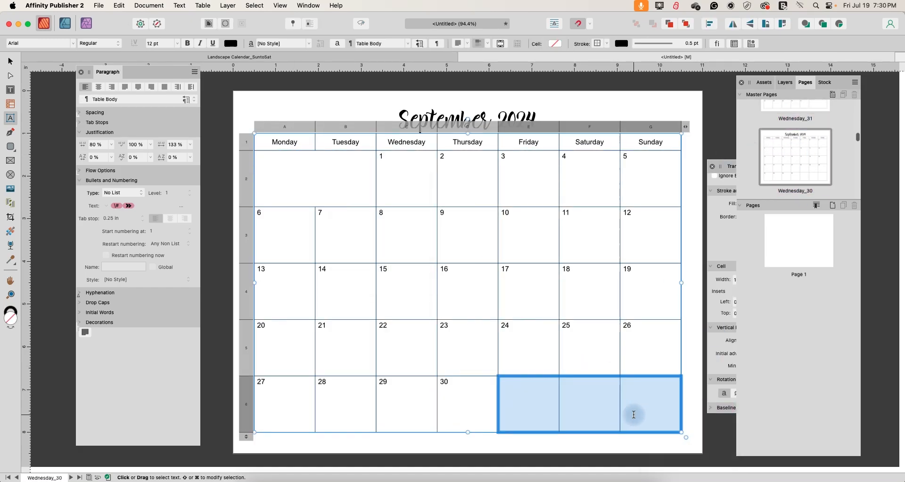
On the Saturday_31 master, merge the empty first-week cells from Monday to Thursday.
scroll(808, 151, "down", 2)
double_click(773, 176)
left_click(245, 180)
left_click_drag(285, 178, 455, 192)
right_click(455, 193)
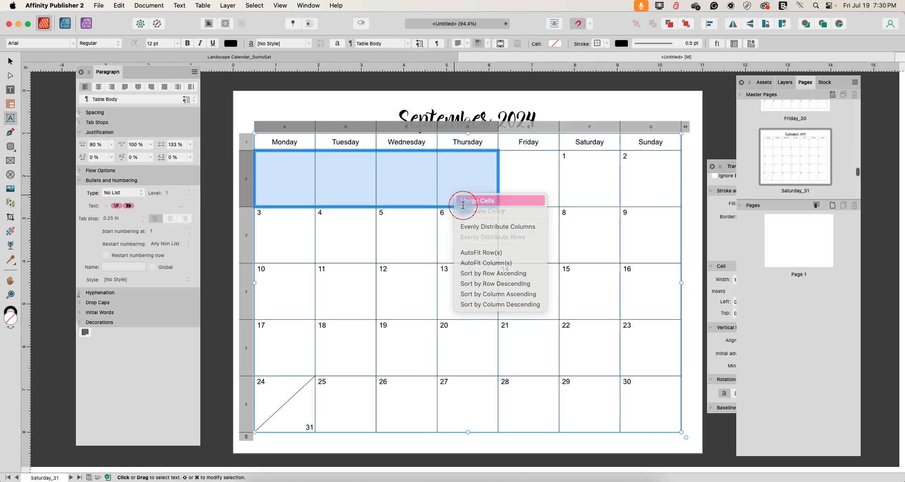
left_click(464, 201)
On the Saturday_30 master, merge the five empty first-week cells from Monday to Friday.
scroll(778, 158, "down", 2)
double_click(778, 158)
left_click_drag(285, 178, 527, 196)
right_click(527, 193)
left_click(542, 201)
On the Sunday_31 master, merge the six empty first-week cells from Monday to Saturday.
scroll(820, 146, "down", 2)
double_click(801, 152)
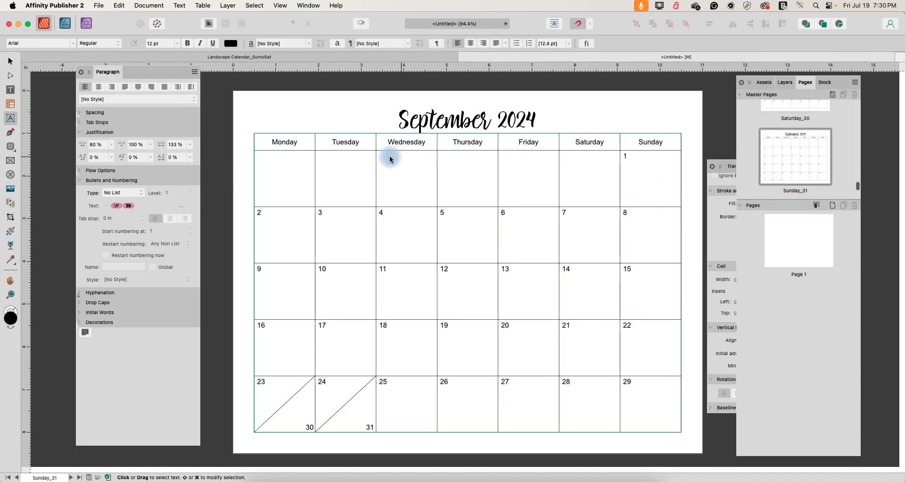
left_click_drag(284, 175, 587, 191)
right_click(585, 188)
left_click(597, 192)
On the Sunday_30 master, merge the six empty first-week cells from Monday to Saturday.
scroll(778, 156, "down", 2)
double_click(777, 156)
left_click_drag(285, 178, 573, 185)
right_click(579, 188)
left_click(592, 193)
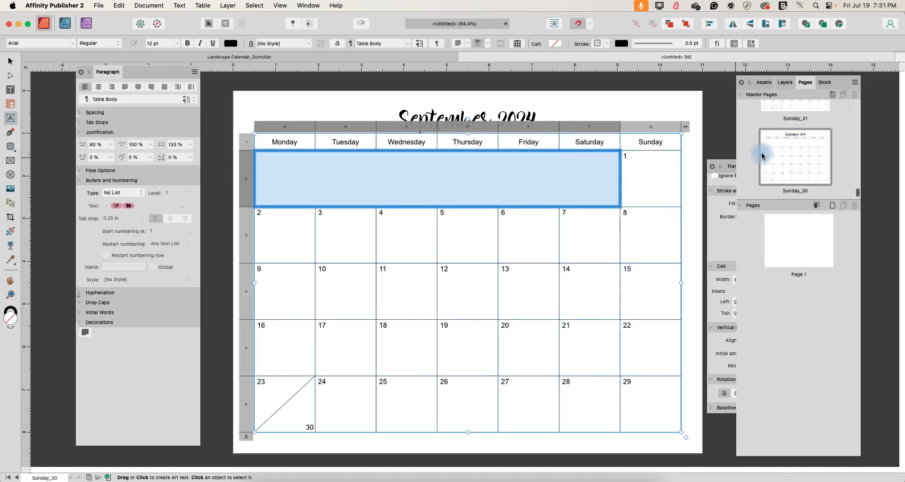
Save the document as LandscapeCalendar_Mon-Sun.
left_click(100, 5)
left_click(102, 97)
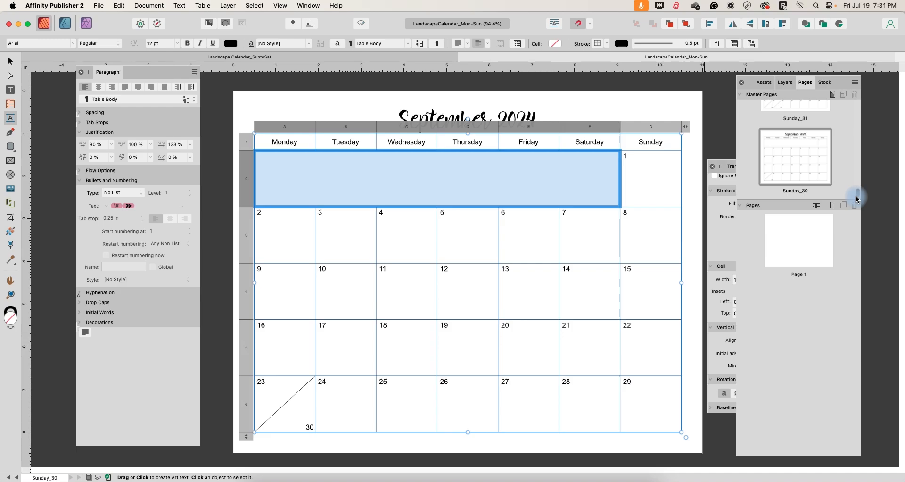
On page 1, add a text frame in the upper middle of the page with the centred text "Title Page" in Arial Narrow.
left_click_drag(856, 198, 857, 106)
left_click(793, 239)
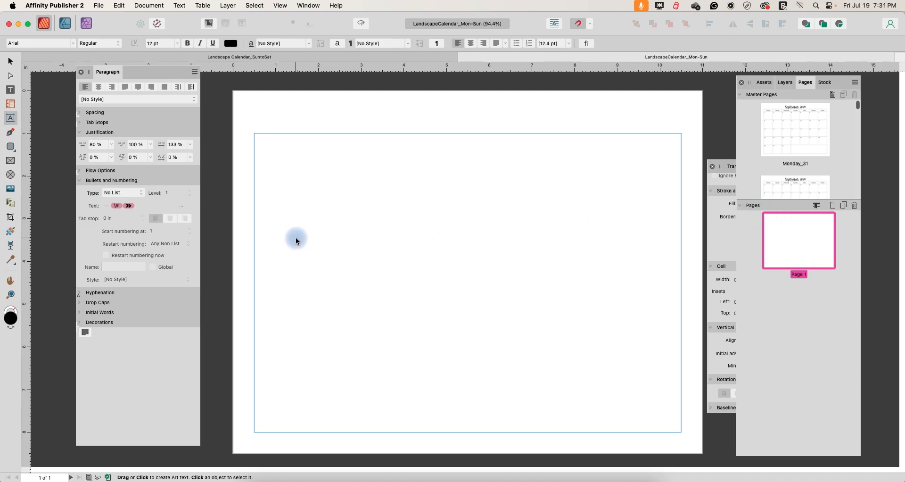
left_click(12, 92)
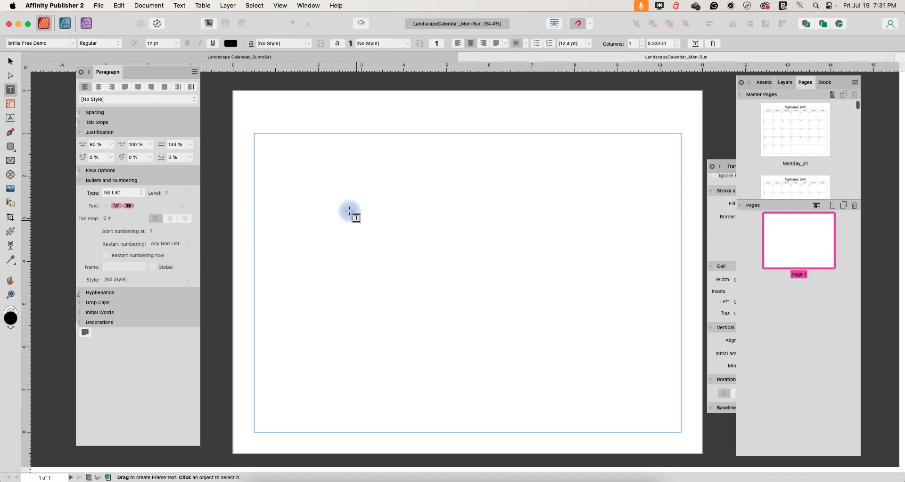
left_click_drag(339, 191, 545, 277)
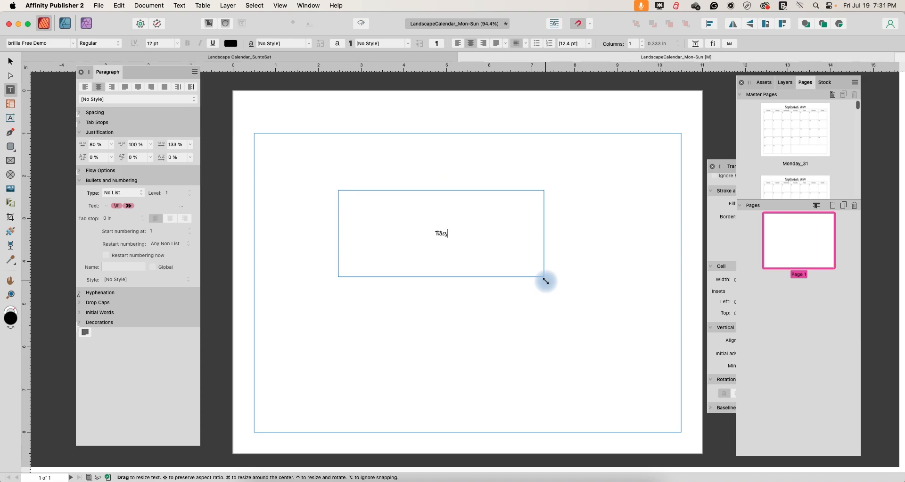
type("Title Page")
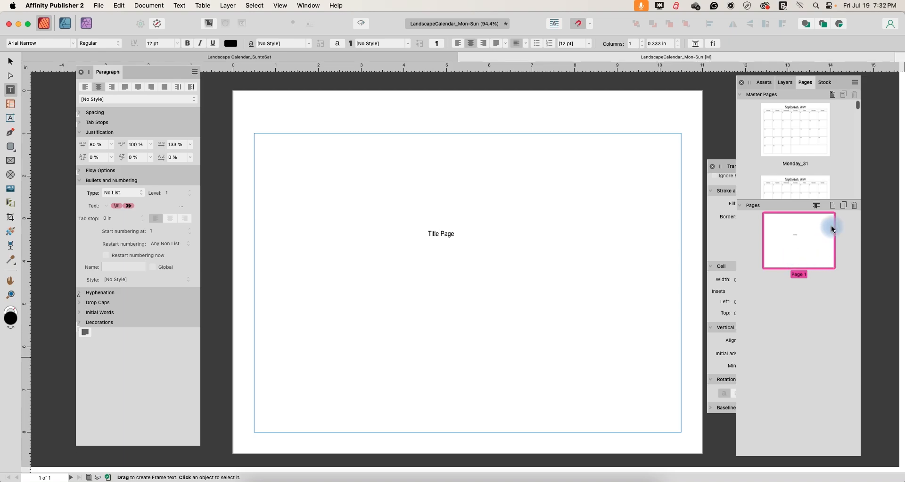
Add 16 pages after page 1 with no master page applied.
left_click(834, 208)
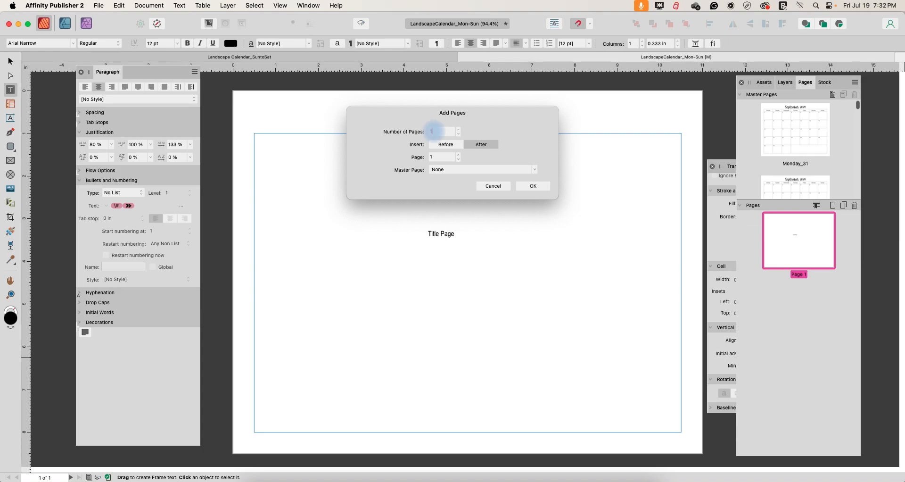
type("16")
left_click(533, 185)
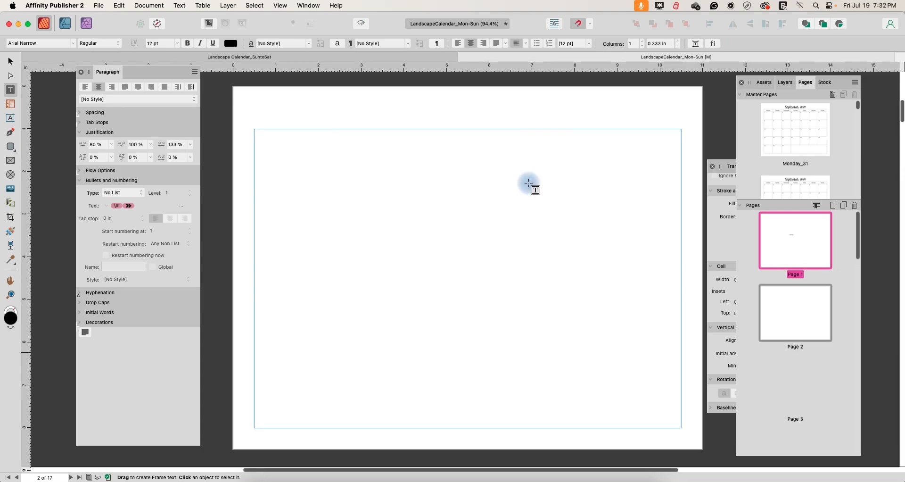
Narrow the document window from its right edge so that part of the browser behind it can be reached.
scroll(791, 307, "down", 3)
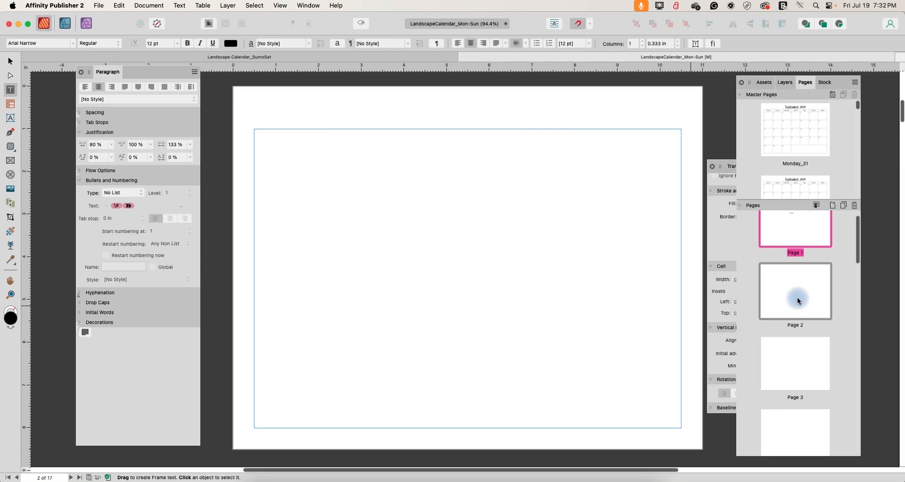
left_click(903, 232)
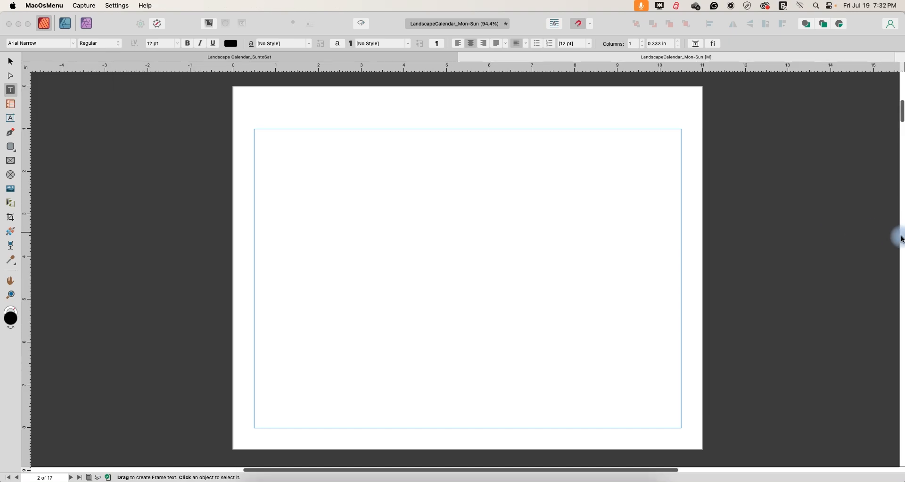
left_click(902, 238)
left_click(903, 238)
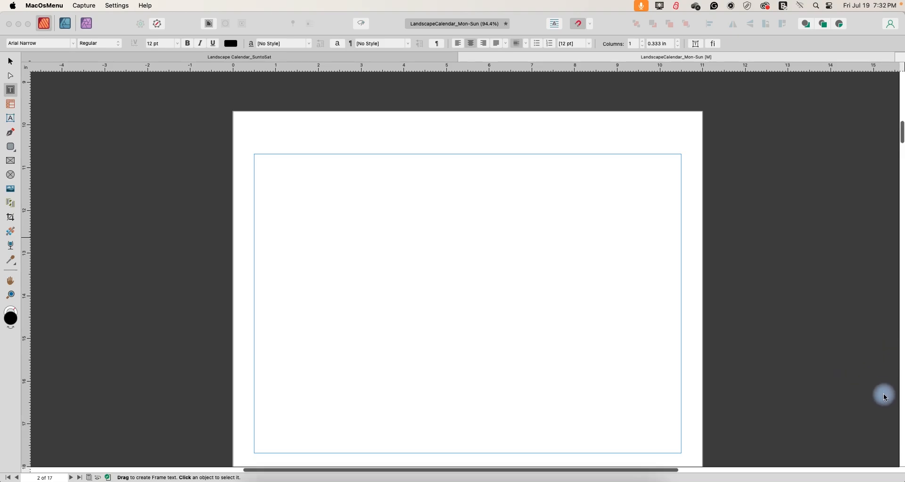
left_click(872, 308)
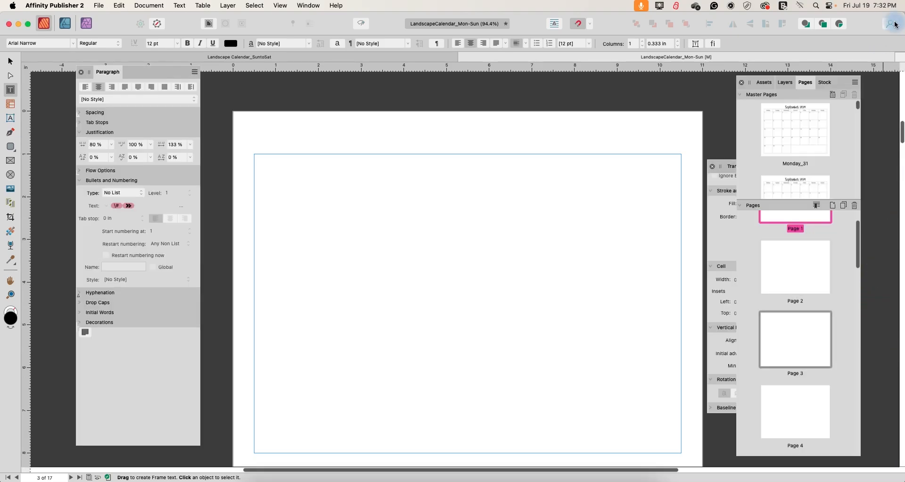
left_click_drag(900, 14, 715, 11)
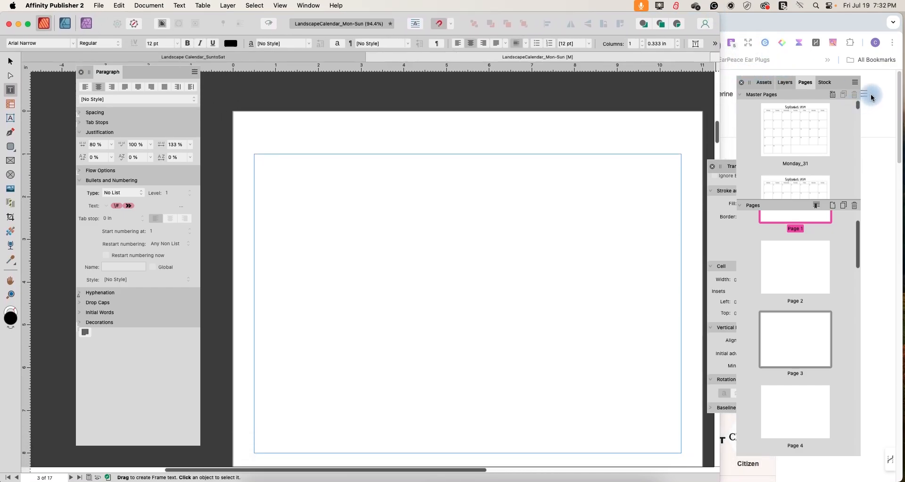
Move the Pages panel group directly under the Paragraph panel and close the Transform and Table panel group.
left_click_drag(838, 85, 157, 108)
left_click(140, 110)
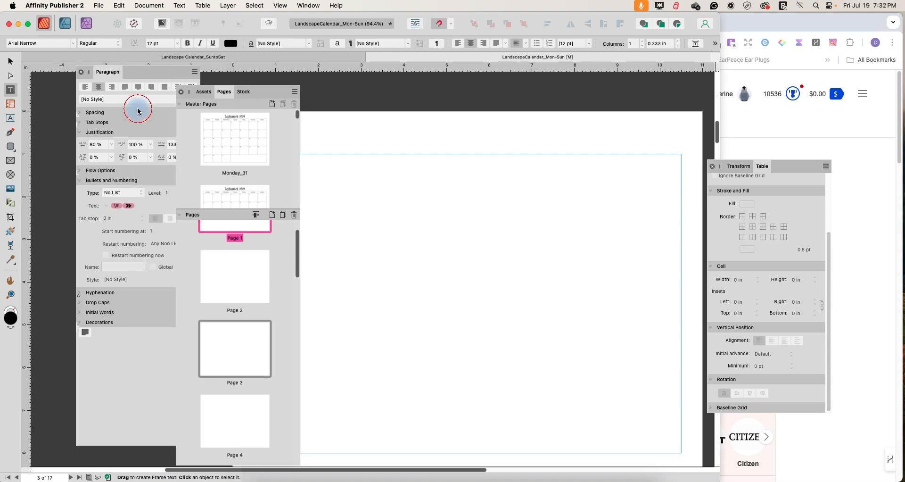
left_click_drag(269, 91, 171, 86)
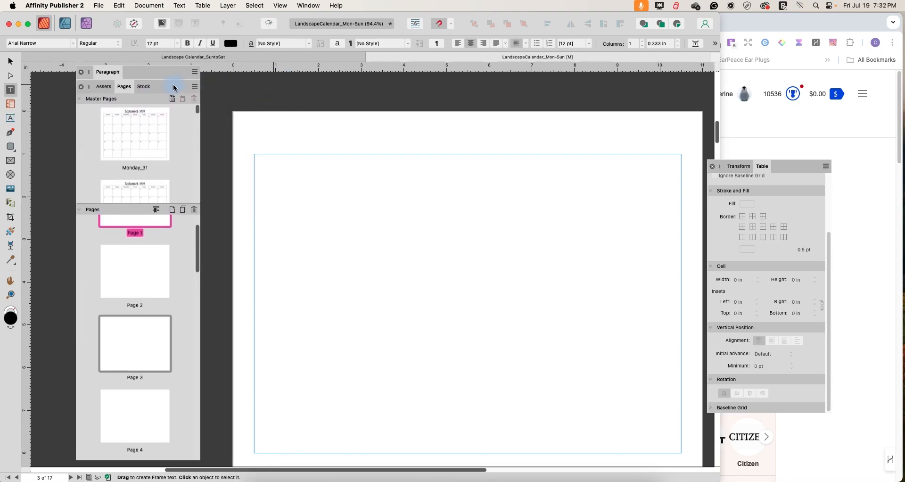
left_click(713, 167)
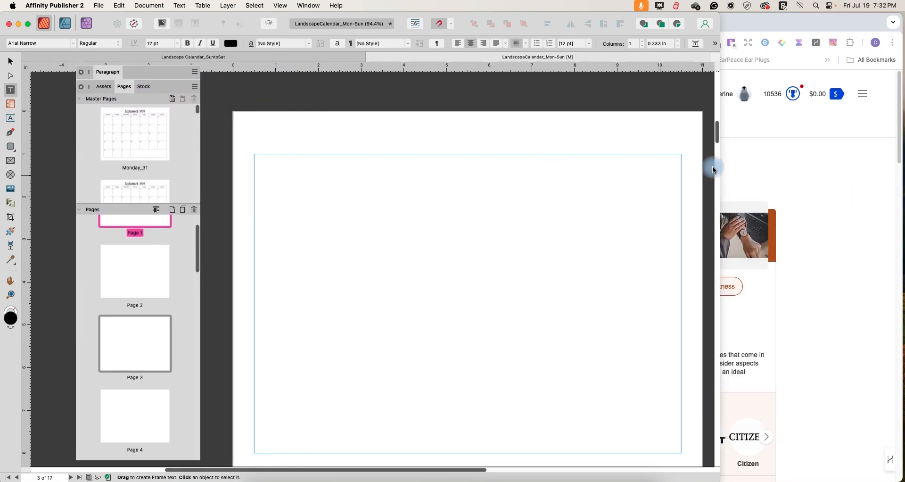
Switch to Chrome, show the 2025 calendar image results and close the enlarged calendar preview.
left_click(773, 160)
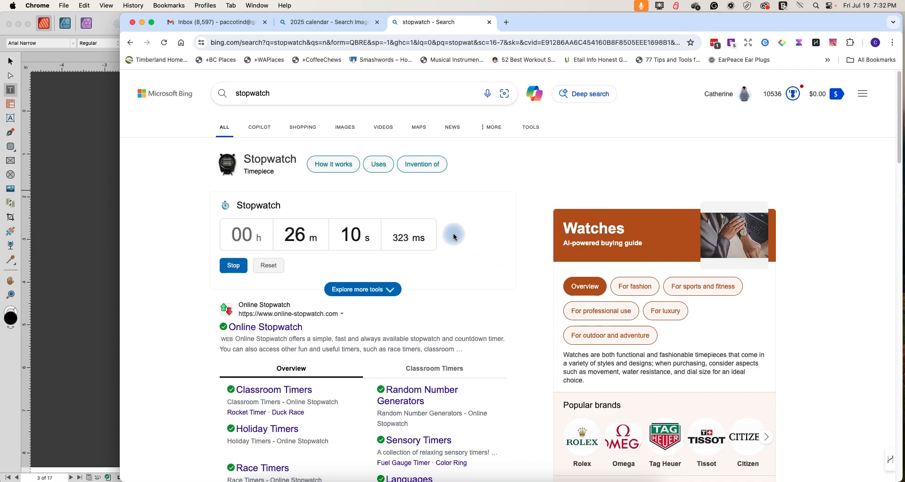
left_click(302, 23)
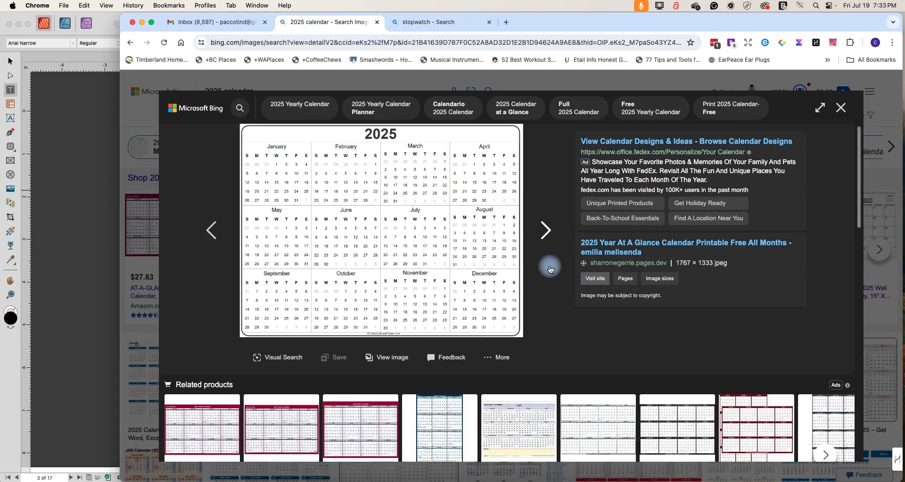
left_click(841, 109)
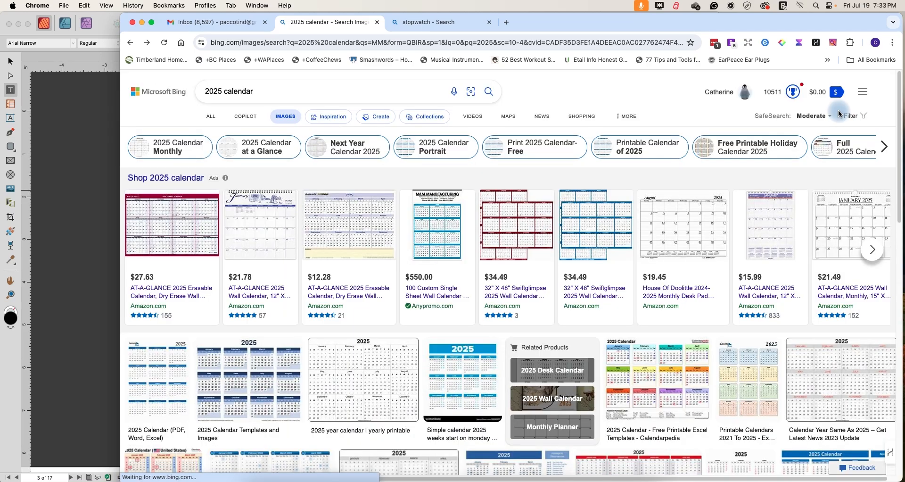
Change the image search to "2024calendar" and close the product page opened from the results.
left_click(320, 91)
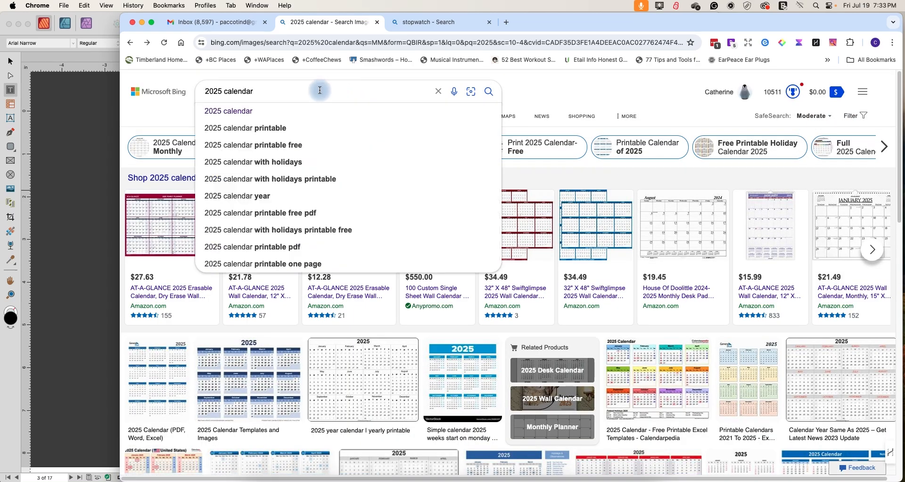
left_click(223, 92)
key("BackSpace")
key("BackSpace")
type("4")
key("Return")
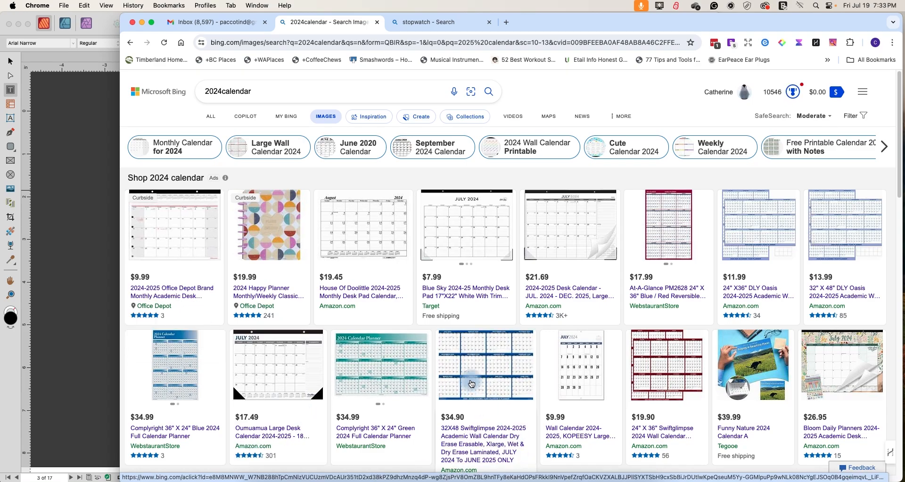
left_click(472, 383)
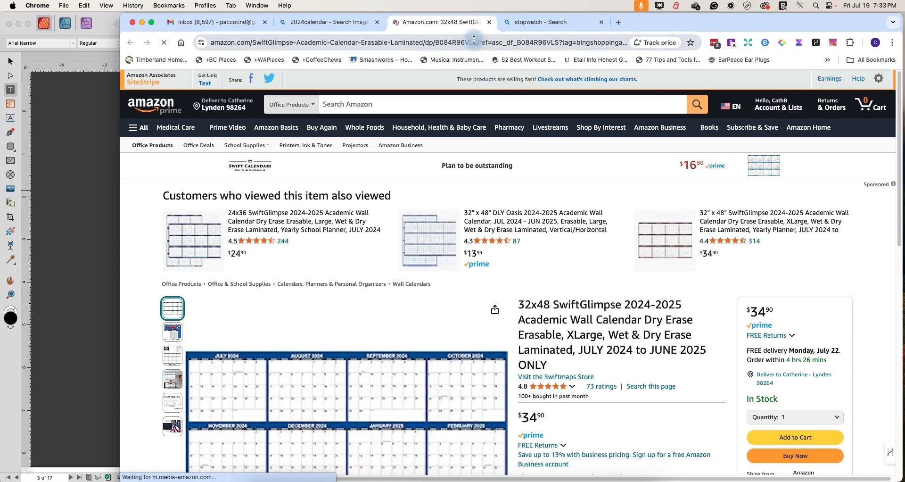
left_click(489, 22)
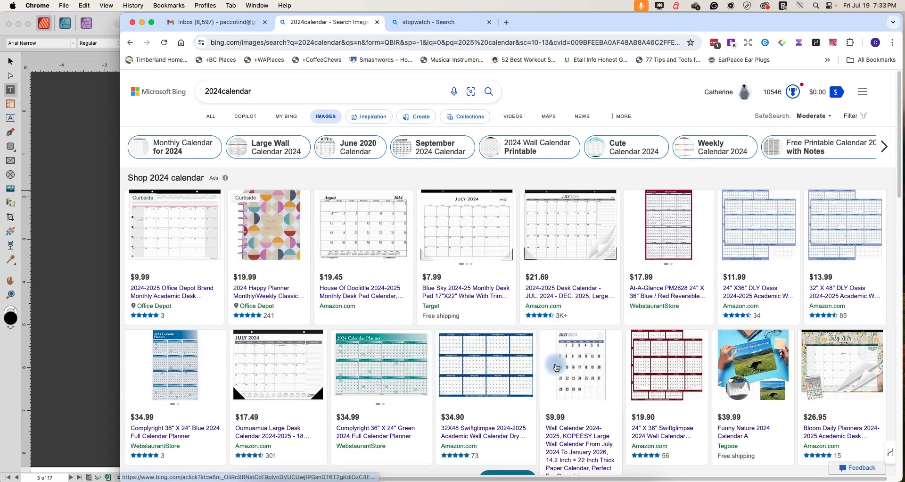
Enlarge a full-year 2024 calendar from the image results that shows all twelve months.
scroll(555, 372, "down", 3)
scroll(555, 372, "down", 10)
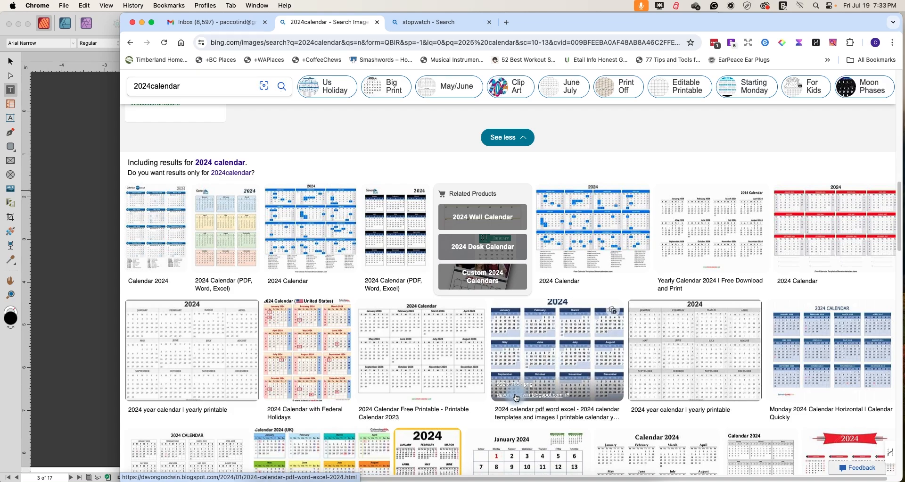
left_click(520, 391)
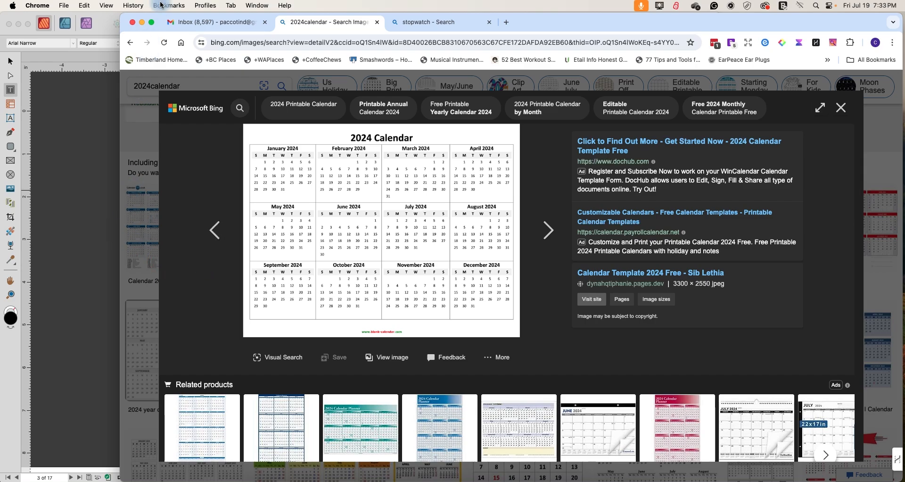
Narrow the browser window, switch to Affinity Publisher and narrow its window so the 2024 reference calendar stays readable beside the document.
left_click_drag(121, 20, 643, 88)
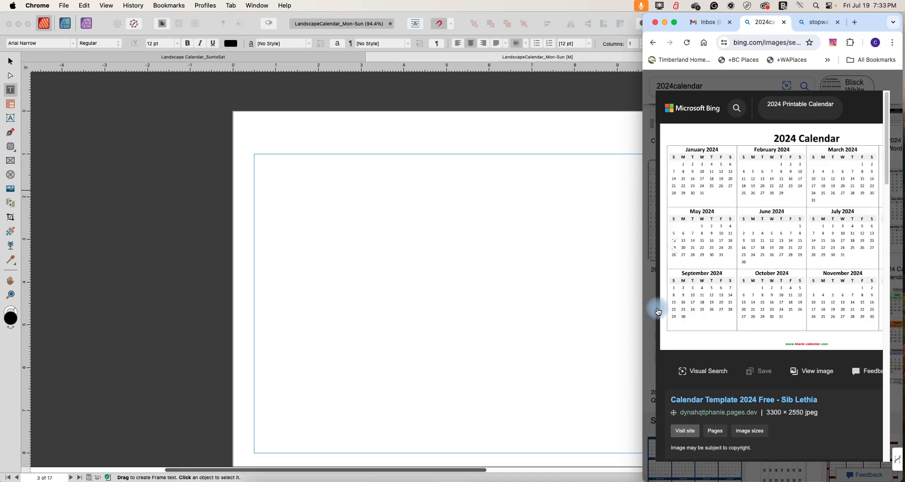
left_click(473, 285)
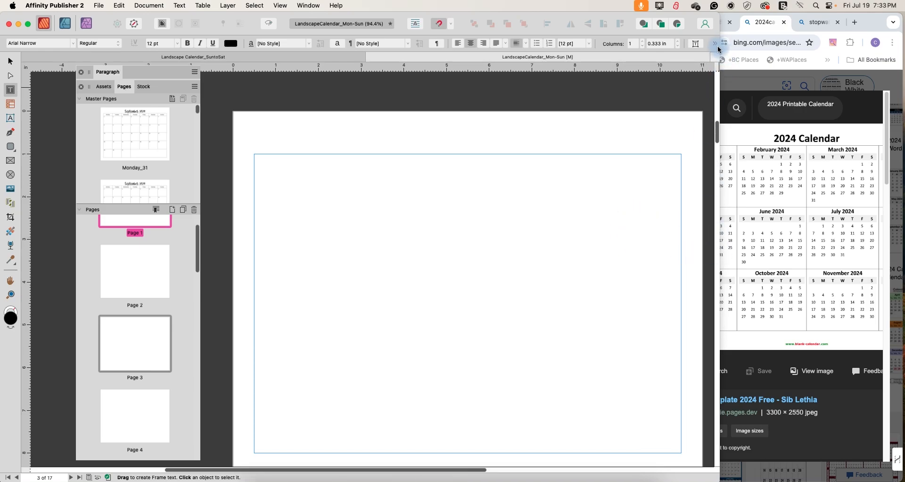
left_click_drag(719, 48, 664, 45)
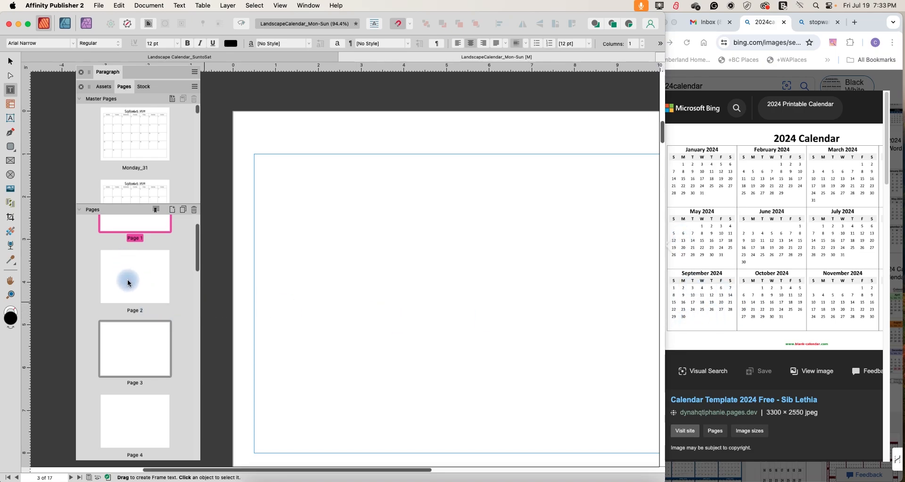
Apply the Sunday_30 master to page 2 for September 2024.
left_click(125, 263)
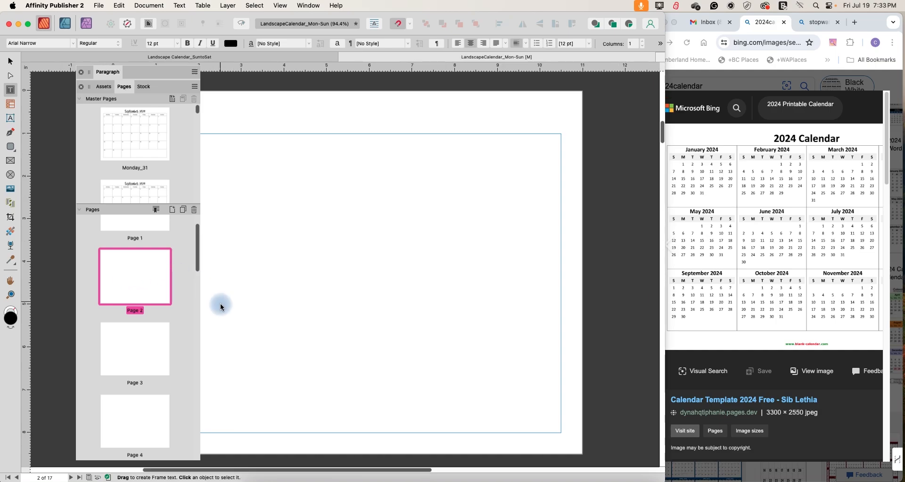
right_click(137, 277)
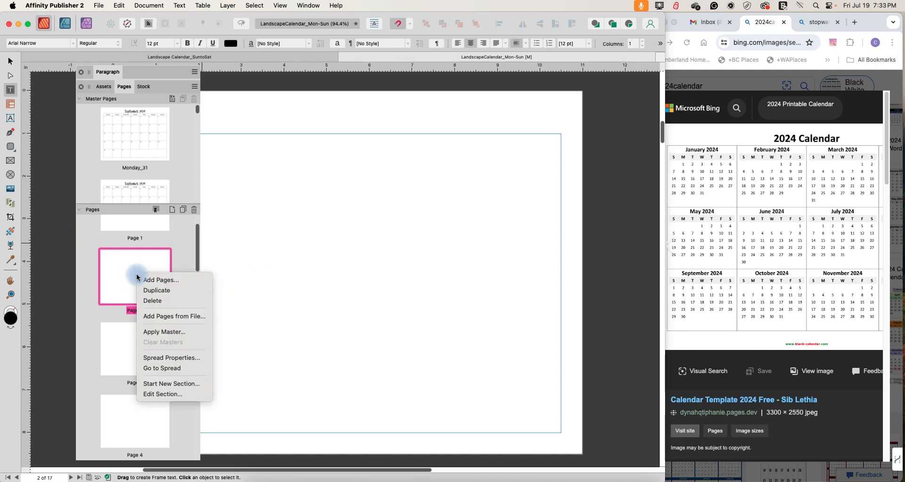
left_click(155, 333)
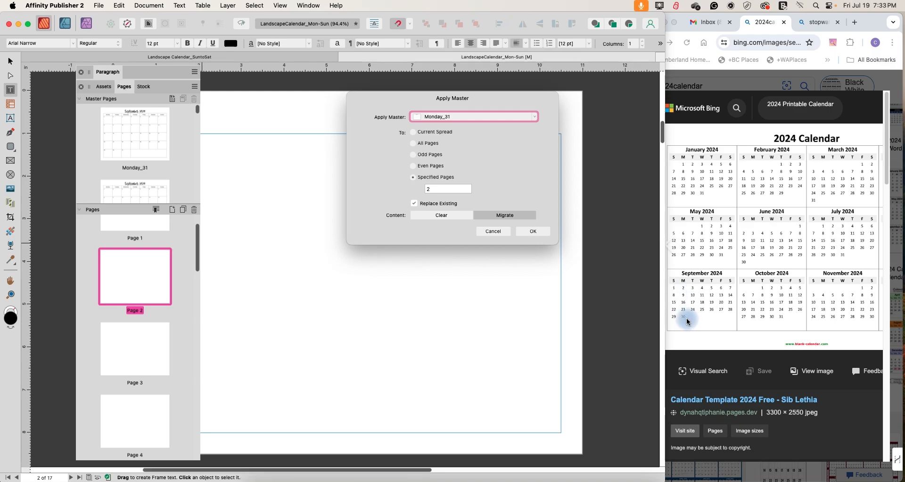
left_click(462, 116)
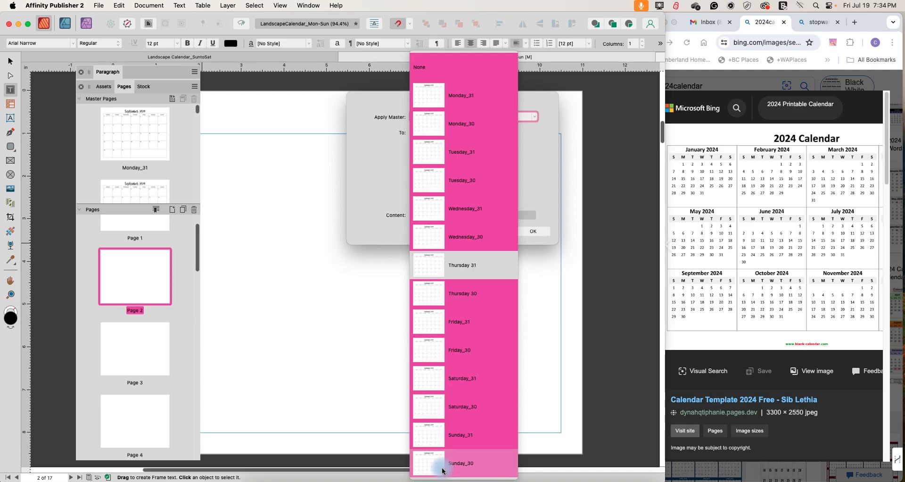
left_click(446, 468)
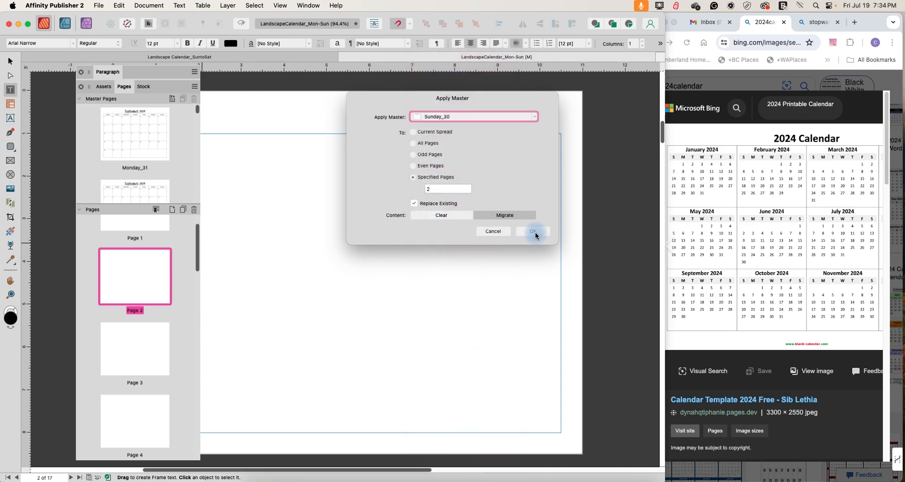
left_click(537, 234)
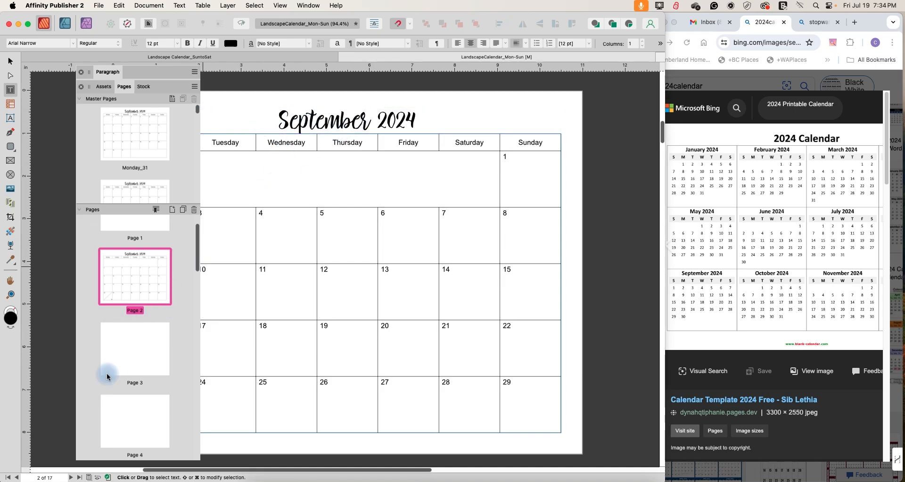
Apply the Tuesday_31 master to page 3.
left_click(121, 360)
right_click(125, 359)
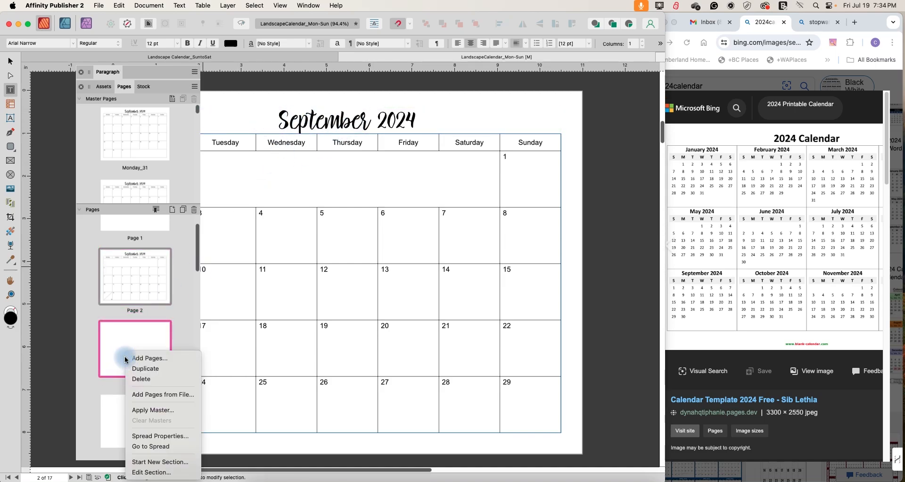
left_click(147, 409)
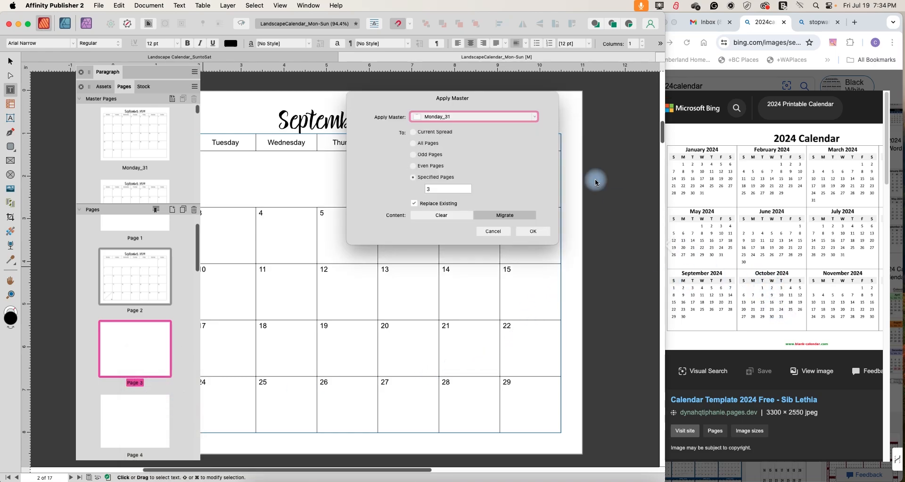
left_click(476, 119)
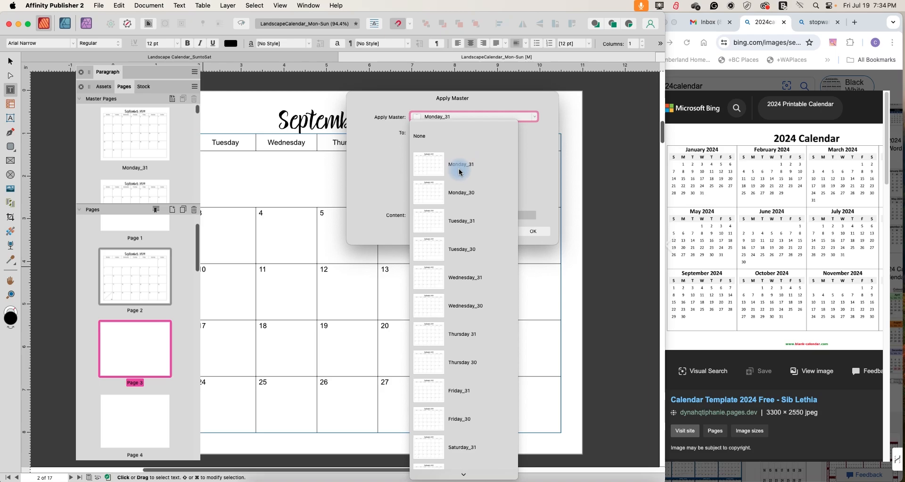
left_click(463, 227)
left_click(538, 233)
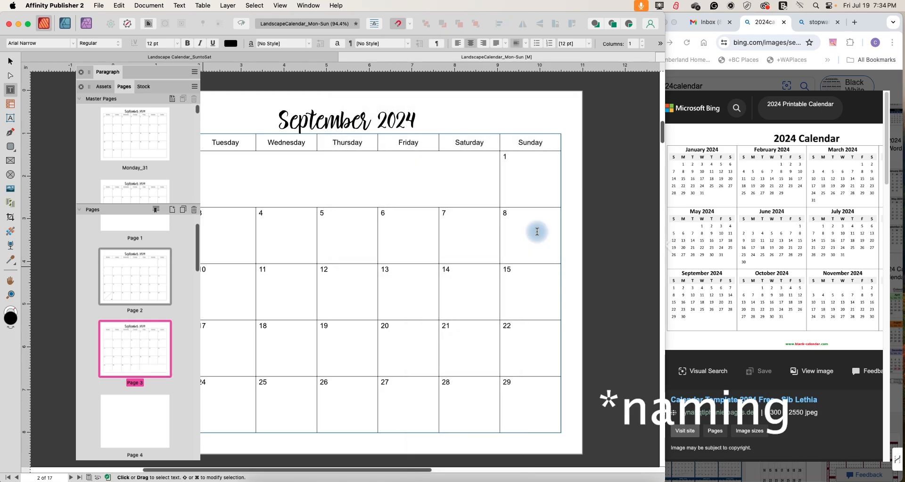
Go to page 3 and change the month in its title to October, keeping the year 2024.
left_click(124, 351)
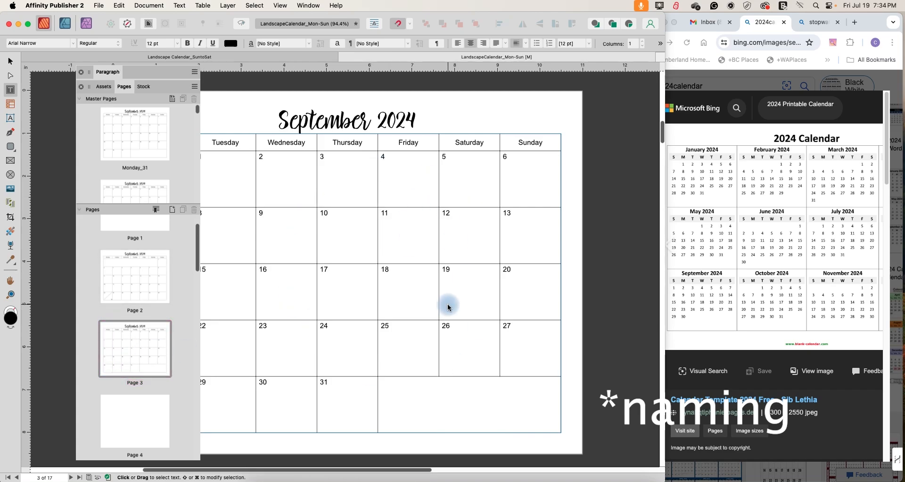
left_click(325, 122)
left_click_drag(278, 121, 335, 119)
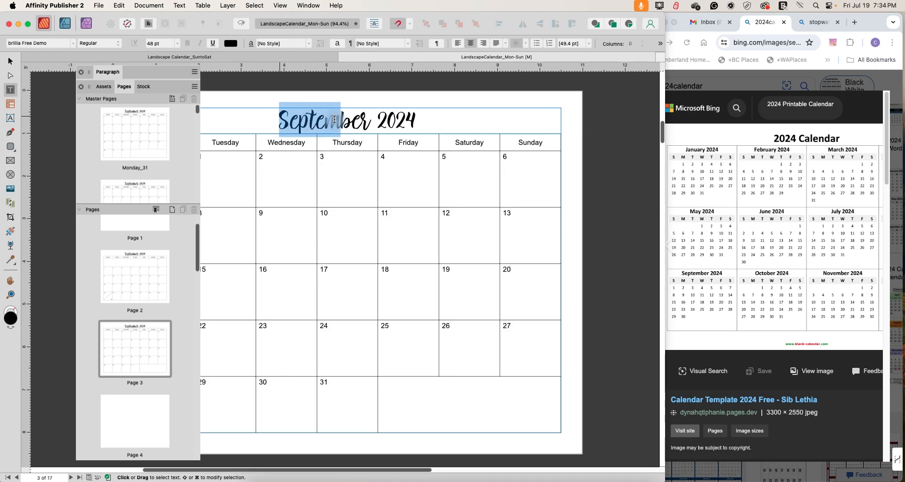
type("O")
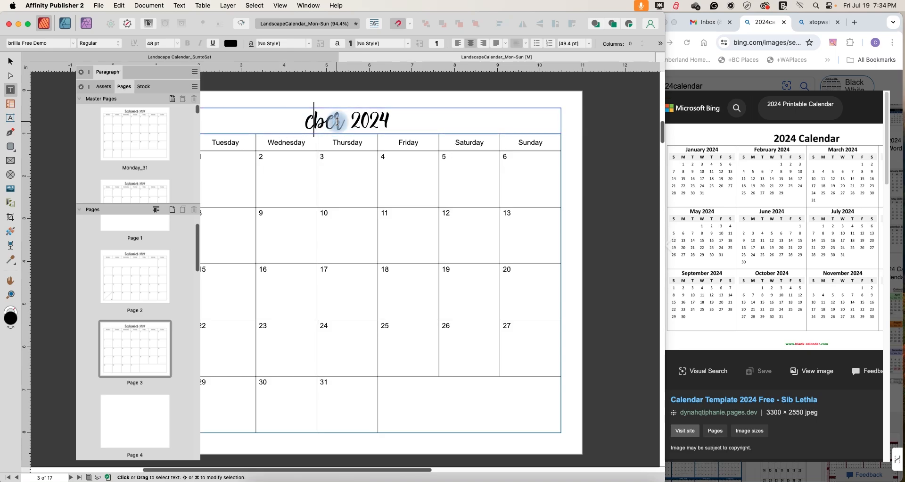
type("cto")
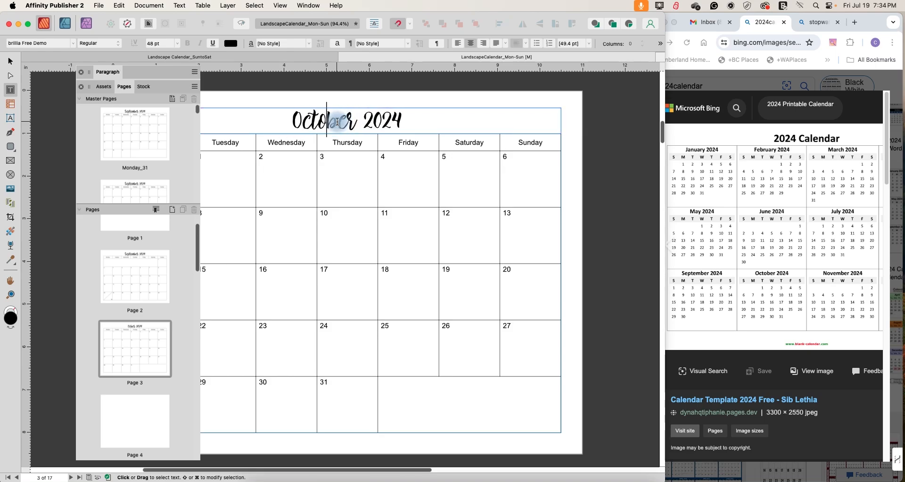
Go to page 4 and apply the Friday_30 master to it.
scroll(145, 324, "down", 3)
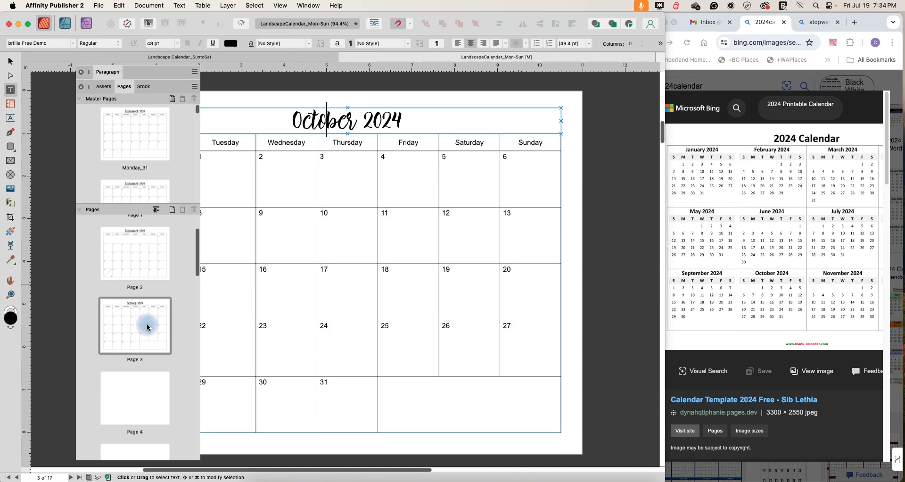
left_click(137, 313)
left_click(114, 309)
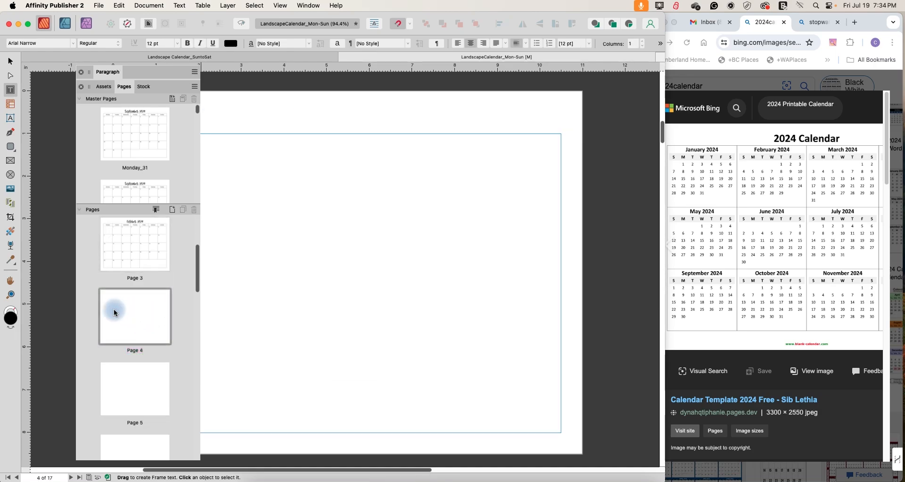
left_click(129, 314)
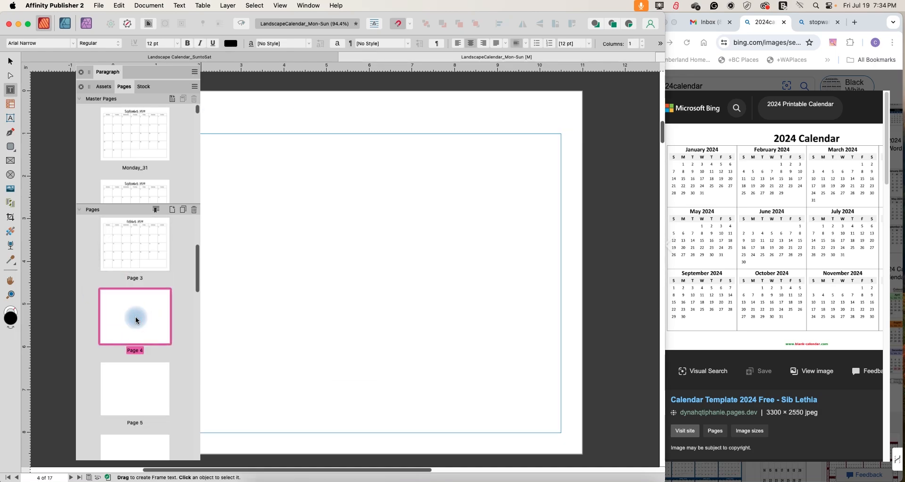
right_click(151, 304)
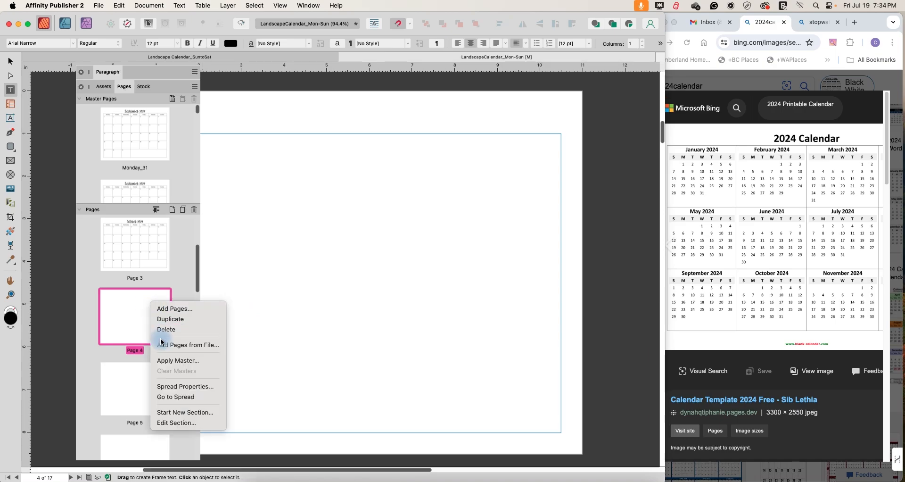
left_click(160, 360)
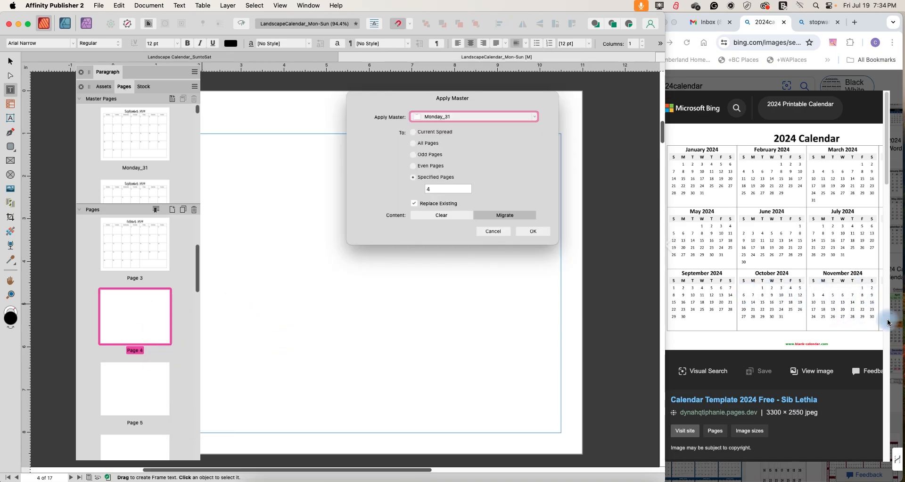
left_click(458, 118)
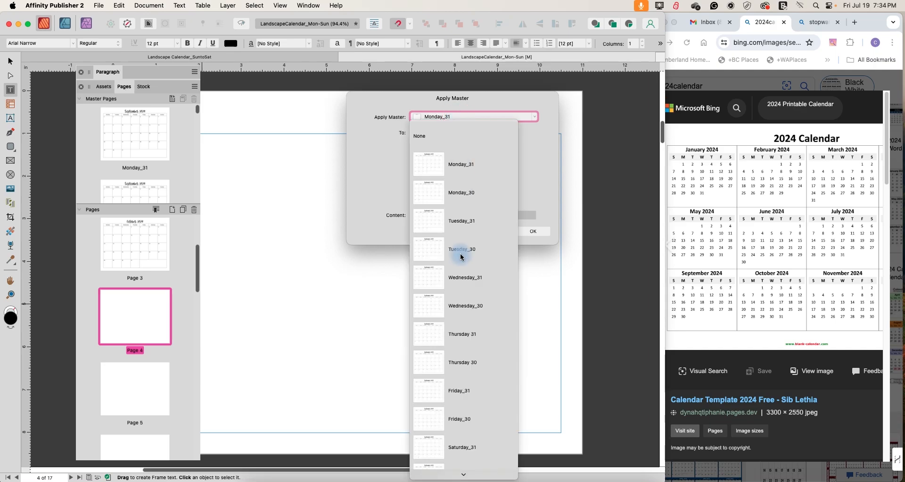
left_click(435, 424)
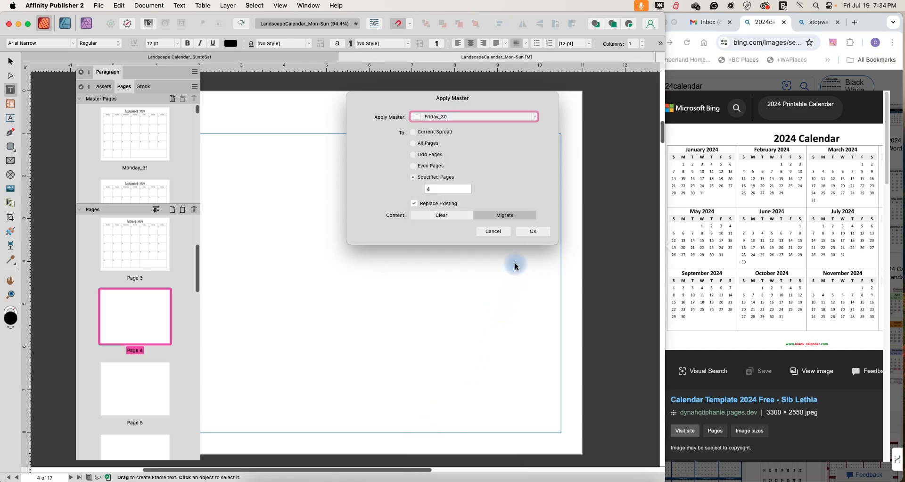
left_click(526, 232)
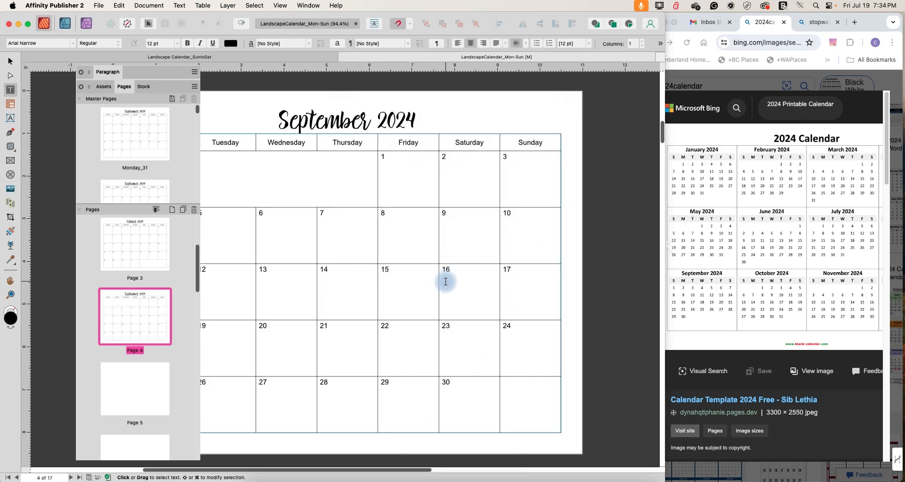
Change the month in page 4's title to November, keeping the year 2024.
left_click(325, 118)
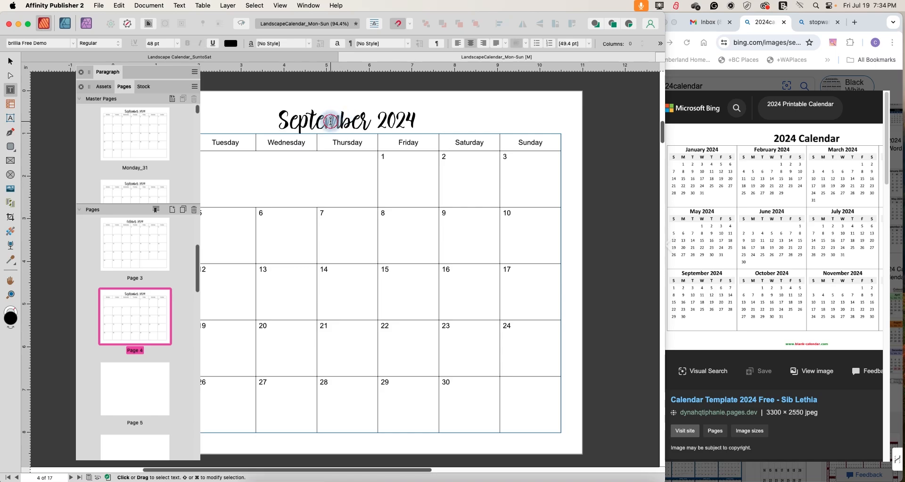
left_click_drag(281, 118, 327, 121)
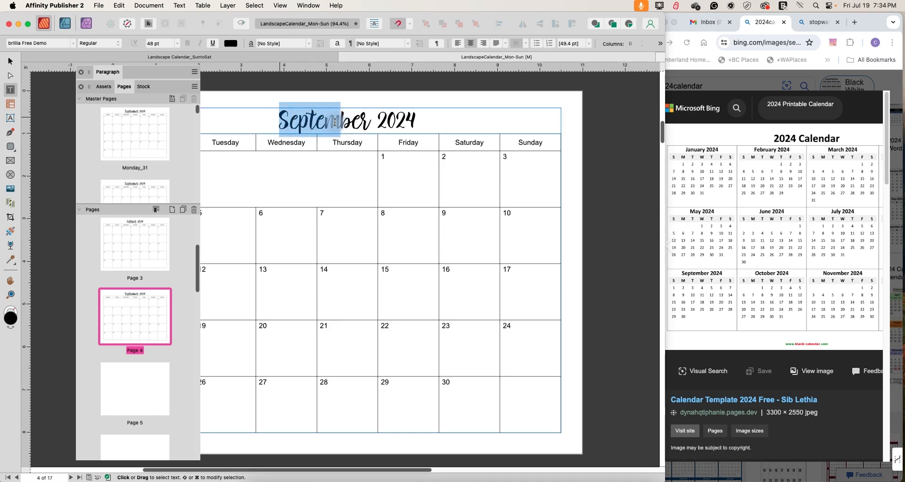
type("Nove")
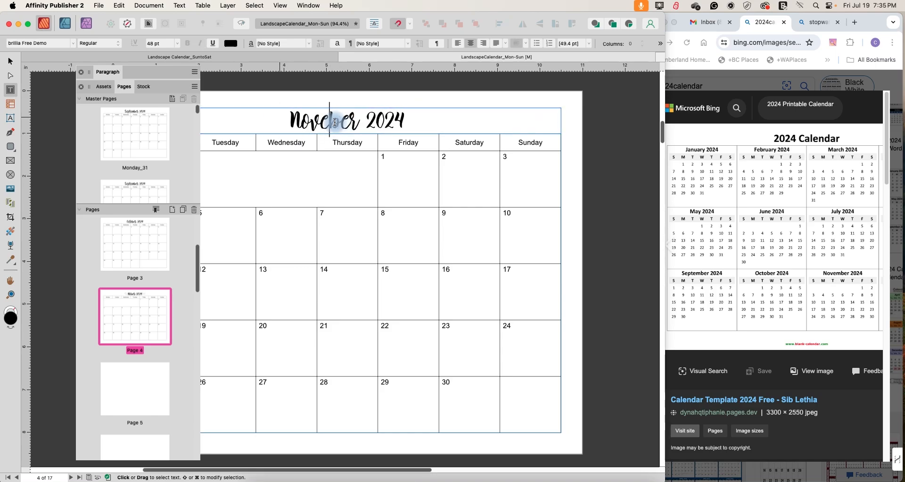
type("m")
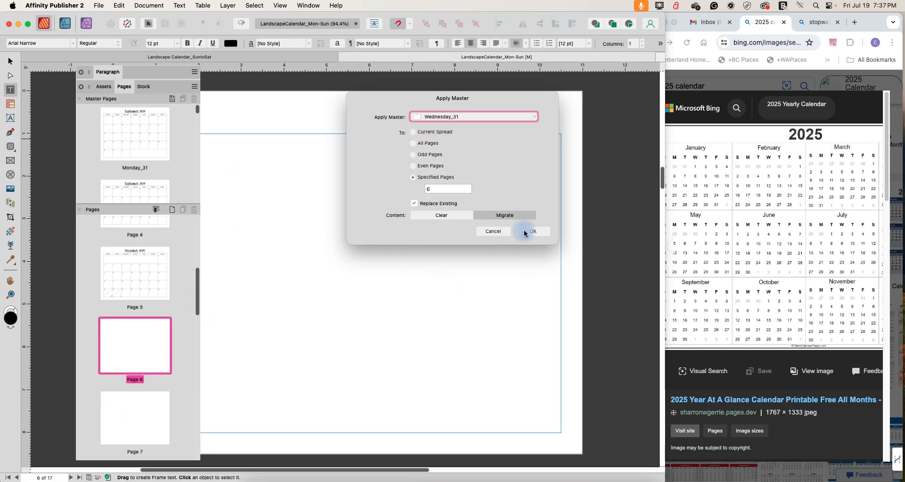
Apply the Wednesday_31 master to page 6 and change its title to "January 2025".
left_click(525, 232)
left_click_drag(278, 111, 361, 118)
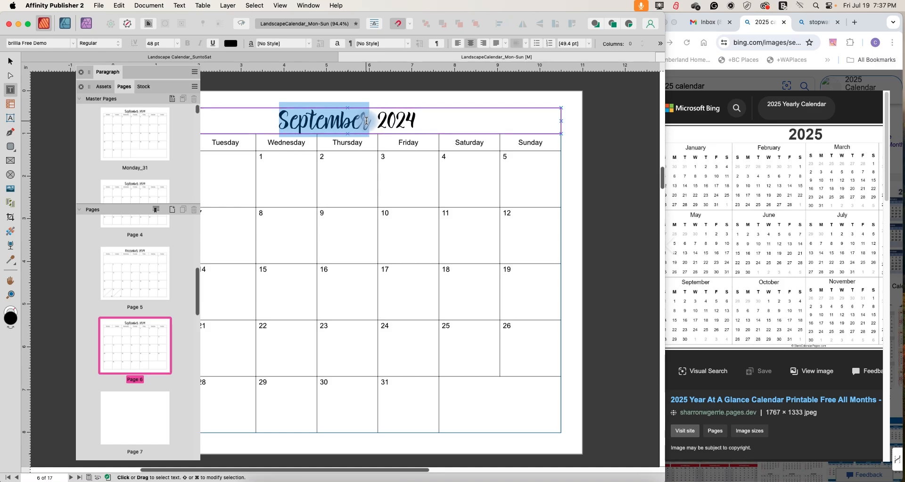
type("January")
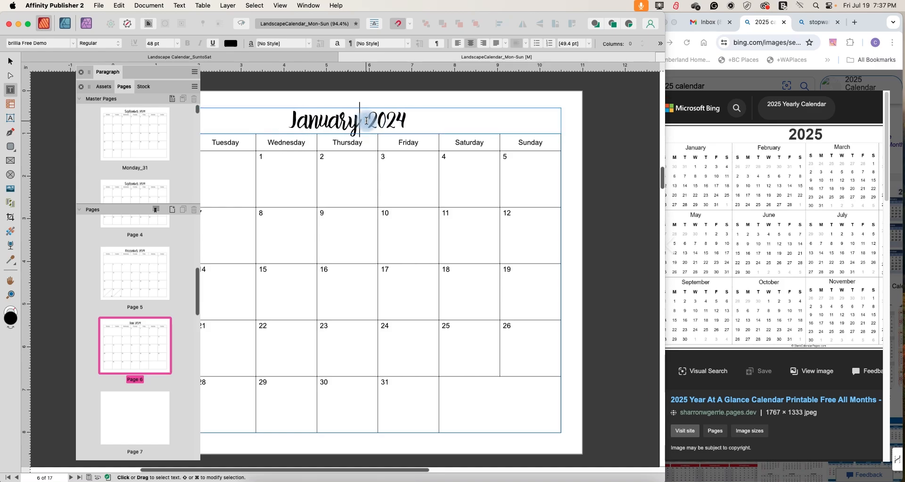
left_click(400, 123)
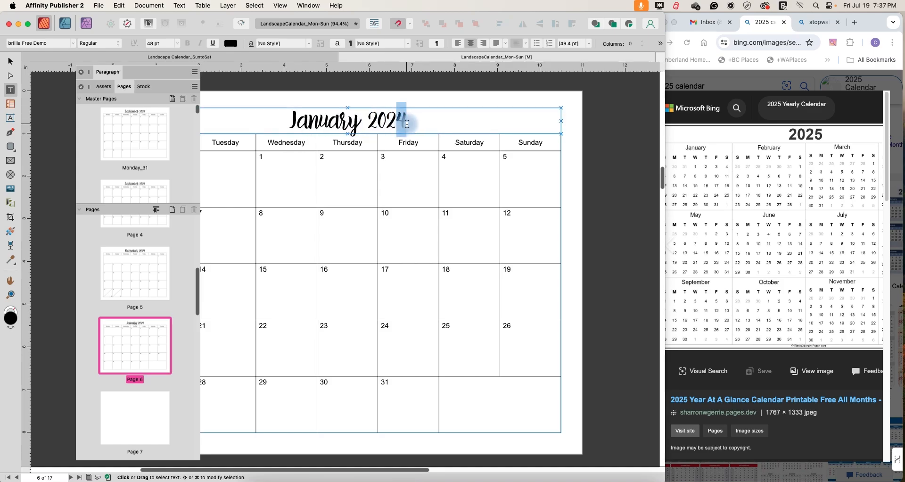
type("5")
key("Escape")
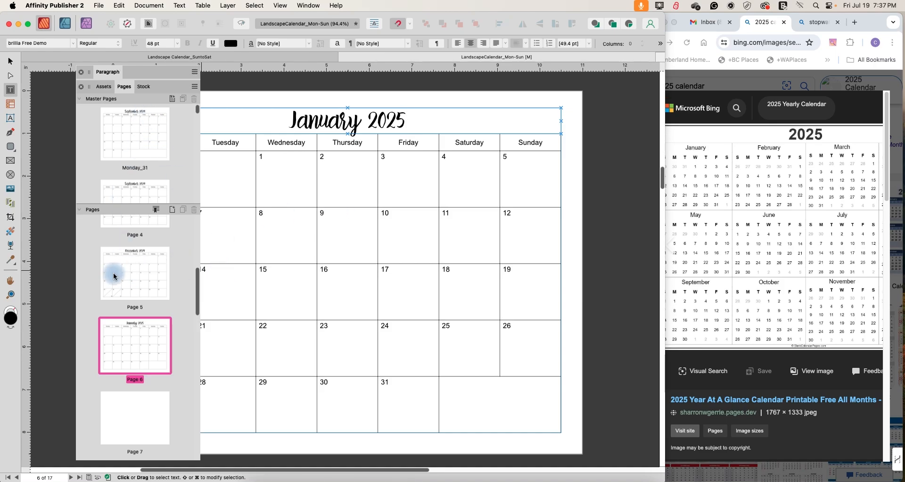
Go to page 7 and apply the Saturday_30 master to it.
scroll(120, 297, "down", 3)
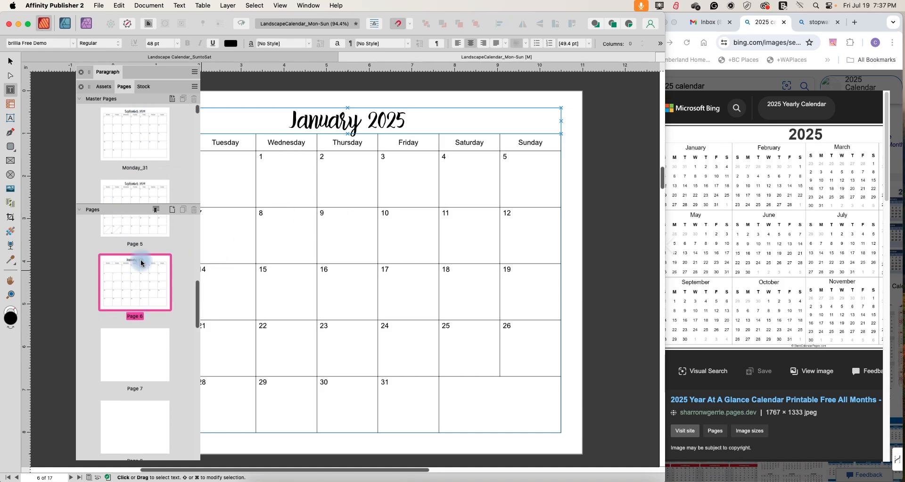
left_click(124, 349)
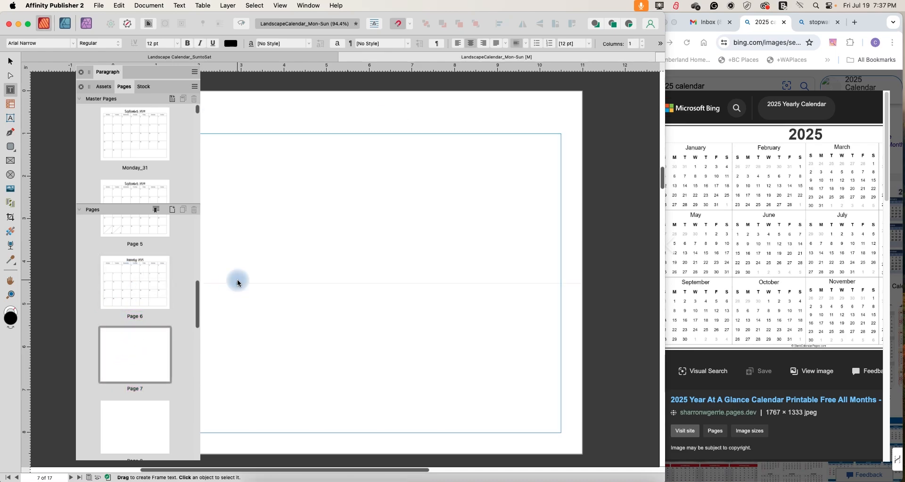
left_click(123, 354)
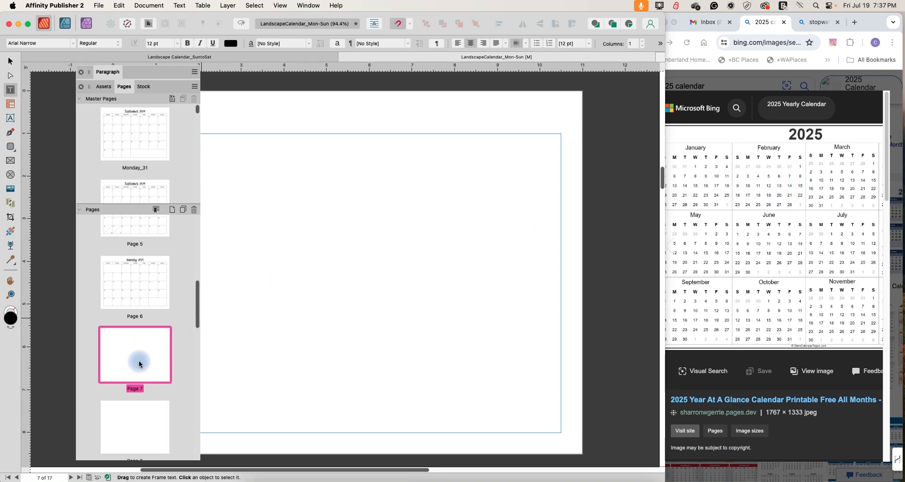
right_click(135, 383)
left_click(152, 406)
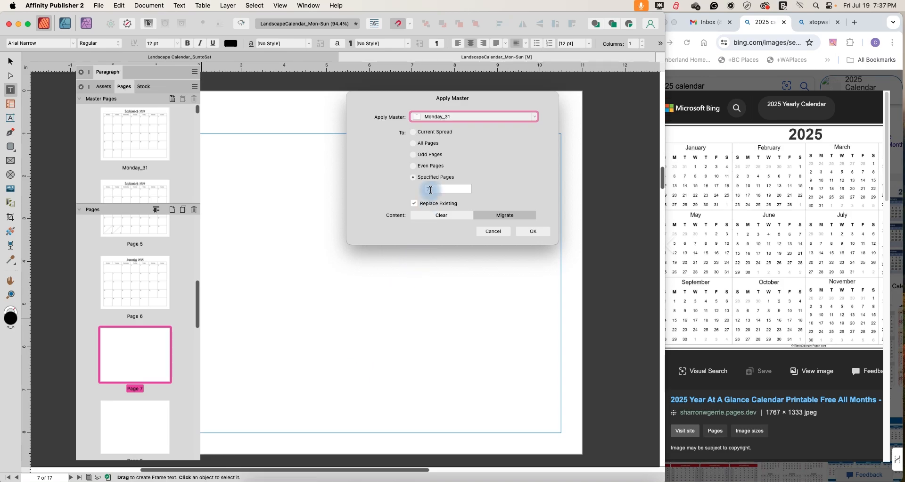
left_click(439, 118)
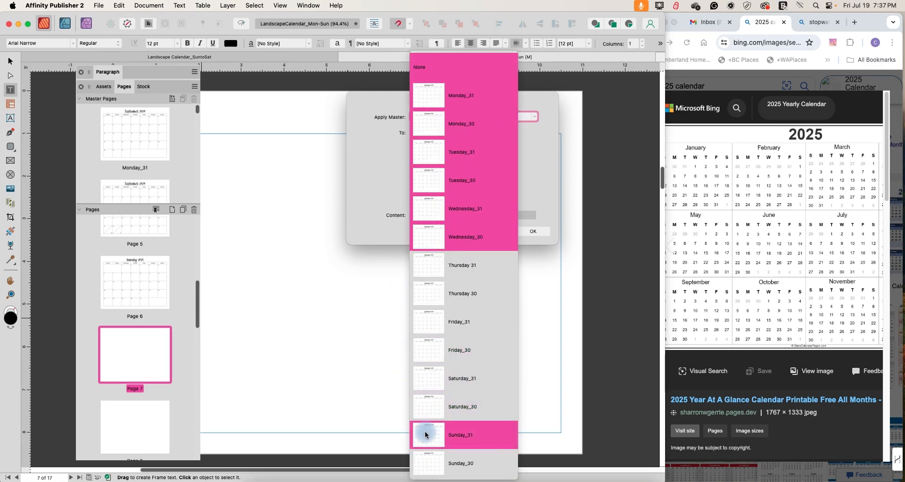
left_click(430, 415)
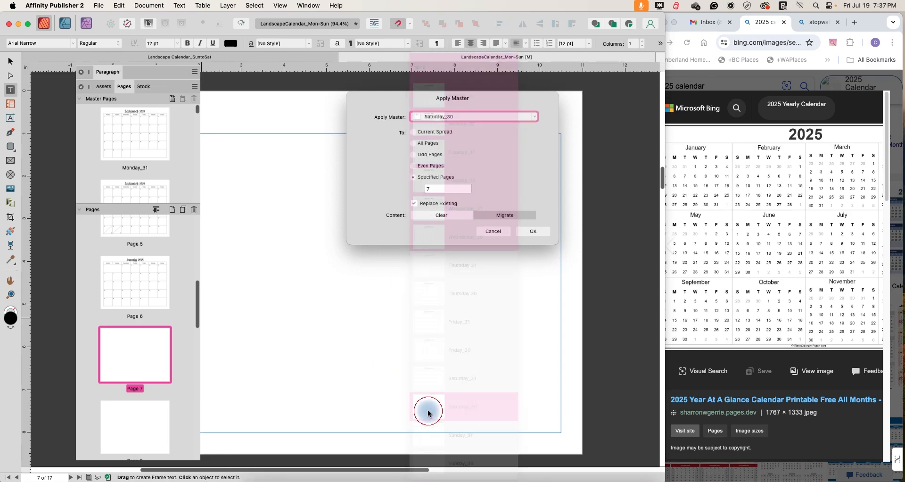
left_click(530, 232)
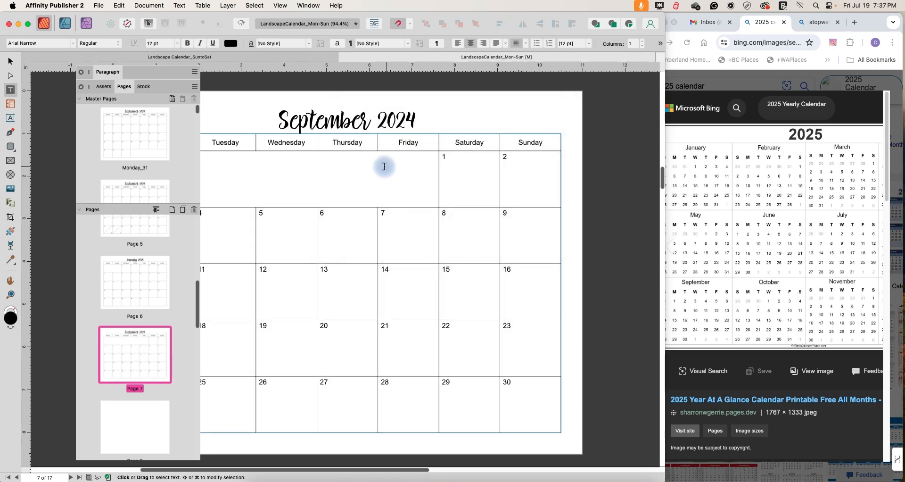
Change page 7's title to "February 2025".
left_click_drag(361, 122, 277, 126)
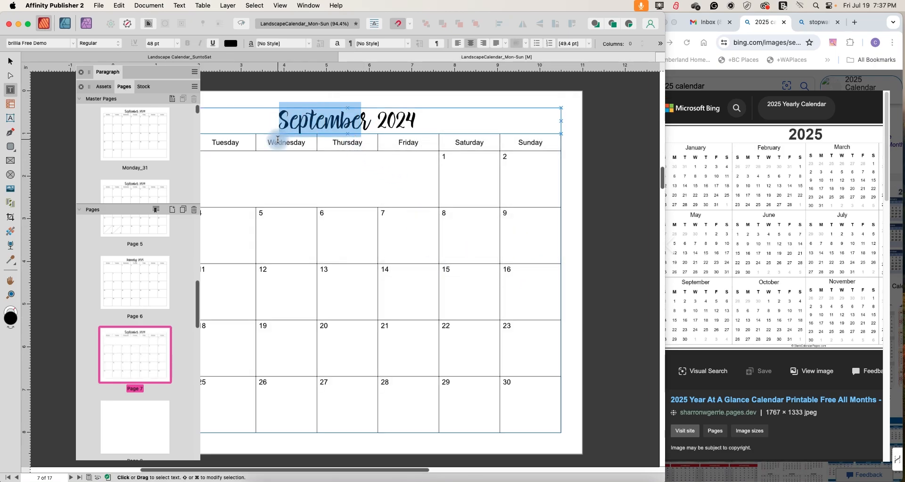
type("February")
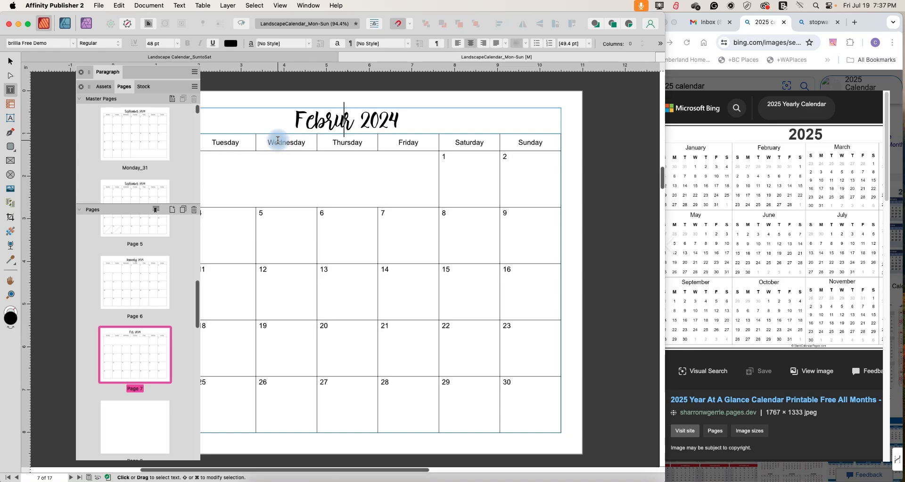
key("Delete")
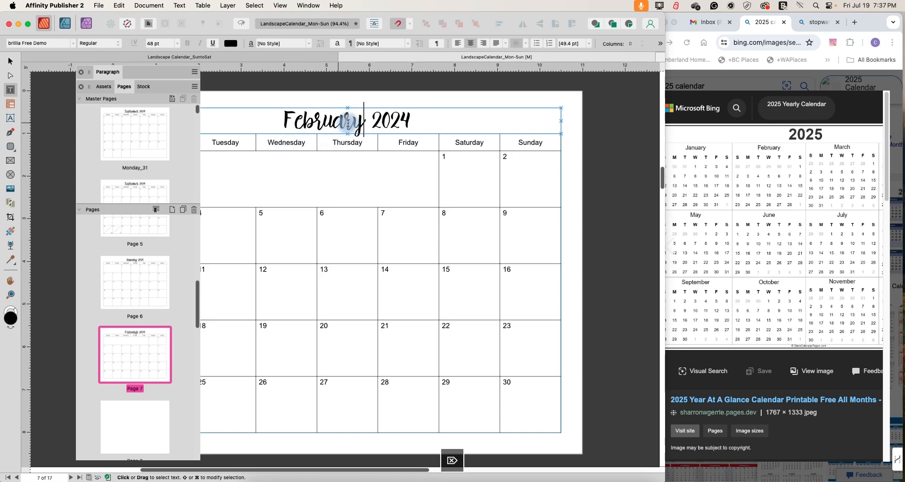
left_click_drag(402, 122, 410, 122)
type("5")
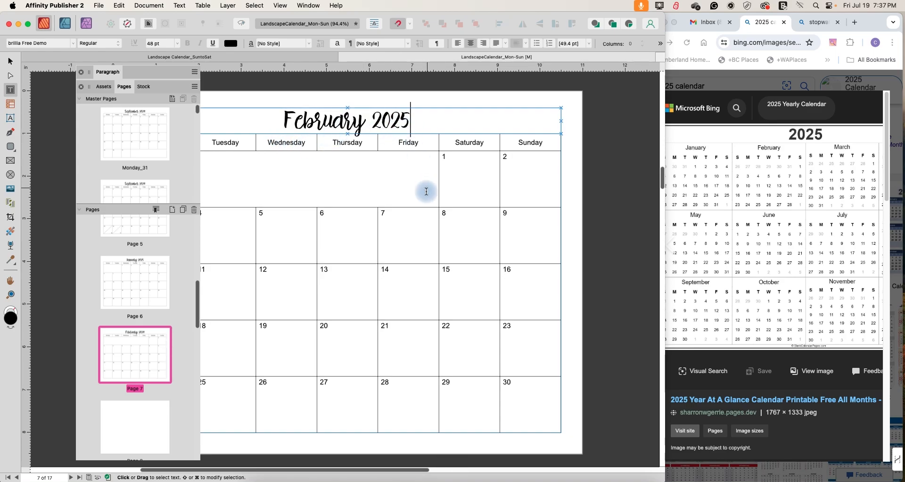
Delete the dates 29 and 30 from the last row of page 7's February grid.
left_click(513, 381)
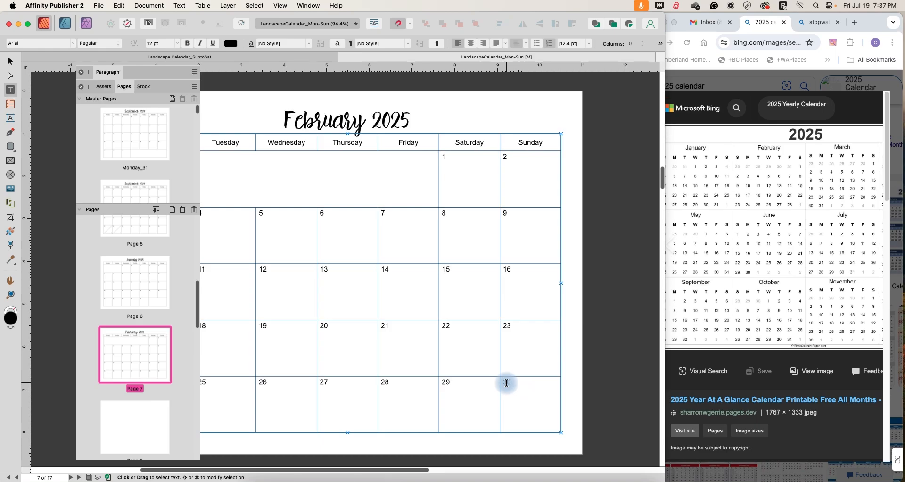
left_click(458, 383)
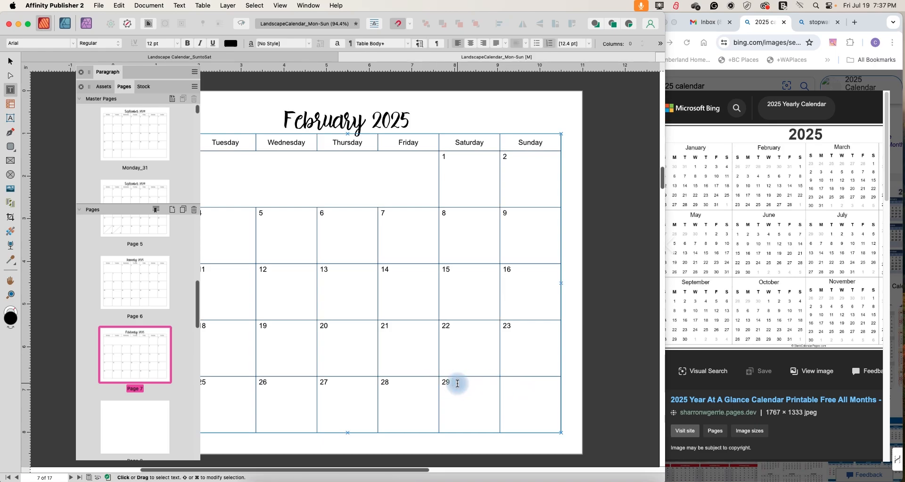
key("Escape")
Try to merge the two empty cells at the end of the last row of page 7's February grid.
left_click_drag(450, 397, 523, 403)
right_click(523, 404)
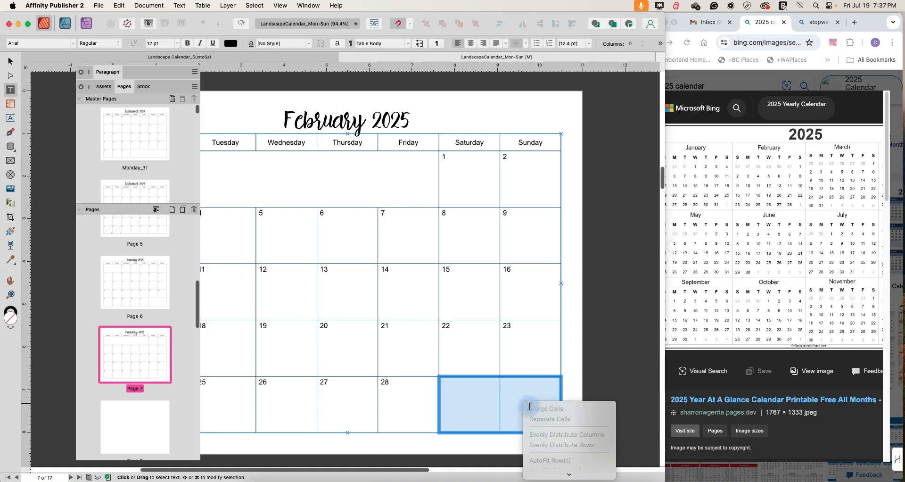
left_click(485, 392)
left_click(477, 390)
left_click_drag(479, 390, 507, 394)
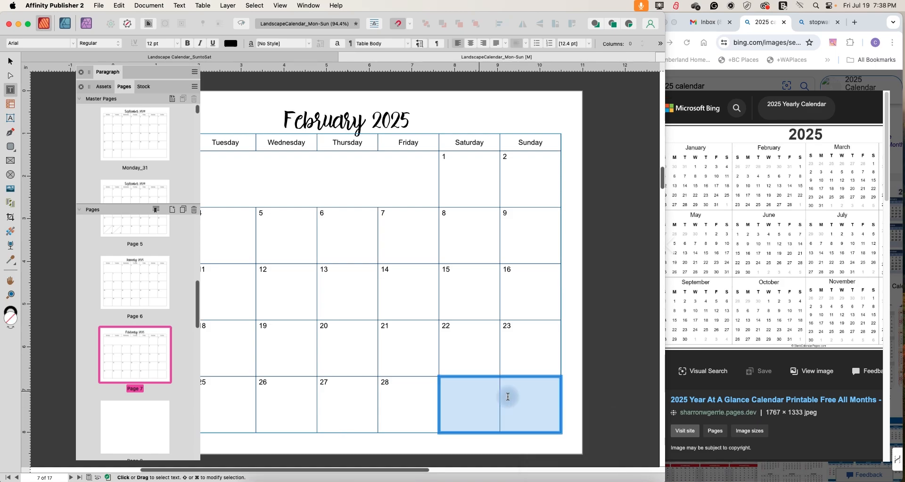
right_click(510, 397)
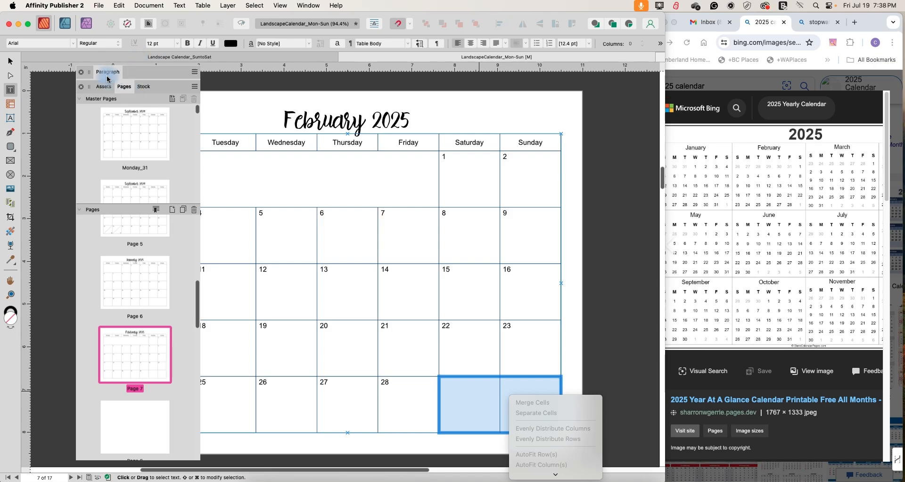
Show the document's layers and open page 7's Saturday_30 master layer for detached editing.
left_click(309, 6)
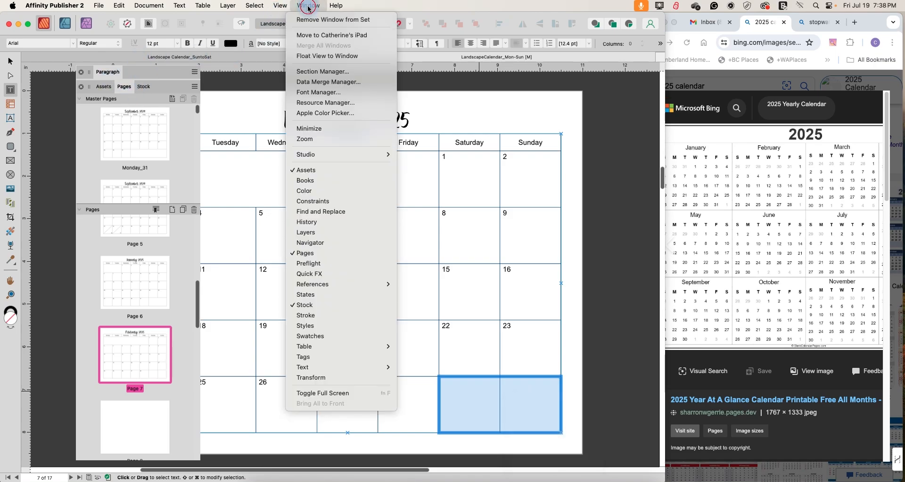
left_click(311, 232)
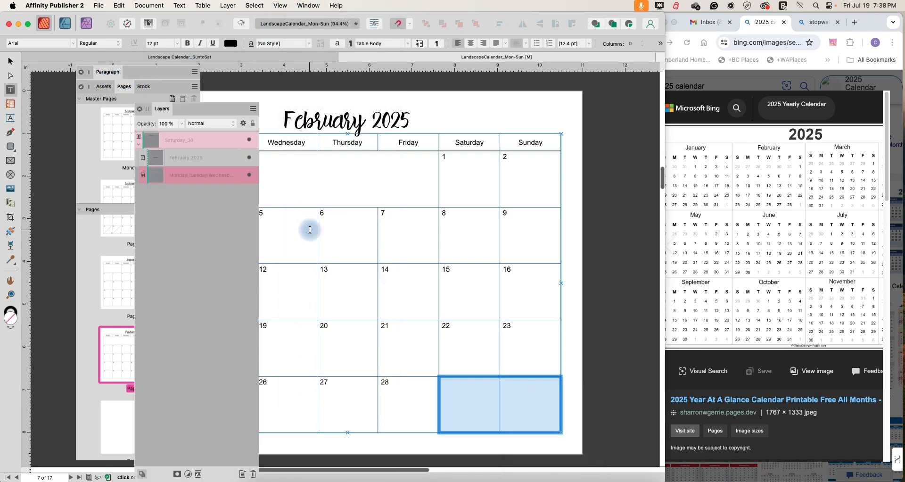
left_click(187, 142)
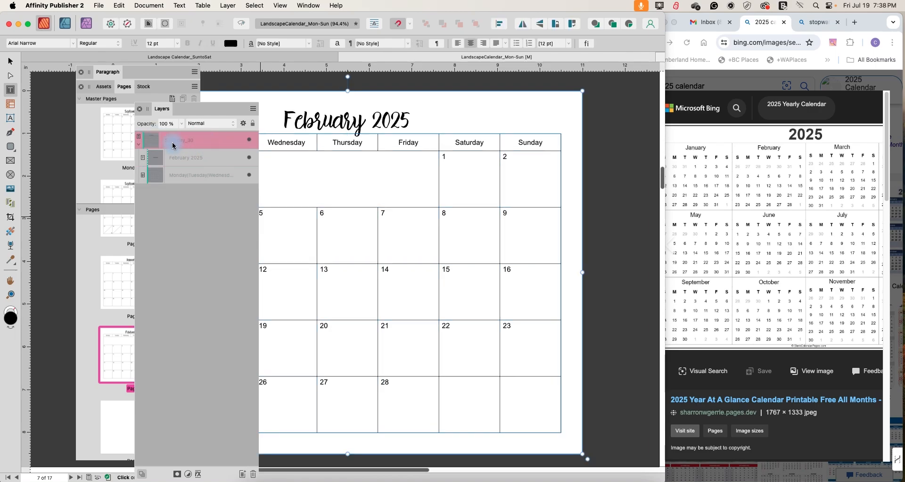
right_click(200, 145)
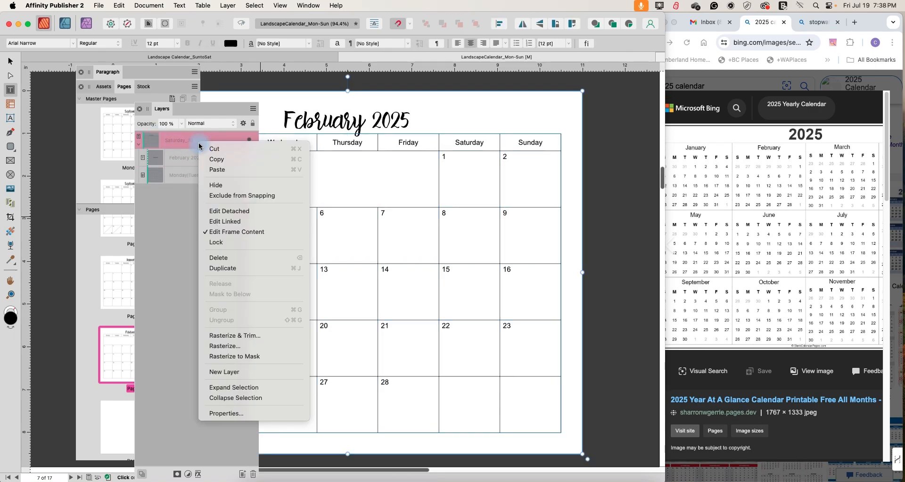
left_click(213, 211)
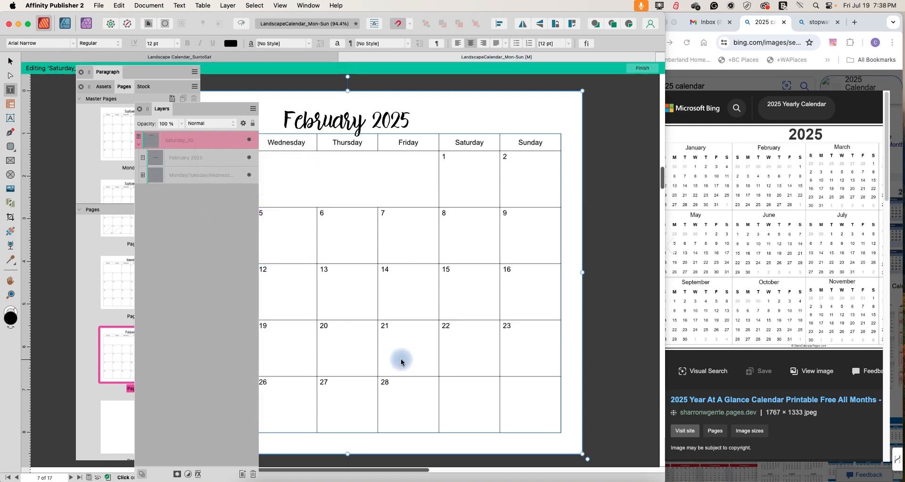
Merge the two empty cells after February 28 into one and finish the detached editing of the master.
left_click(471, 408)
left_click_drag(470, 407, 511, 410)
right_click(518, 417)
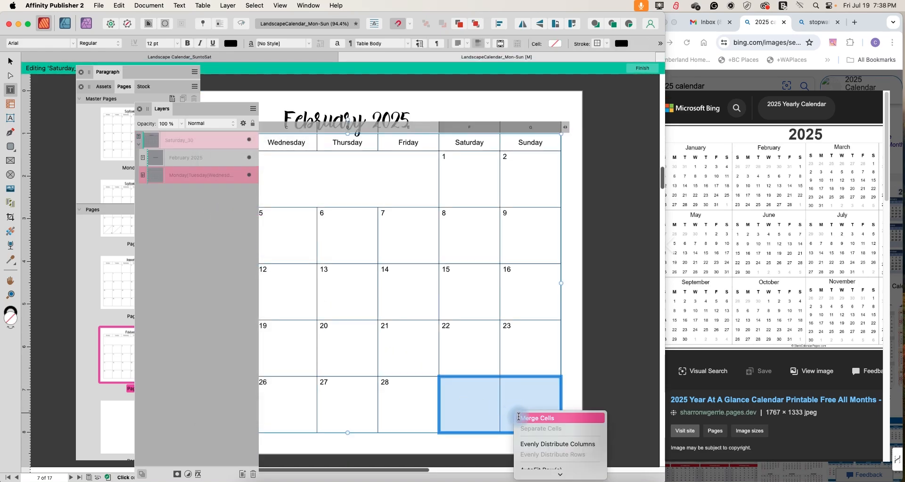
left_click(525, 419)
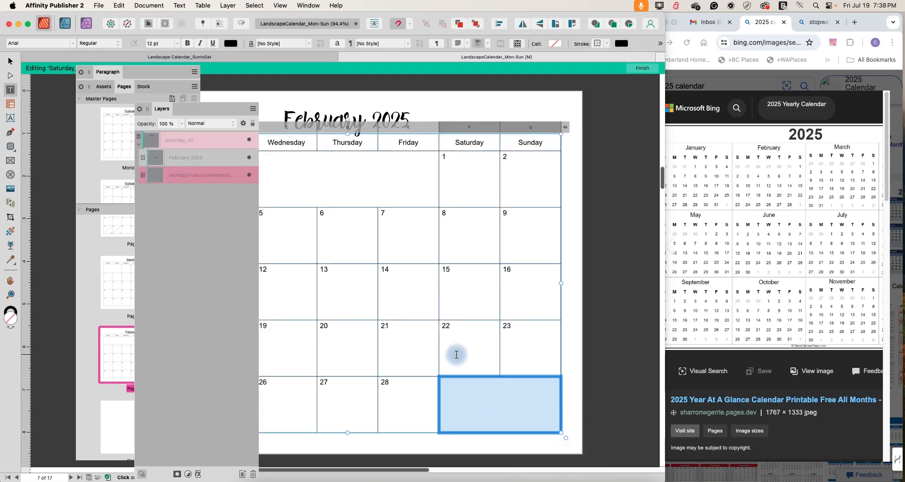
left_click(637, 68)
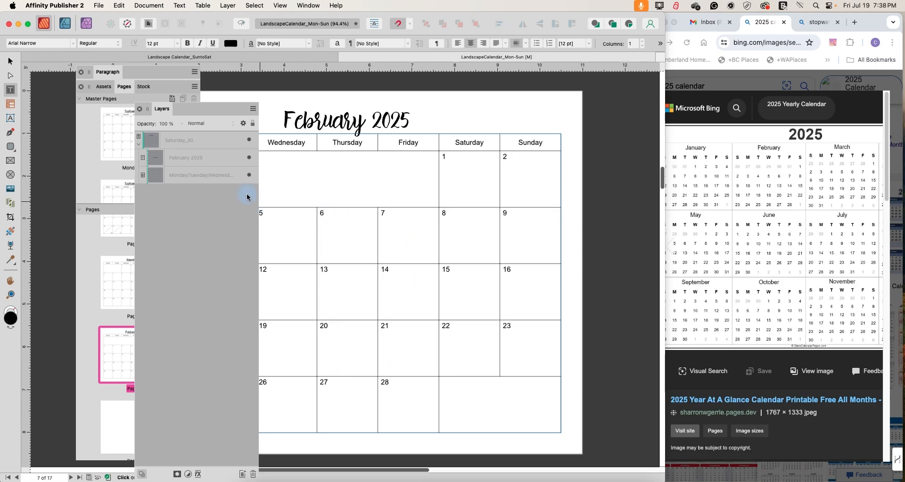
right_click(180, 142)
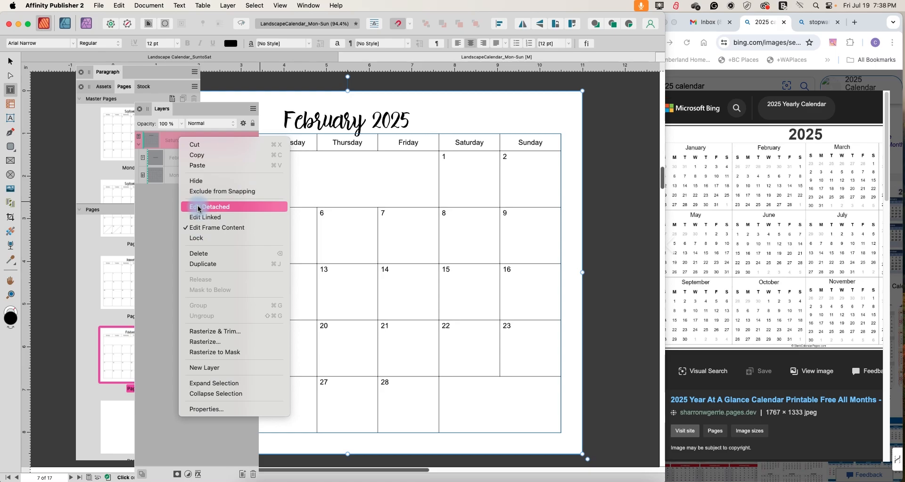
left_click(512, 122)
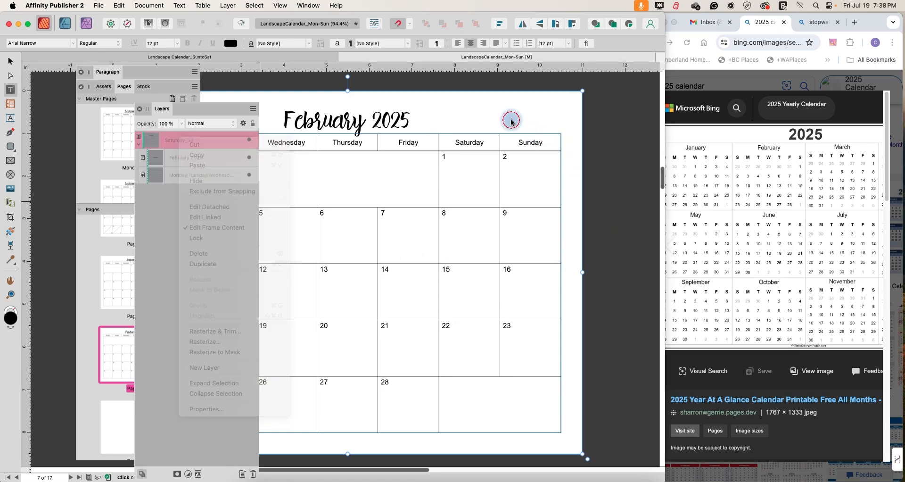
Go to page 8 and apply the Saturday_31 master to it.
left_click(107, 410)
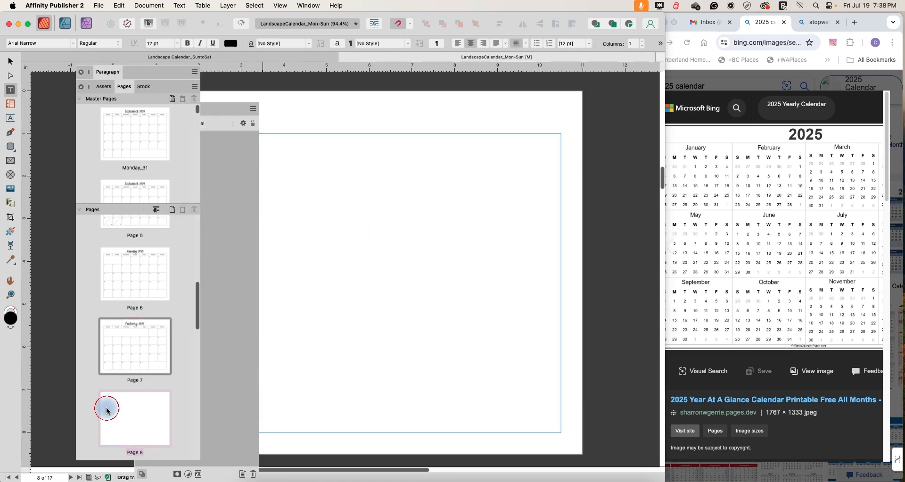
right_click(132, 406)
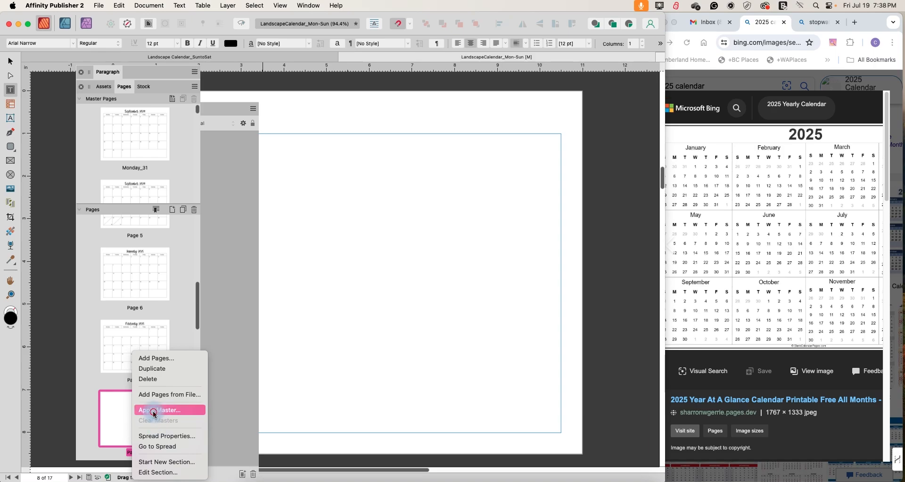
left_click(162, 409)
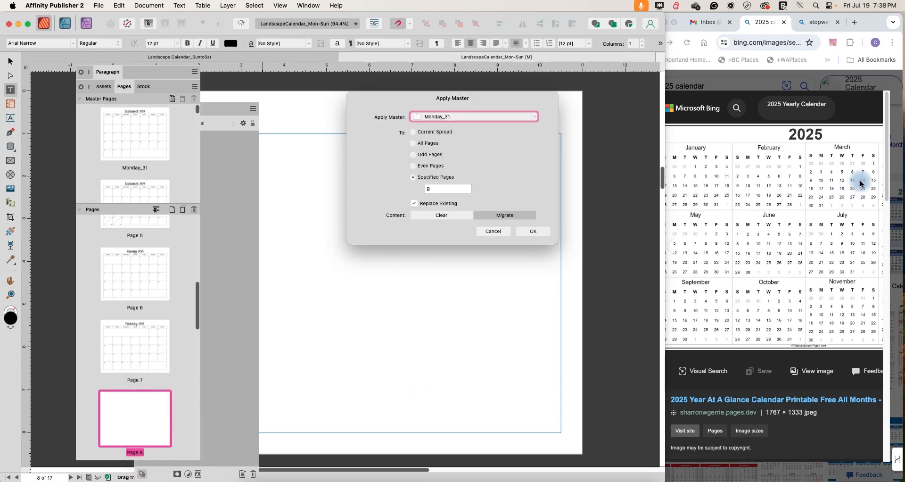
left_click(509, 119)
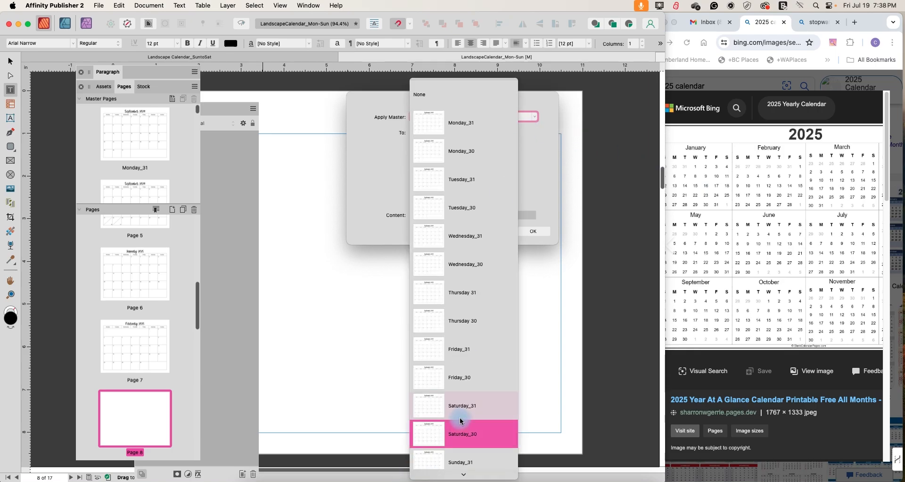
scroll(459, 423, "down", 1)
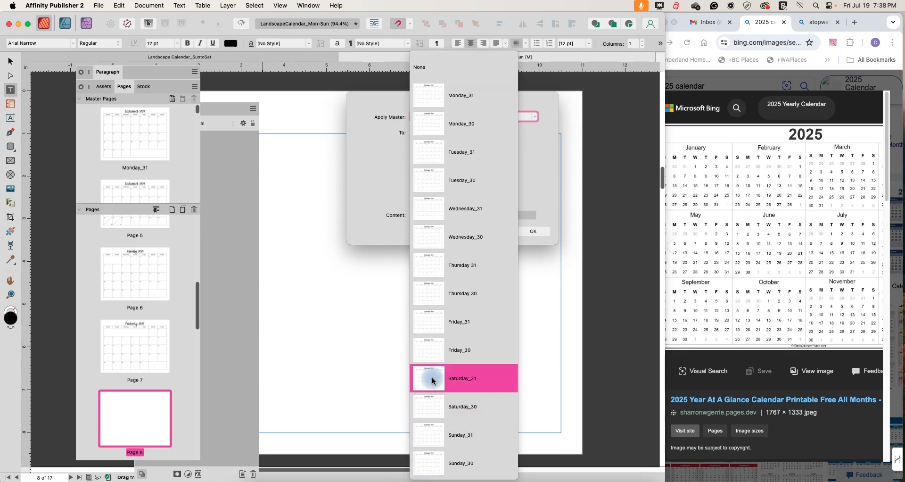
left_click(432, 377)
key("Return")
Change page 8's title to "March 2025".
double_click(359, 121)
key("BackSpace")
type("March 2024")
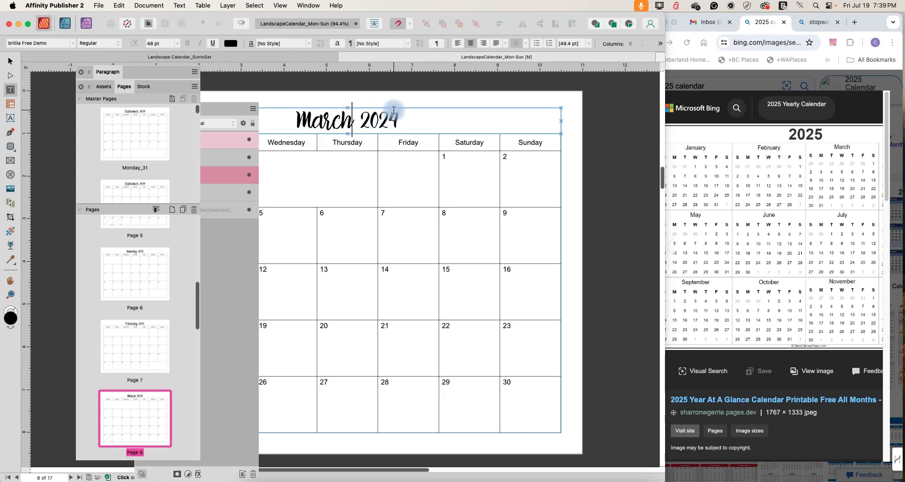
left_click(395, 118)
key("BackSpace")
type("5")
Open the Apply Master settings for page 9 and switch to the 2025 yearly calendar in Chrome.
scroll(138, 372, "down", 2)
double_click(136, 404)
right_click(135, 404)
left_click(155, 358)
left_click(778, 456)
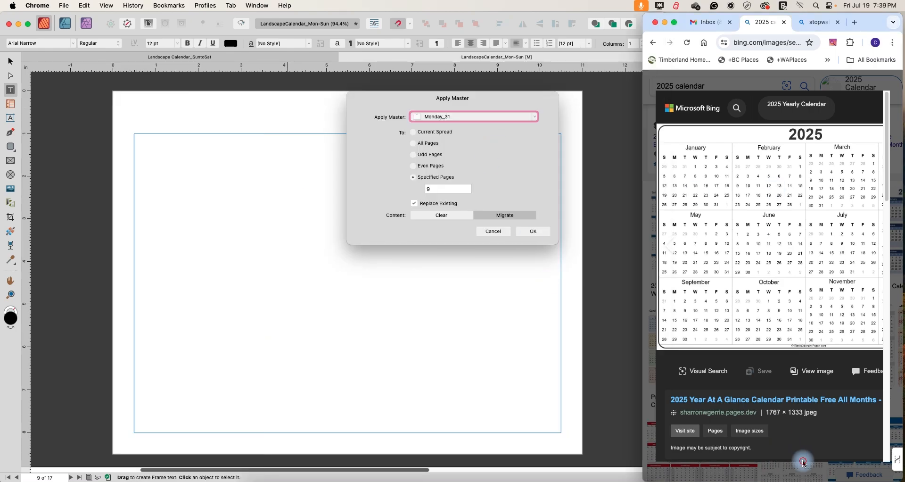
Change page 16's title to "November 2025".
scroll(778, 448, "down", 10)
left_click(168, 58)
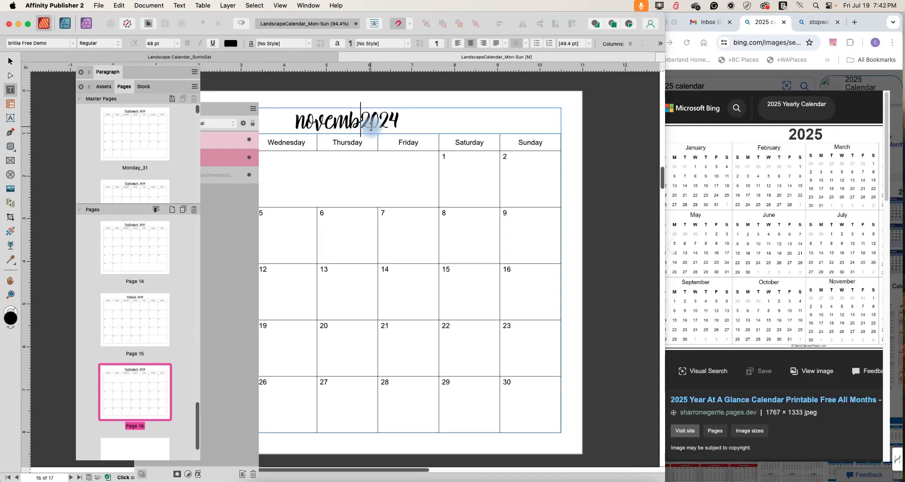
key("space")
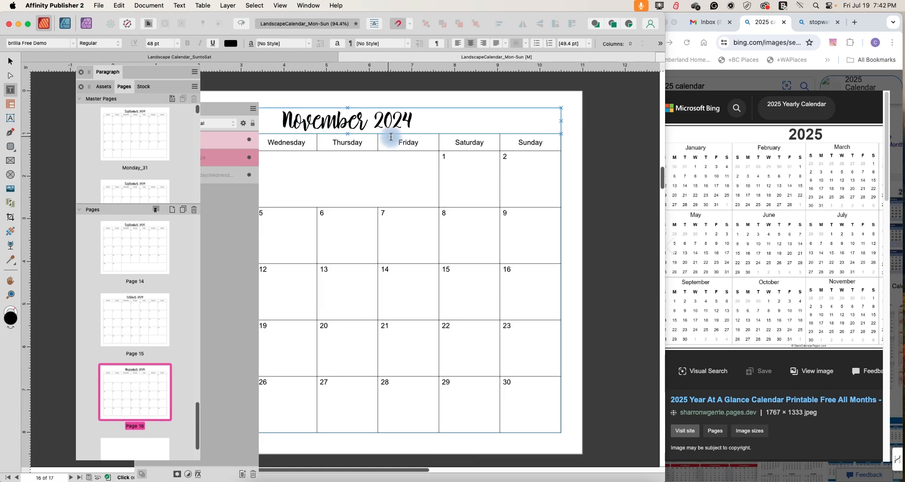
left_click(411, 122)
key("BackSpace")
type("5")
Go to page 17 and check the matching December page in the Landscape Calendar_SuntoSat document.
scroll(392, 135, "down", 2)
scroll(125, 370, "down", 3)
double_click(134, 416)
left_click(301, 56)
double_click(124, 399)
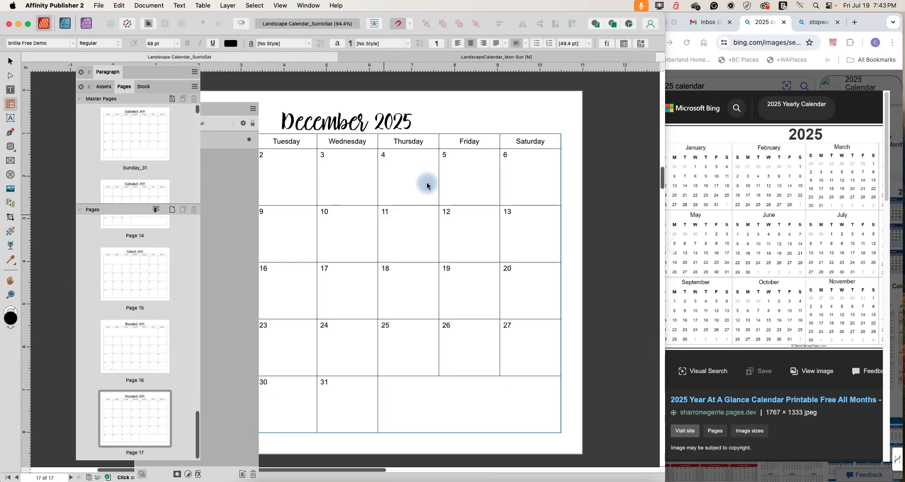
Return to the LandscapeCalendar_Mon-Sun document and apply the Monday_31 master to page 17.
left_click(464, 57)
right_click(116, 426)
left_click(147, 410)
key("Return")
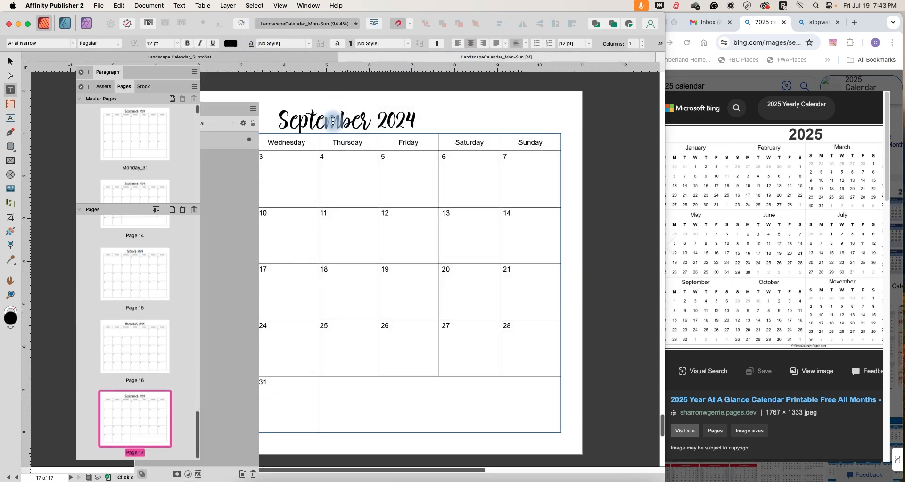
Change page 17's title to "December 2025" and save the document.
left_click_drag(280, 121, 347, 118)
type("Dece")
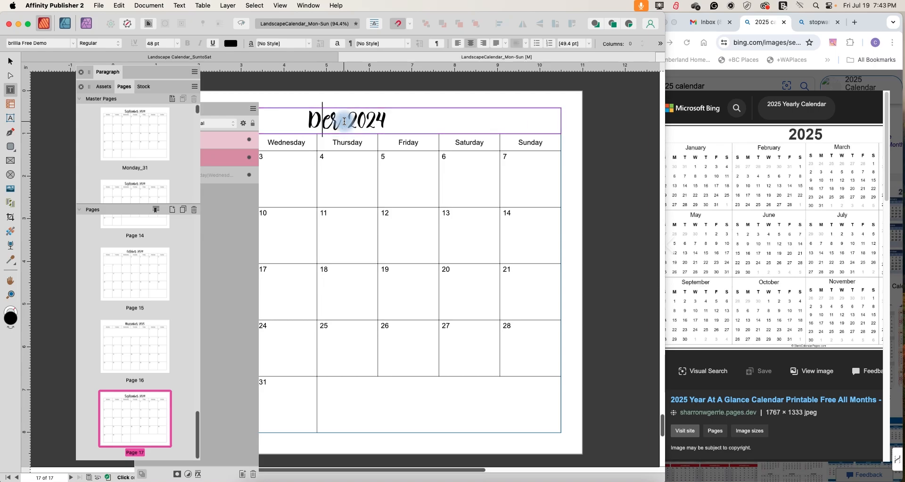
type("mber")
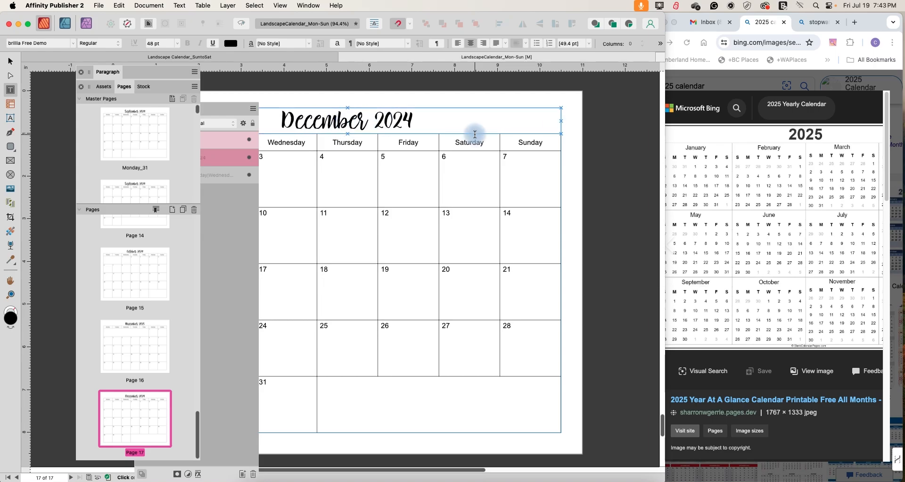
left_click_drag(403, 124, 412, 123)
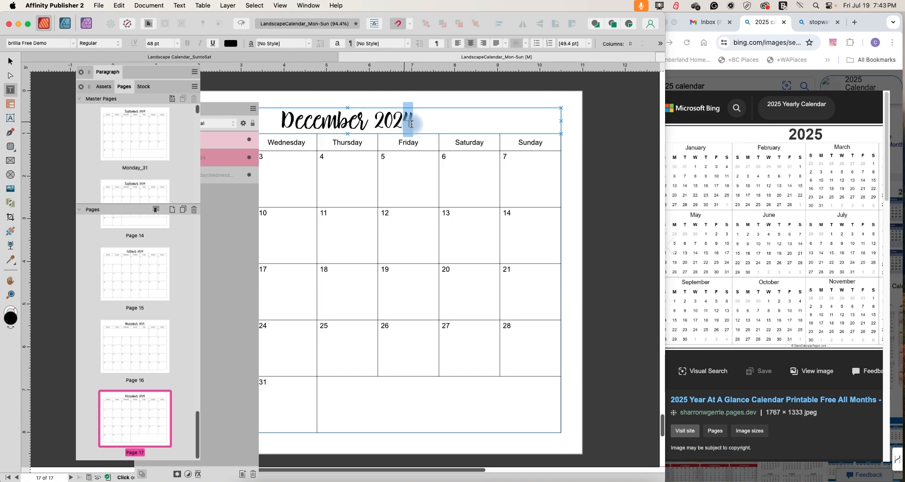
type("5")
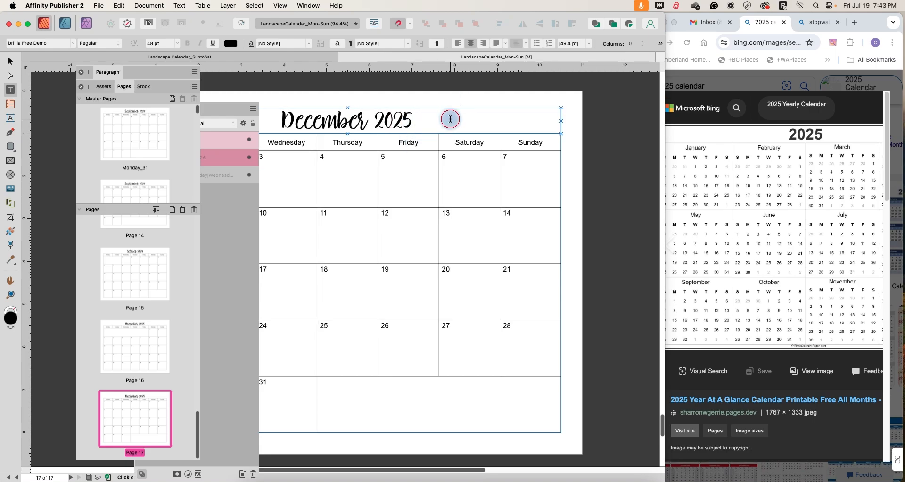
left_click(99, 6)
left_click(100, 97)
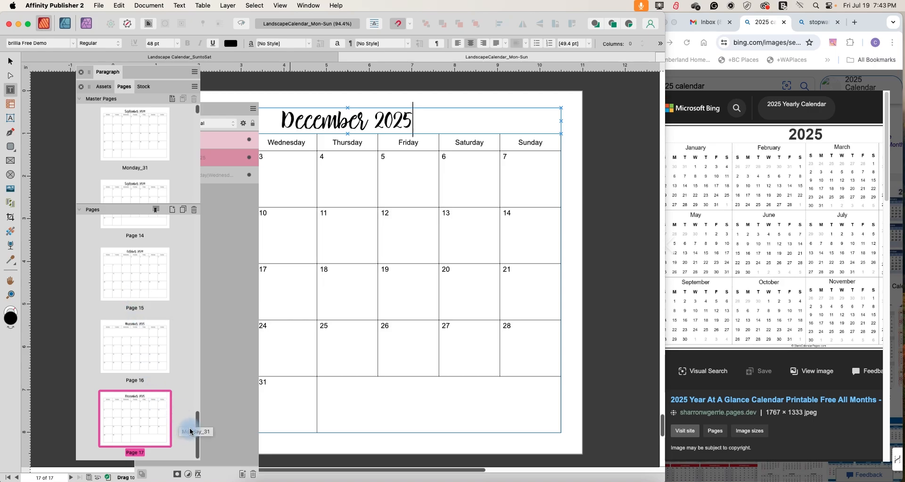
Close the floating Layers panel that covers part of the calendar page.
left_click_drag(198, 423, 149, 236)
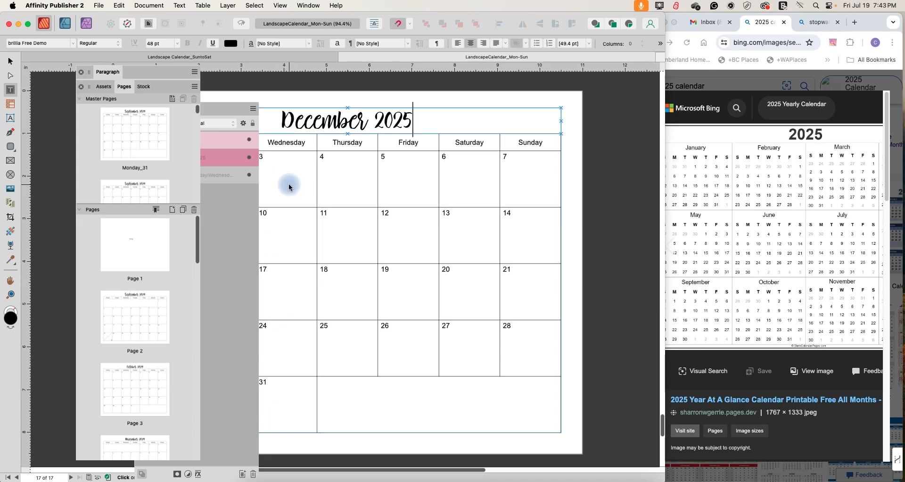
left_click_drag(230, 109, 168, 124)
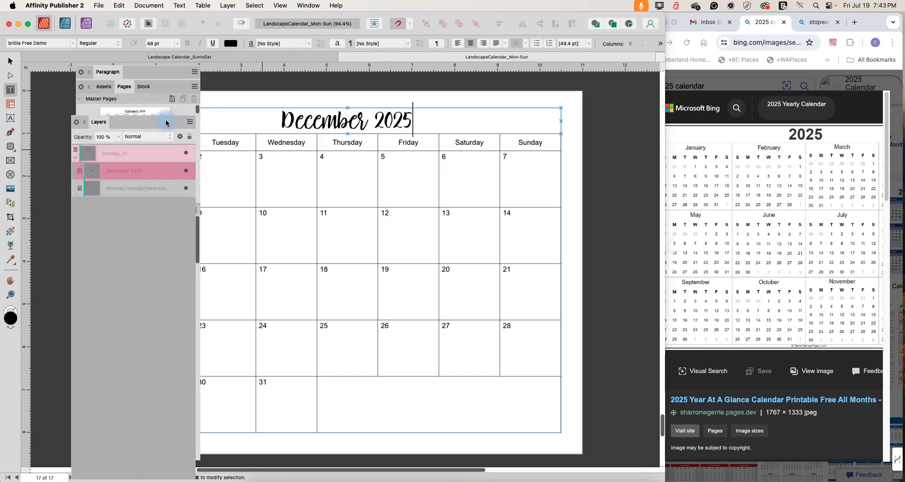
left_click(76, 121)
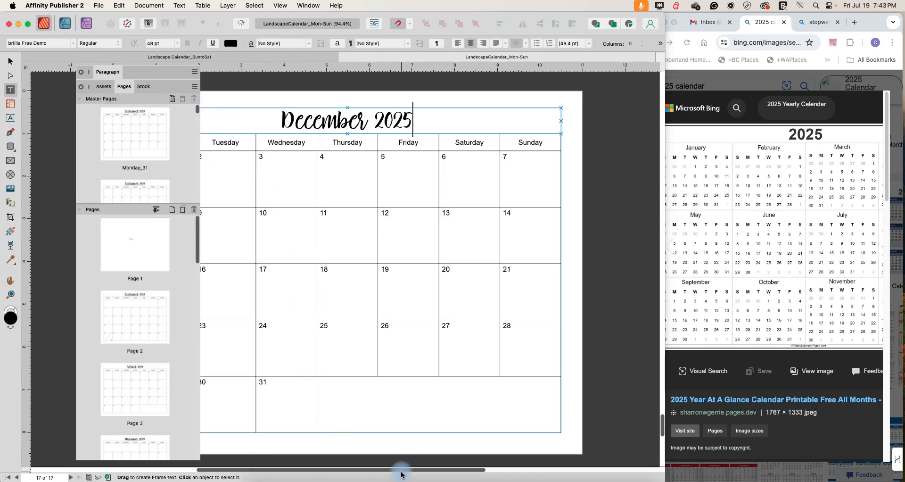
left_click_drag(402, 469, 358, 464)
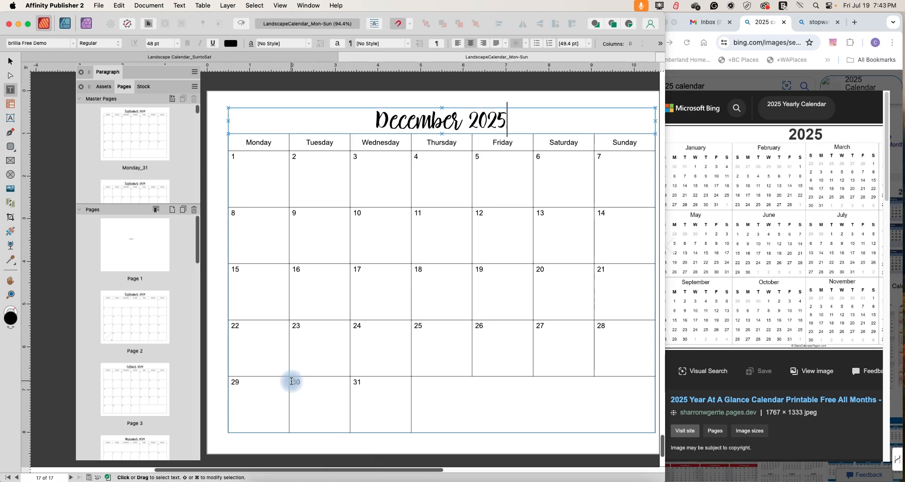
Duplicate the Sunday_30 master and open the copy for editing.
scroll(181, 118, "down", 2)
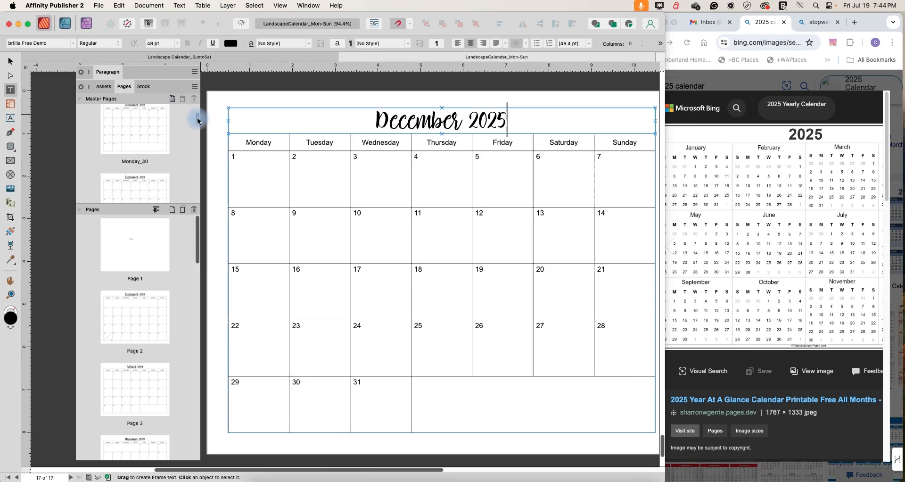
left_click_drag(198, 121, 196, 206)
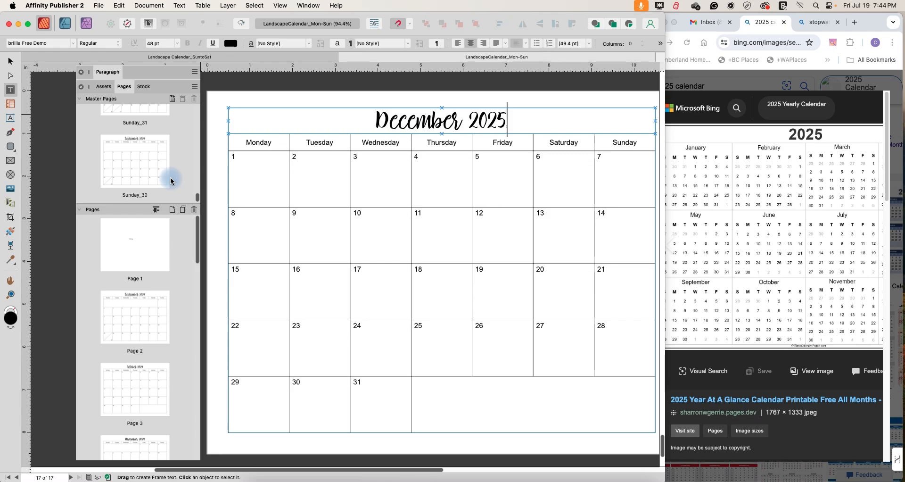
left_click(126, 167)
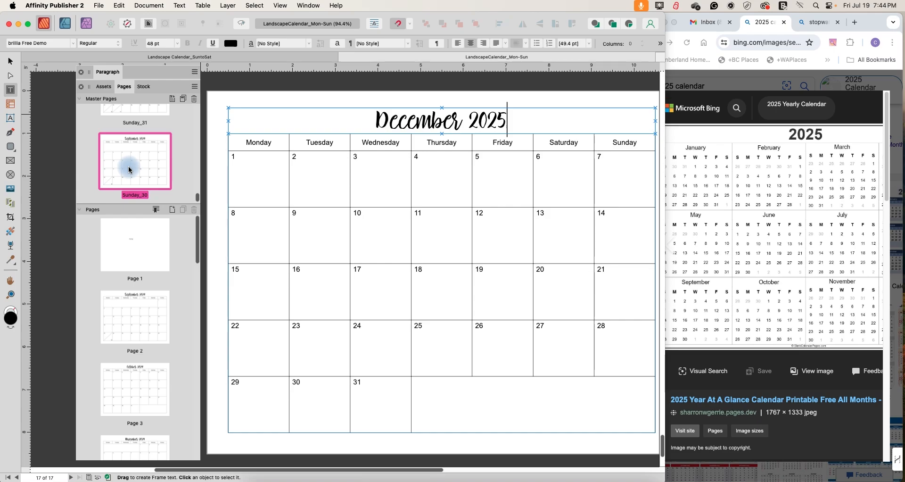
left_click(185, 100)
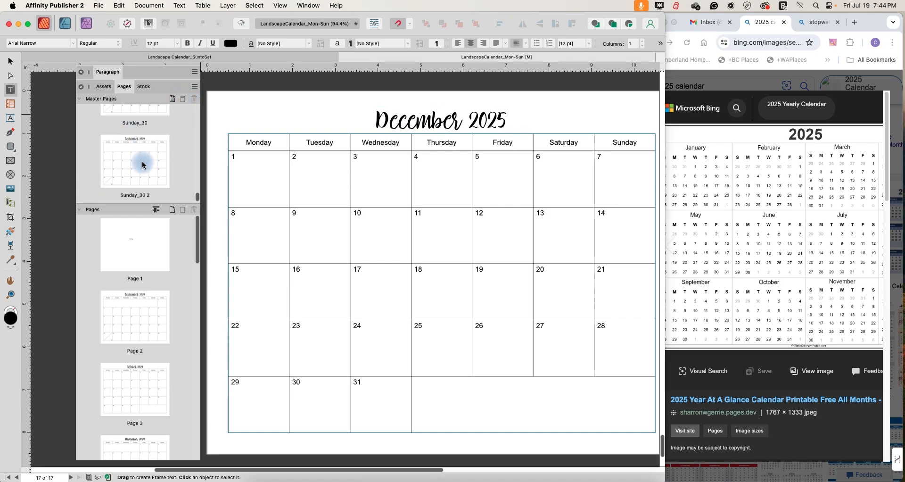
double_click(143, 165)
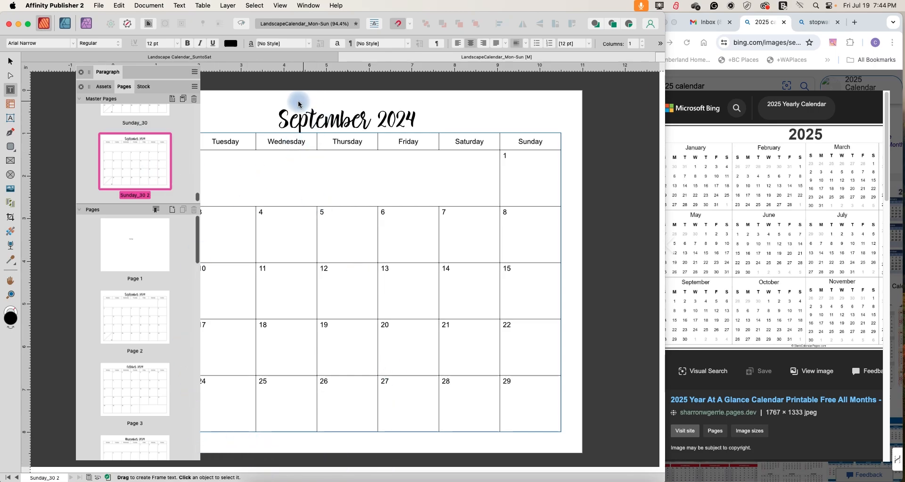
Move the Pages panel clear of the calendar and enlarge the document window to fill the screen.
left_click(157, 78)
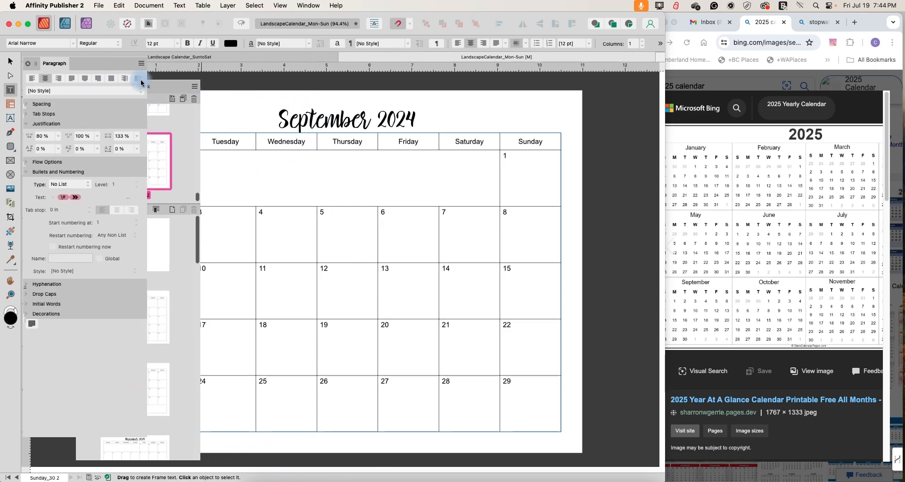
left_click_drag(154, 95, 759, 119)
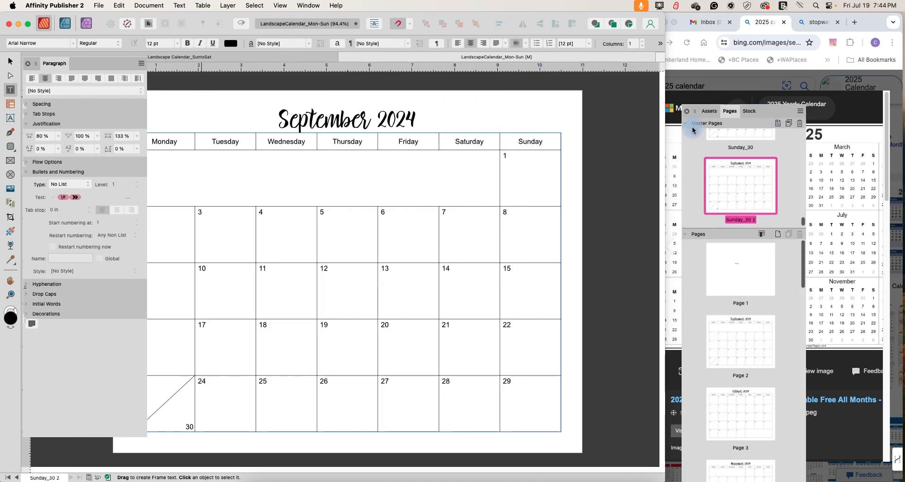
double_click(665, 17)
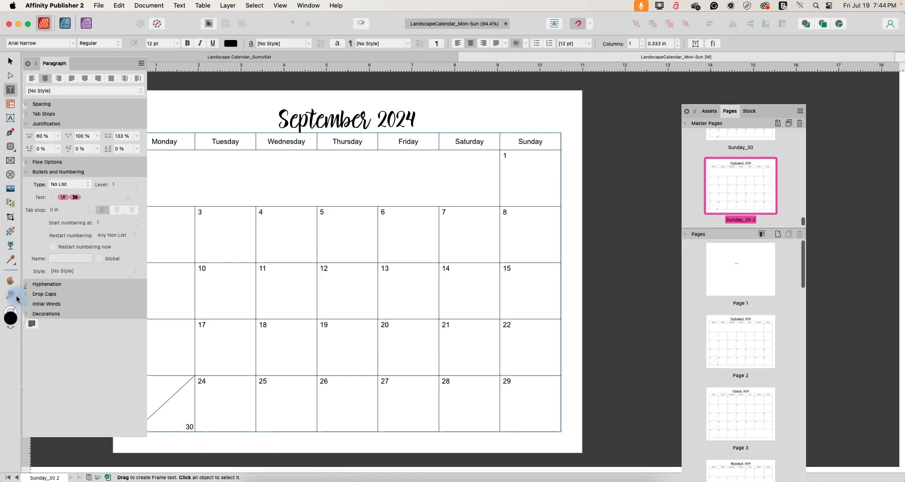
left_click(10, 280)
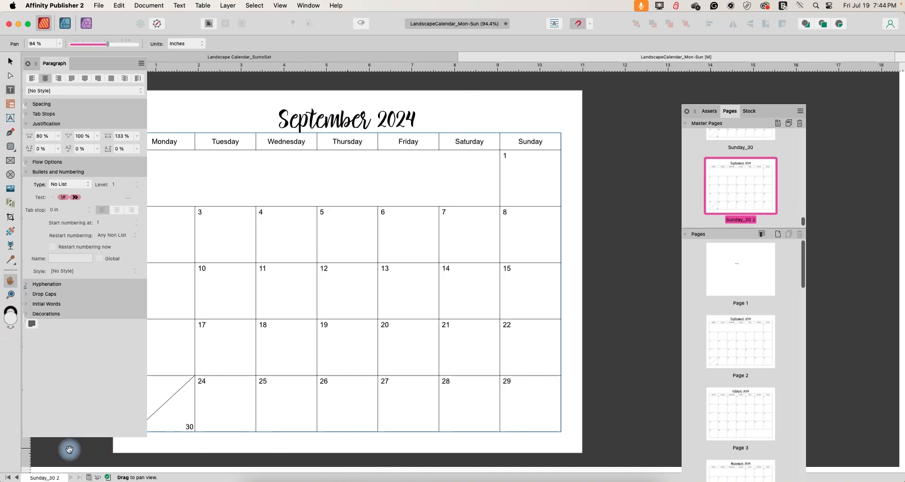
left_click_drag(74, 450, 158, 439)
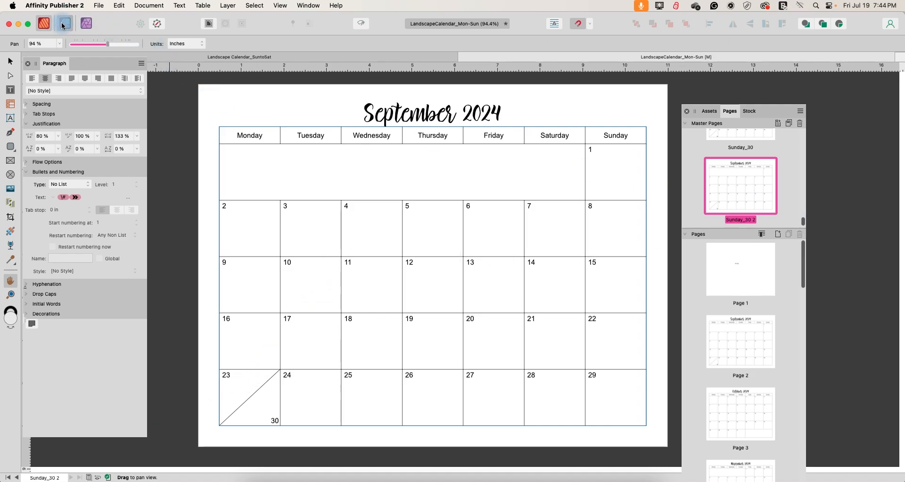
Switch to the Designer Persona and select the Round Watercolor Light brush for vector brush painting.
left_click(64, 26)
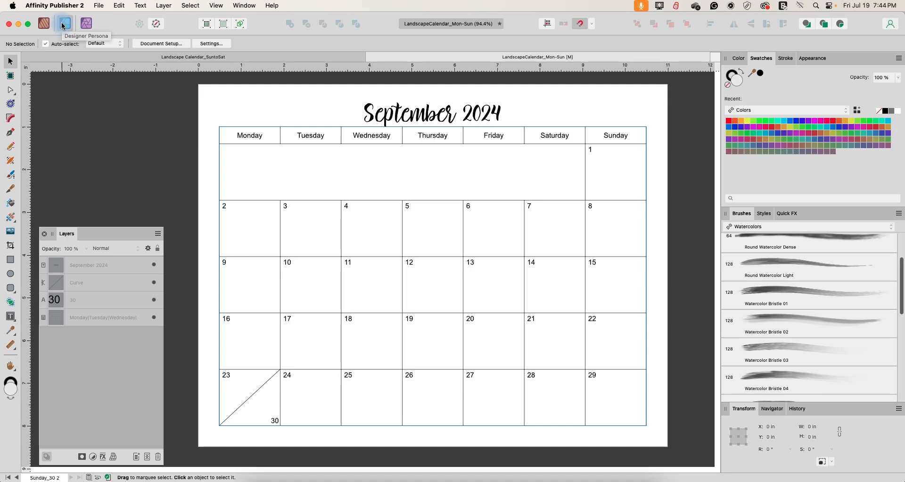
left_click(257, 274)
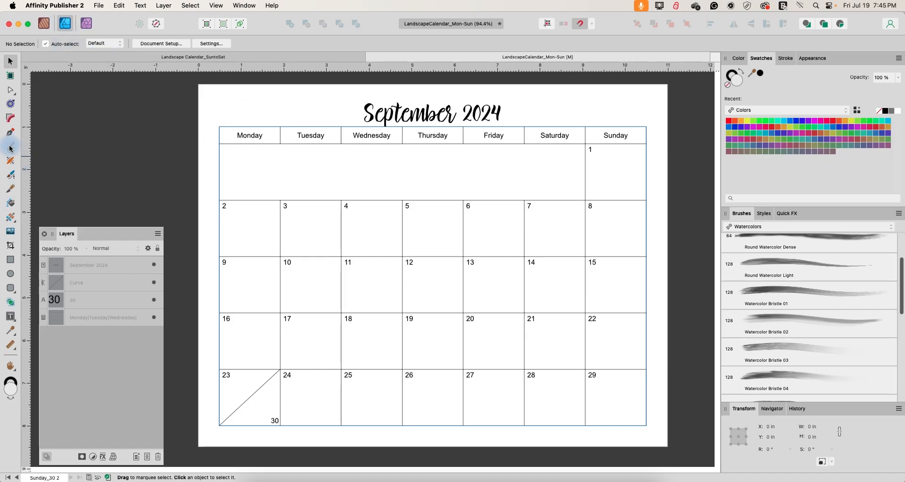
left_click(11, 177)
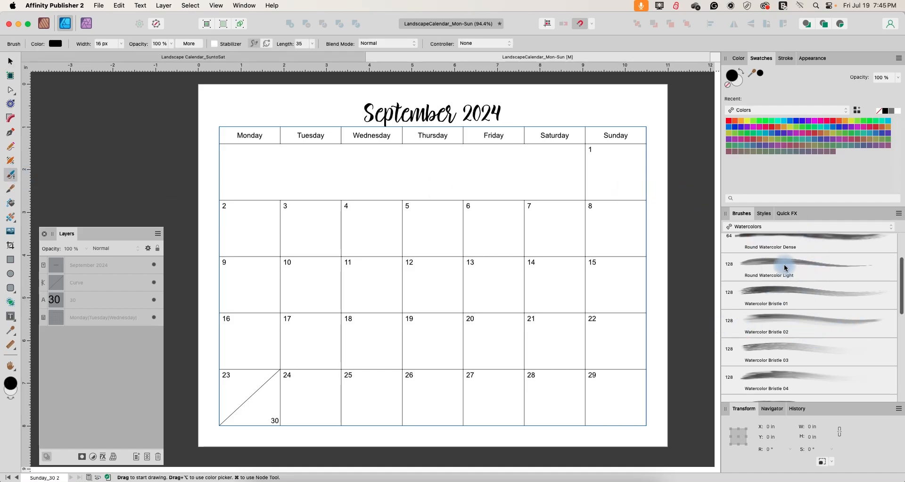
left_click(763, 266)
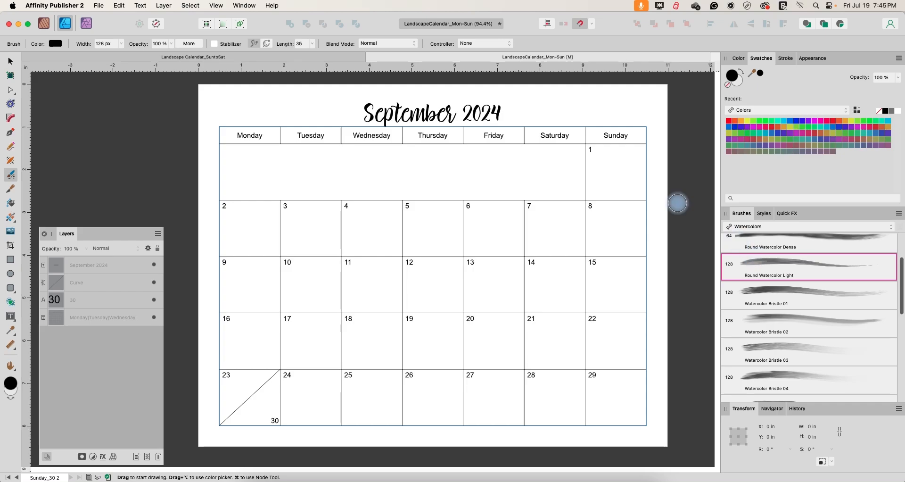
Set the brush colour to light blue B5E8F3 and its width to 240 px.
left_click(56, 44)
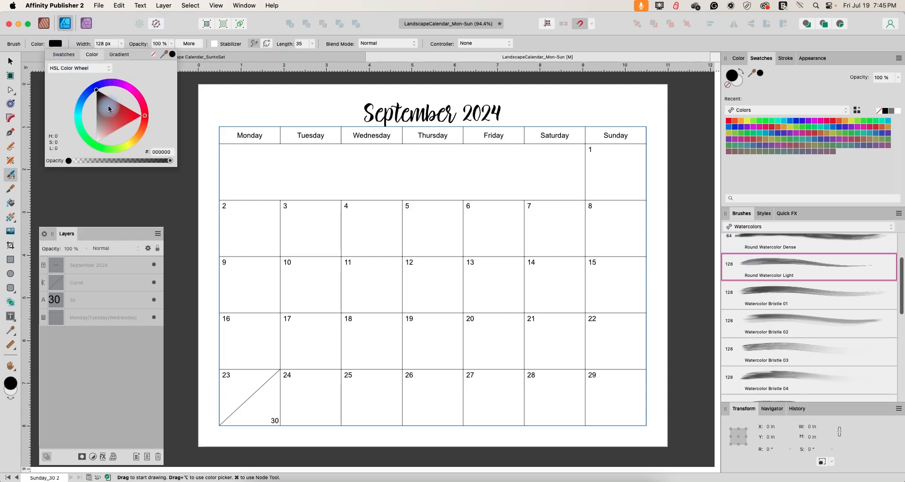
left_click(81, 105)
left_click_drag(79, 106, 78, 109)
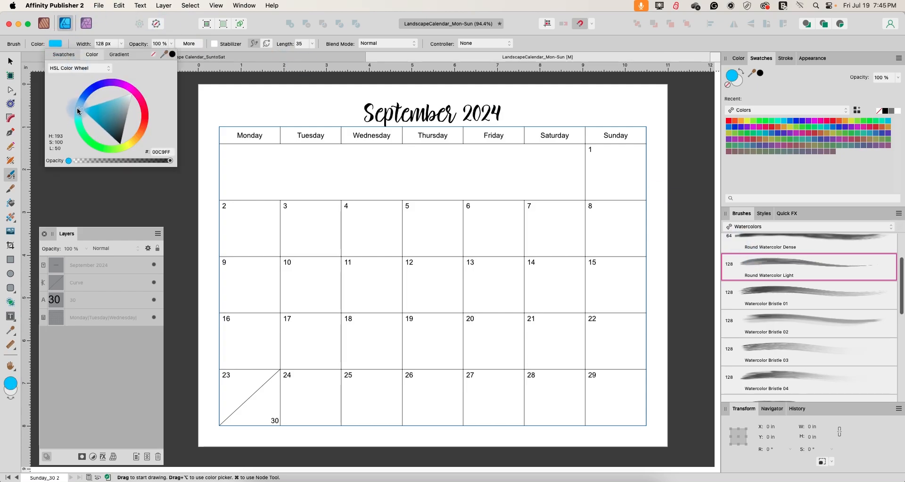
left_click(127, 102)
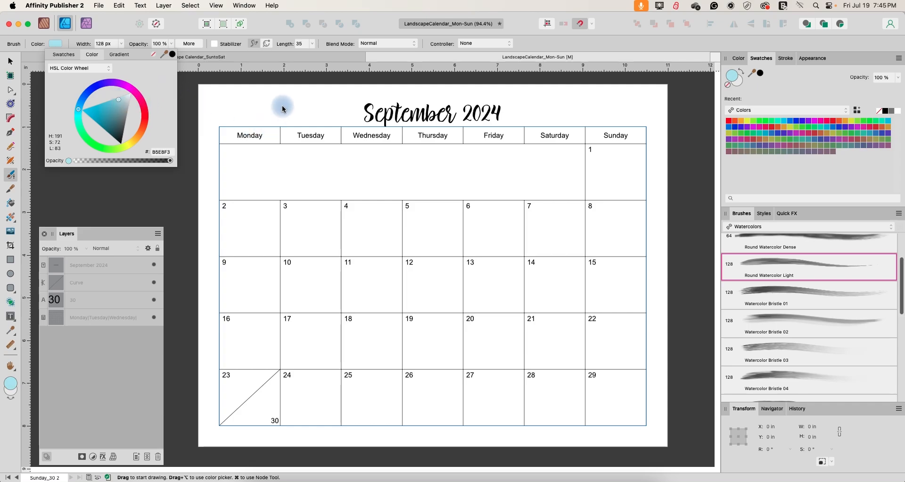
left_click(11, 175)
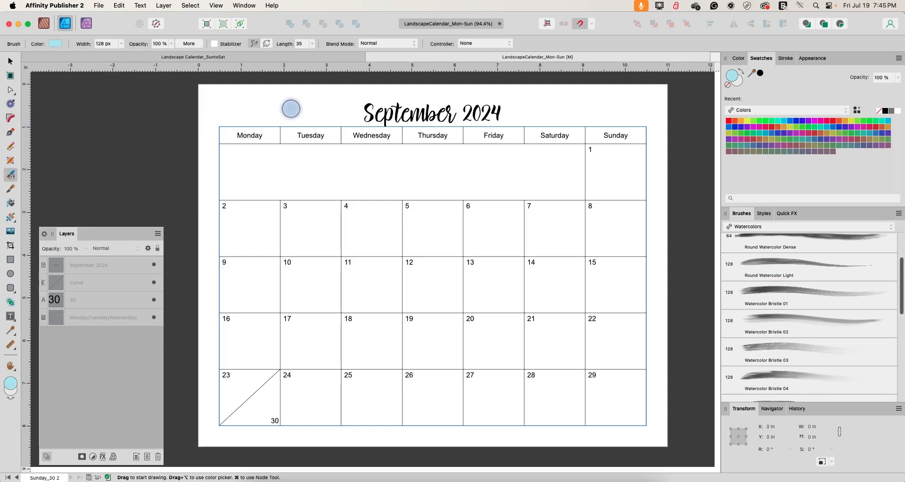
left_click(122, 45)
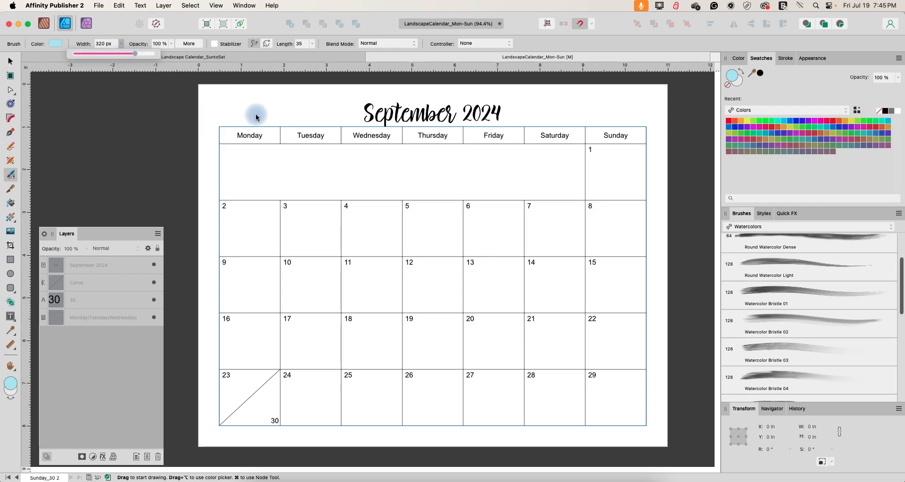
left_click(122, 44)
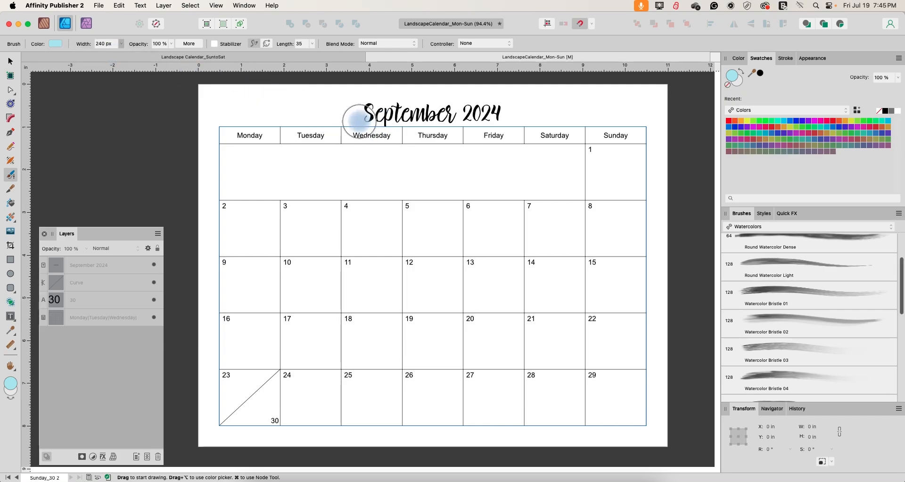
Paint one watercolor stroke across the September 2024 title and another across the empty space in the first calendar week.
left_click(340, 113)
left_click_drag(348, 112, 521, 111)
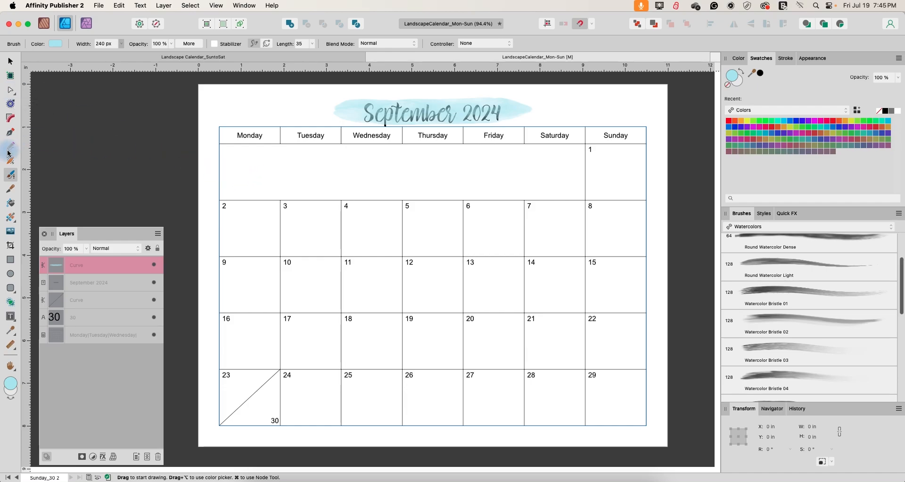
left_click_drag(259, 173, 384, 178)
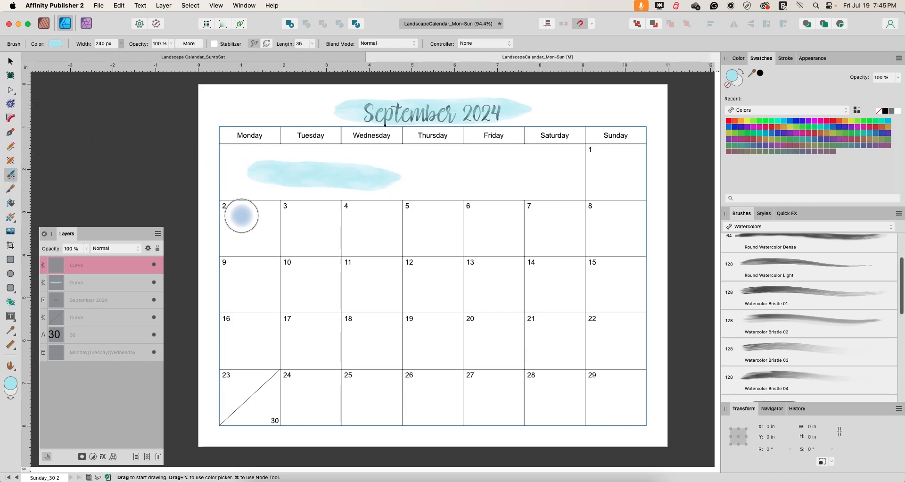
Straighten the watercolor stroke in the first calendar week by repositioning its two end nodes.
left_click(11, 91)
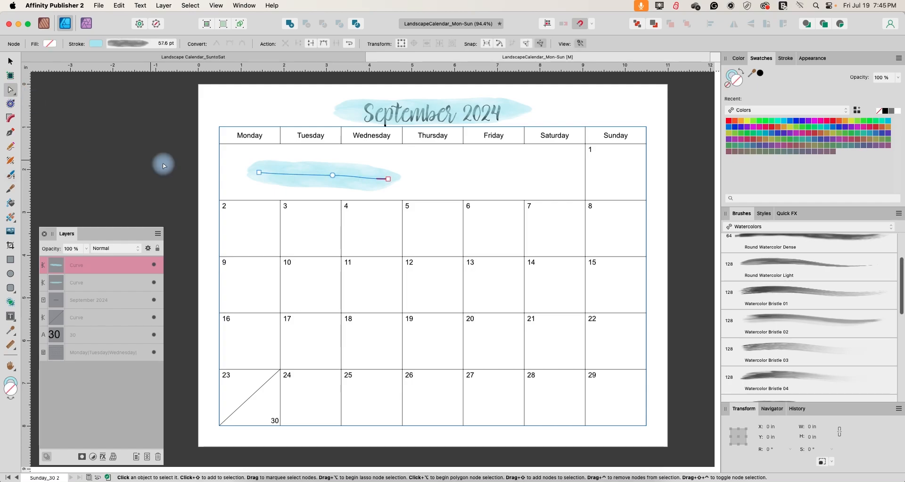
left_click_drag(257, 174, 254, 177)
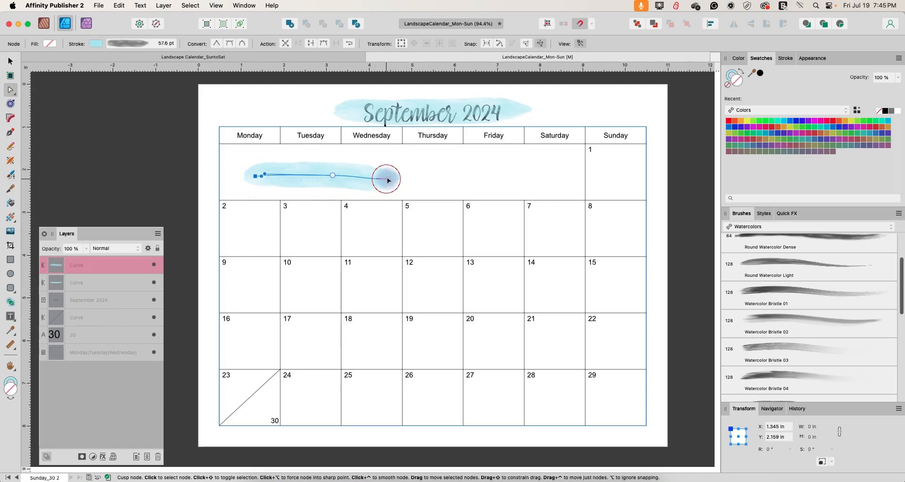
left_click_drag(388, 179, 386, 175)
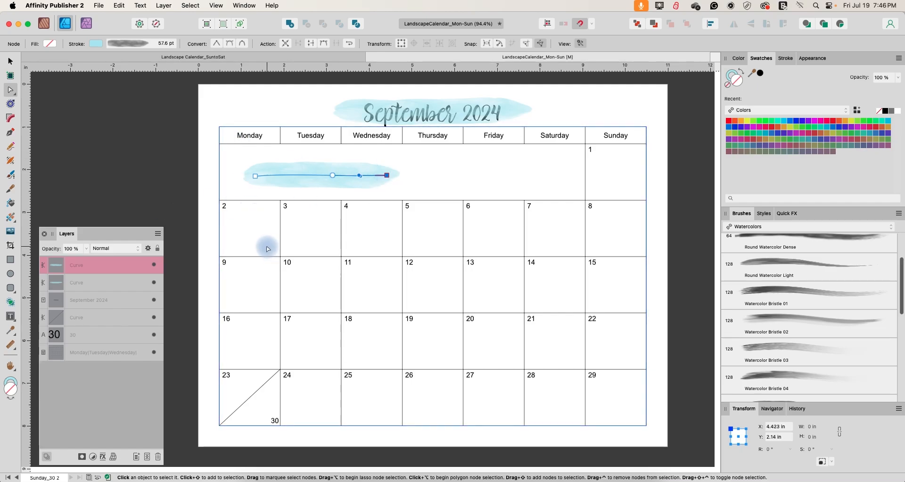
Delete the watercolor stroke from the empty space in the first calendar week.
left_click(10, 61)
left_click(272, 175)
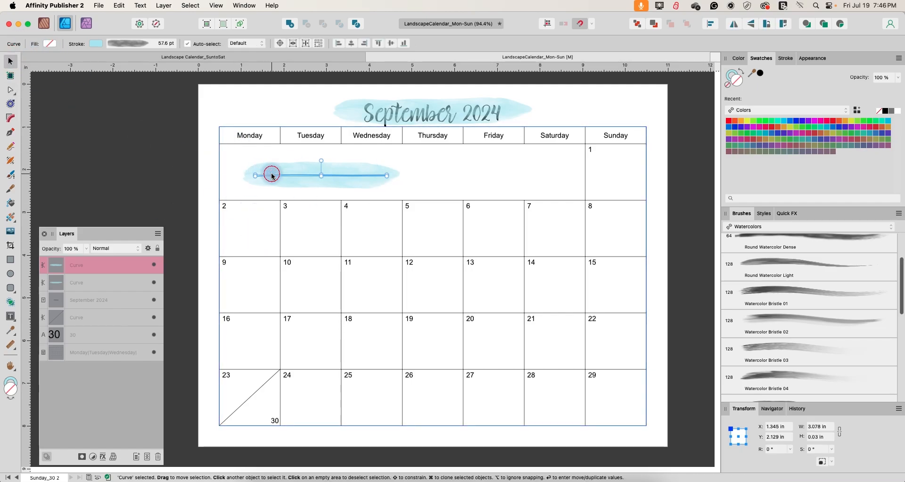
key("BackSpace")
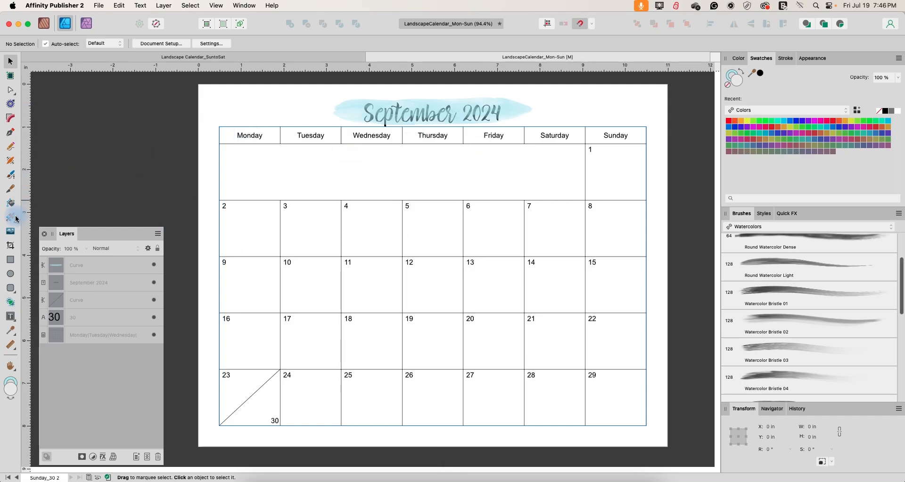
Set the vector brush width to 70 px and paint a separate stroke over each weekday name from Monday to Sunday.
left_click(11, 174)
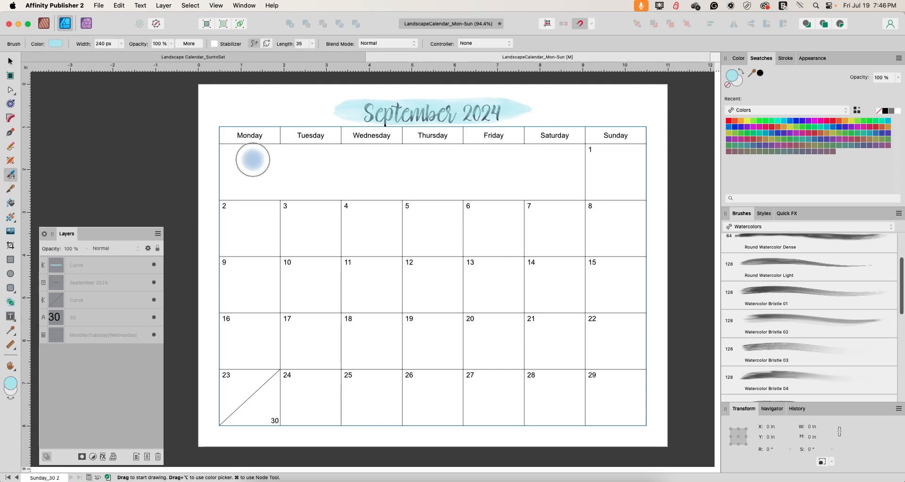
left_click(121, 45)
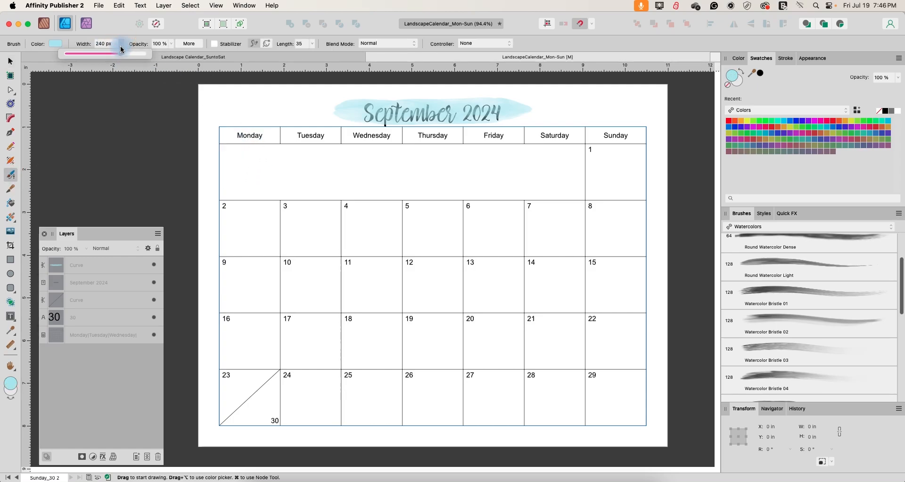
left_click_drag(109, 54, 100, 54)
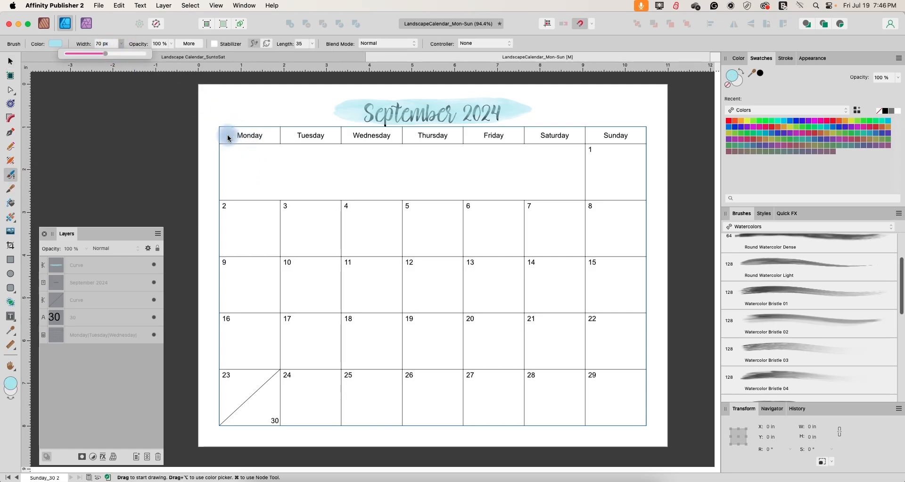
left_click_drag(222, 135, 391, 136)
left_click_drag(409, 137, 633, 135)
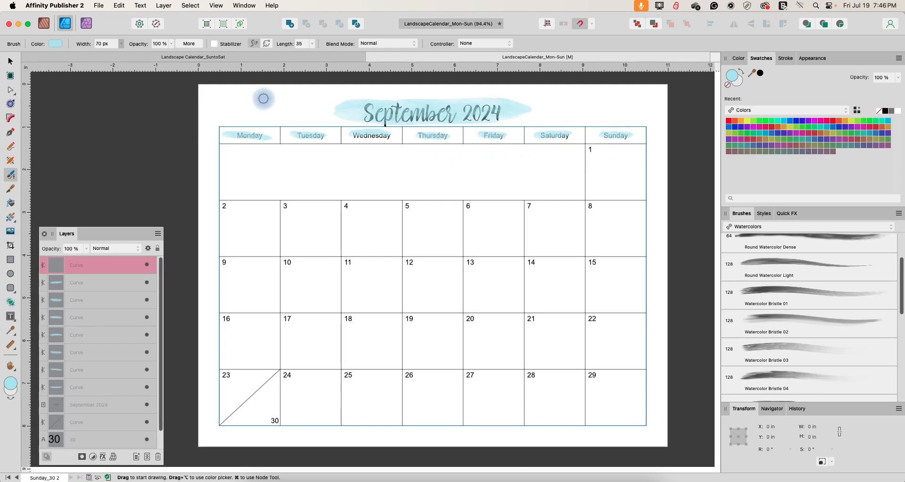
Adjust the curve nodes of the strokes over the Monday and Tuesday headings so they sit better on the names.
left_click(11, 90)
left_click(268, 139)
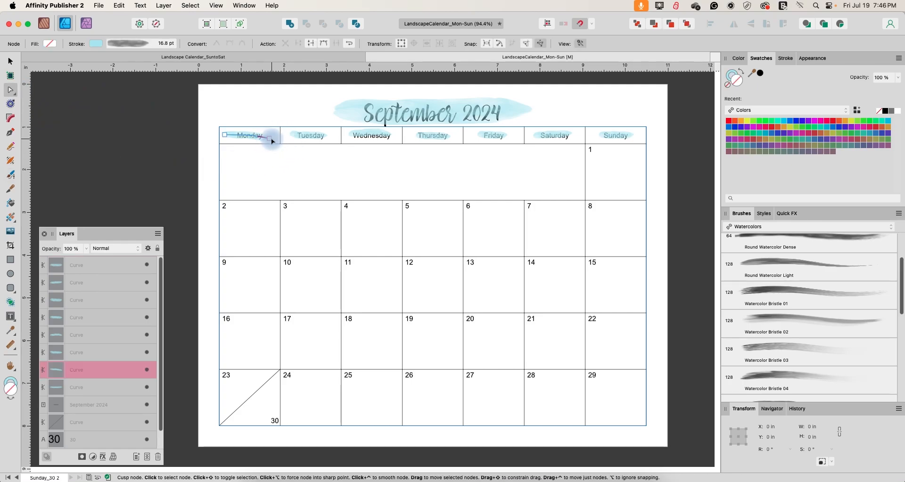
left_click_drag(271, 138, 273, 136)
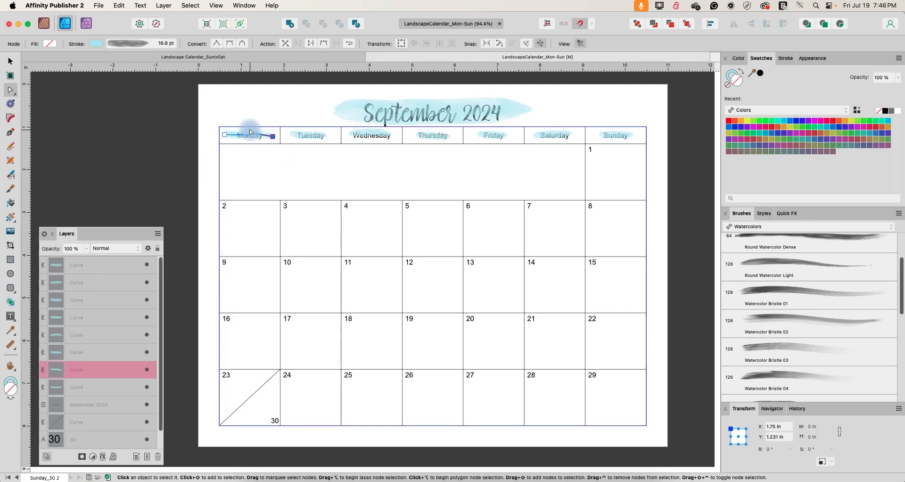
left_click(250, 133)
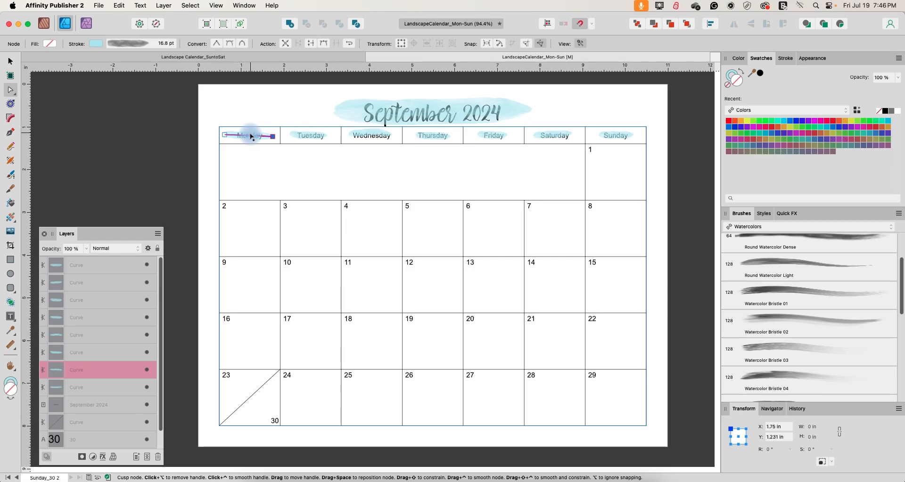
left_click(293, 136)
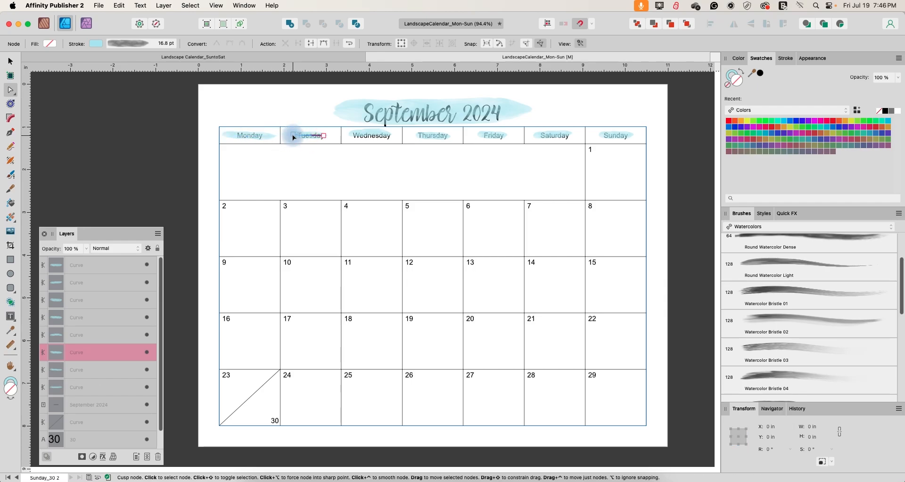
left_click(293, 136)
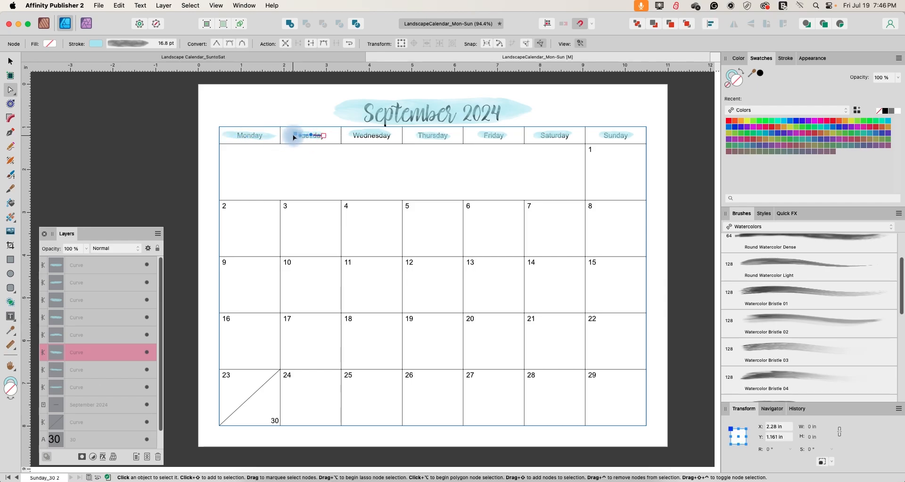
left_click(294, 137)
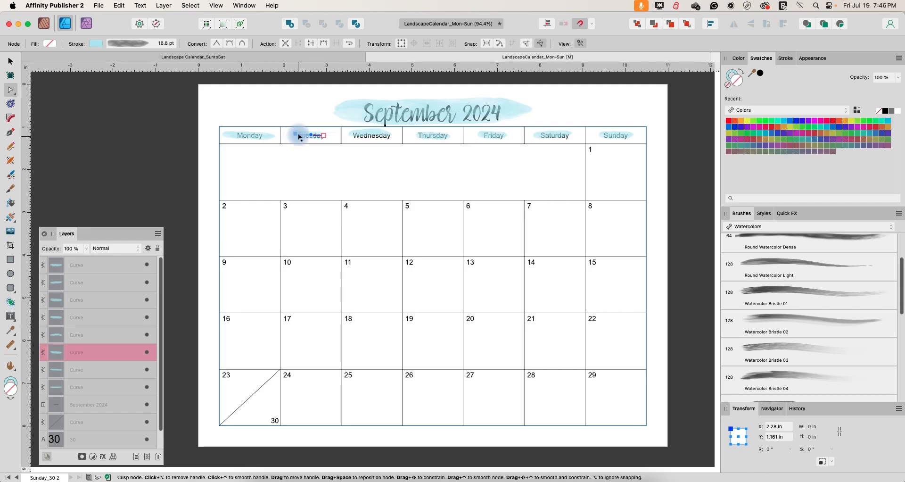
Reshape the stroke over the Wednesday heading by moving its curve nodes so it covers the name.
left_click(366, 134)
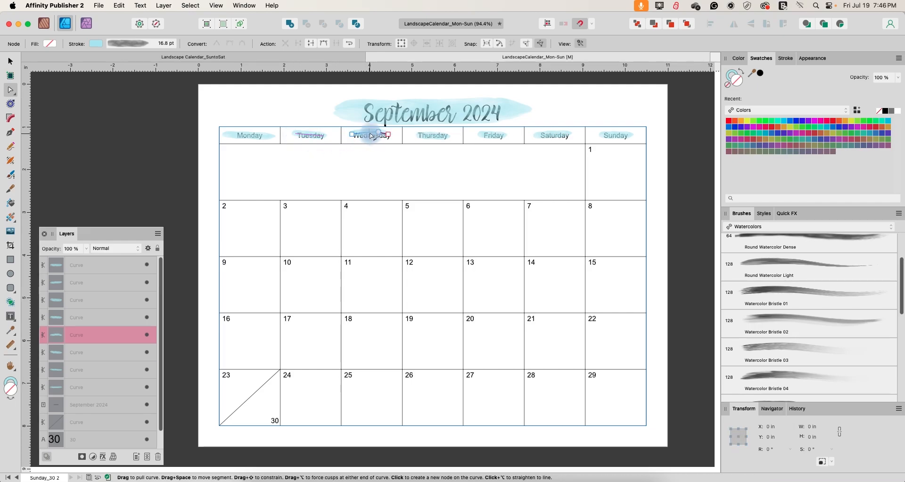
left_click(374, 136)
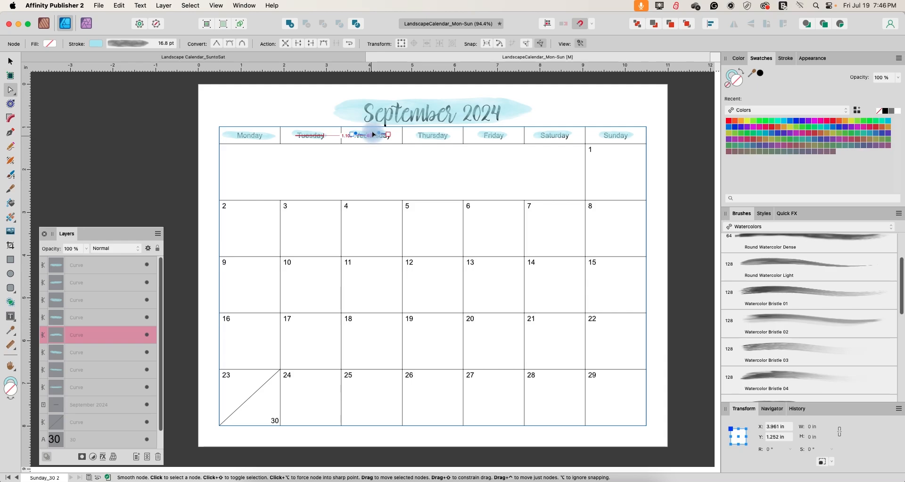
left_click_drag(372, 134, 388, 136)
left_click(388, 136)
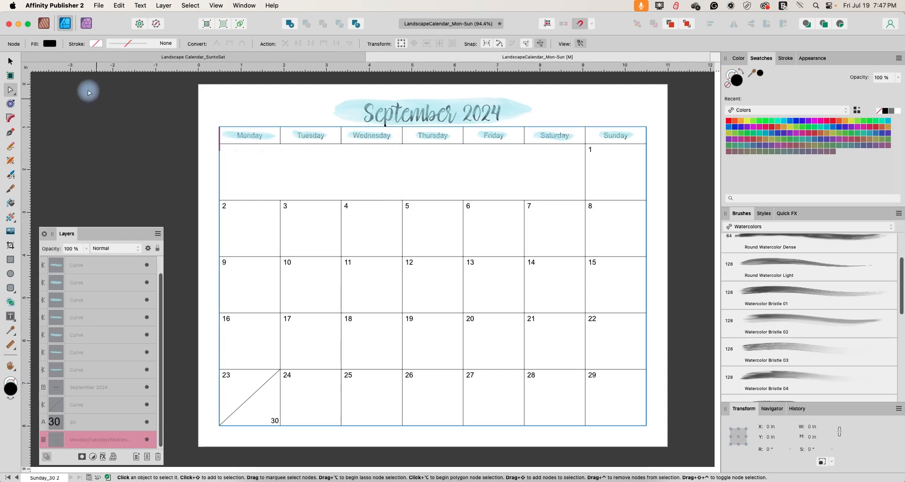
Switch to the Publisher Persona and clear the weekday names from the header row of the calendar table.
left_click(43, 24)
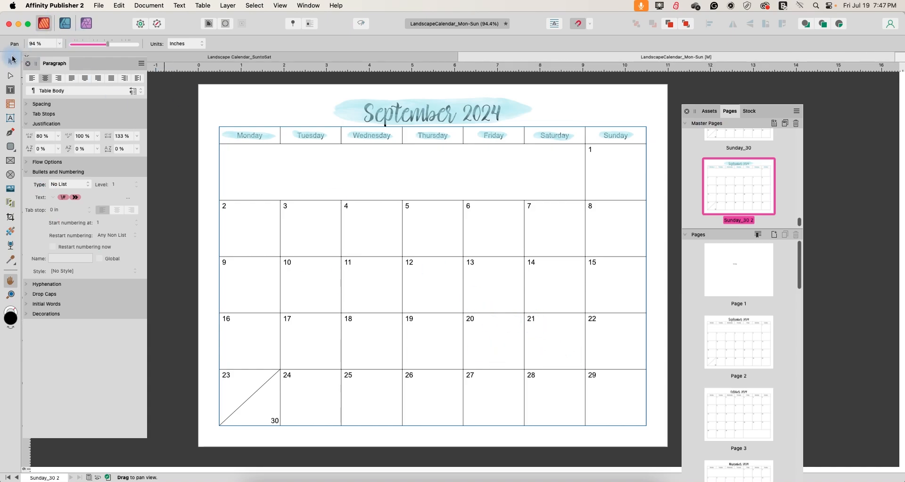
left_click(13, 60)
left_click(327, 307)
left_click(401, 317)
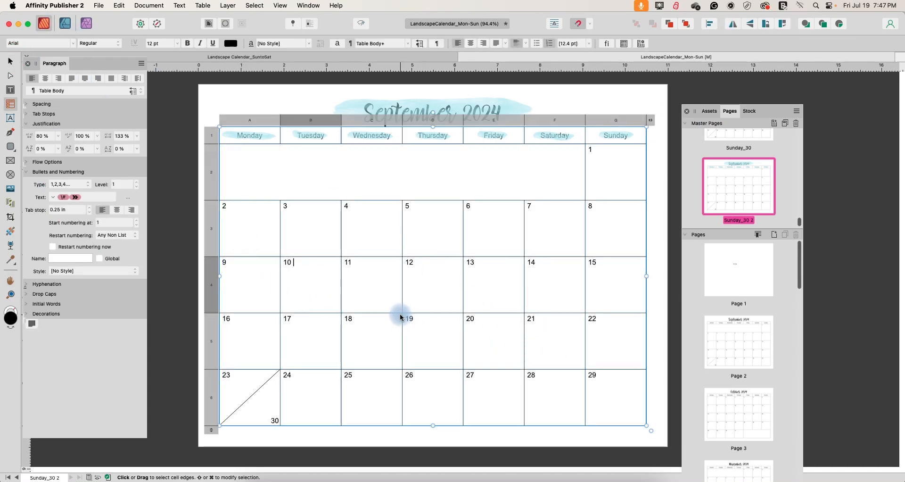
left_click(403, 222)
key("Escape")
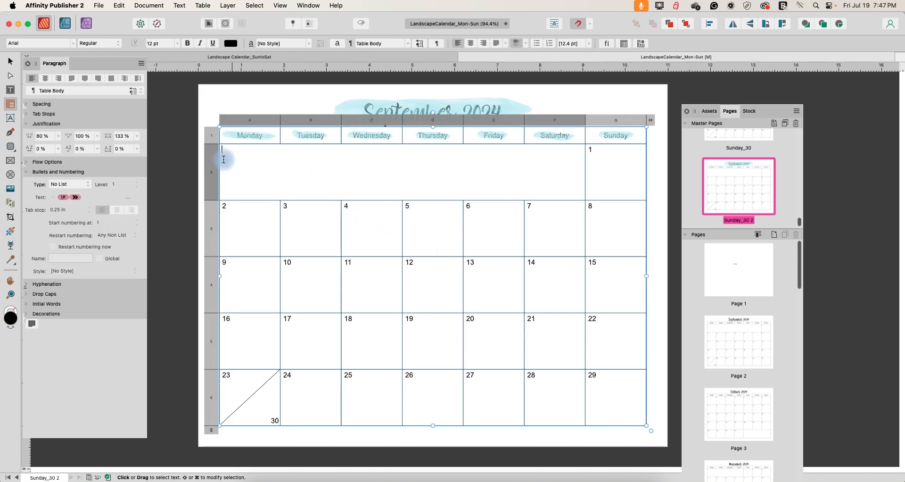
left_click_drag(211, 140, 252, 400)
key("Delete")
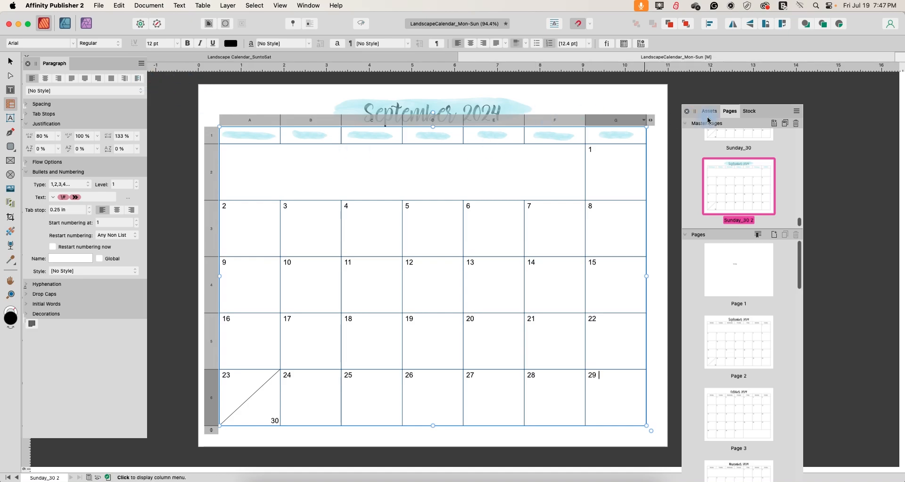
Show the Layers panel and delete the September 2024 title frame from the duplicated master.
left_click(307, 5)
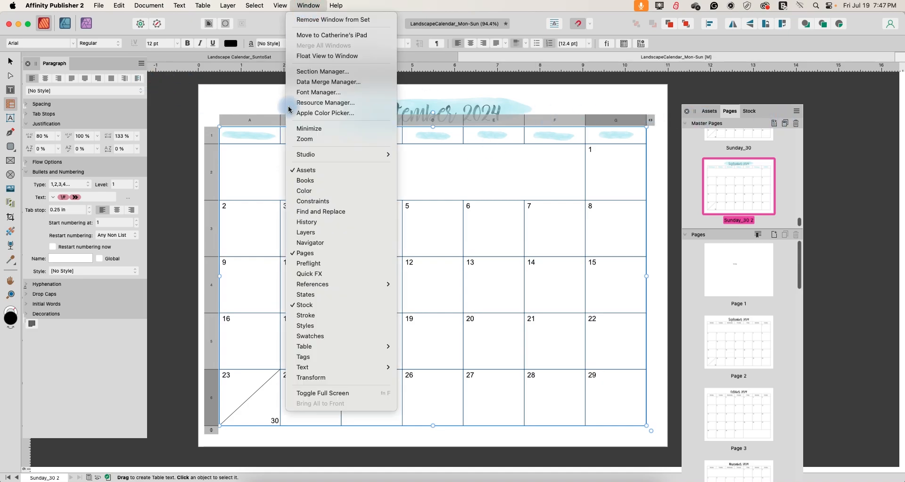
left_click(305, 232)
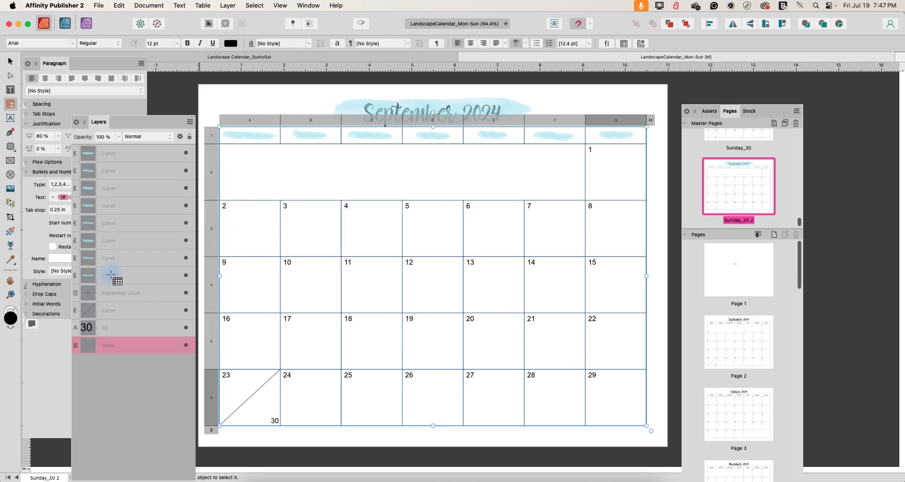
left_click(107, 295)
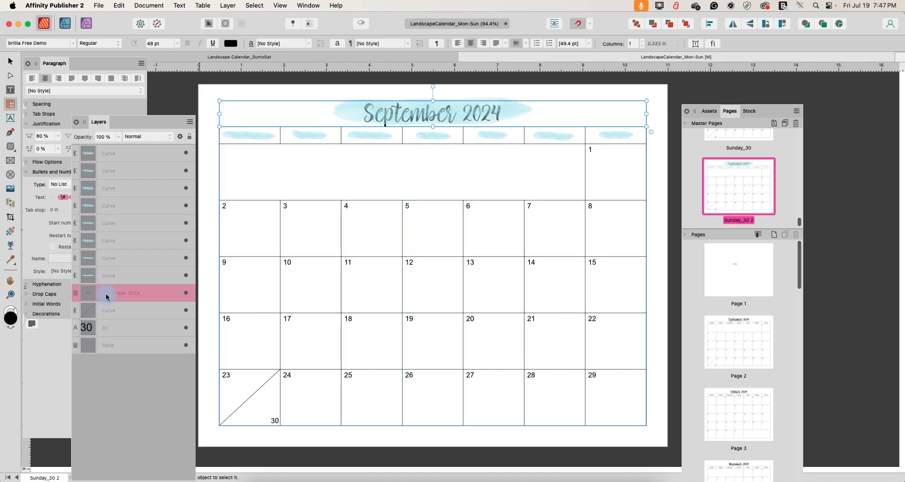
key("Delete")
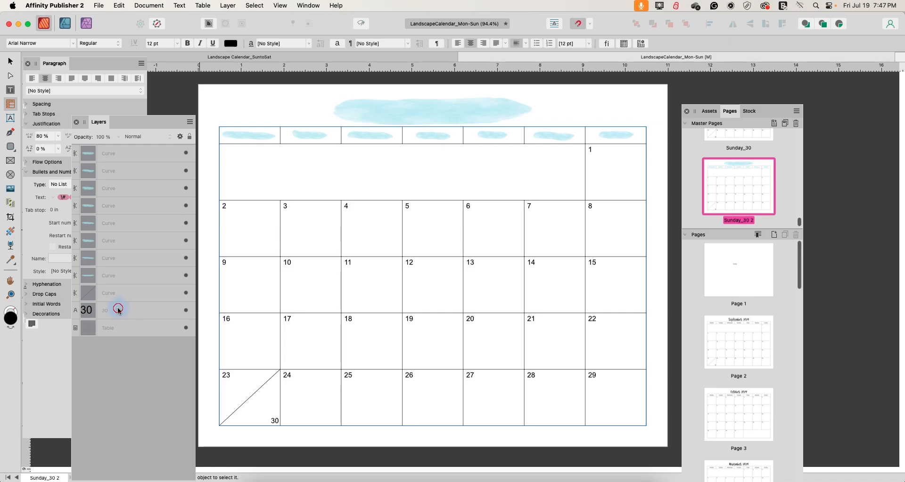
Delete the 30 text, the diagonal line and the calendar table, leaving only the brush strokes on the master.
left_click(118, 310)
key("Delete")
left_click(125, 298)
key("Delete")
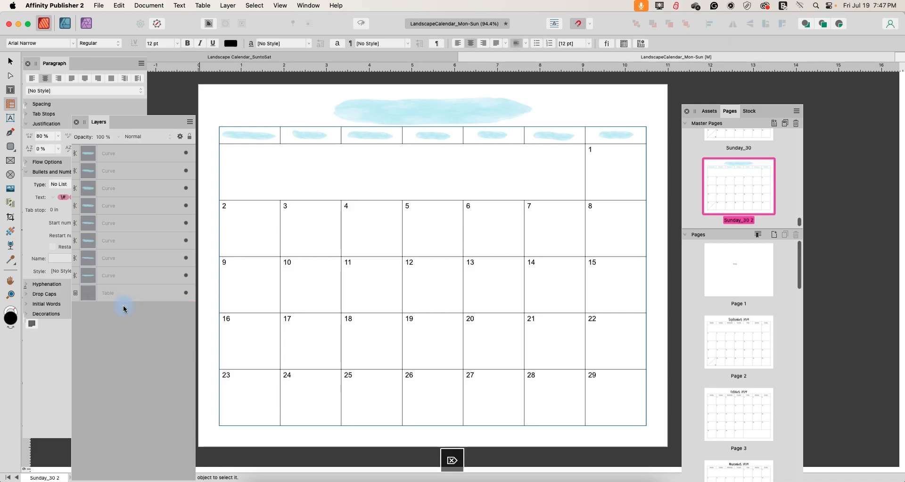
left_click(122, 293)
key("Delete")
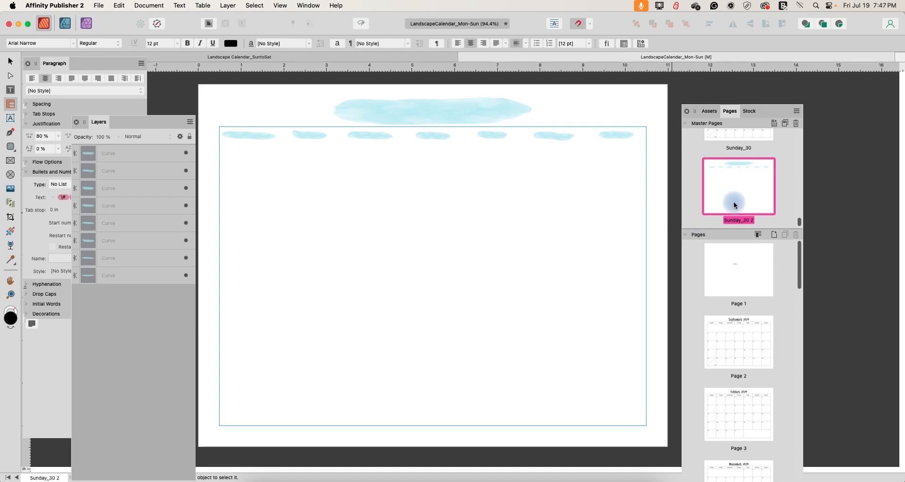
Open page 2 and try the Apply Master command on it.
left_click(717, 331)
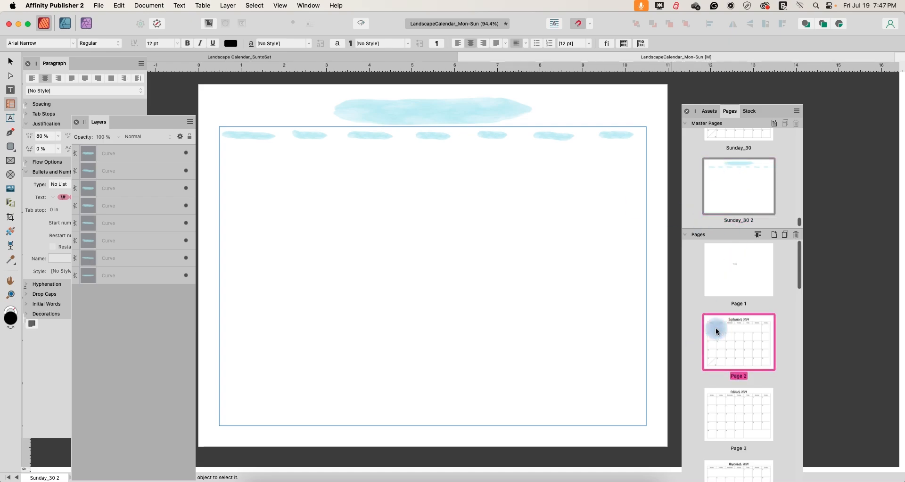
double_click(716, 331)
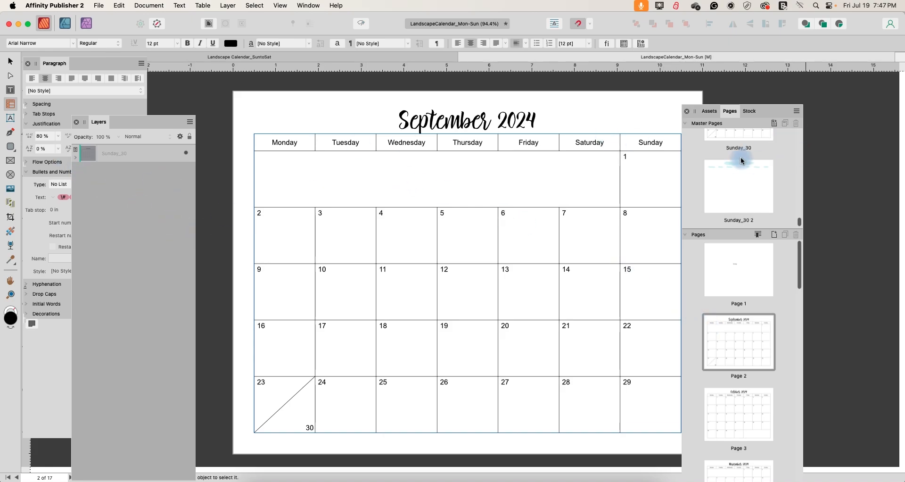
right_click(757, 320)
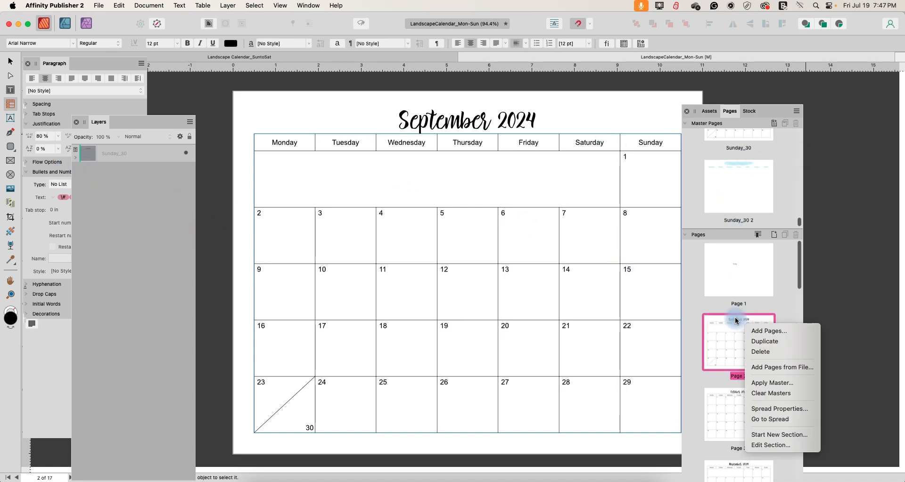
left_click(784, 382)
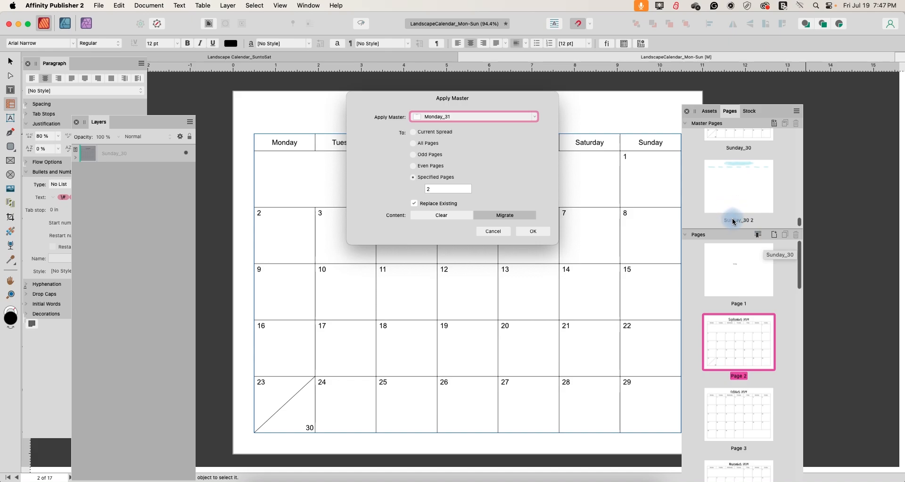
left_click(531, 231)
Rename the brush-stroke master page as Design and select page 2.
double_click(738, 221)
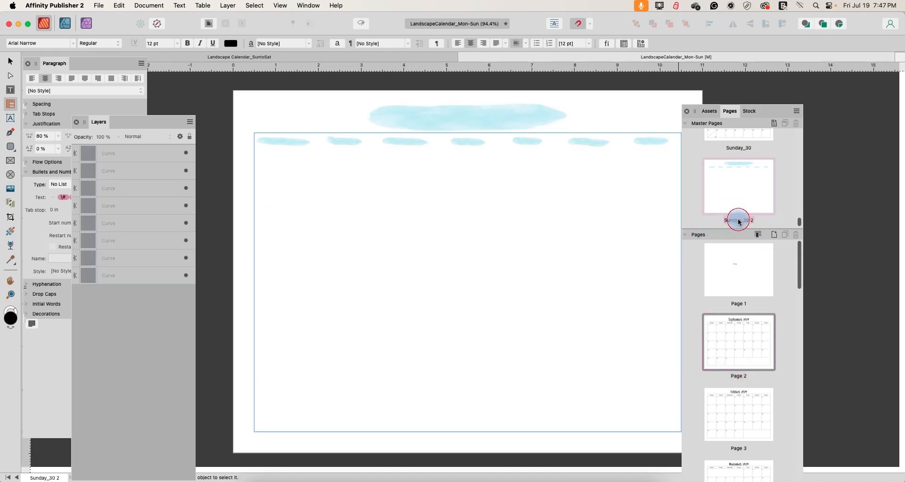
double_click(733, 221)
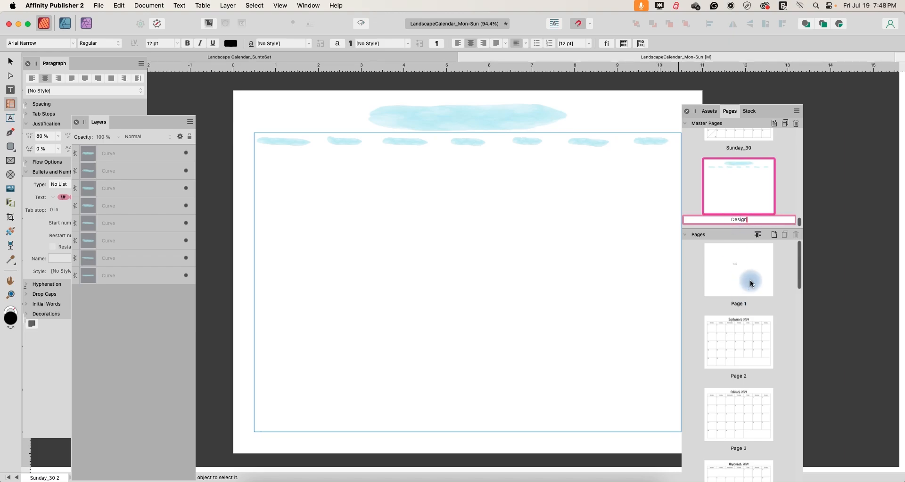
left_click(796, 184)
left_click(750, 353)
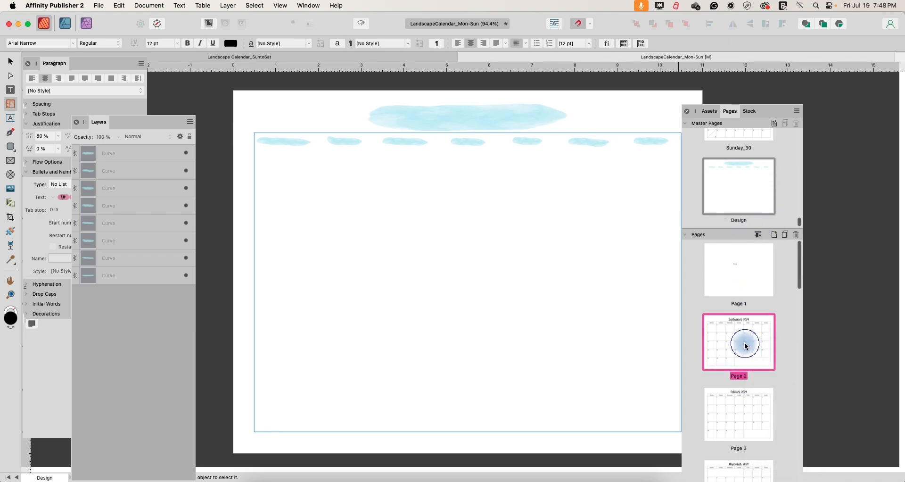
Apply the Design master to all pages with Replace Existing turned off.
right_click(754, 354)
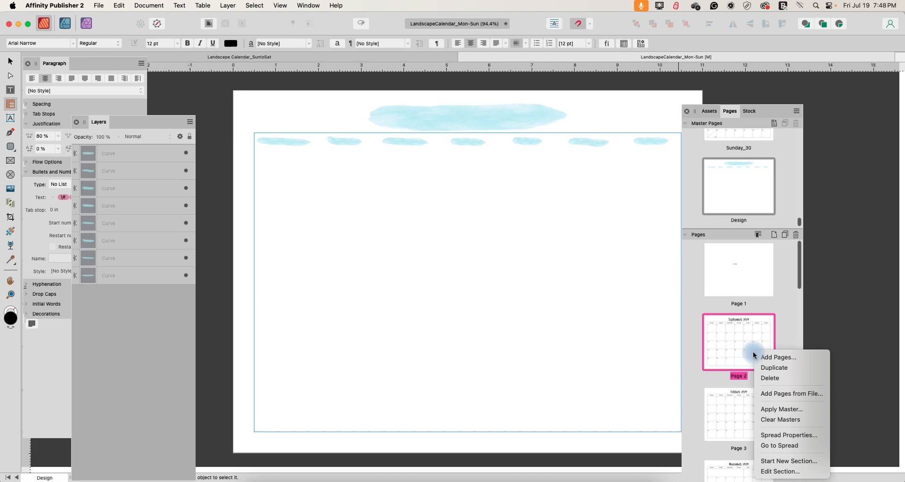
left_click(775, 409)
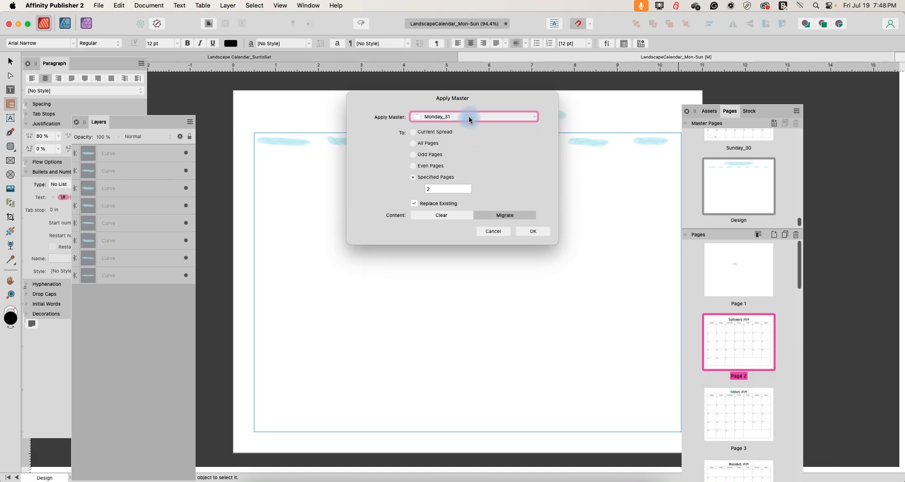
left_click(470, 120)
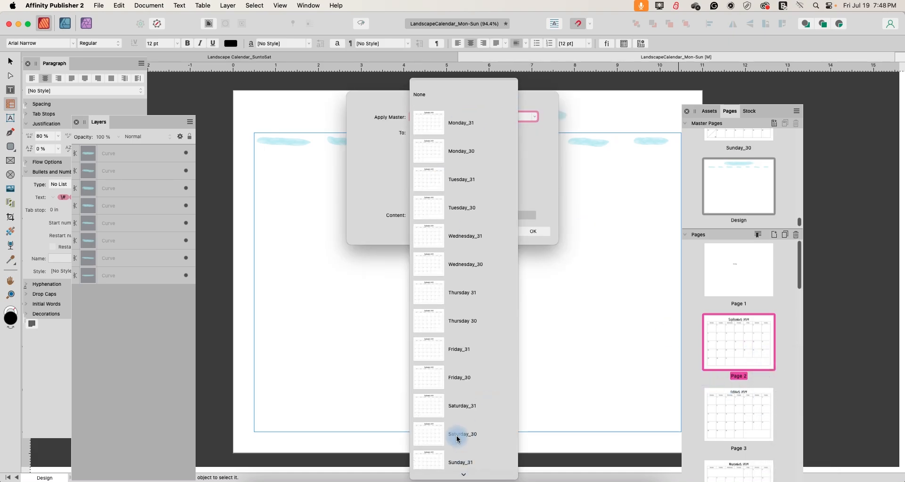
left_click(423, 463)
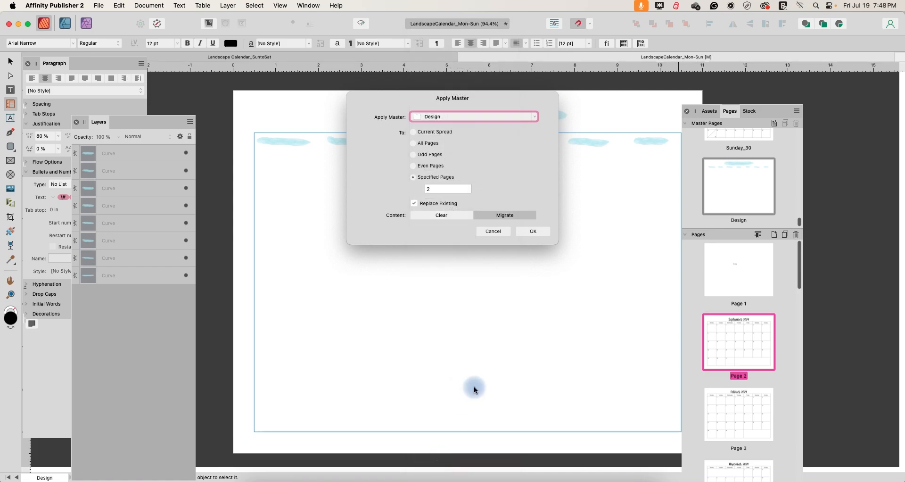
left_click(414, 143)
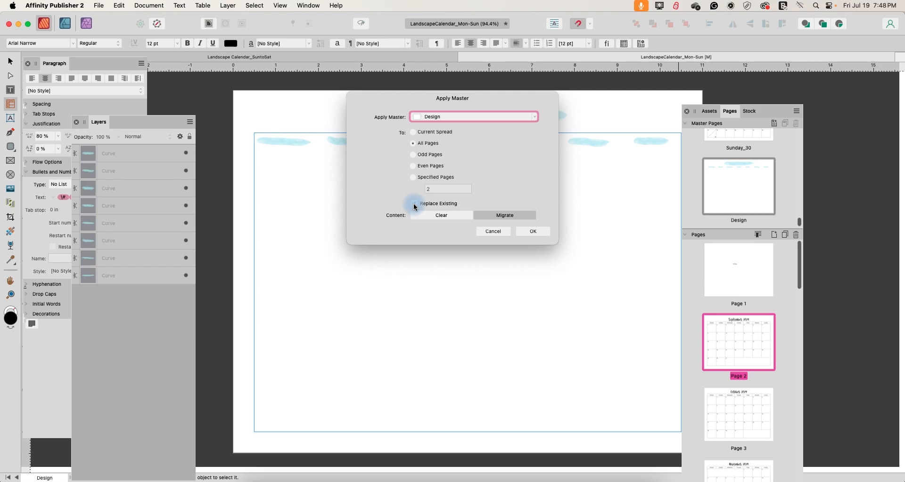
left_click(537, 236)
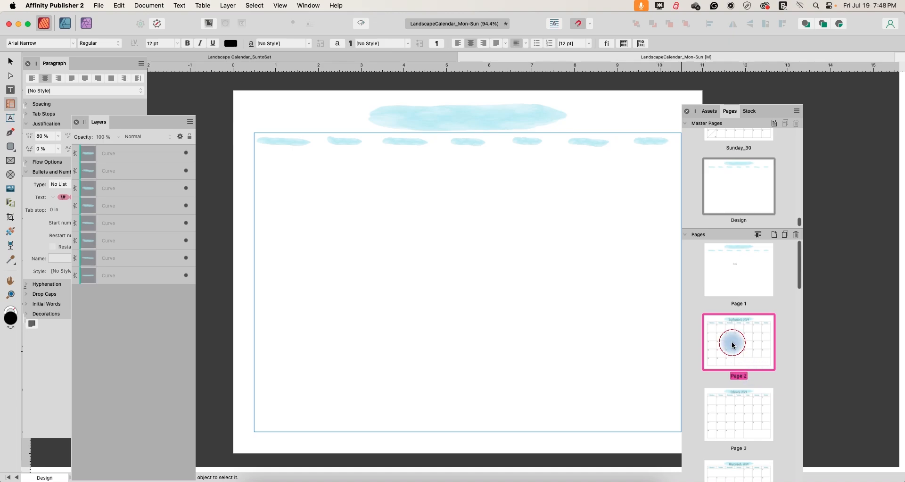
Examine the brush strokes behind the titles and weekday names on the October to December 2024 pages.
scroll(658, 316, "down", 3)
scroll(739, 363, "down", 3)
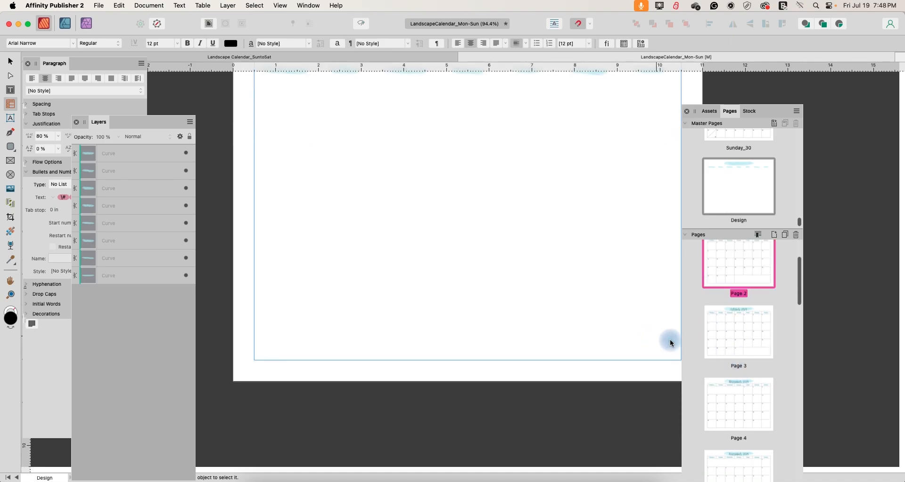
left_click(733, 329)
scroll(592, 285, "down", 10)
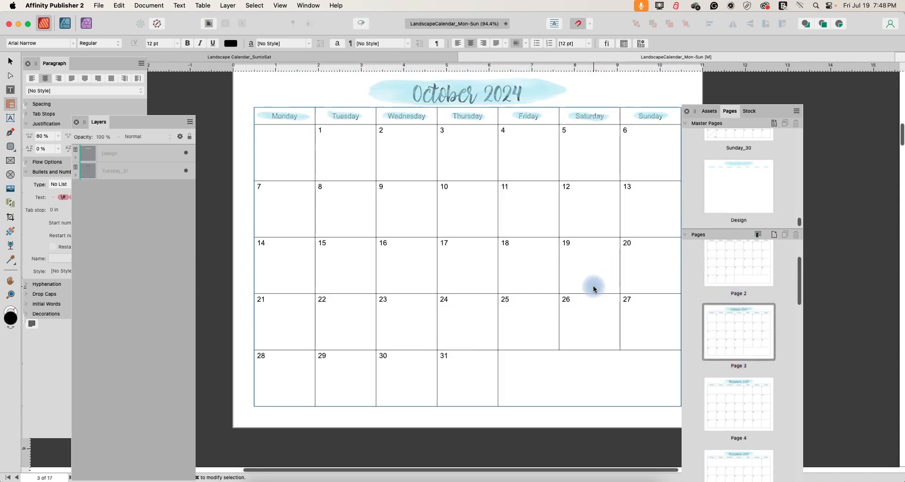
scroll(593, 290, "down", 10)
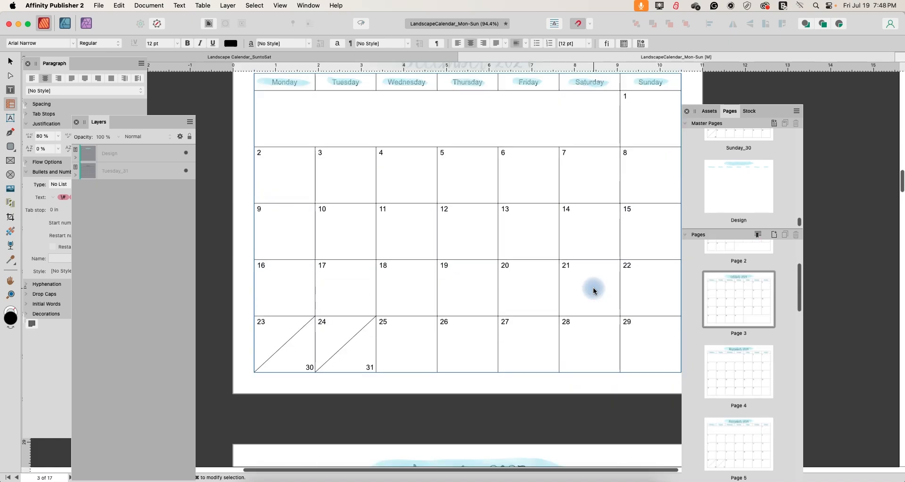
scroll(594, 290, "up", 10)
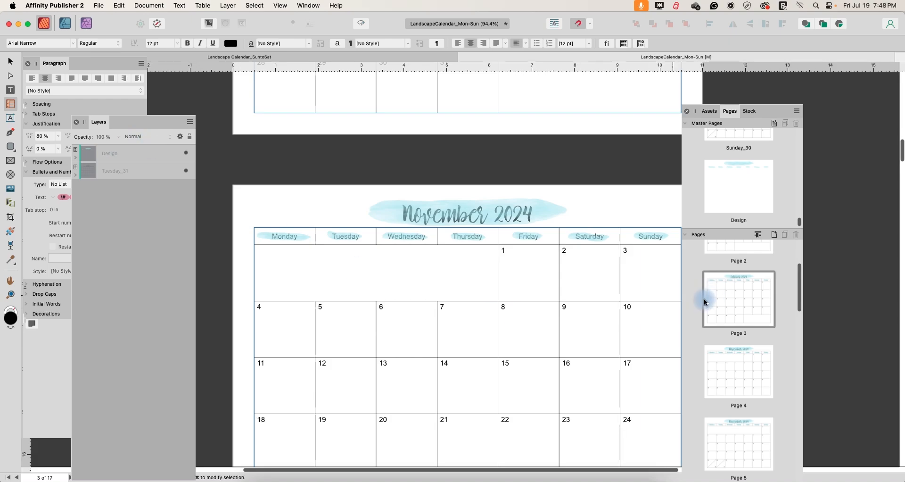
Open page 2, September 2024, and move its Design layer below the Monday_31 layer.
scroll(711, 297, "up", 3)
left_click(736, 333)
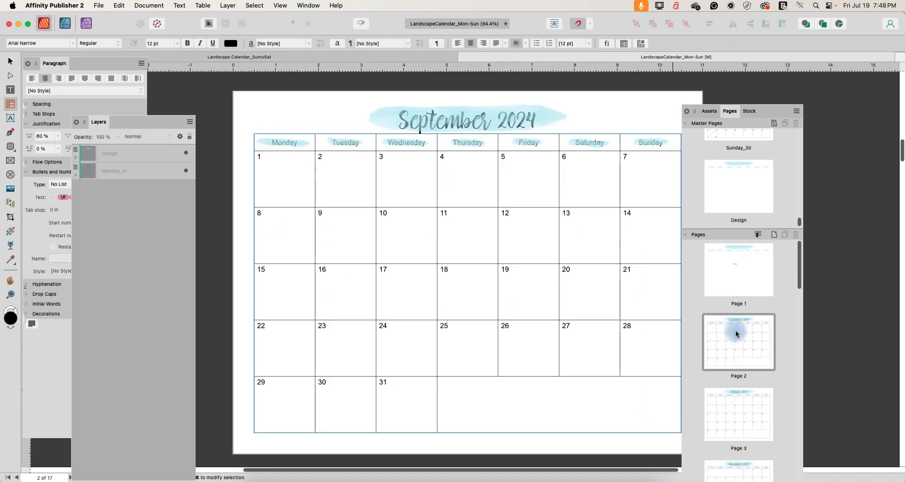
left_click(737, 333)
left_click(180, 208)
left_click_drag(134, 156, 125, 178)
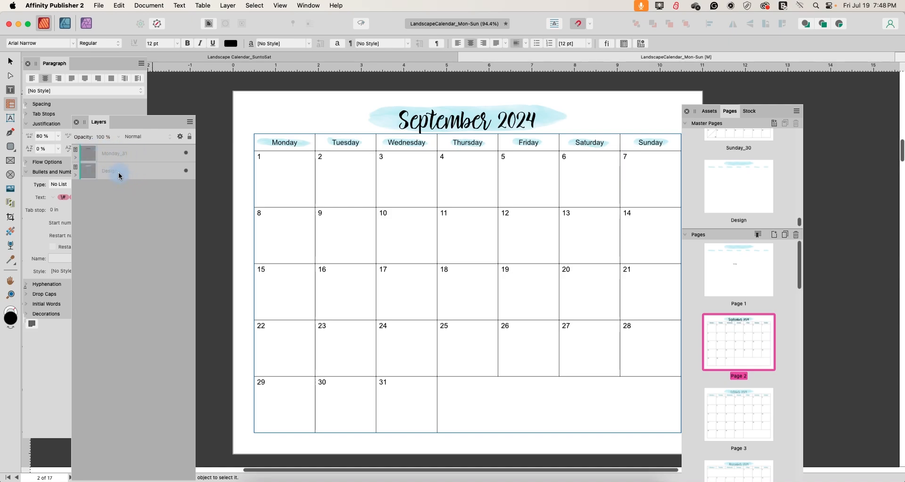
Move the Design layer below Tuesday_31 on the October 2024 page and below Friday_30 on the November 2024 page.
left_click(741, 431)
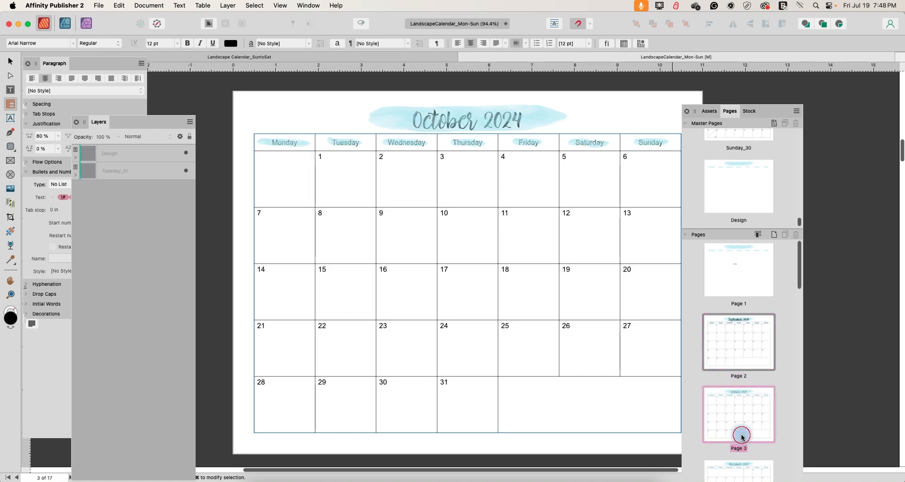
left_click_drag(124, 154, 106, 177)
scroll(733, 405, "down", 2)
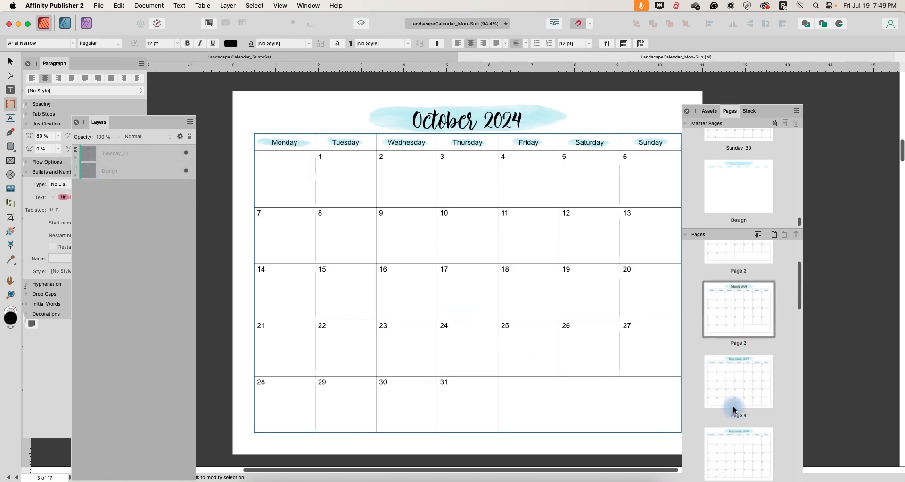
left_click(727, 376)
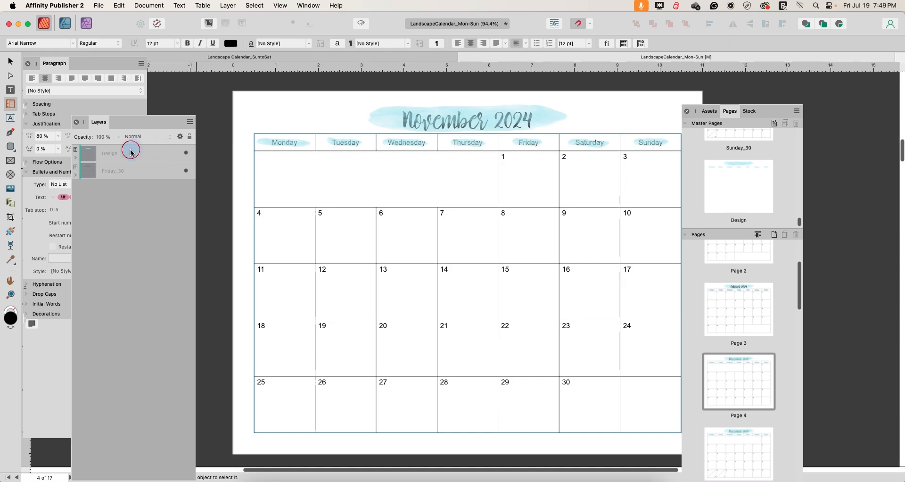
left_click_drag(132, 153, 115, 178)
Move the Design layer below the month's master layer on each page from December 2024 through June 2025.
scroll(737, 339, "down", 3)
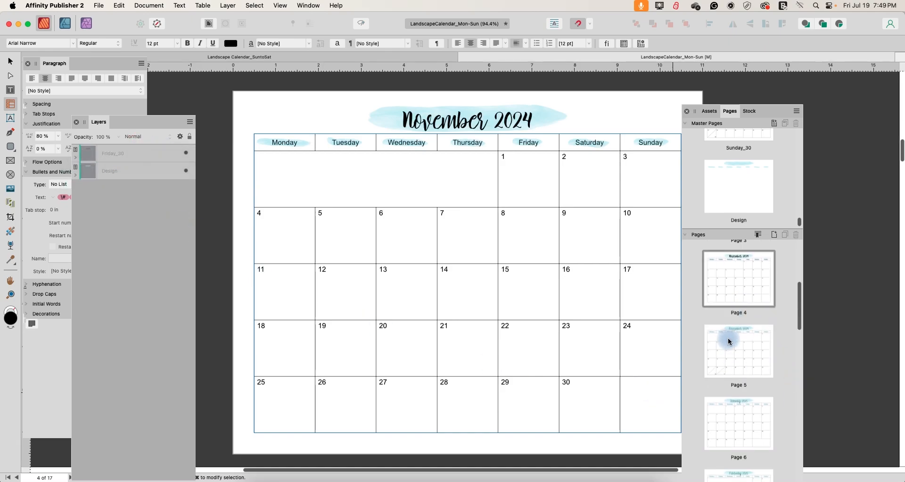
left_click(729, 341)
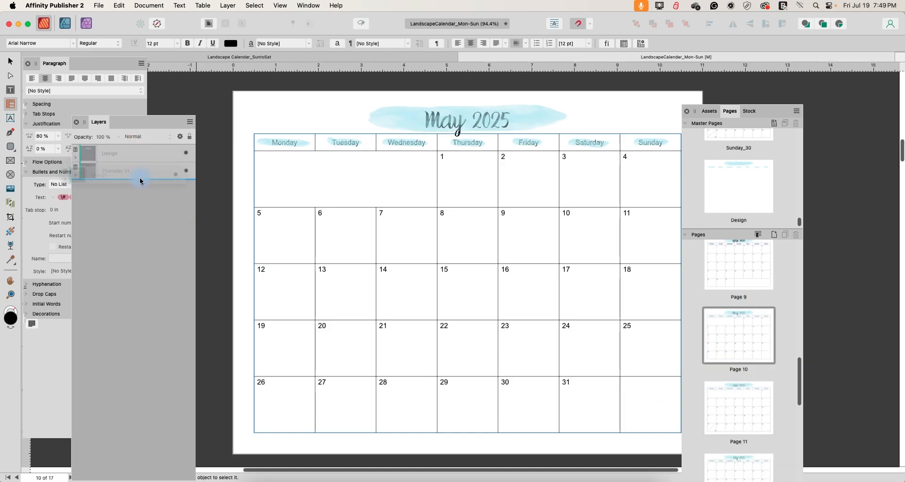
left_click_drag(137, 178, 148, 181)
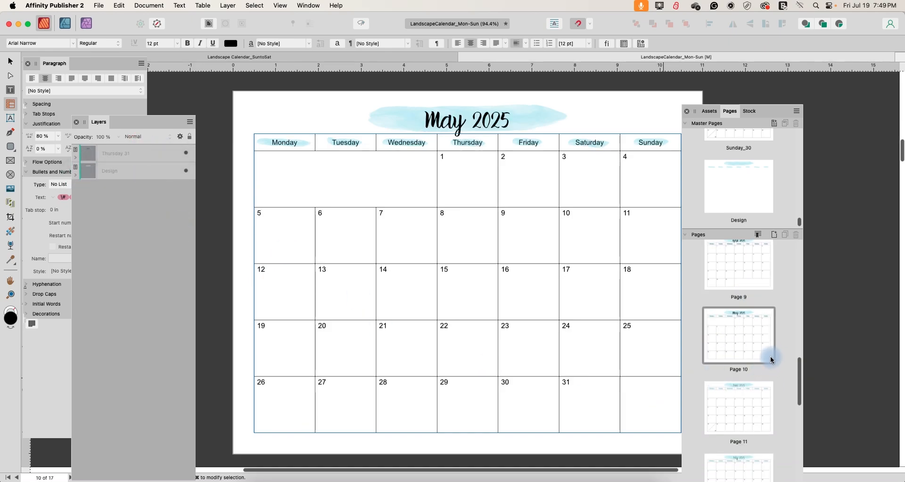
scroll(763, 351, "down", 3)
left_click(743, 330)
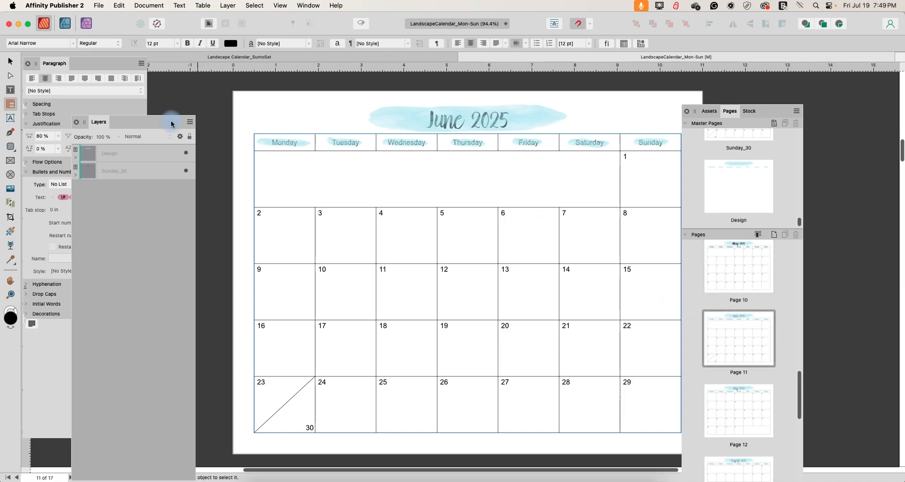
left_click_drag(134, 154, 121, 181)
Move the Design layer below Tuesday_31 on the July 2025 page and below Friday_31 on the August 2025 page.
scroll(758, 288, "down", 2)
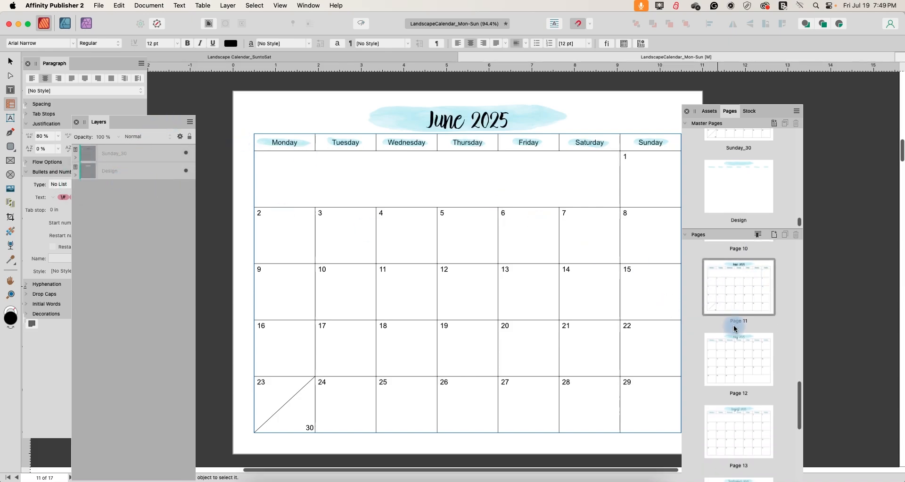
left_click(731, 342)
left_click_drag(117, 155, 107, 181)
scroll(741, 323, "down", 3)
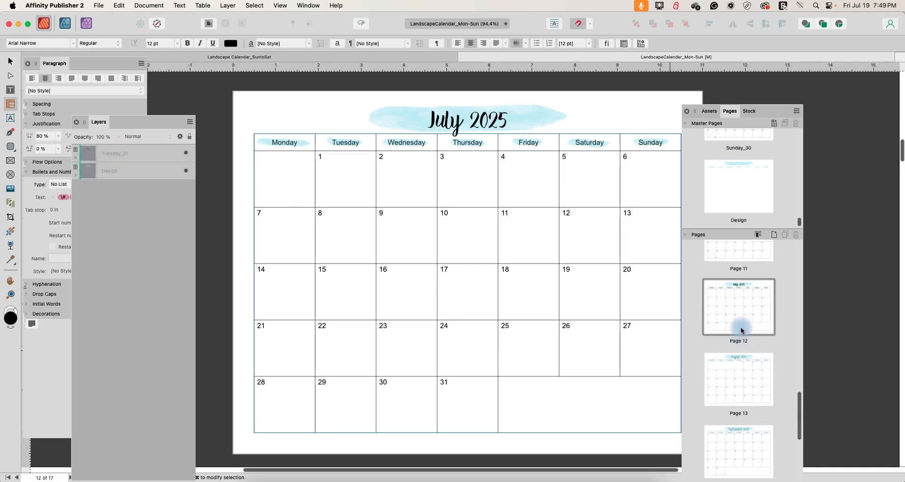
left_click(743, 336)
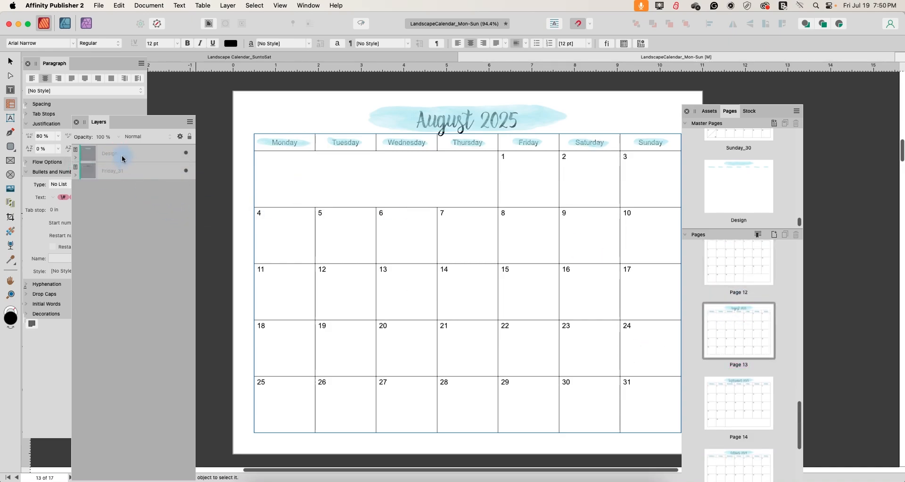
left_click_drag(123, 159, 111, 179)
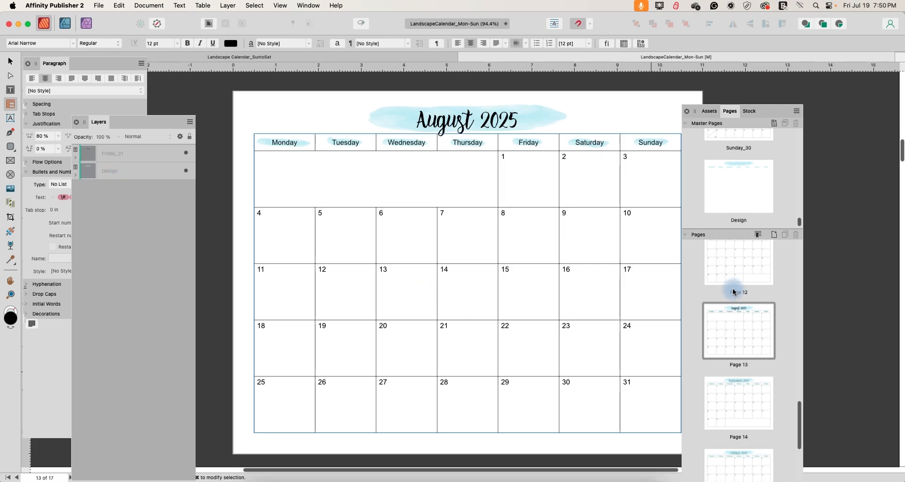
Move the Design layer below Monday_30 on the September 2025 page and below Wednesday_31 on page 15.
scroll(734, 291, "down", 3)
left_click(747, 321)
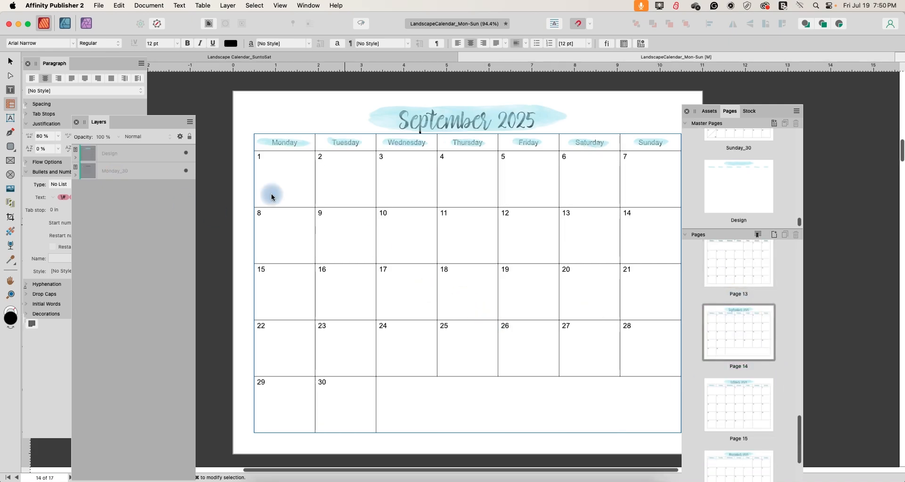
left_click_drag(113, 153, 106, 180)
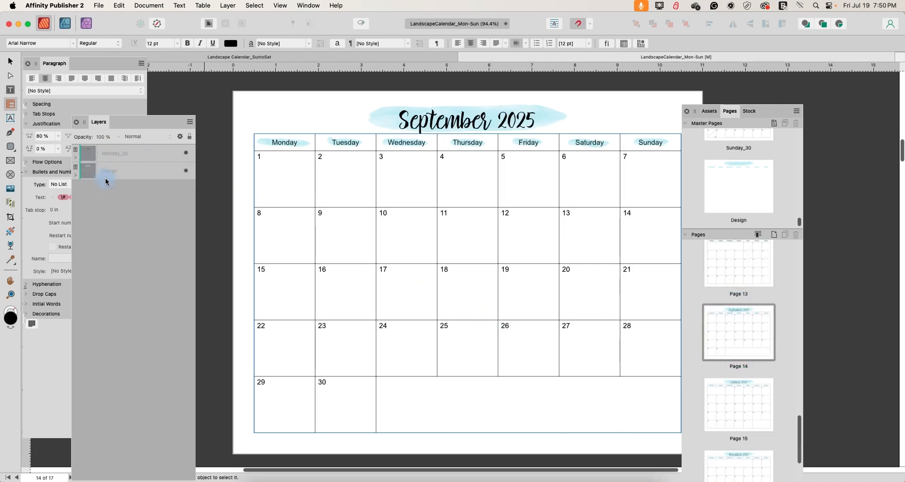
scroll(777, 298, "down", 2)
left_click(737, 324)
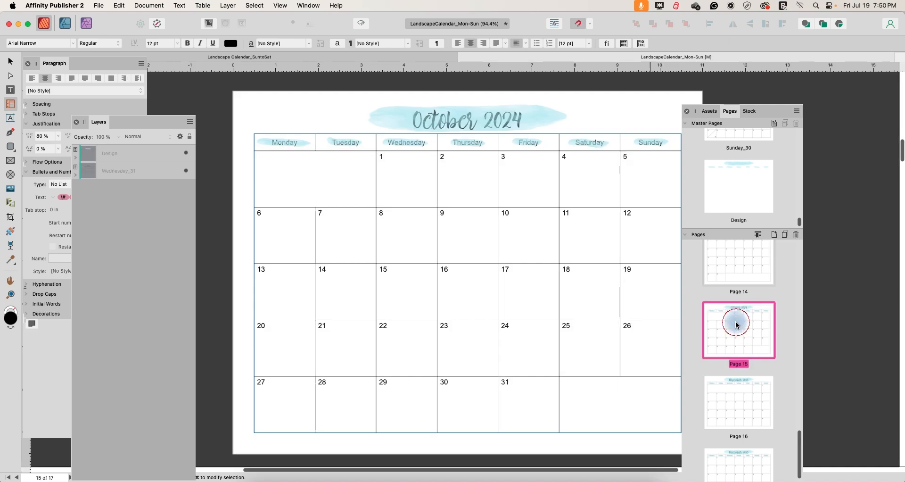
left_click_drag(152, 152, 143, 177)
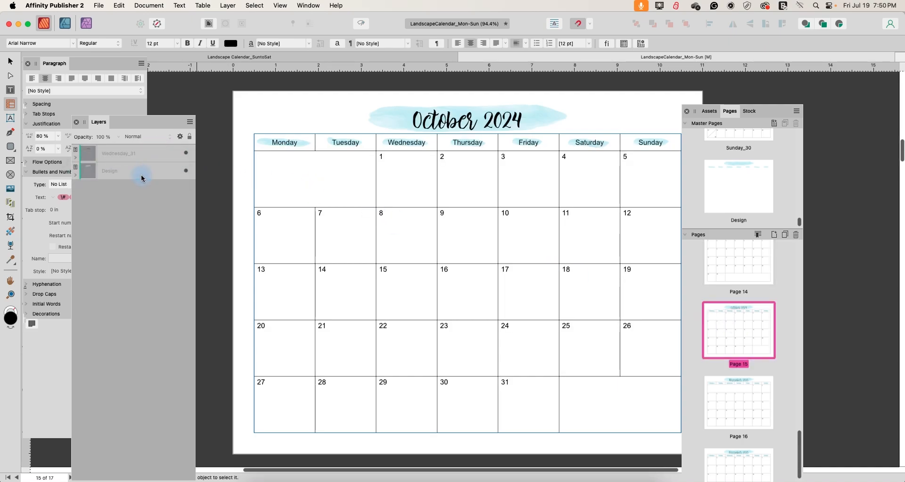
Move the Design layer below Saturday_30 on the November 2025 page and below Monday_31 on the December 2025 page.
scroll(748, 350, "down", 1)
left_click(748, 350)
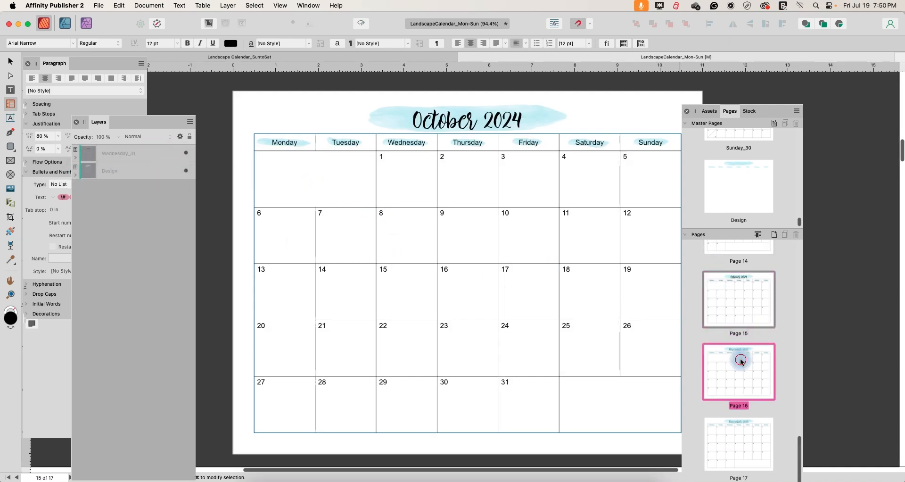
left_click_drag(149, 154, 143, 176)
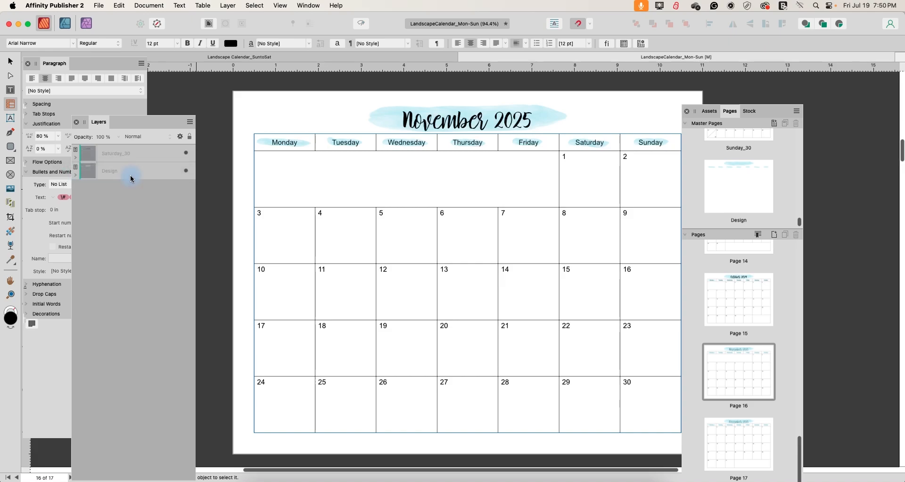
left_click(736, 426)
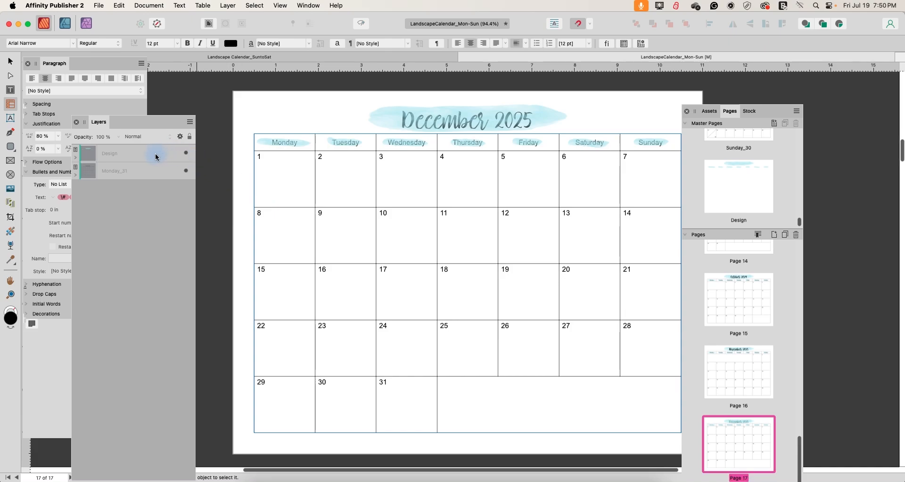
left_click_drag(157, 157, 147, 182)
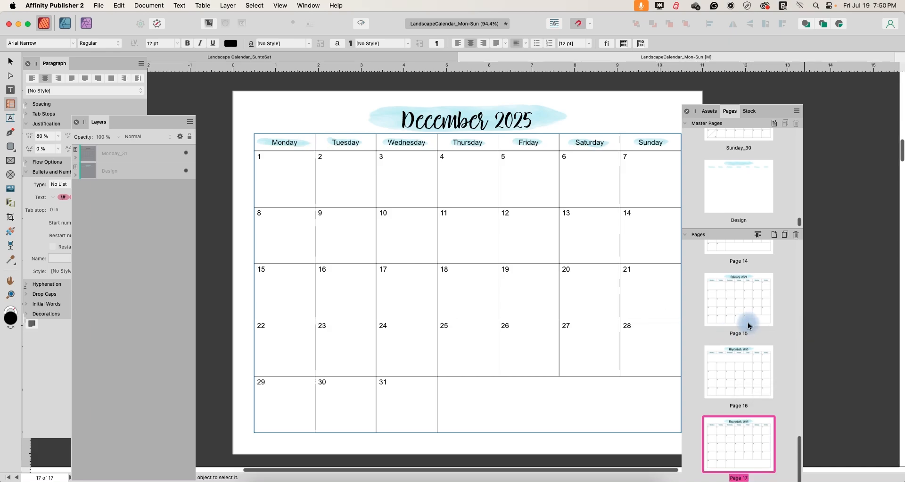
Apply the Monday_31 master to page 1, replacing its existing master and migrating the content.
scroll(748, 318, "up", 10)
scroll(752, 324, "up", 5)
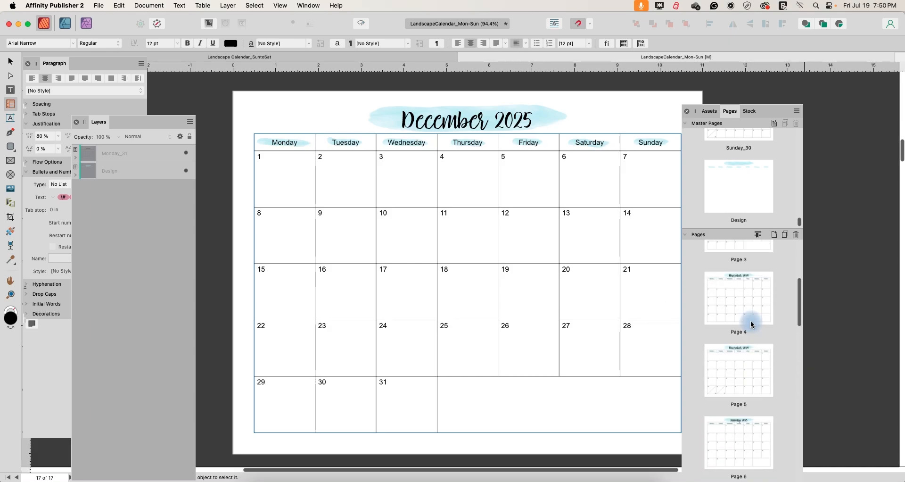
scroll(752, 325, "down", 1)
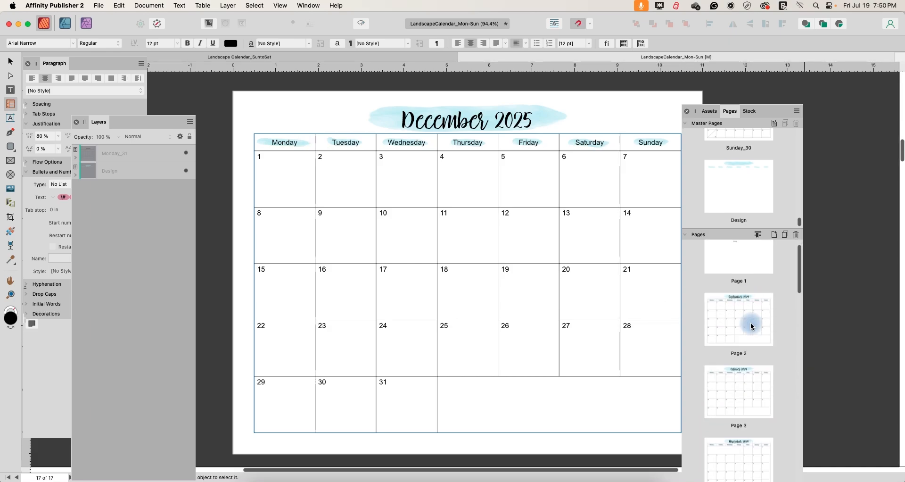
scroll(751, 324, "up", 2)
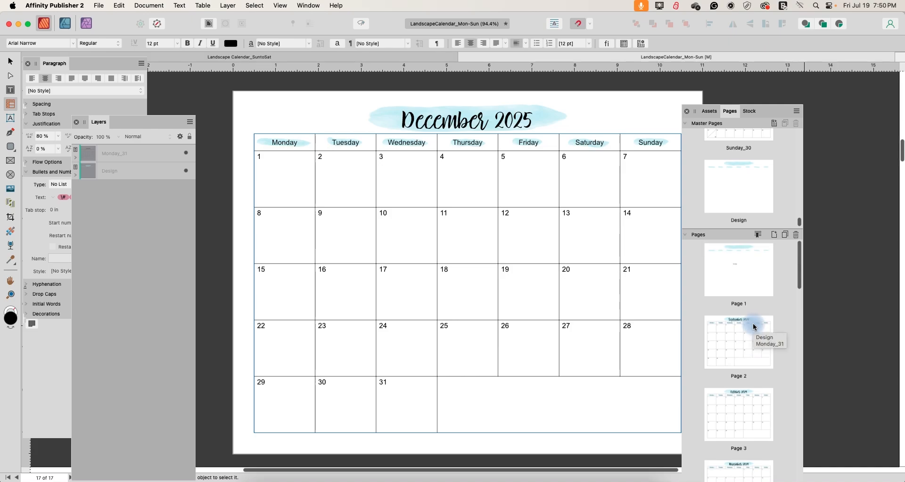
right_click(741, 254)
left_click(741, 255)
right_click(741, 254)
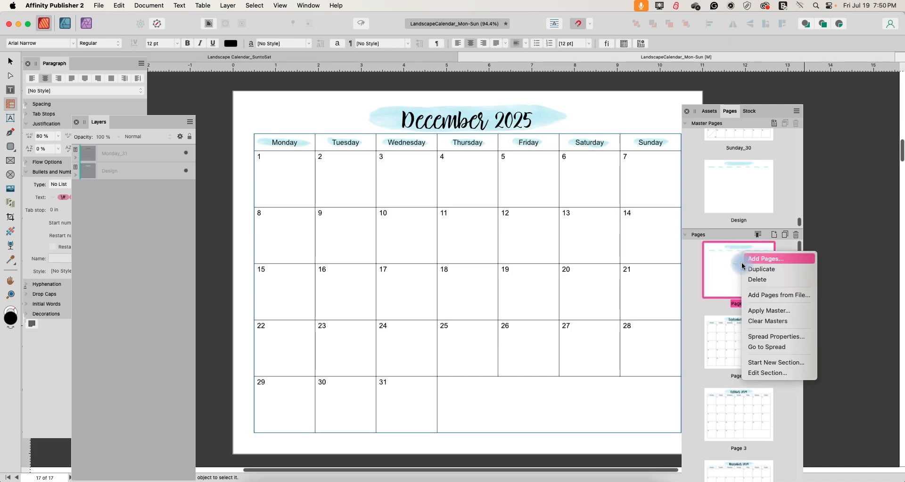
left_click(758, 313)
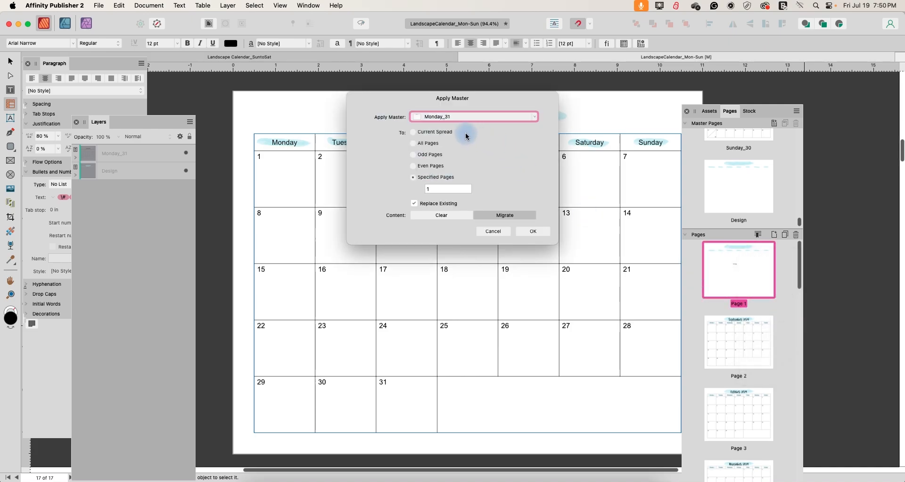
left_click(531, 230)
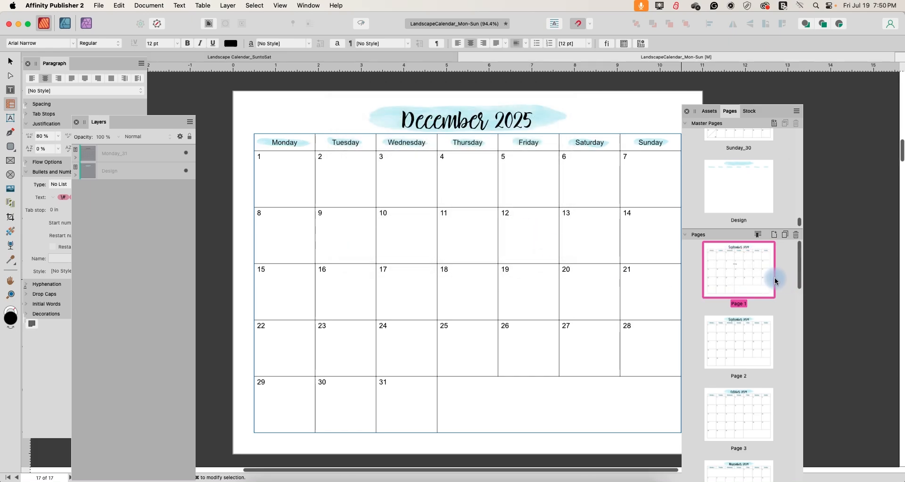
Clear all masters from page 1 and open that title page in the document view.
right_click(739, 267)
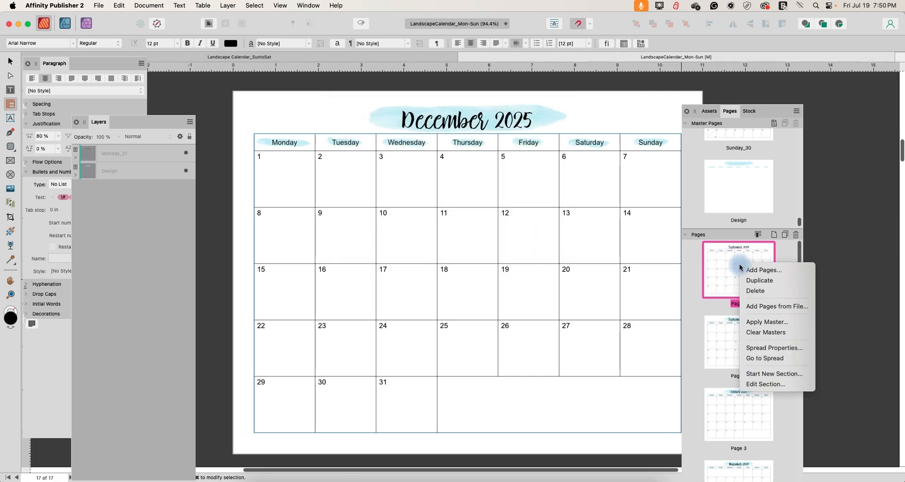
left_click(783, 257)
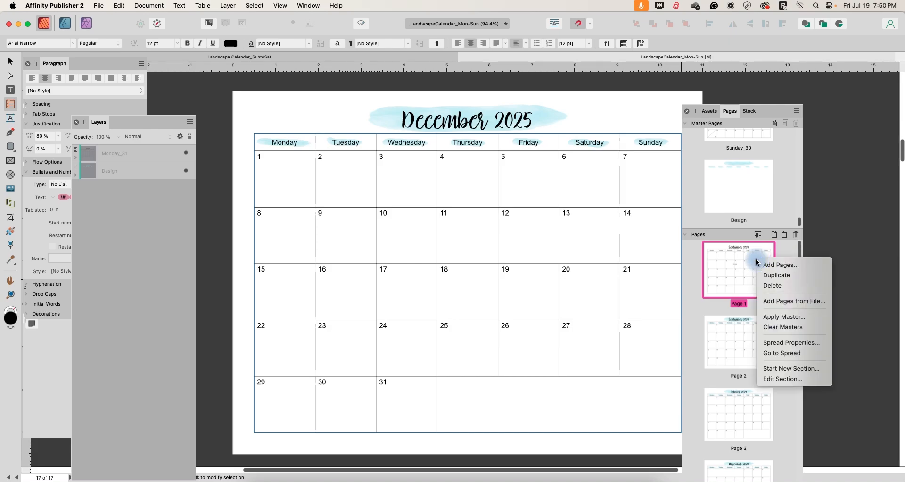
left_click(763, 327)
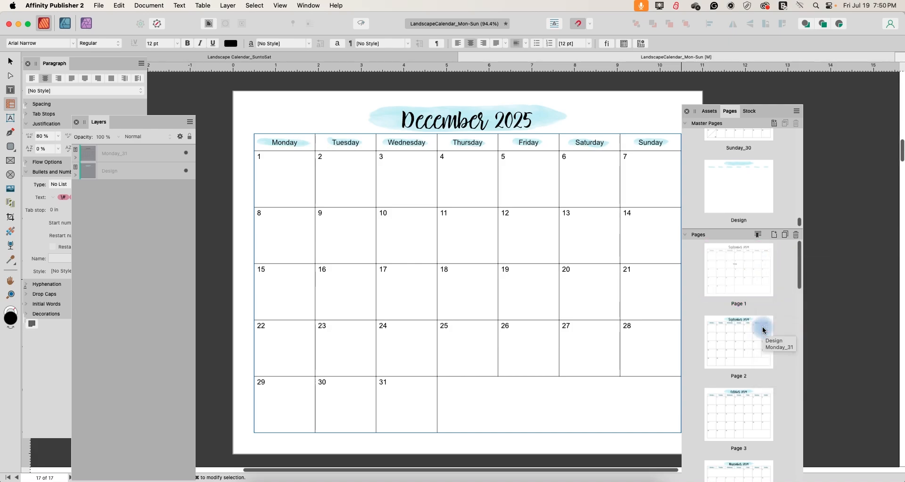
left_click(740, 278)
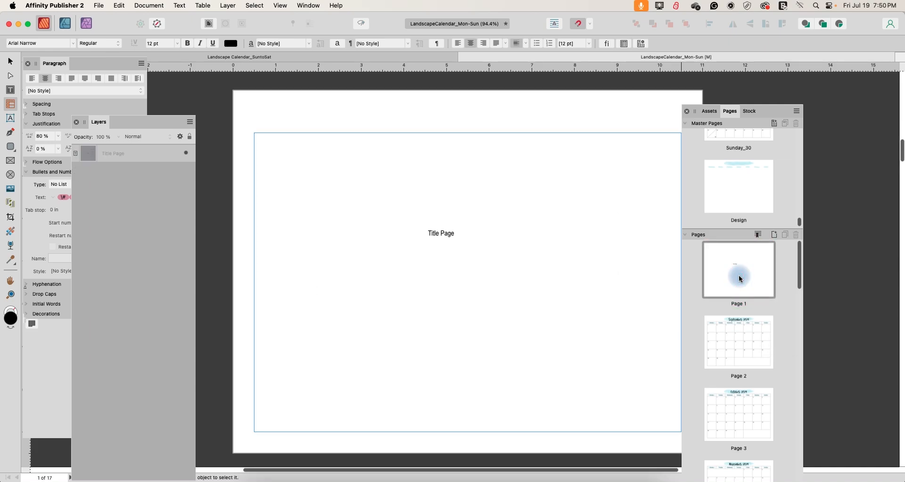
Examine the Monday_31 master and the Design master, and compare them with the combined September 2024 calendar on page 2.
scroll(783, 216, "up", 10)
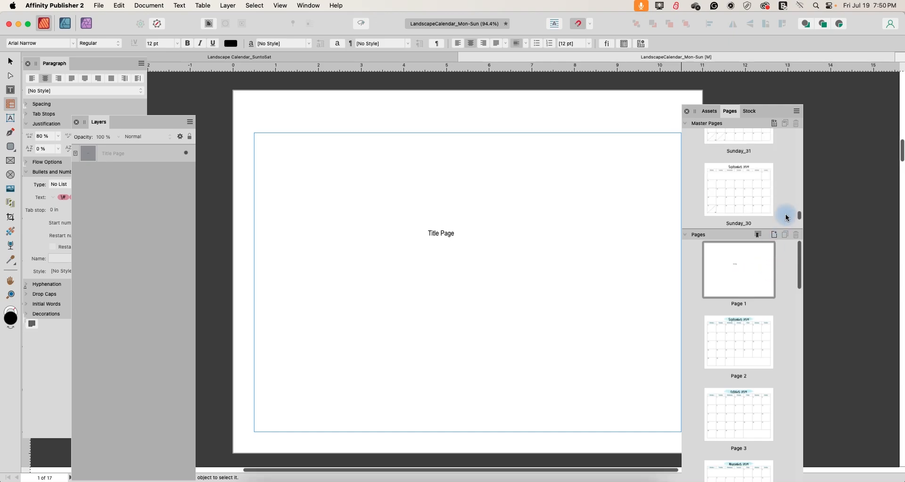
scroll(782, 217, "up", 2)
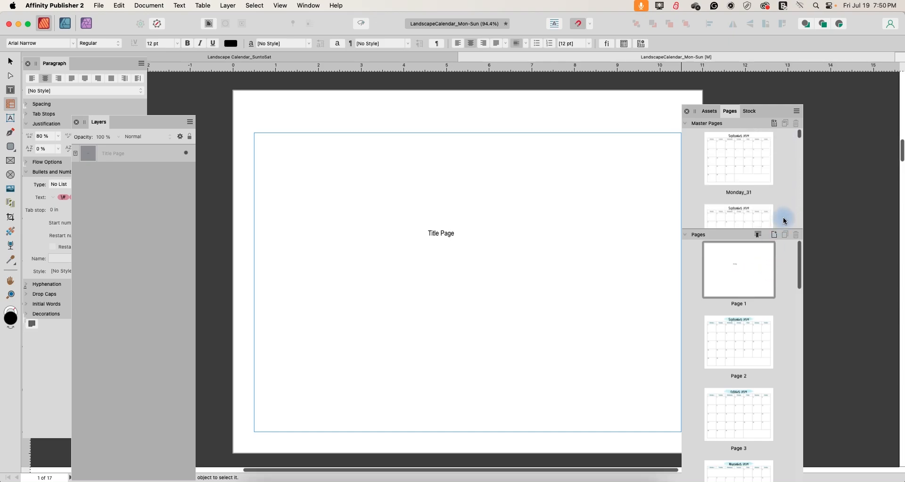
left_click(720, 151)
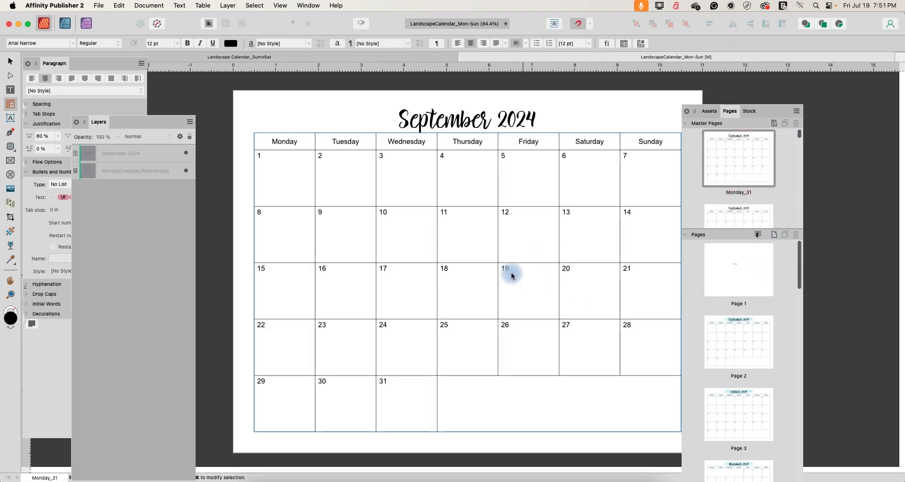
left_click(570, 348)
scroll(754, 188, "down", 10)
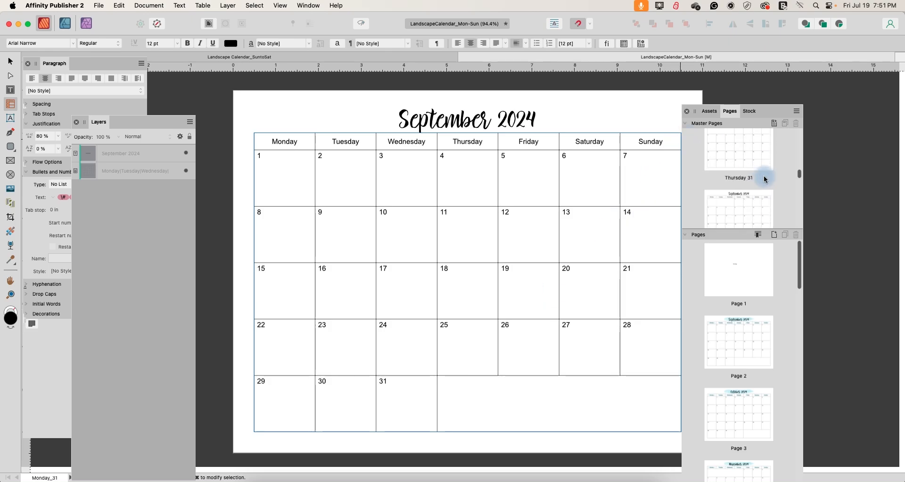
scroll(765, 179, "down", 8)
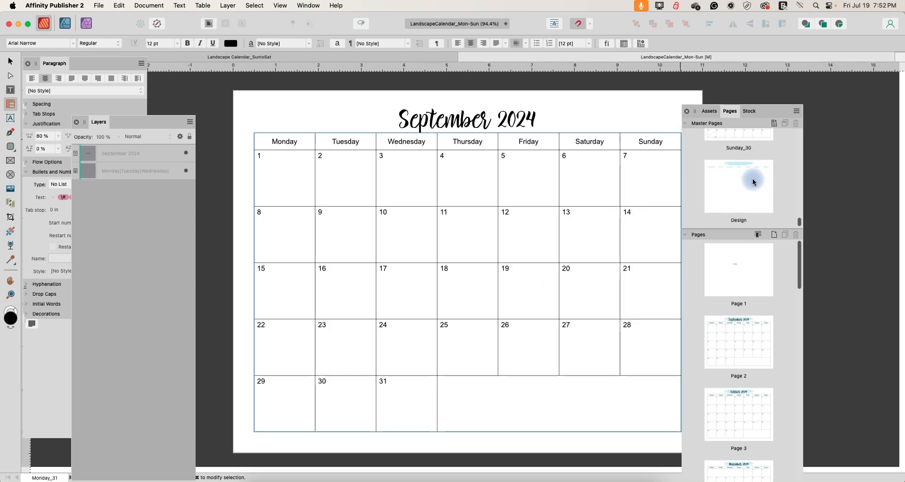
left_click(708, 180)
left_click(709, 180)
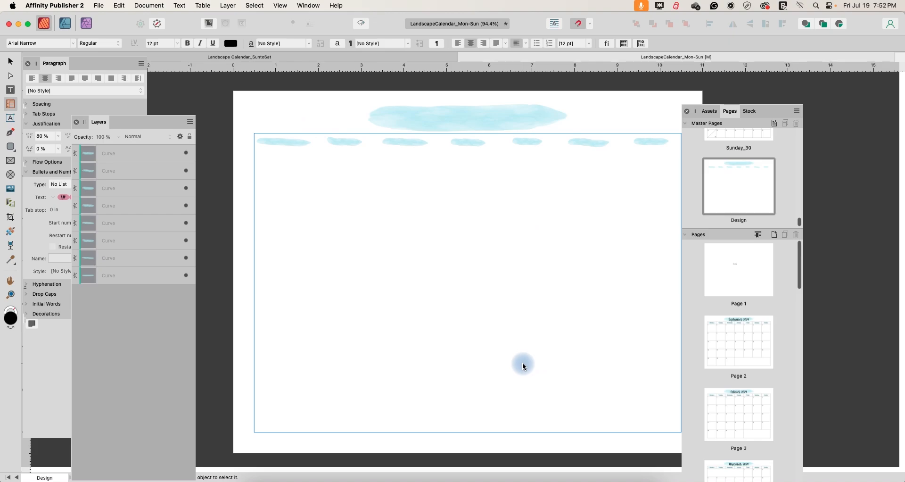
left_click(753, 337)
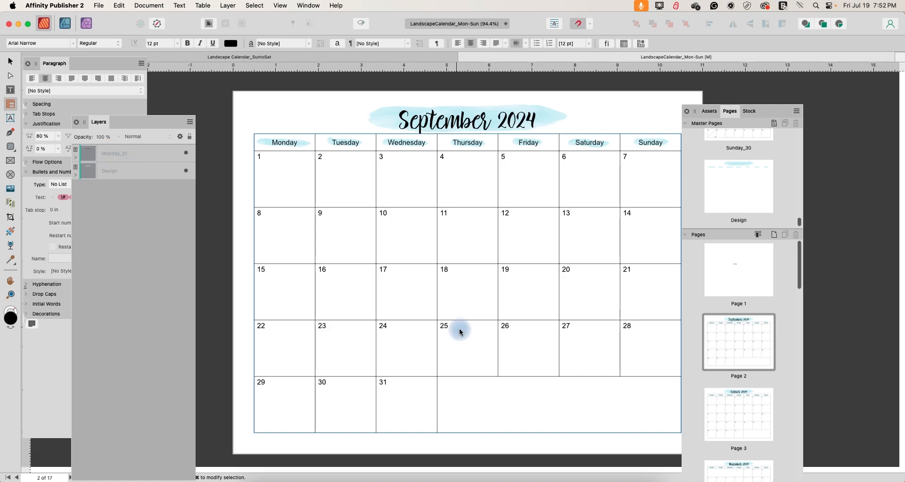
Apply the Monday_31 master to specified page 1 with Replace Existing enabled and content set to Migrate.
right_click(734, 268)
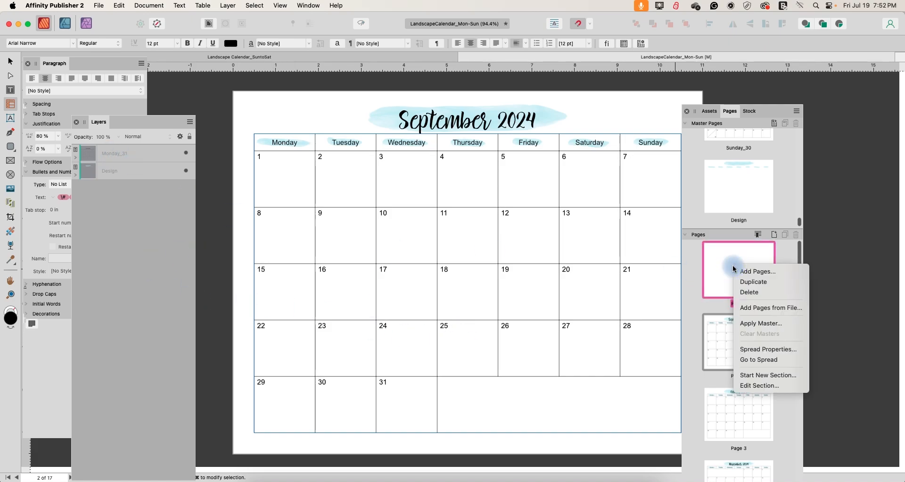
left_click(754, 324)
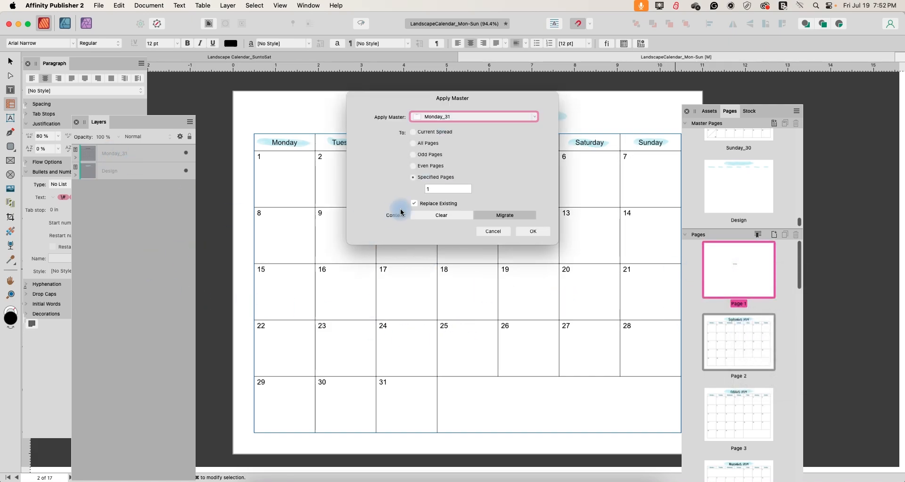
left_click(414, 204)
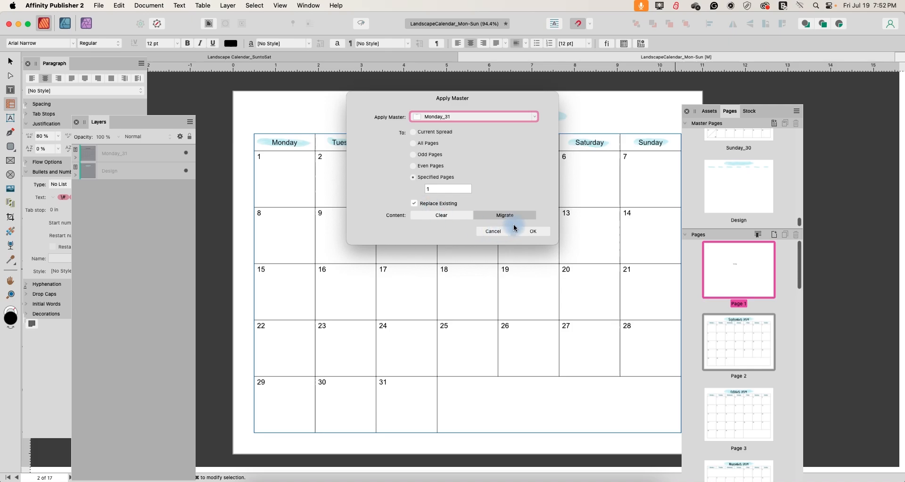
left_click(532, 231)
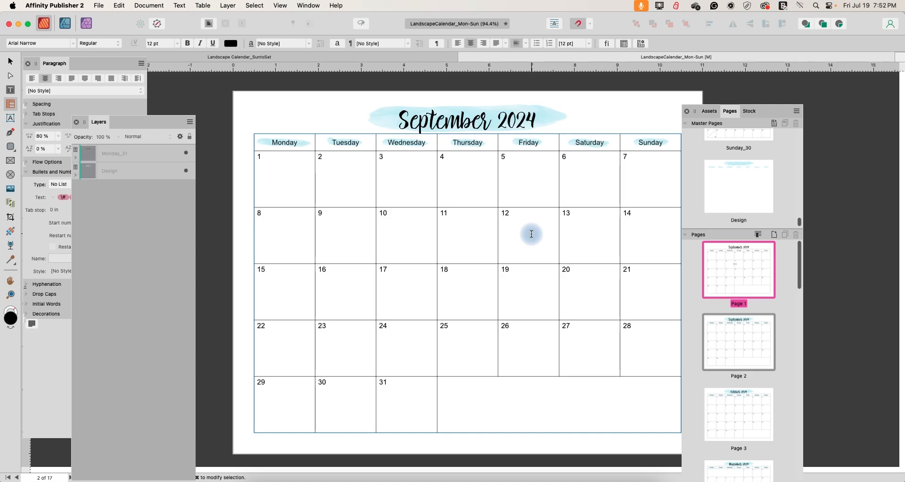
Start saving the calendar document with Save As.
left_click(99, 6)
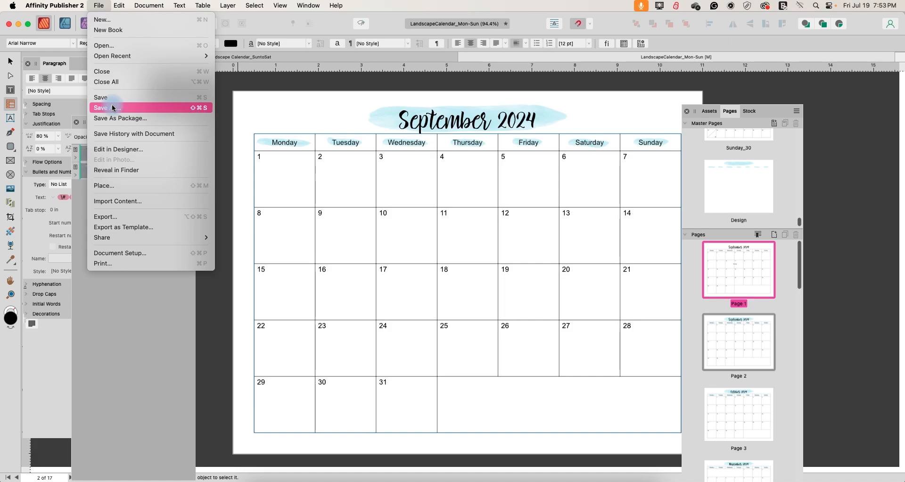